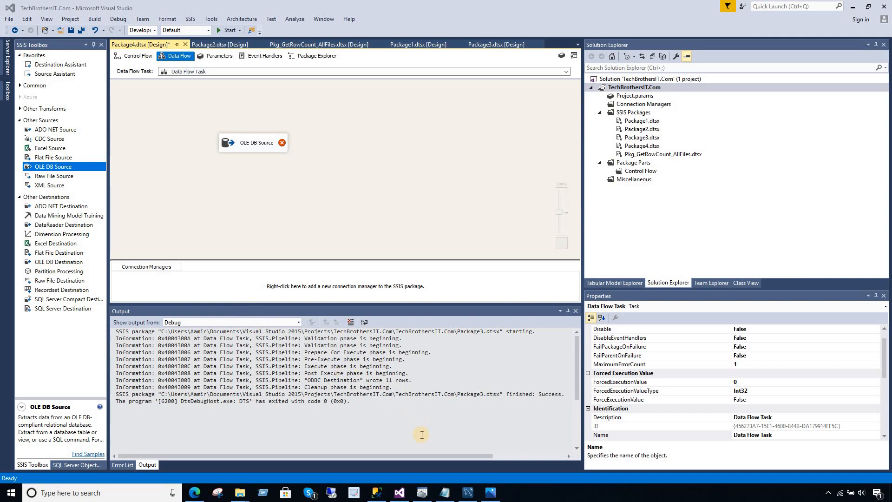
Close the ODBC Data Source Administrator and bring up Edge's 'odbc for mysql download' results.
click(421, 497)
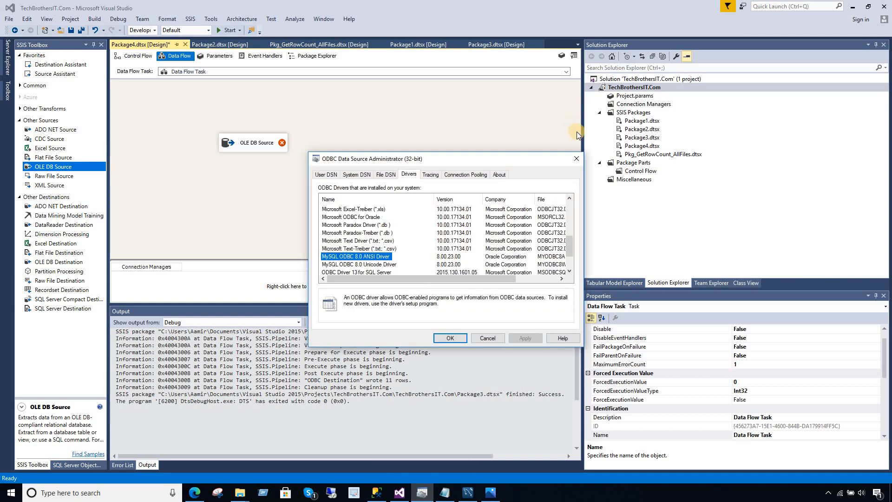
key(Escape)
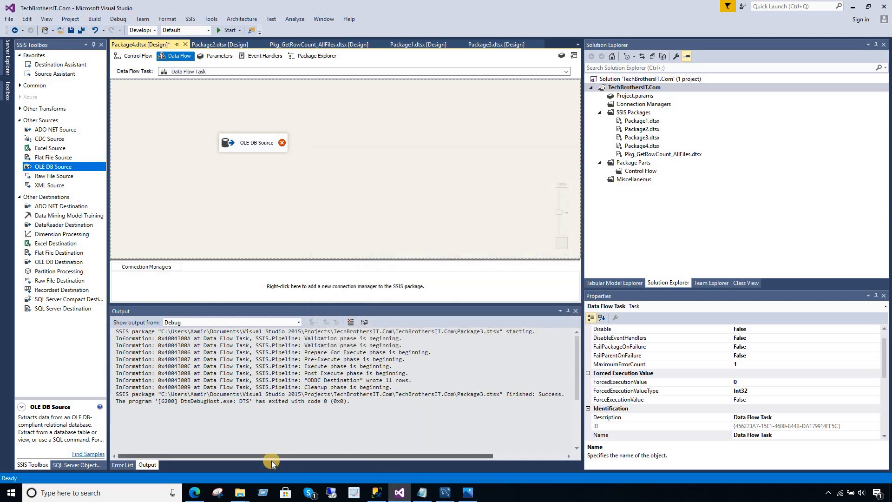
click(194, 494)
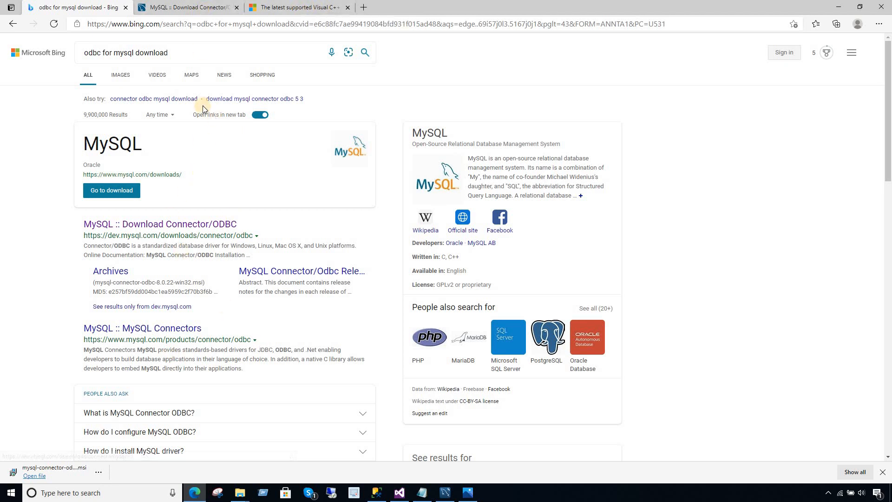
Highlight the 32-bit MSI entry on the Connector/ODBC page, then run the downloaded installer.
click(200, 7)
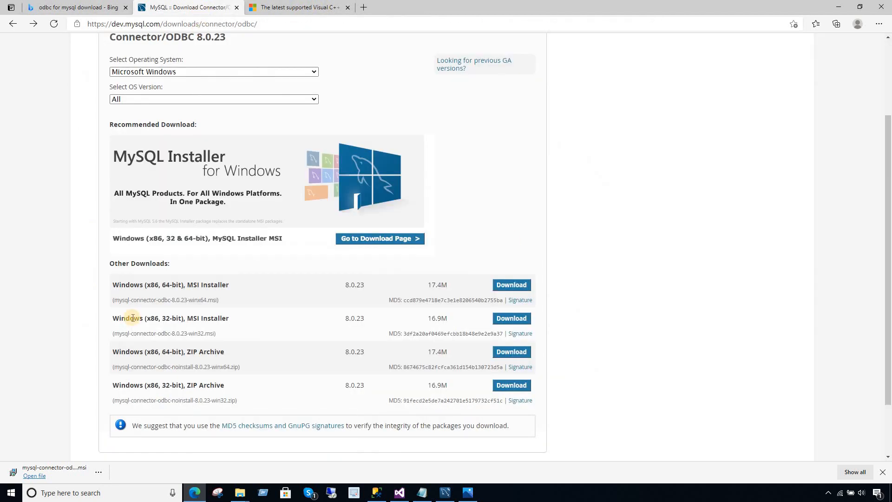
drag(115, 318, 232, 320)
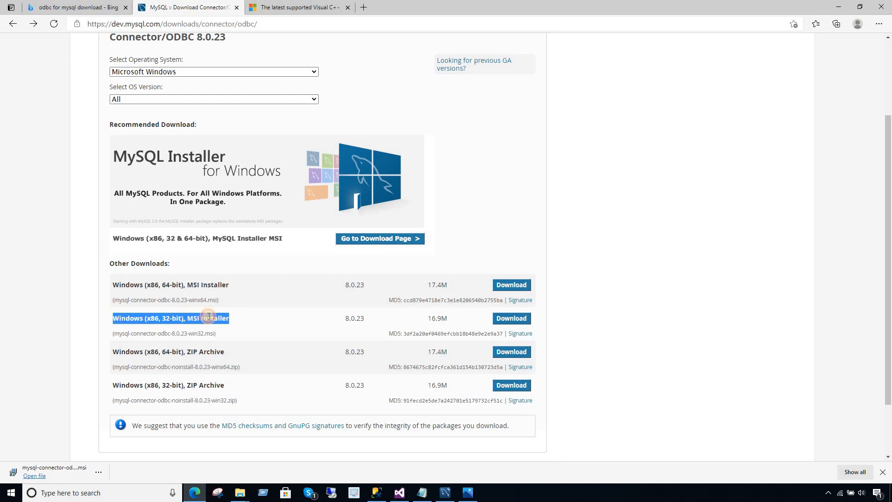
click(233, 319)
drag(233, 319, 139, 319)
drag(218, 334, 113, 334)
click(180, 333)
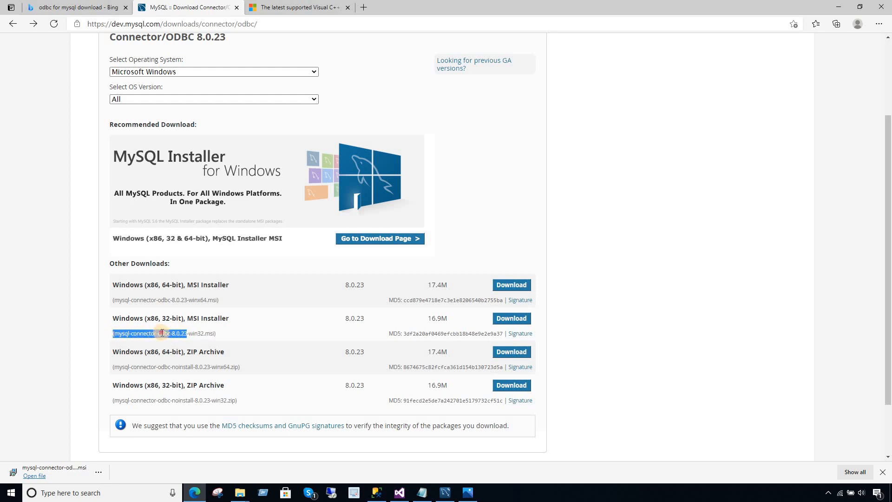
click(242, 331)
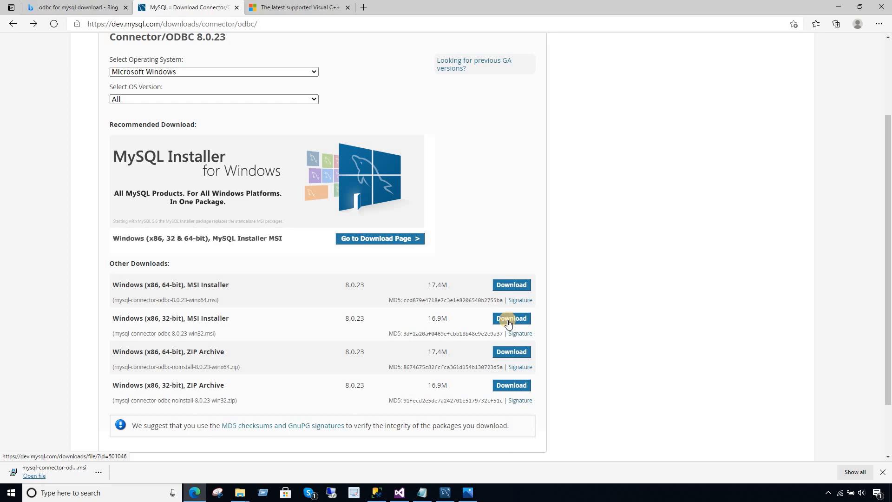
click(99, 472)
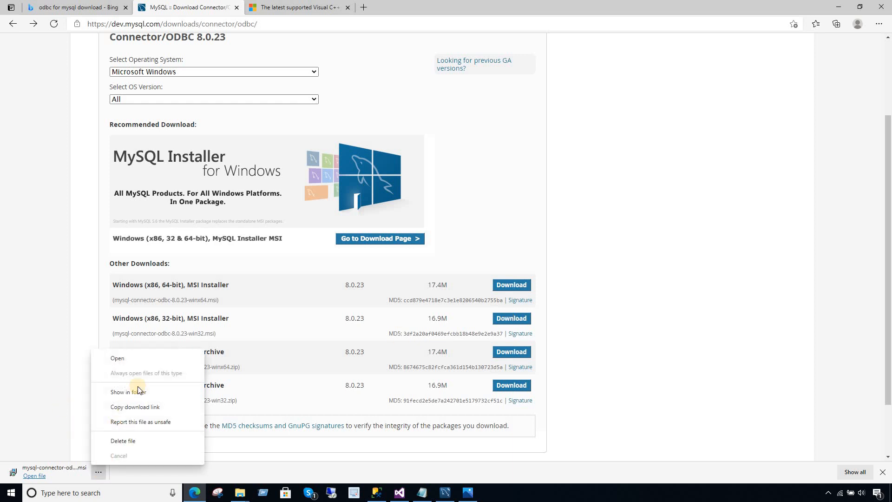
click(140, 359)
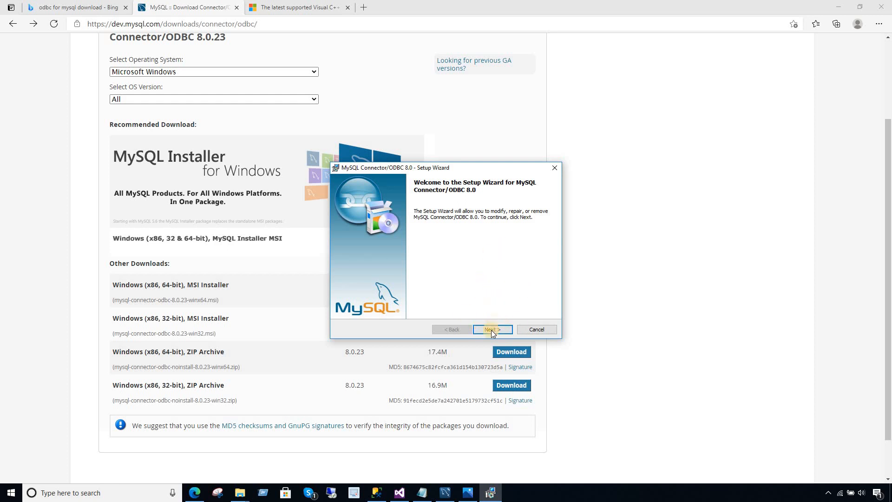
Show the installer error screenshot requiring the Visual Studio 2019 x86 Redistributable, then return to Edge.
click(467, 493)
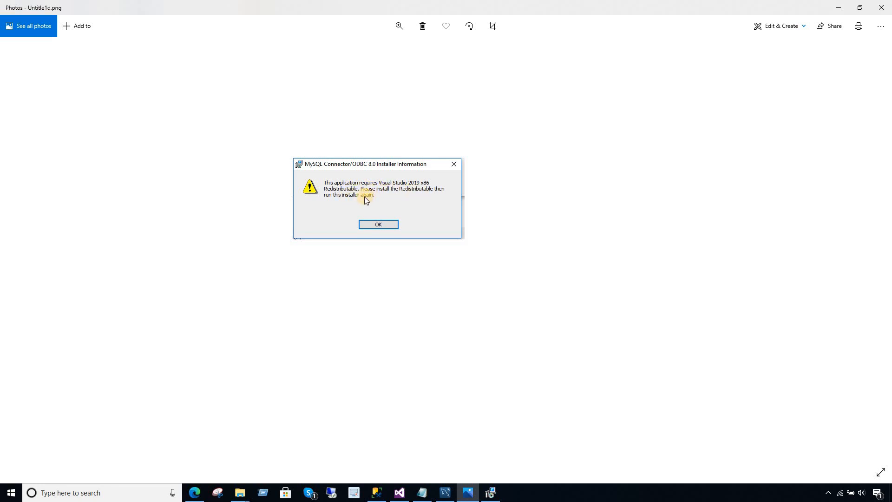
click(200, 491)
Highlight the x86 vc_redist.x86.exe link on Microsoft's Visual C++ downloads page.
click(284, 7)
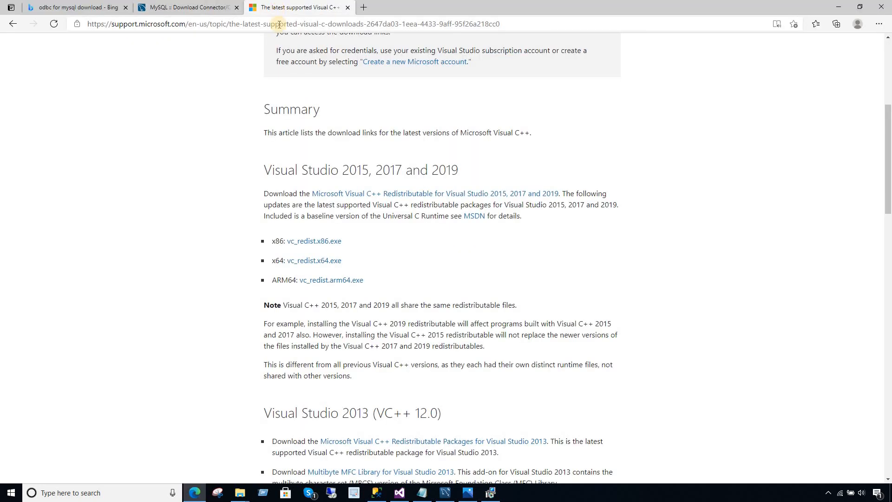
drag(344, 240, 268, 240)
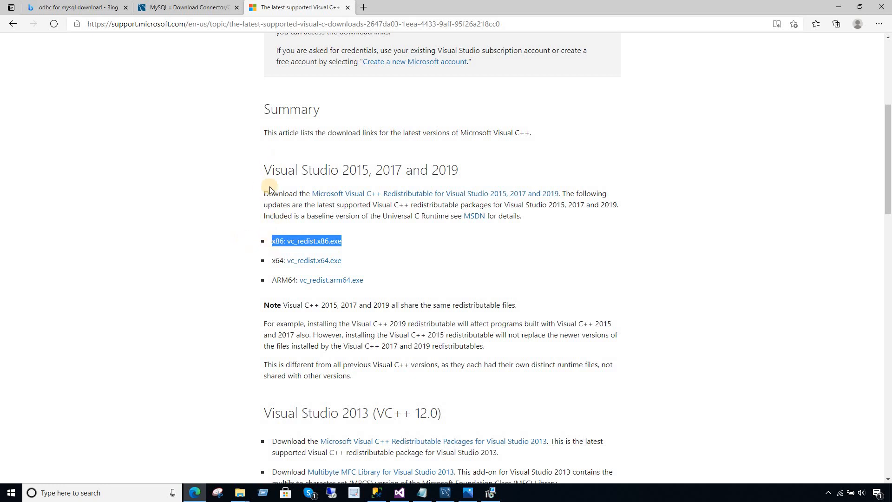
click(356, 239)
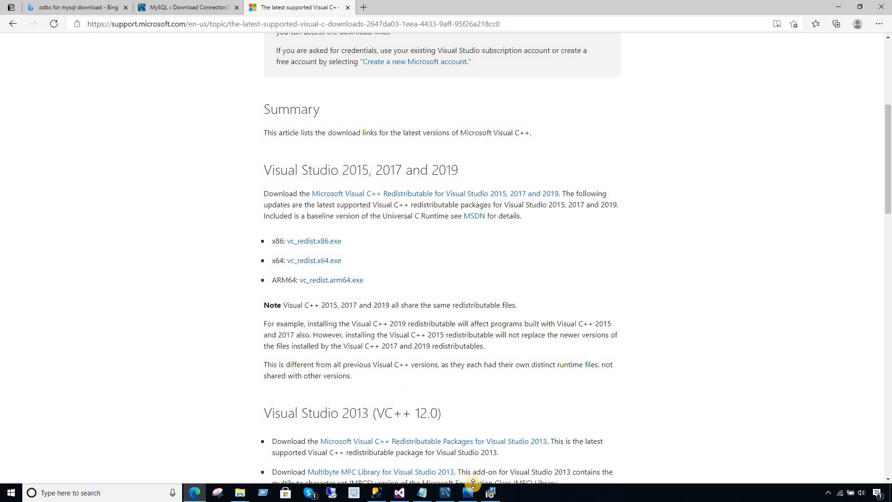
Cancel the MySQL Connector/ODBC setup wizard, confirming with Yes and closing with Finish.
click(487, 496)
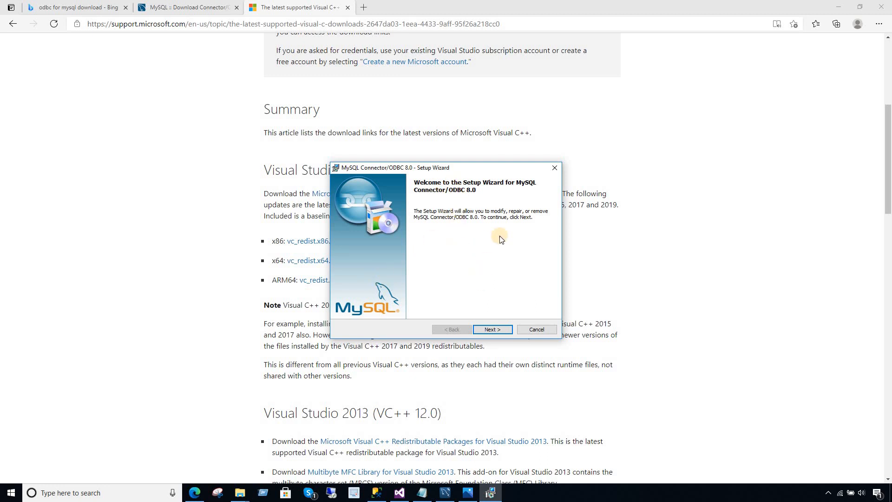
click(555, 167)
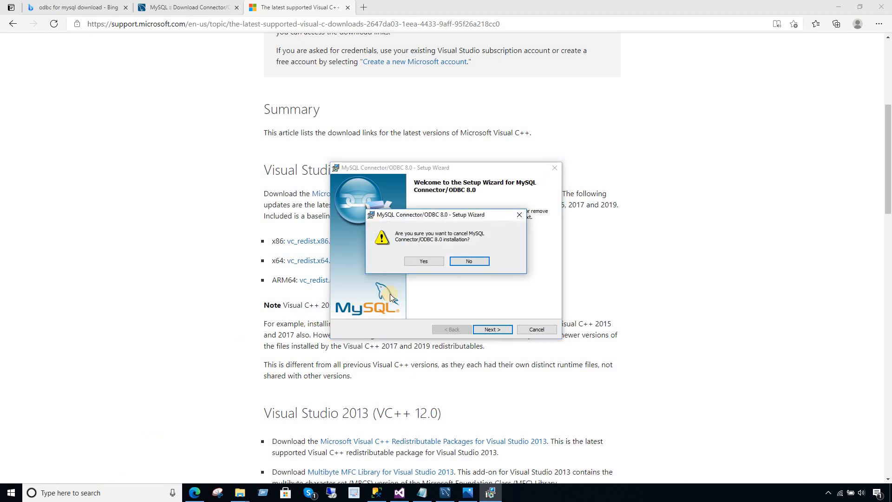
click(421, 262)
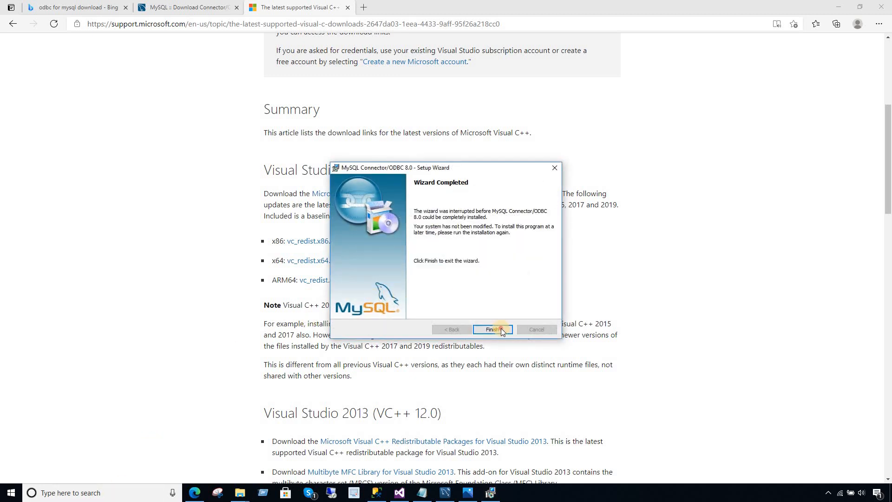
click(493, 329)
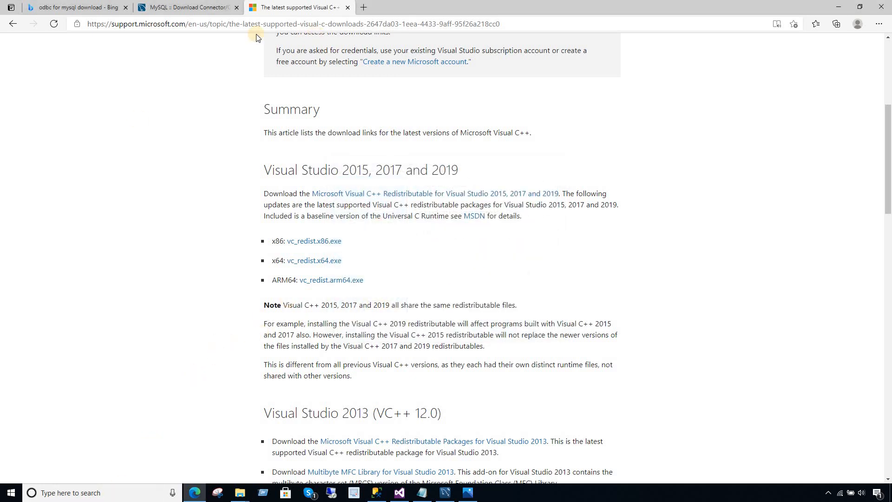
Compare the 32-bit MSI installer row with the x86 vc_redist.x86.exe line across both tabs.
click(198, 10)
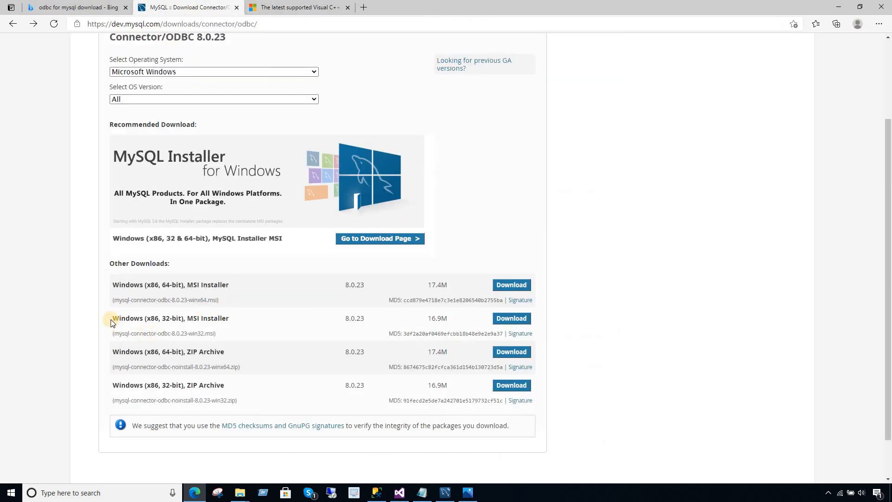
drag(111, 317, 235, 333)
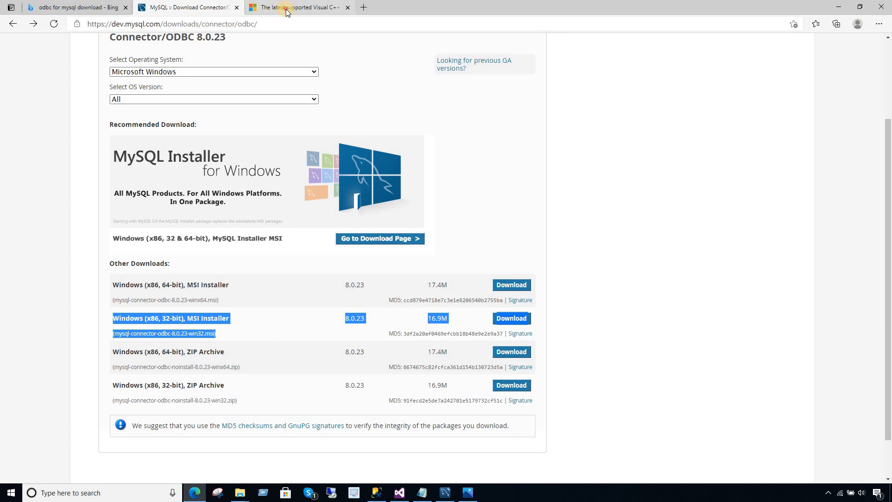
click(286, 7)
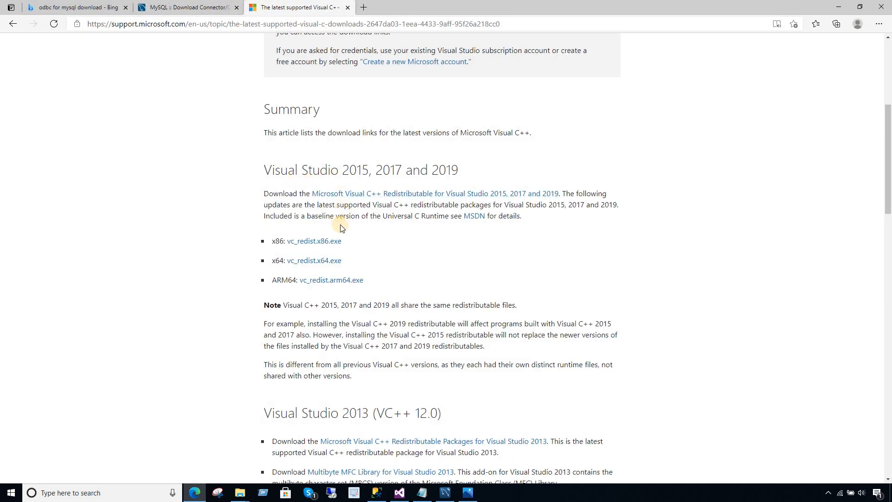
drag(337, 242, 272, 245)
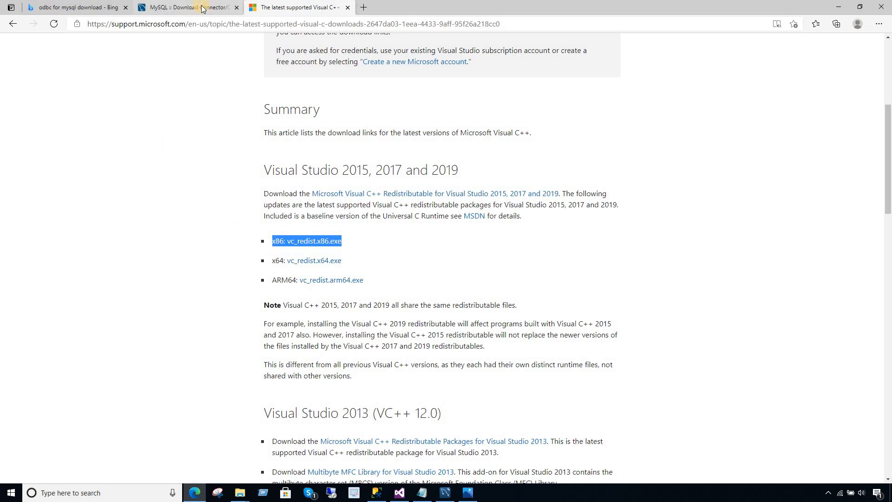
click(205, 11)
click(238, 320)
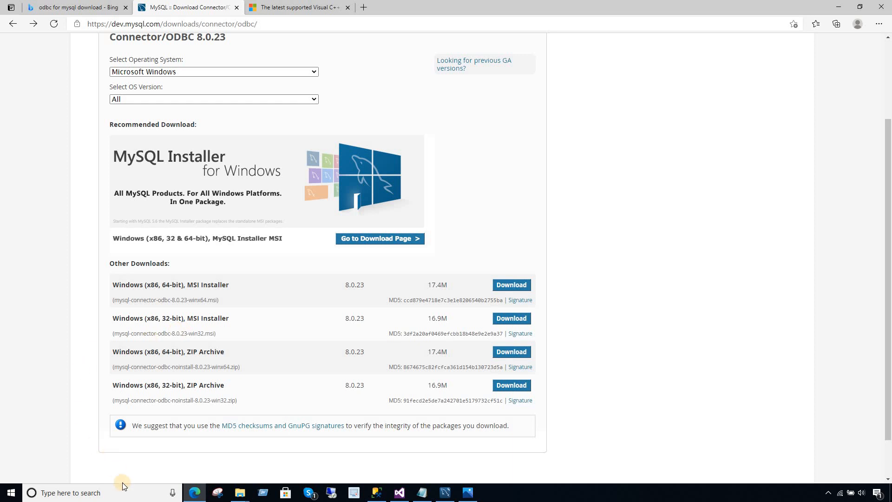
click(128, 493)
Search Windows for 'odbc' and open the Drivers list of ODBC Data Sources (32-bit).
text(odbc)
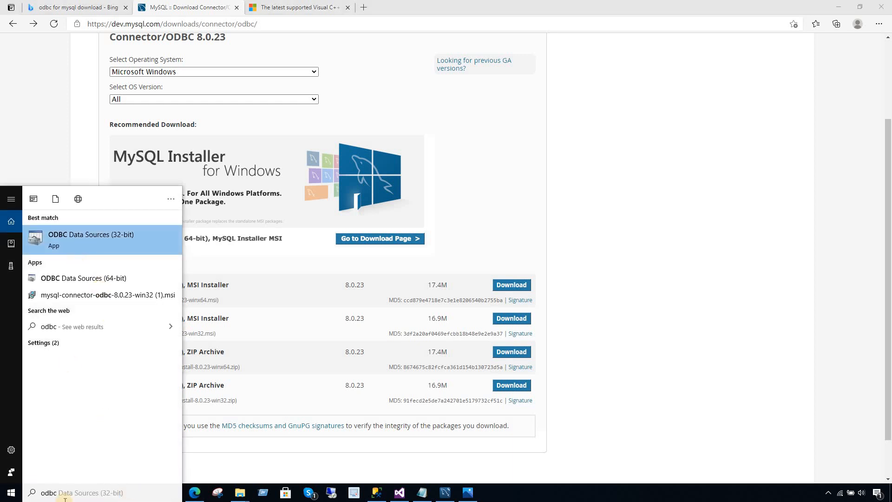
click(106, 244)
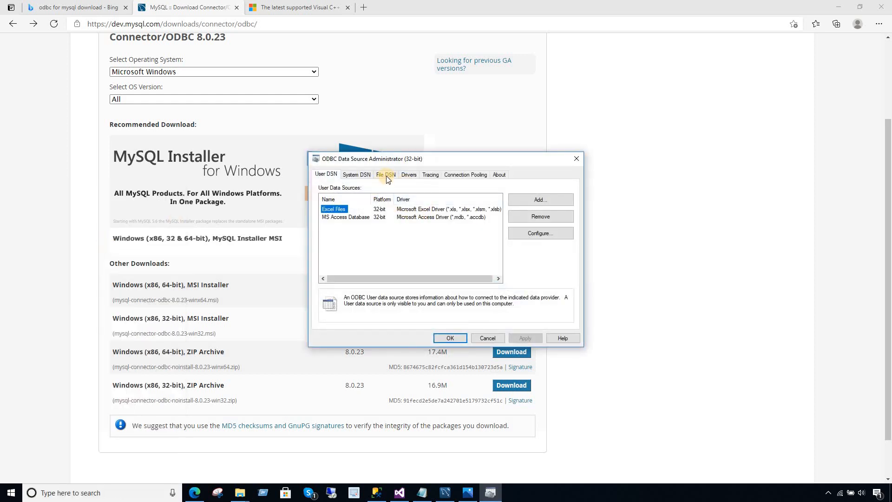
click(386, 176)
click(370, 175)
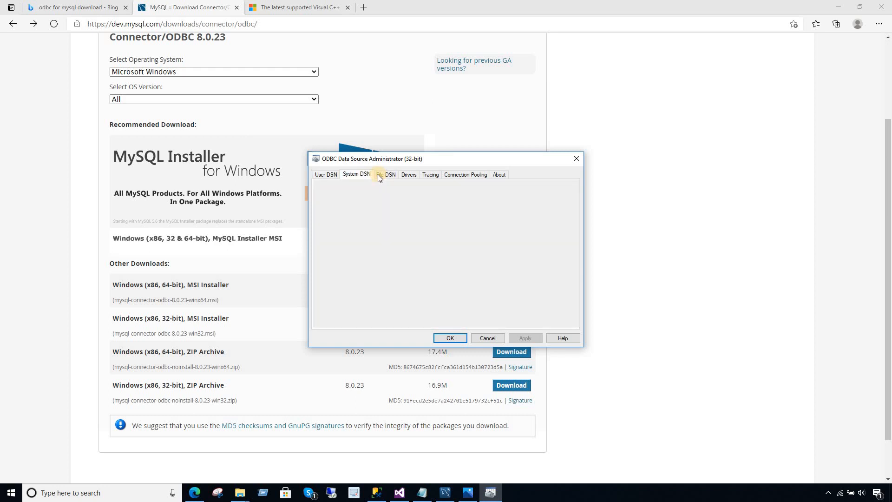
click(404, 176)
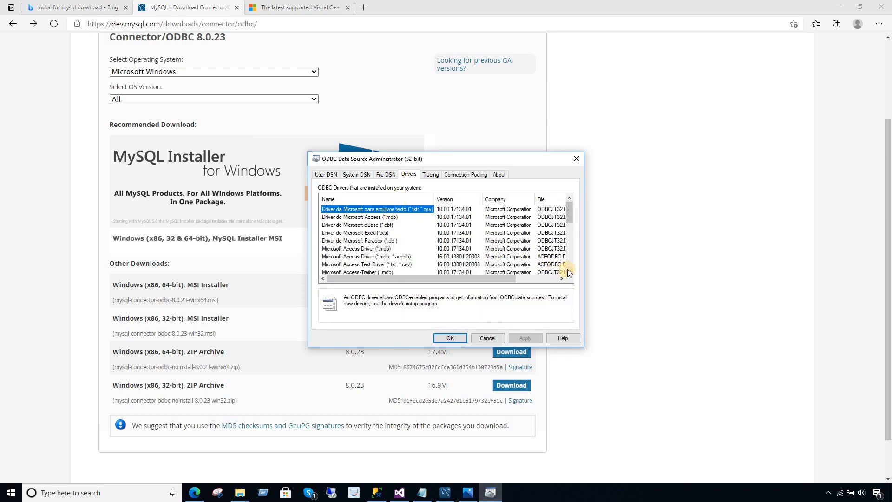
Locate the MySQL ODBC 8.0 ANSI and Unicode drivers, version 8.00.23.00.
scroll(568, 272, down, 4)
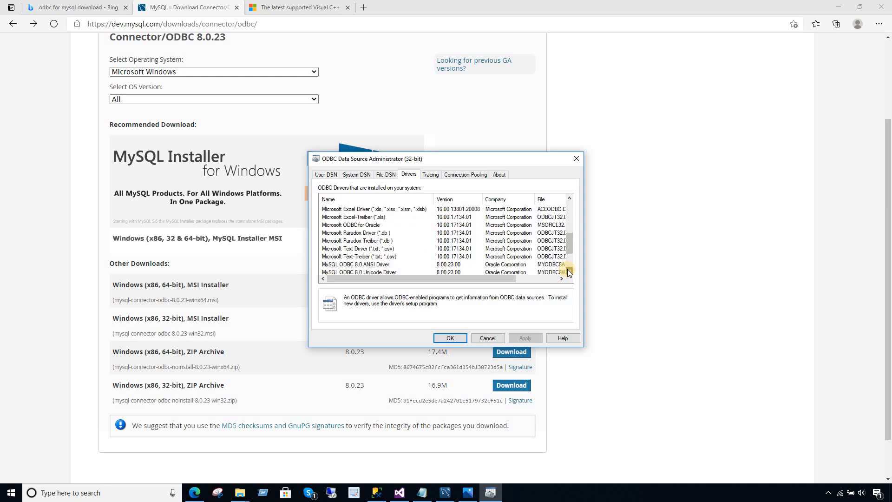
click(569, 273)
click(337, 258)
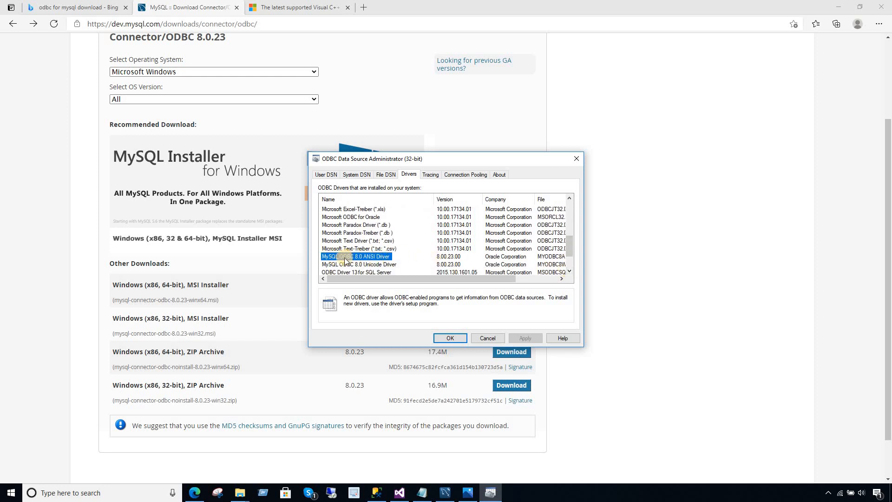
click(374, 265)
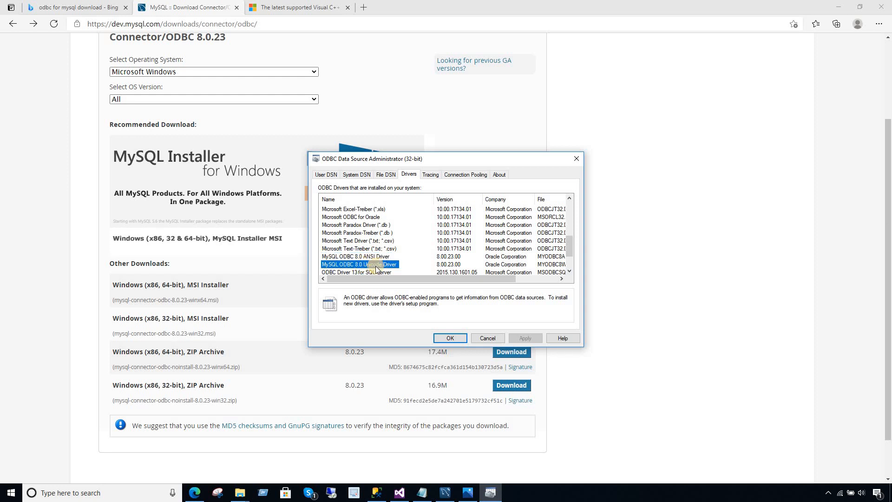
click(367, 257)
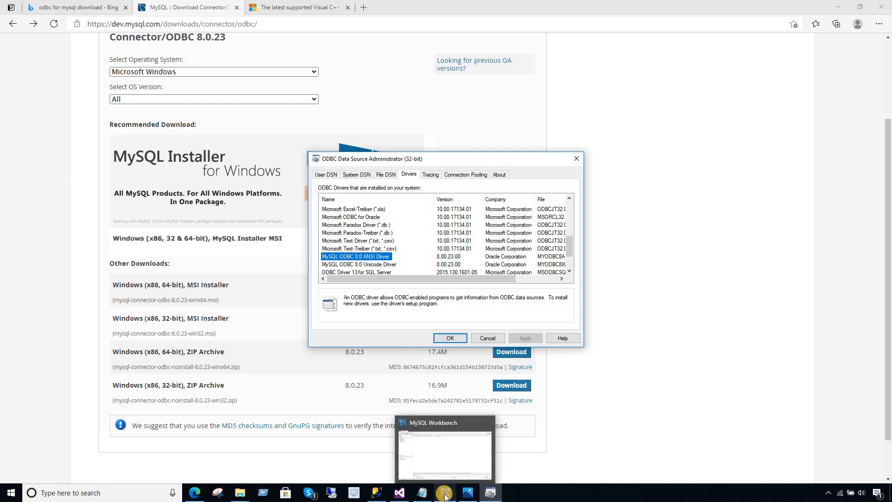
Run 'create database TB;' in MySQL Workbench's SQL editor.
click(413, 480)
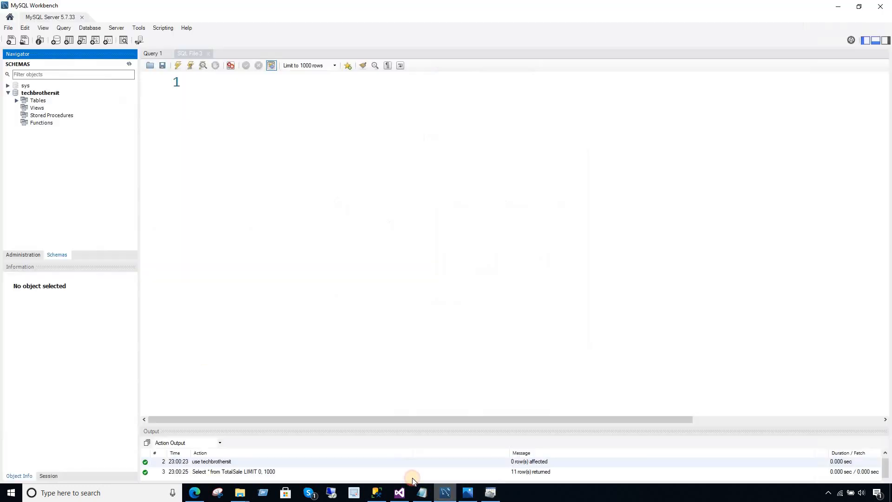
click(250, 123)
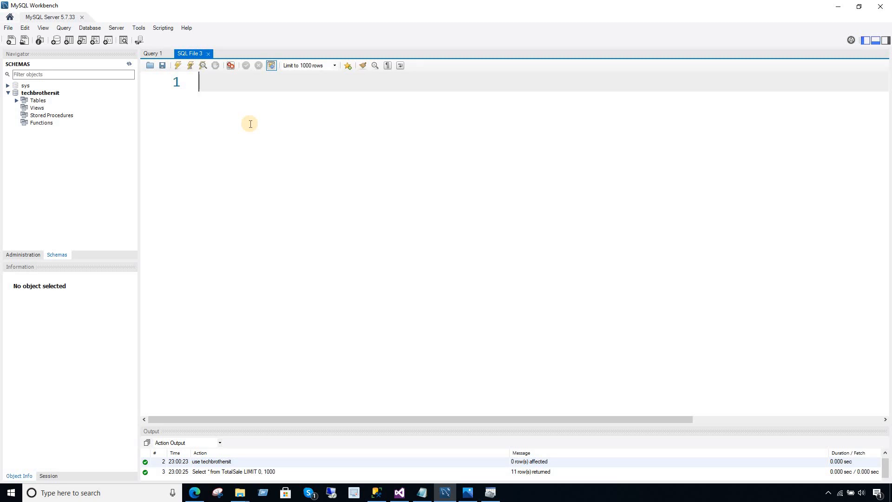
text(create database )
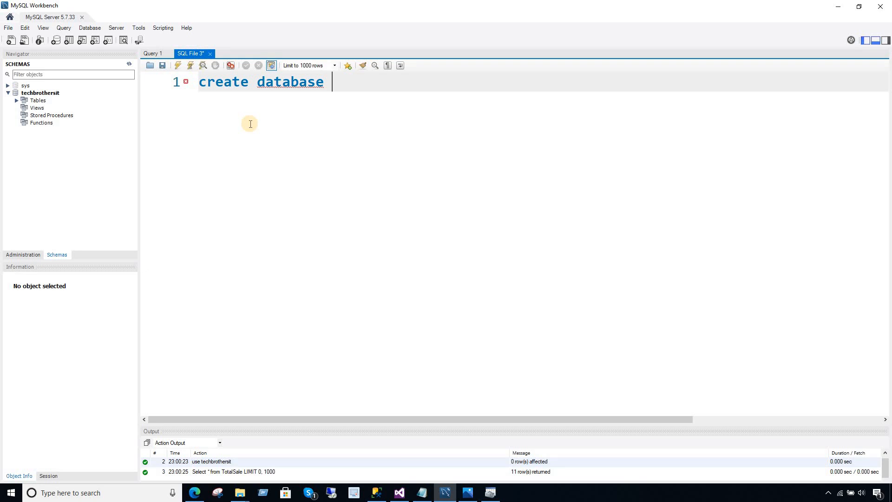
text(TB;)
click(177, 66)
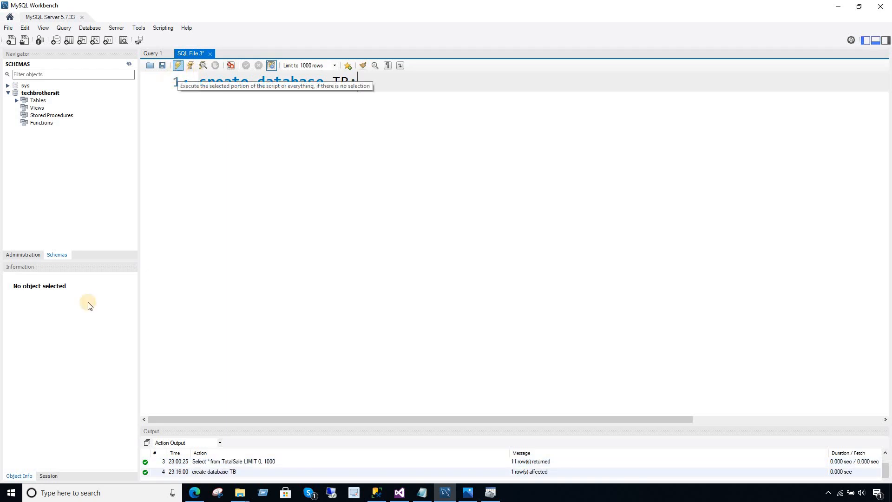
Refresh the Schemas navigator, expand the new tb schema, and clear the statement.
click(42, 94)
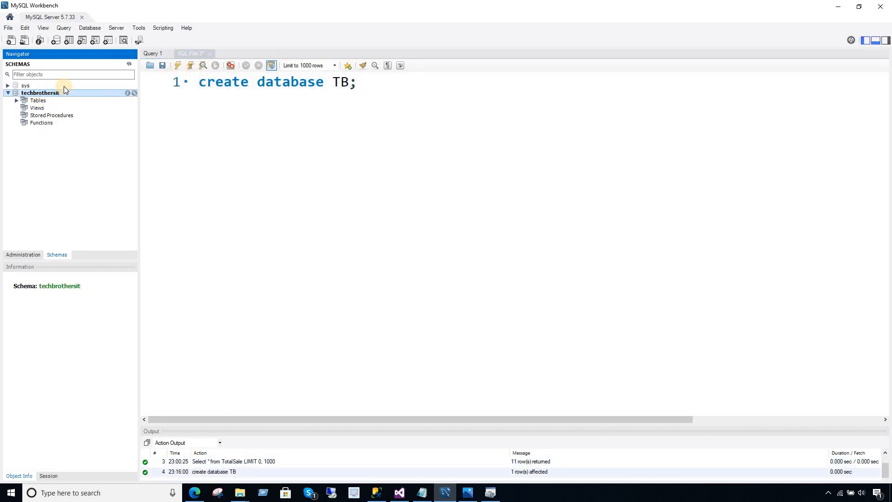
click(130, 64)
click(25, 93)
click(8, 93)
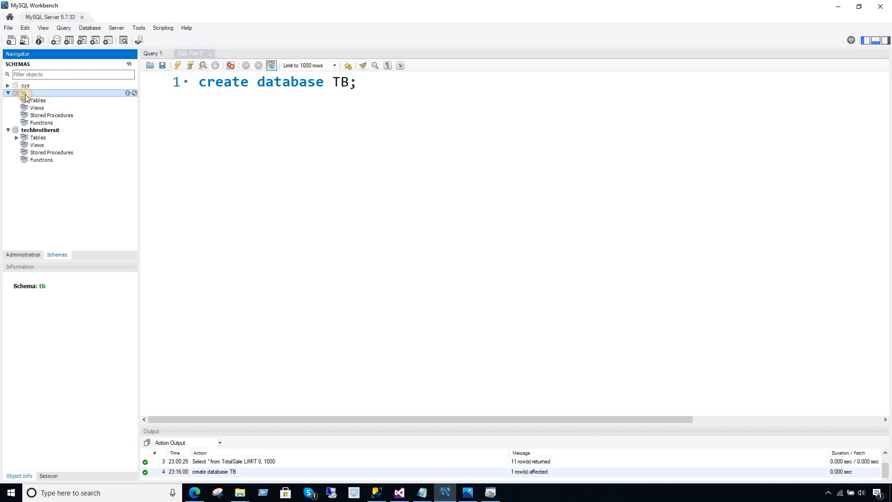
click(37, 101)
drag(374, 86, 157, 87)
key(Delete)
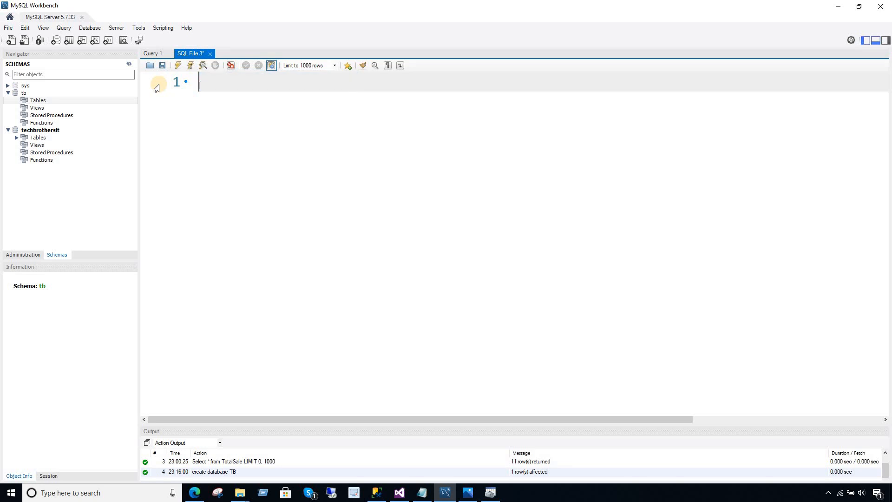
click(371, 496)
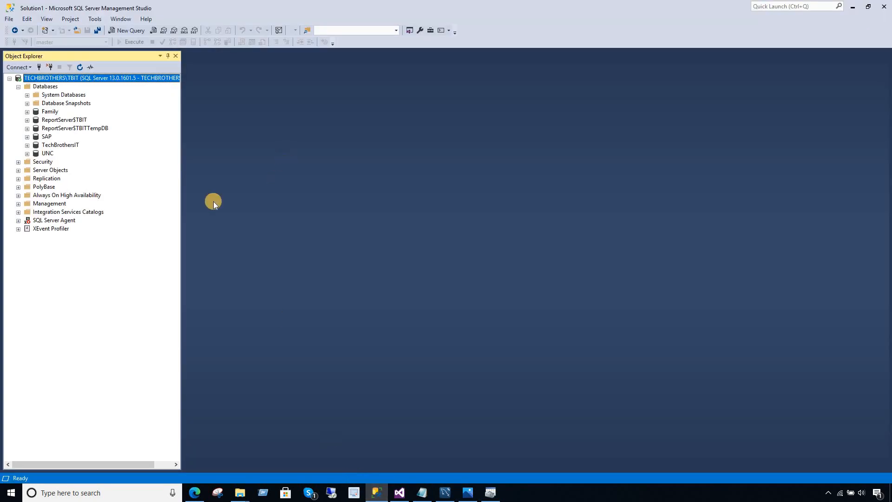
Expand TechBrothersIT Tables and select the top 1000 rows of dbo.TotalSale, returning 11 rows.
click(60, 147)
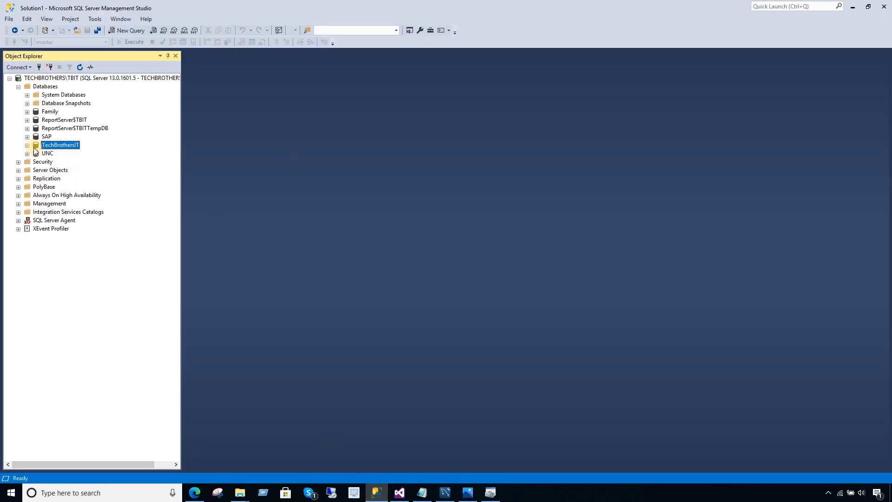
click(28, 146)
double_click(59, 163)
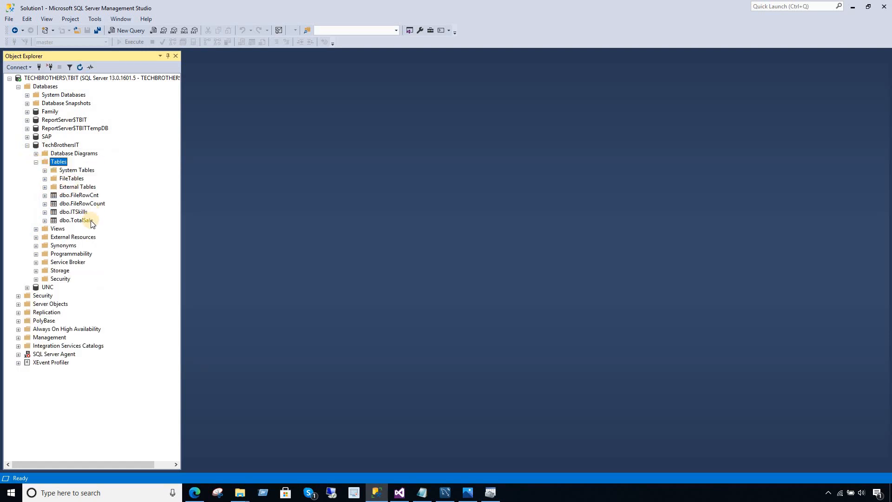
click(86, 221)
right_click(87, 221)
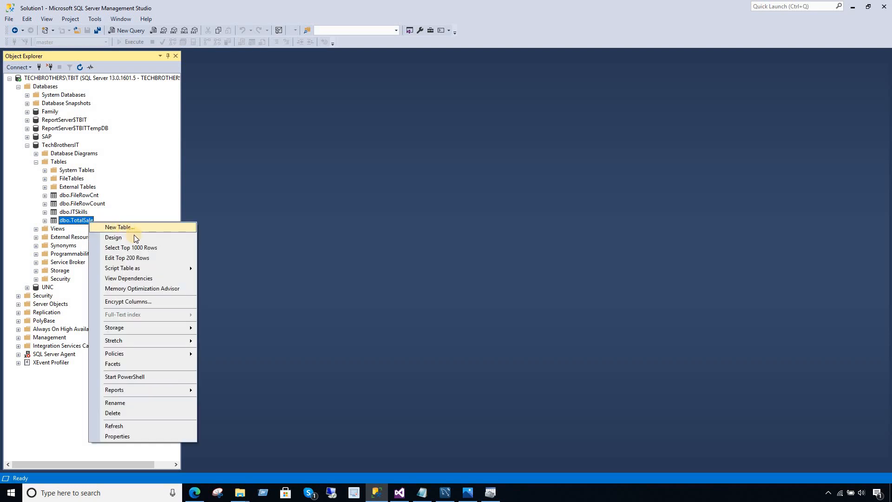
click(159, 248)
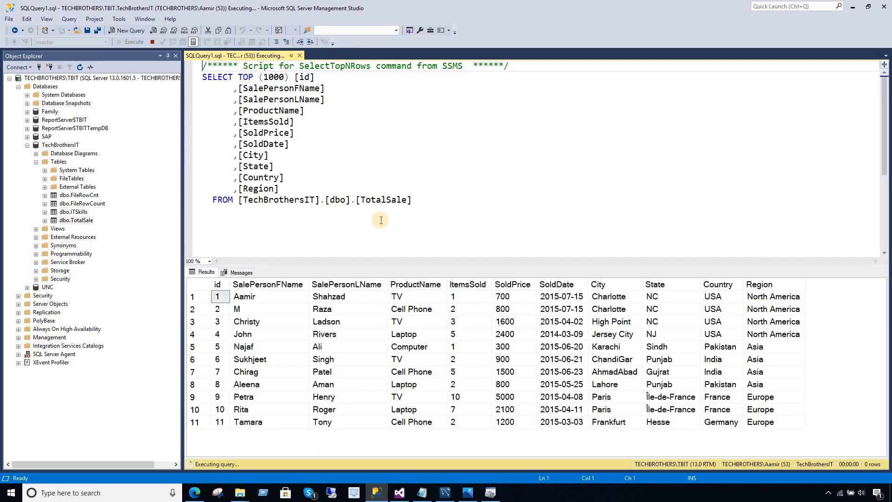
click(199, 285)
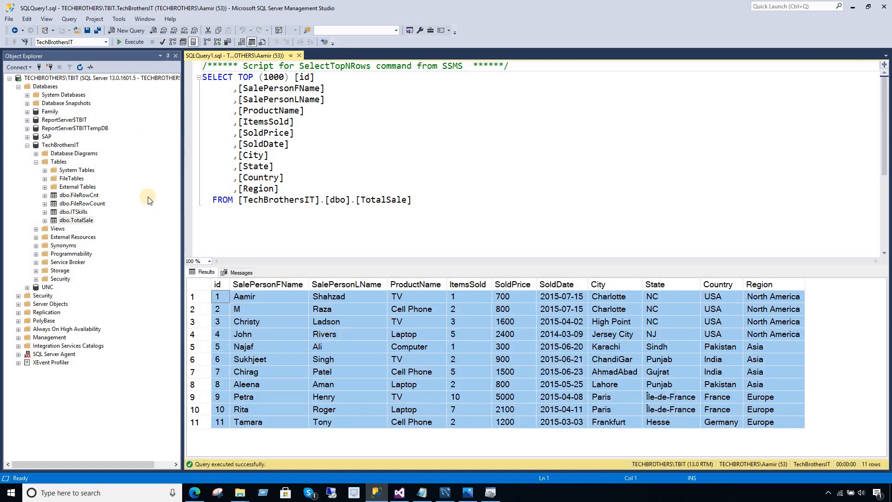
Script dbo.TotalSale as CREATE To a New Query Editor Window.
right_click(84, 220)
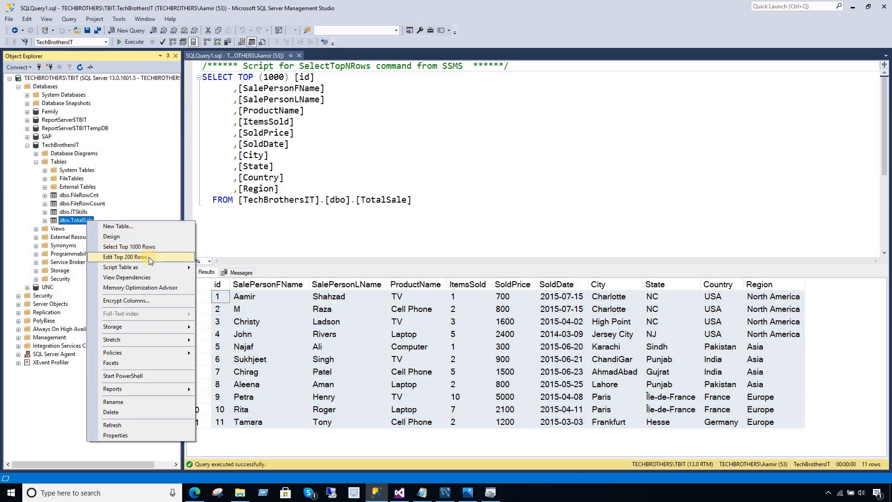
mouse_move(155, 268)
mouse_move(231, 271)
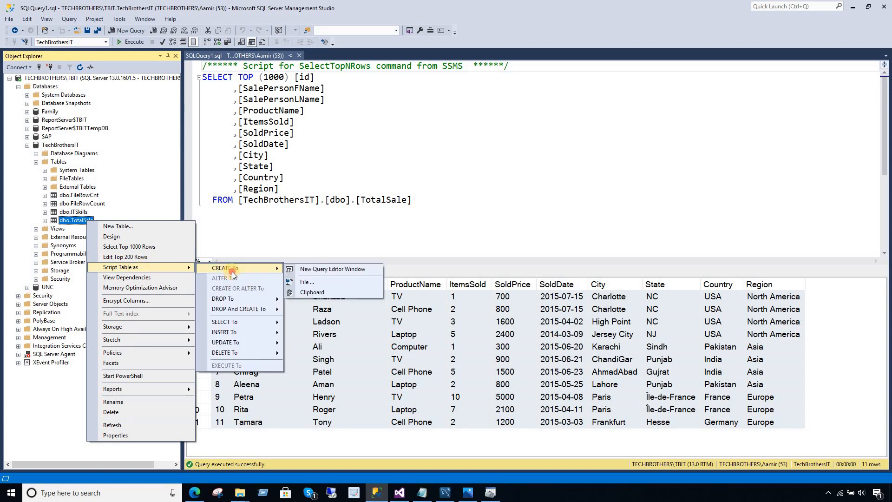
click(331, 272)
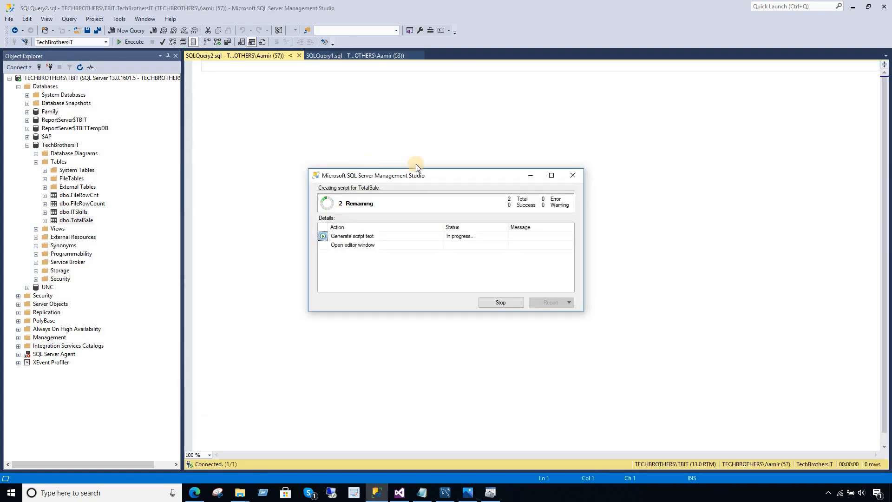
Delete the '[dbo].[' prefix before TotalSale in the CREATE script.
click(263, 154)
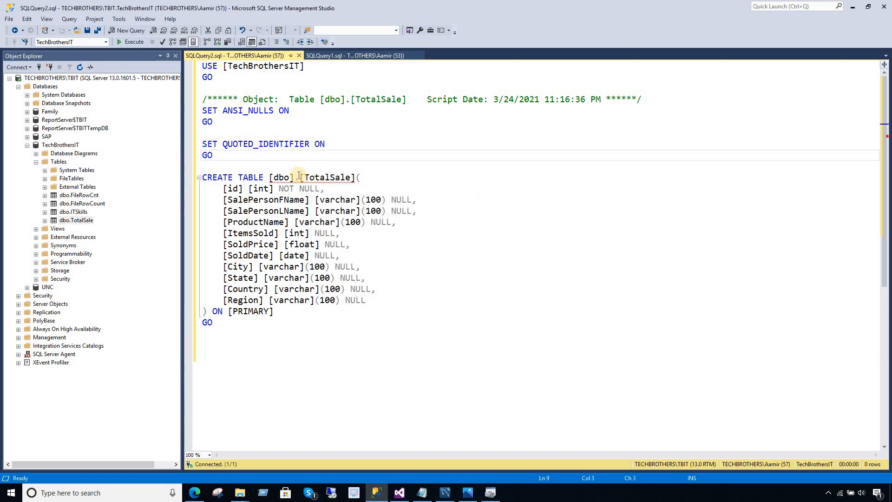
mouse_move(294, 178)
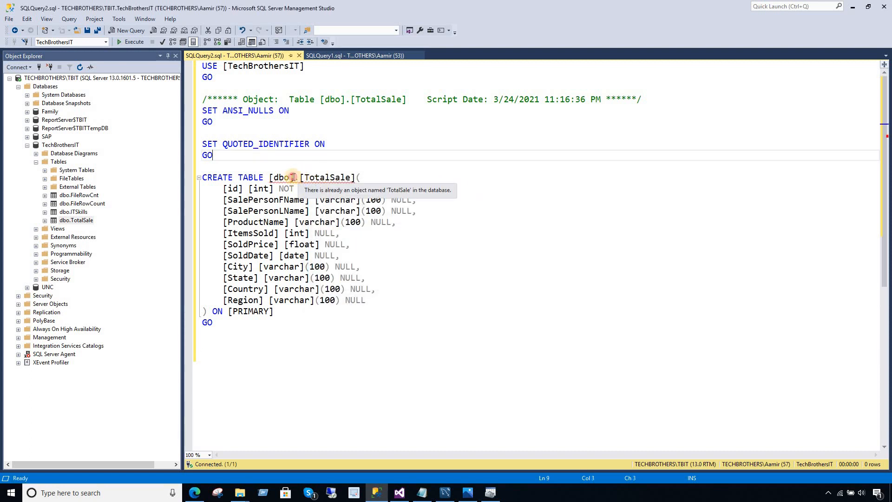
drag(302, 178, 272, 177)
key(Delete)
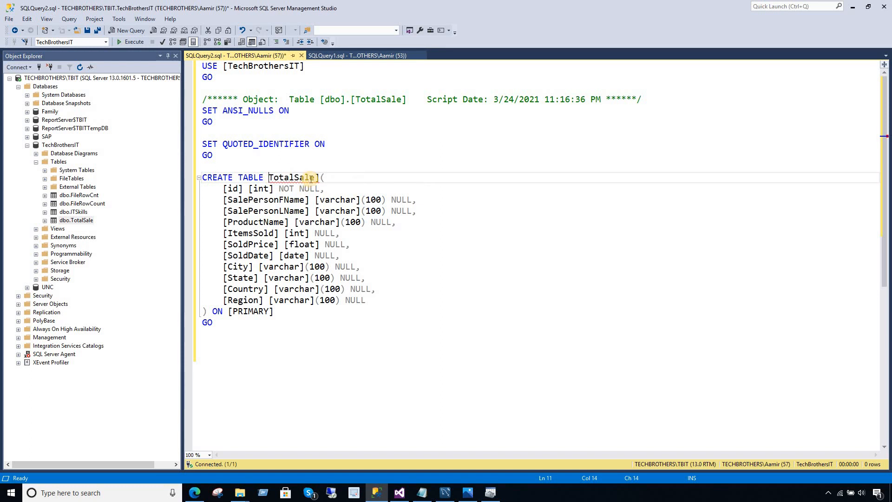
Replace all ']' characters with nothing using Ctrl+H (27 replacements).
click(316, 178)
mouse_move(323, 181)
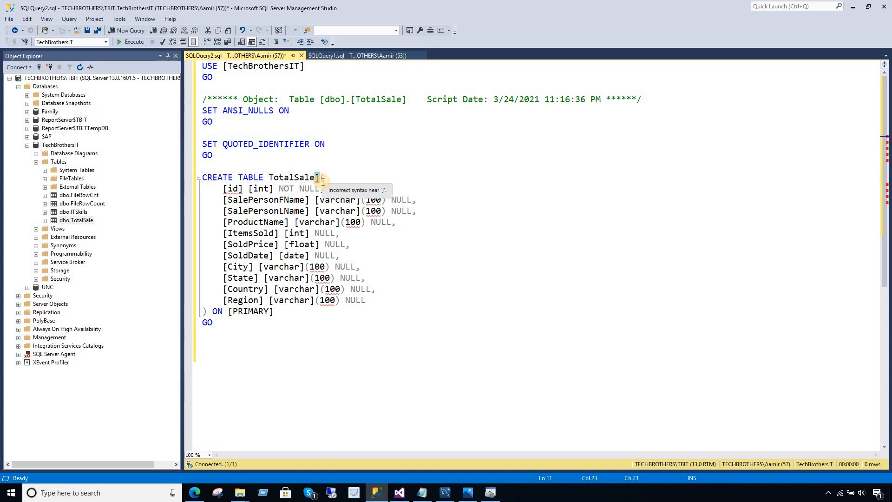
key(ctrl+h)
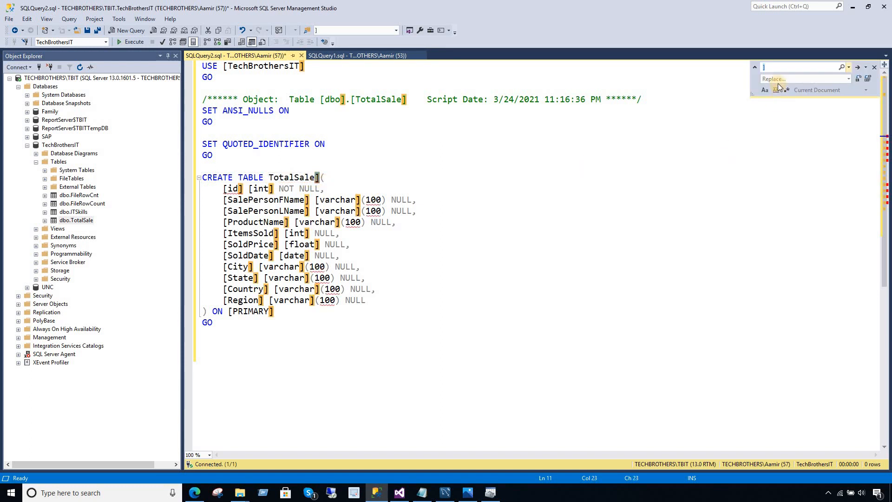
click(799, 79)
click(869, 79)
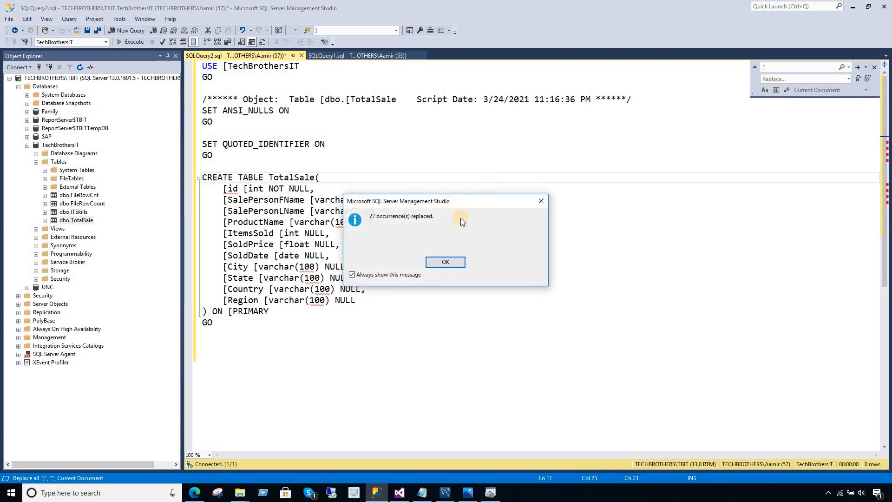
click(436, 263)
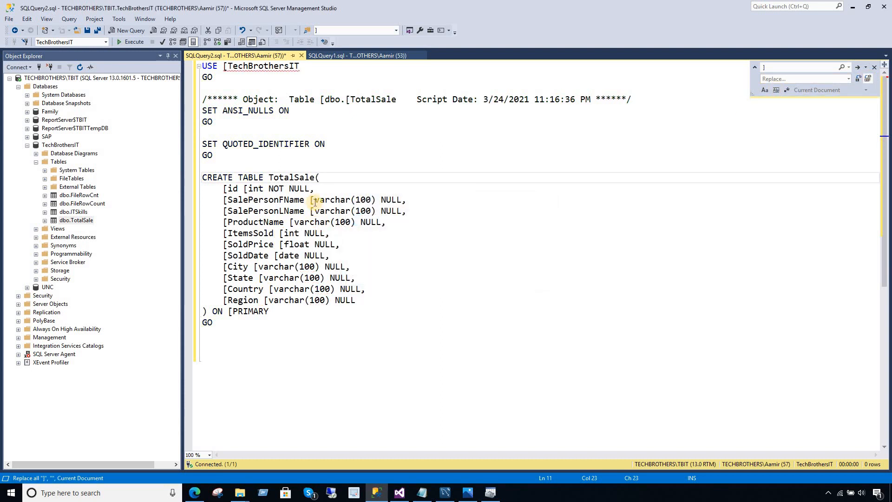
Replace all '[' characters with nothing (26 replacements).
click(311, 200)
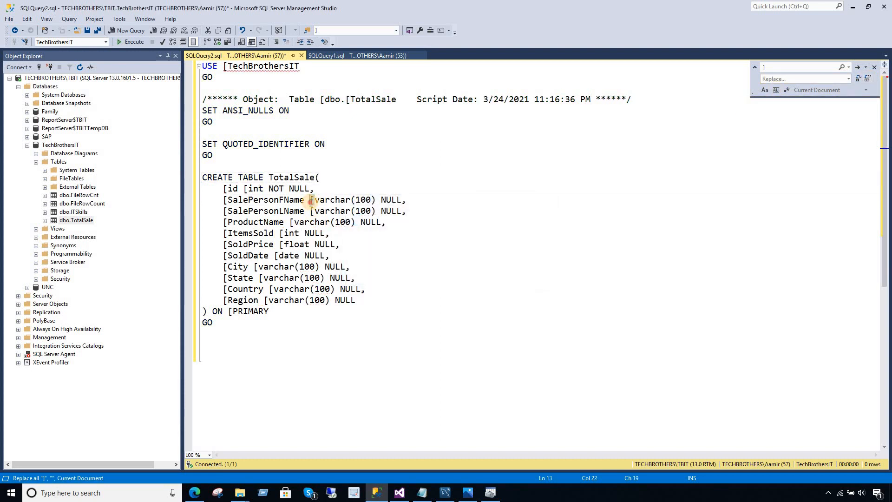
click(775, 69)
text([)
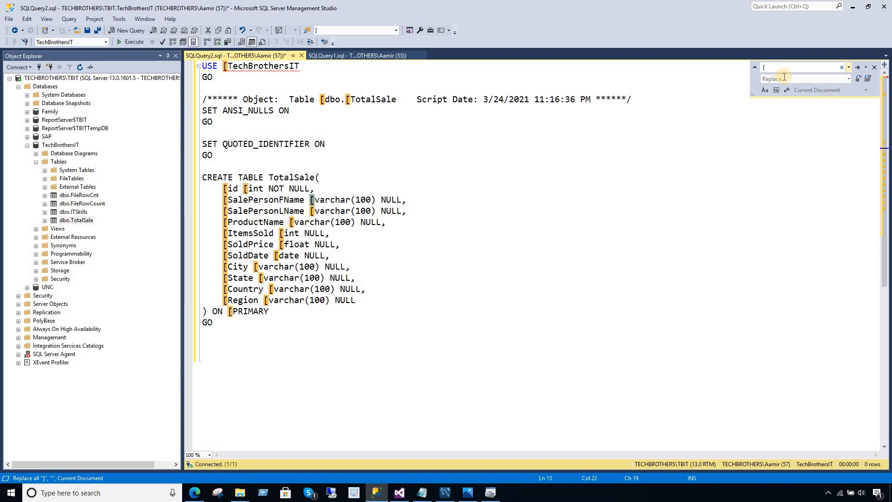
click(781, 78)
click(869, 80)
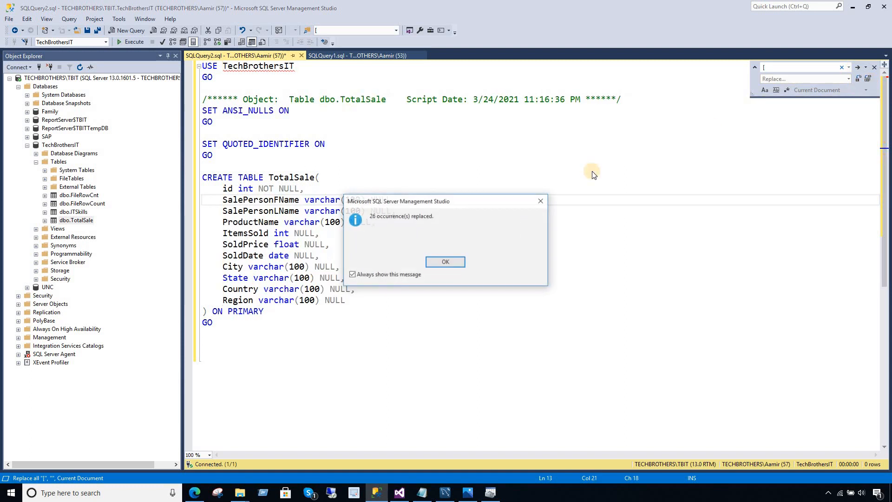
click(452, 261)
click(289, 188)
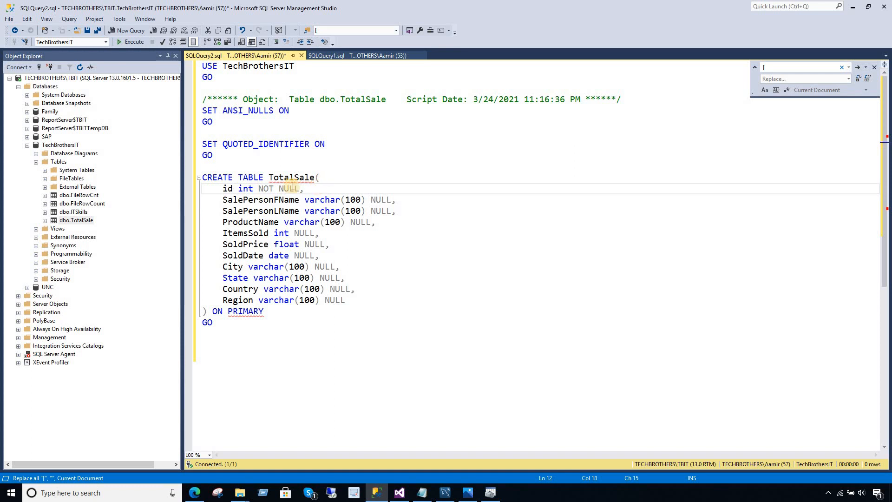
Delete NOT NULL from id and NULL from the name, ProductName, ItemsSold and SoldPrice columns.
drag(302, 189, 258, 189)
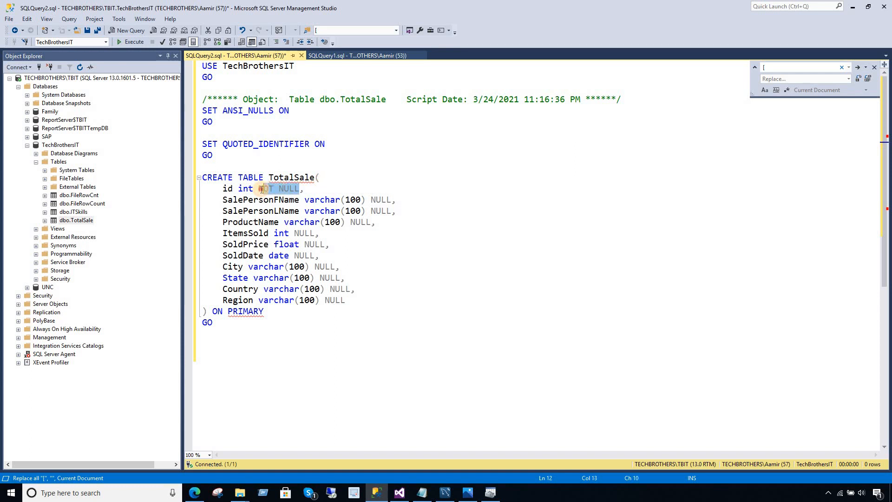
key(Delete)
drag(392, 204, 372, 212)
key(Delete)
key(Delete)
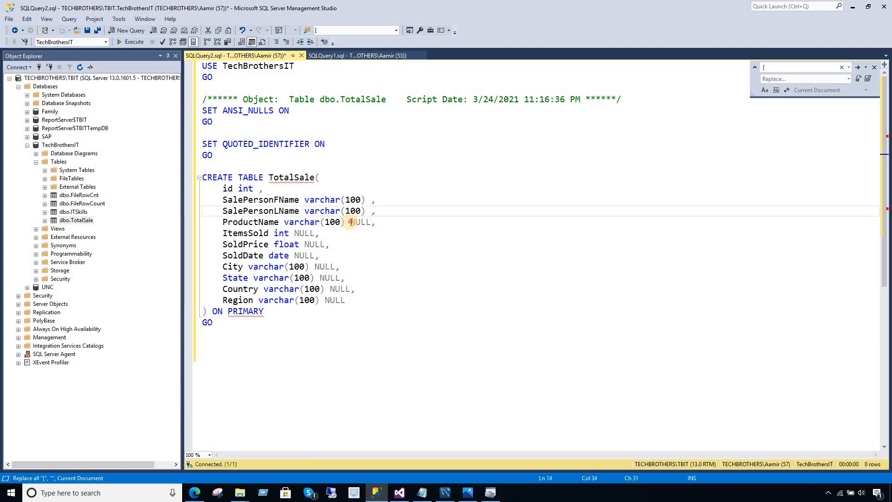
double_click(353, 223)
key(Delete)
double_click(307, 234)
key(Delete)
double_click(311, 244)
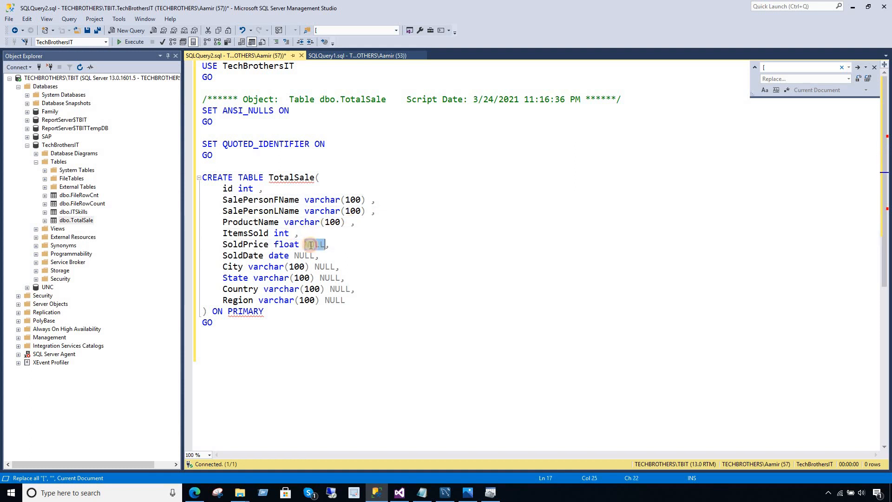
key(Delete)
double_click(302, 256)
Delete NULL from the SoldDate, City, State, Country and Region columns.
key(Delete)
click(320, 267)
double_click(324, 267)
key(Delete)
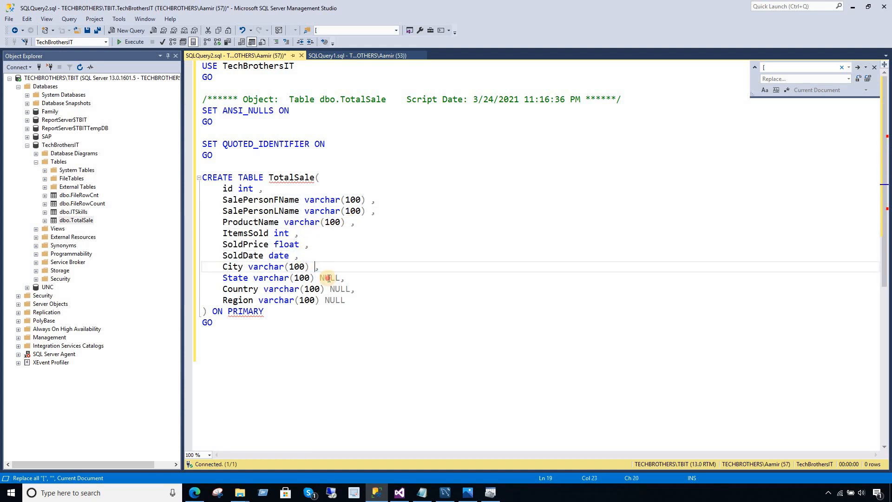
double_click(329, 278)
key(Delete)
double_click(337, 289)
key(Delete)
double_click(334, 300)
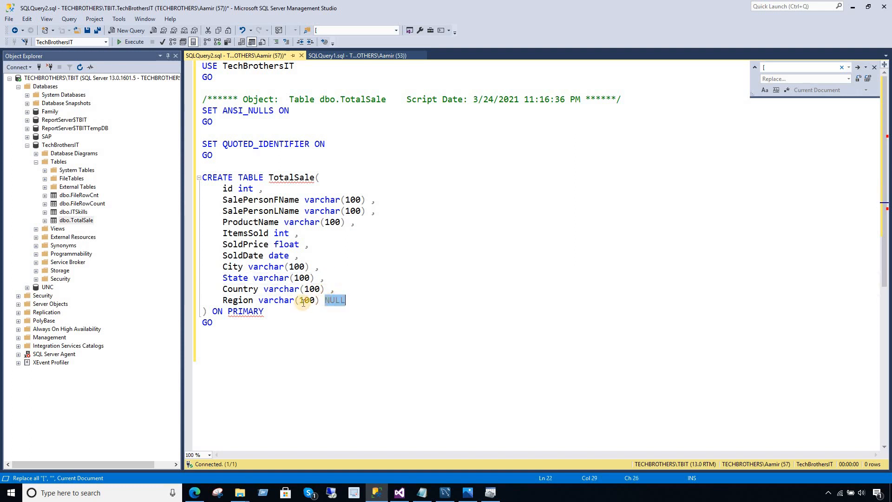
key(Delete)
Select the whole CREATE TABLE TotalSale statement and copy it.
drag(212, 311, 202, 177)
right_click(223, 195)
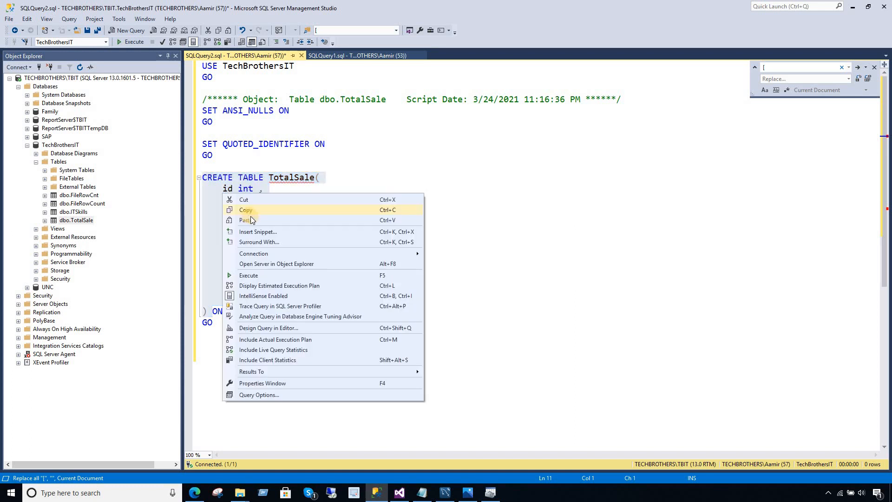
click(232, 209)
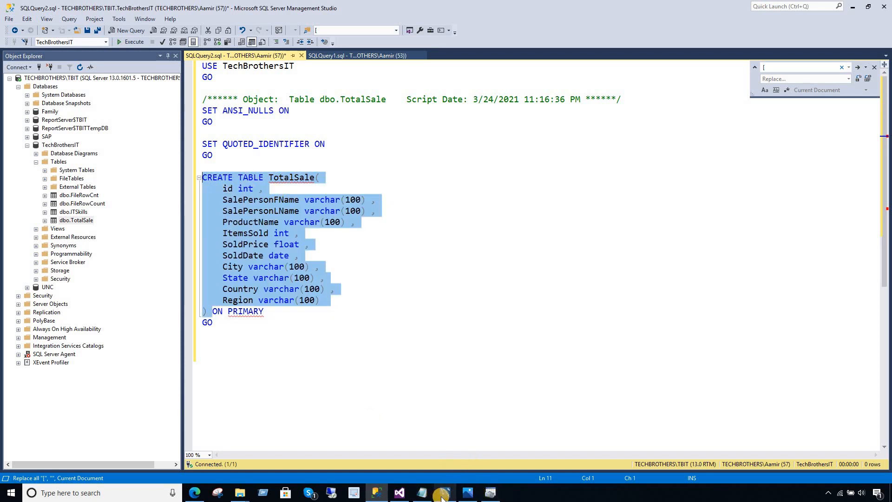
click(445, 493)
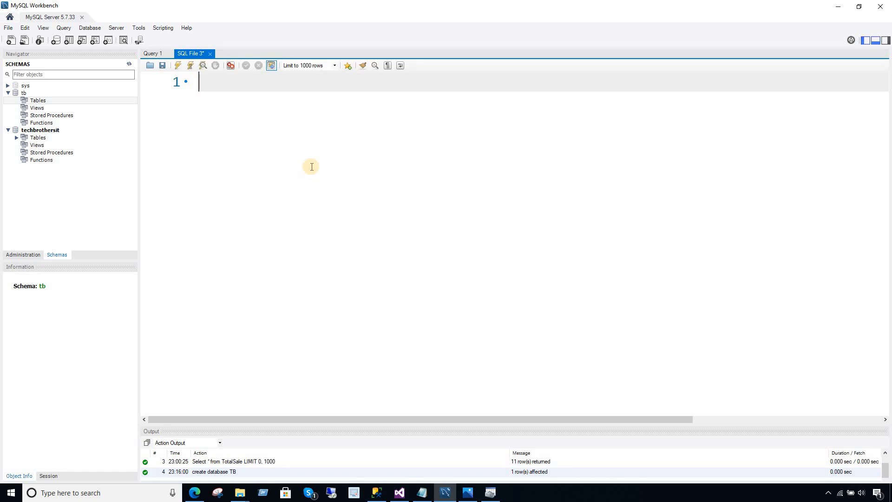
Run 'use TB;' in MySQL Workbench to switch to the TB database.
text(use TB;)
key(Return)
key(BackSpace)
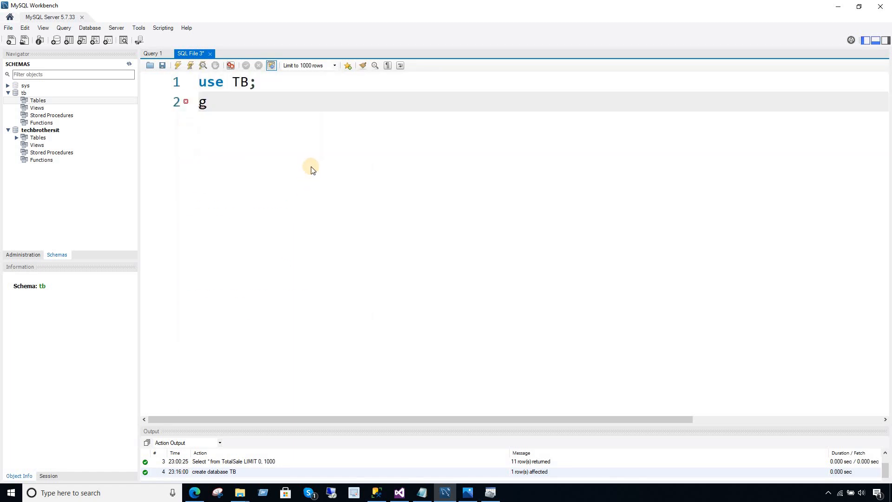
key(ctrl+space)
click(285, 85)
drag(212, 82, 175, 80)
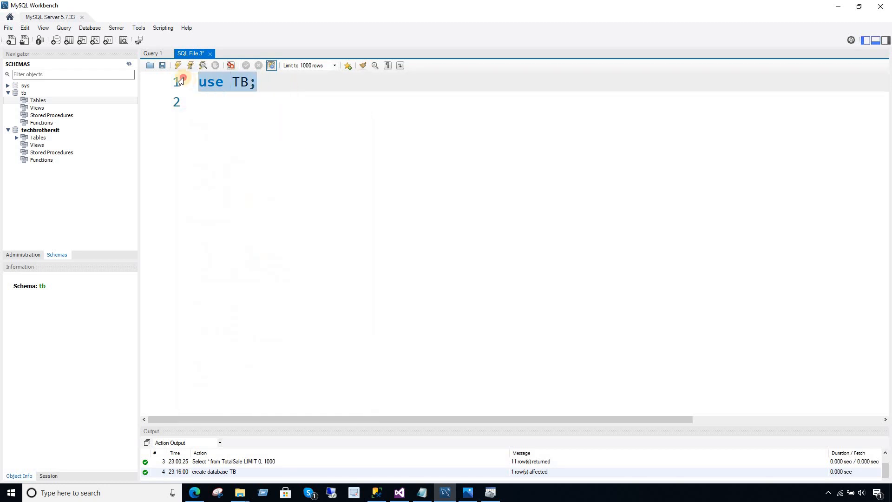
click(178, 65)
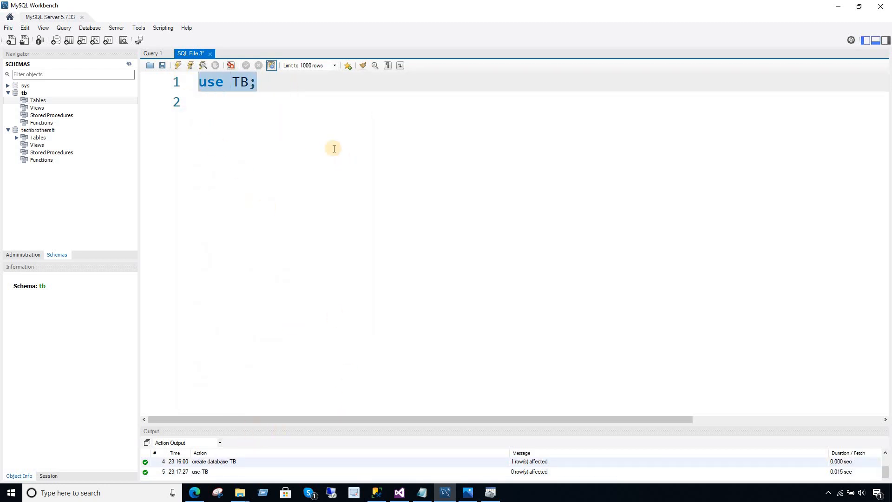
drag(273, 81, 192, 87)
key(BackSpace)
Paste and execute the copied CREATE TABLE TotalSale script.
key(ctrl+v)
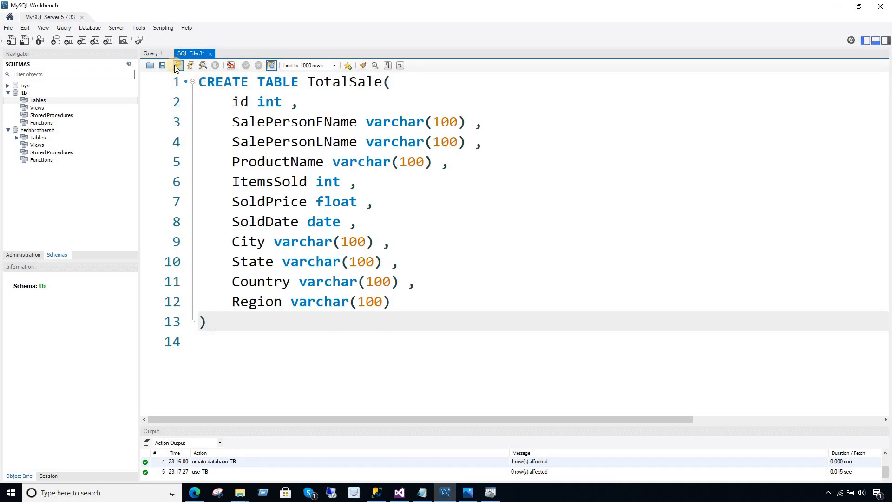
click(176, 65)
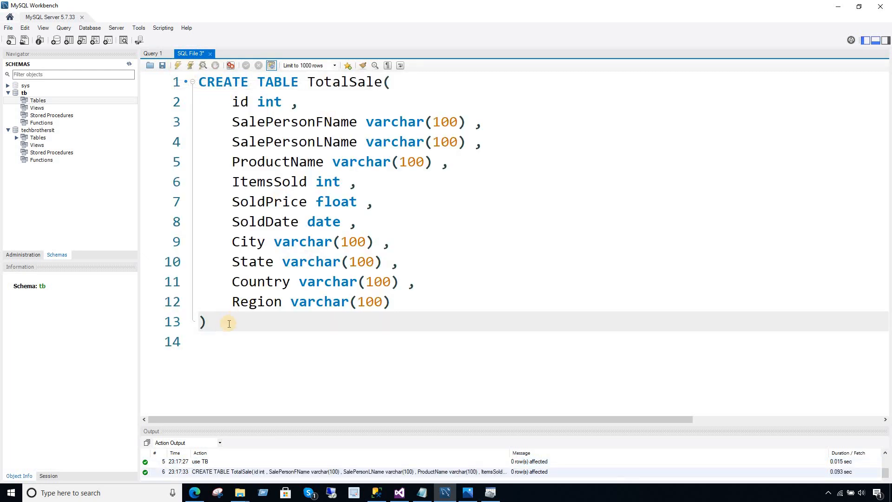
drag(229, 324, 205, 80)
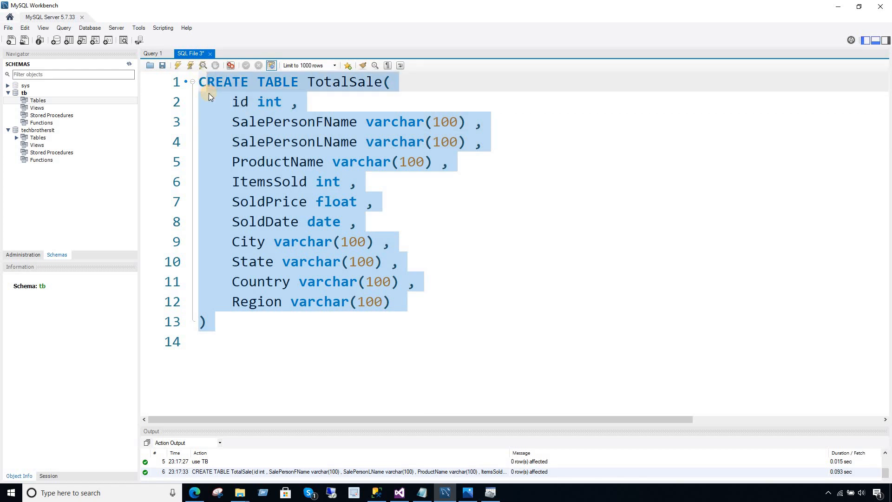
drag(383, 82, 307, 83)
right_click(324, 83)
click(335, 123)
click(334, 123)
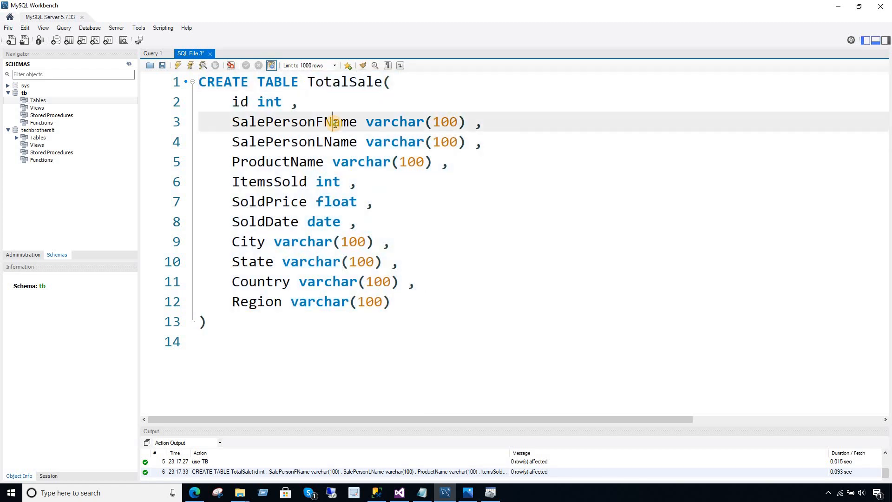
Run 'Select * from TotalSale;' to show its eleven columns with zero rows.
key(ctrl+a)
text(Select )
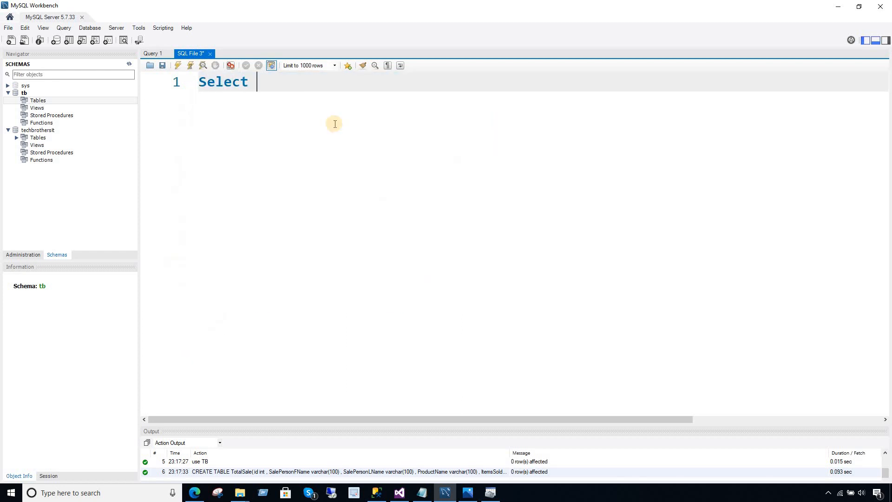
text(* from TotalSale)
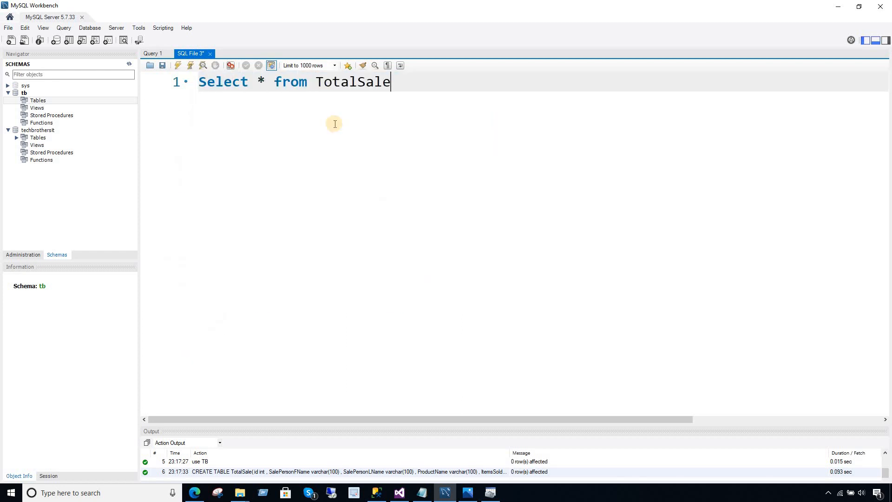
text(;)
click(175, 65)
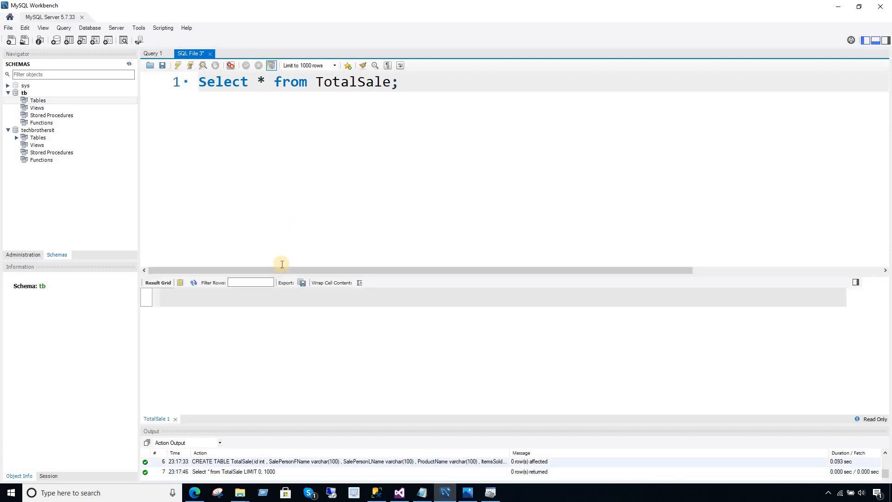
Begin a 'create user' statement on a new line below the query.
click(412, 83)
key(Return)
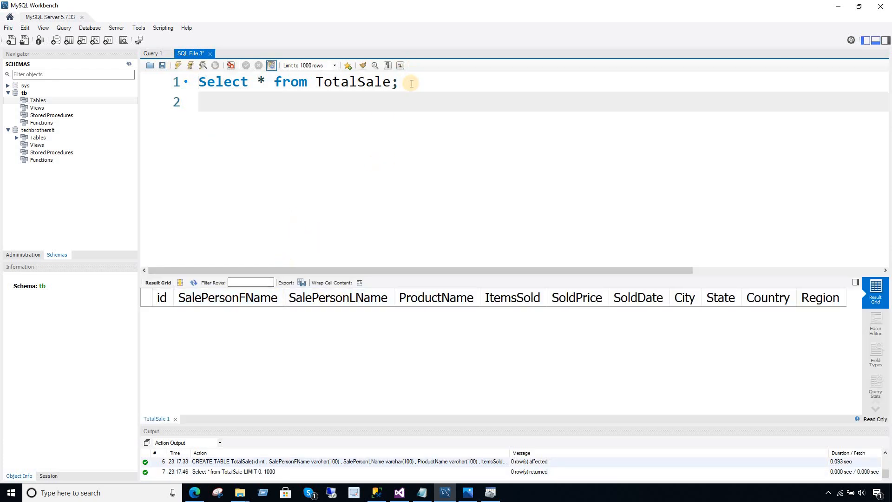
key(Return)
text(create user)
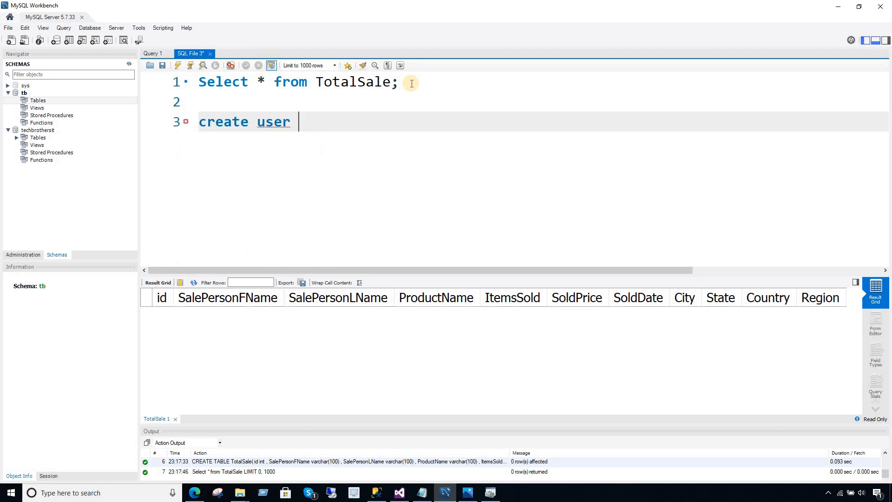
Type 'tb'@'localhost' on line 3 as the CREATE USER target and select the host name for replacement.
text('tb'@'loc)
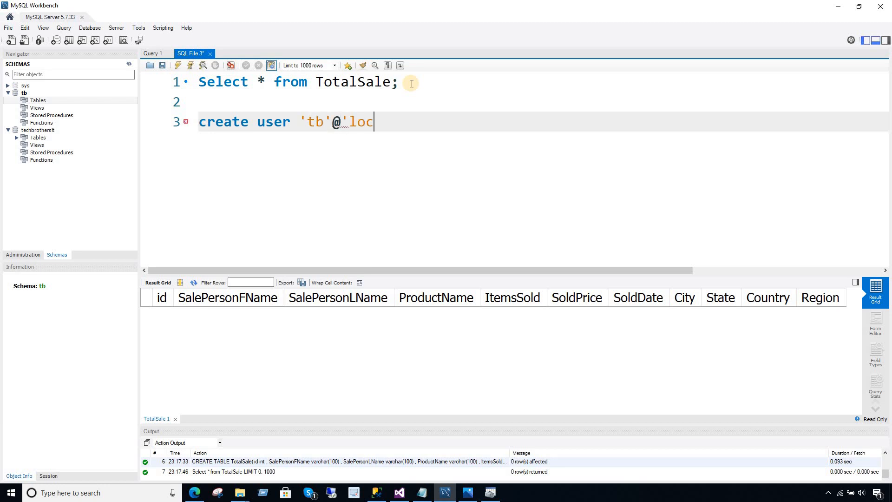
text(alhost)
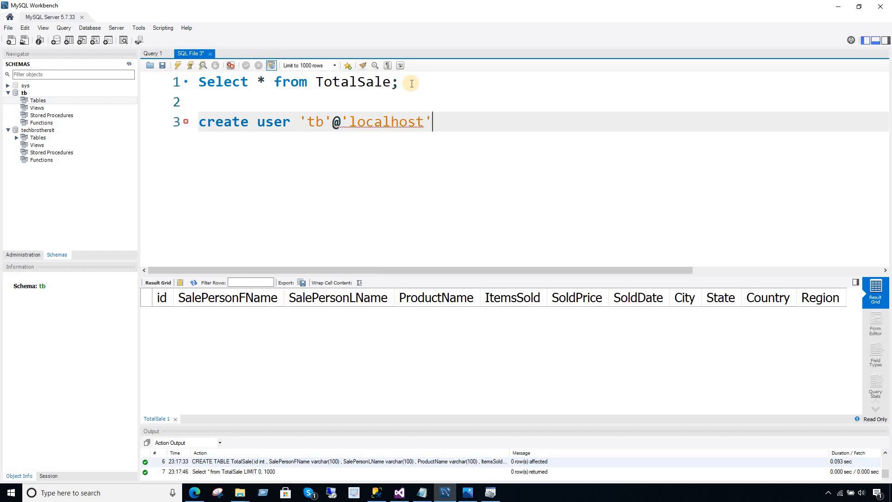
click(315, 119)
drag(324, 121, 309, 122)
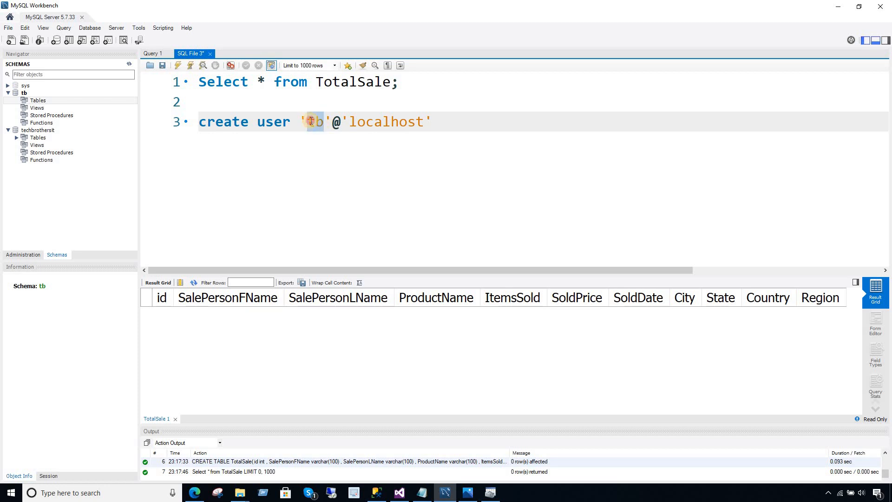
click(375, 123)
drag(350, 121, 424, 121)
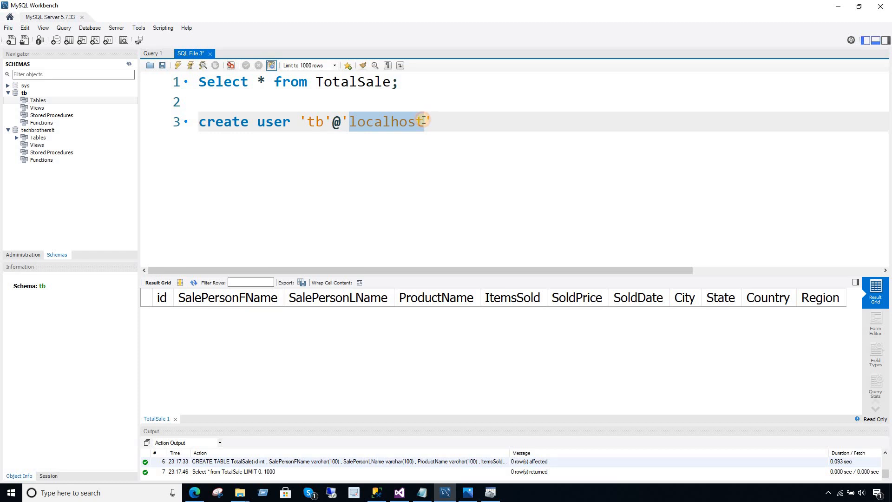
double_click(321, 121)
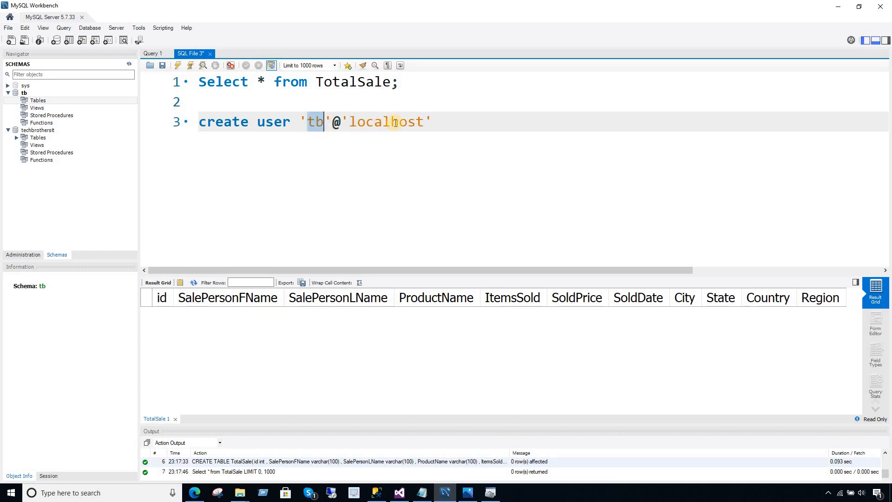
drag(431, 122, 302, 121)
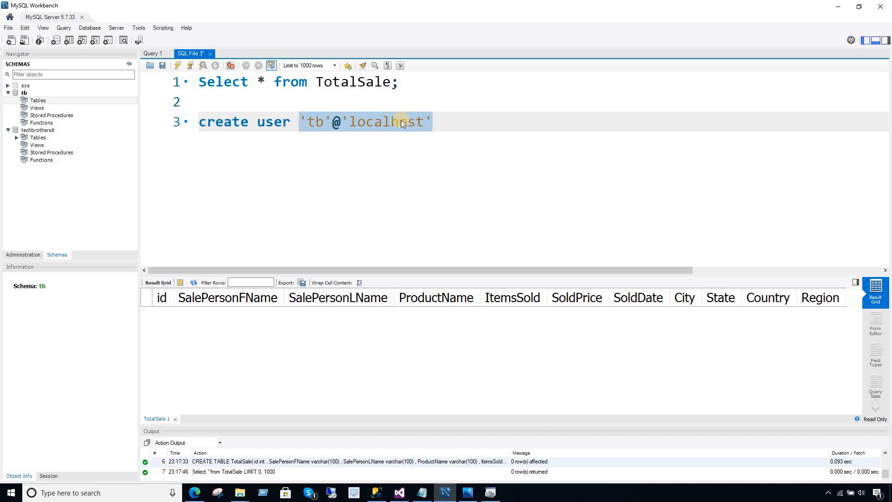
click(316, 122)
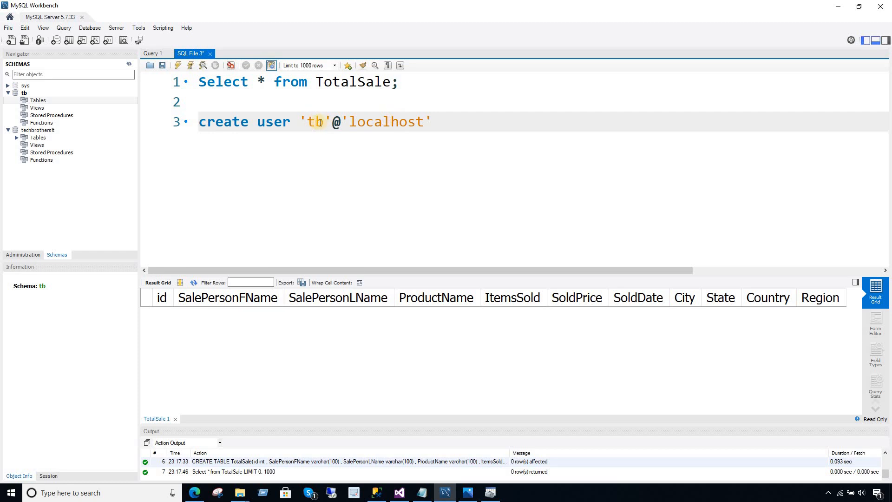
click(382, 122)
drag(425, 122, 352, 120)
Replace the mistyped IP host in the CREATE USER line with 'localhost'.
text(10.1020.19)
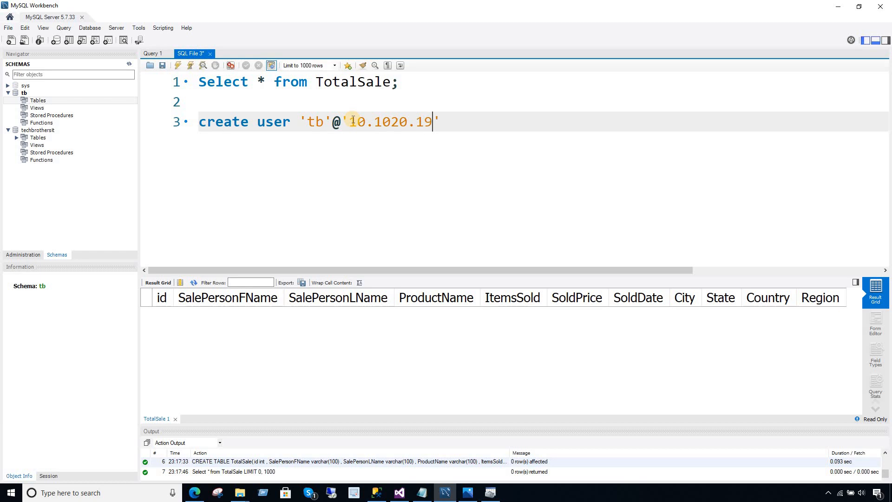
click(392, 122)
text(.)
drag(441, 122, 357, 124)
text(loca)
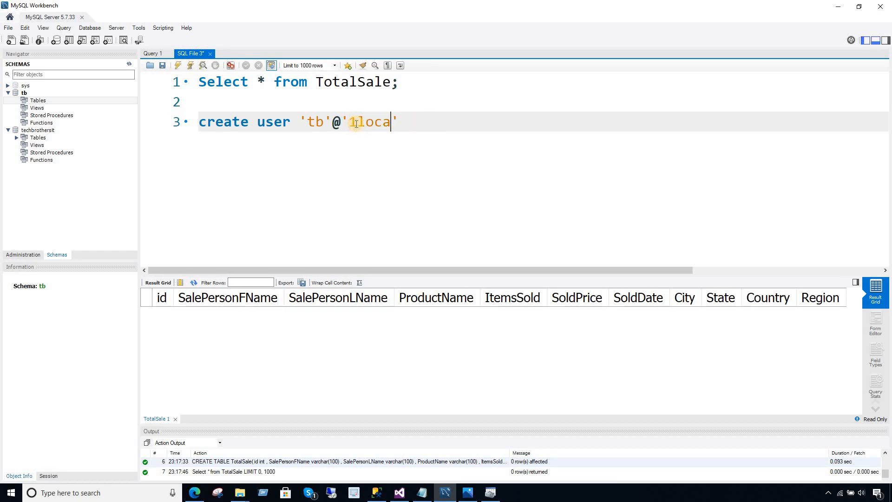
key(BackSpace)
key(BackSpace)
key(BackSpace)
key(BackSpace)
text(po)
text(cal)
text(host)
Finish the CREATE USER statement with IDENTIFIED BY and the new user's password.
click(227, 101)
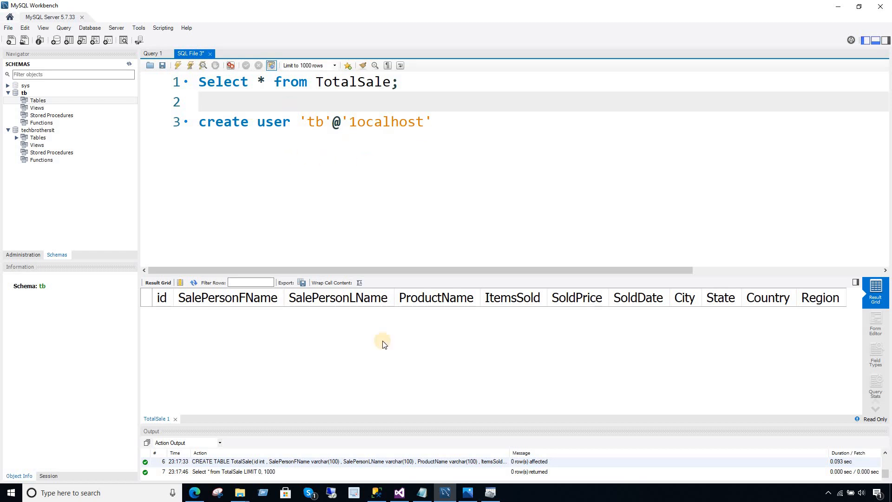
click(437, 125)
double_click(316, 123)
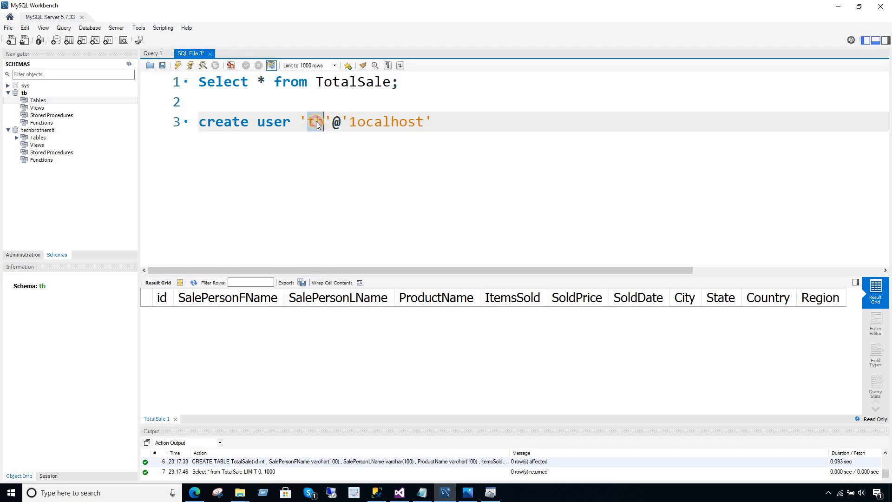
click(408, 123)
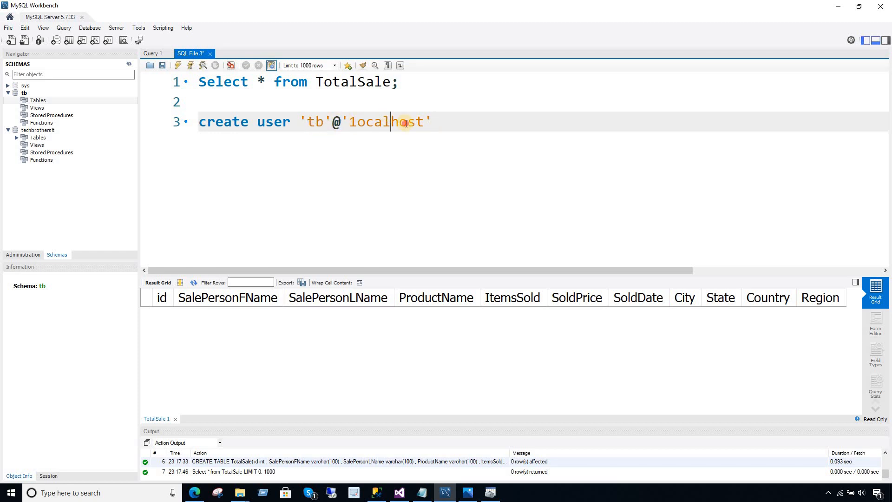
double_click(321, 122)
click(408, 122)
drag(420, 122, 353, 121)
click(355, 81)
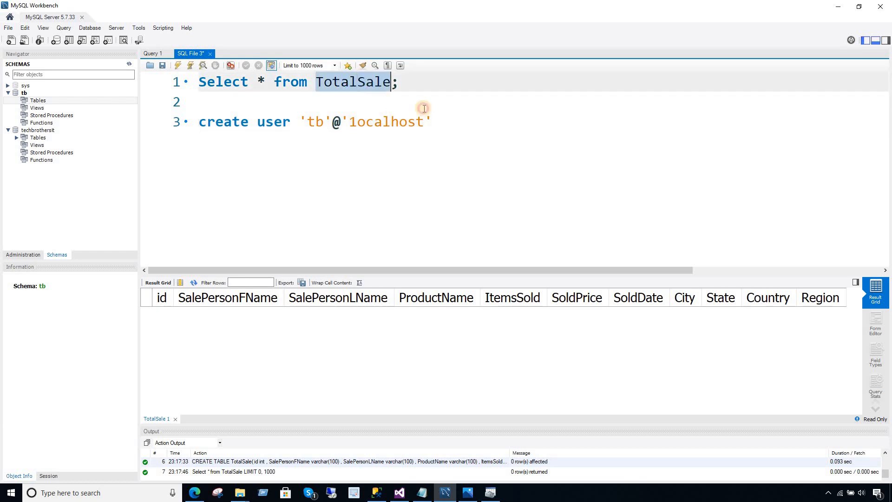
click(452, 123)
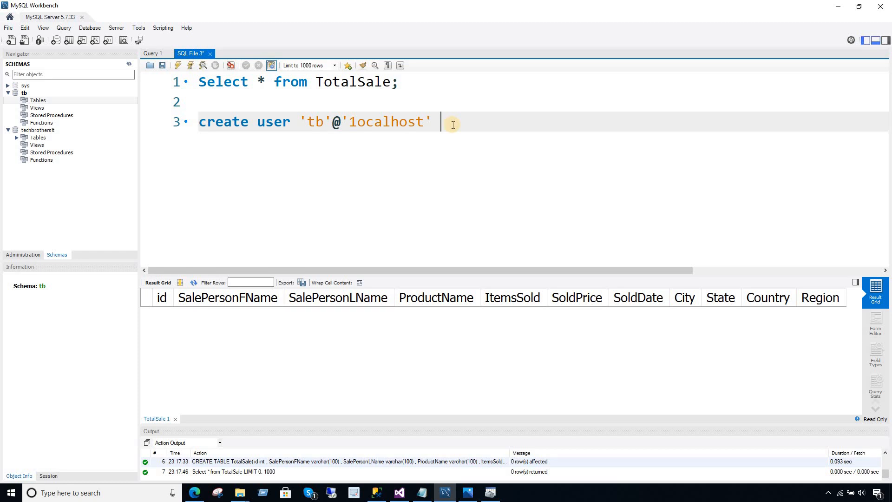
text(identify )
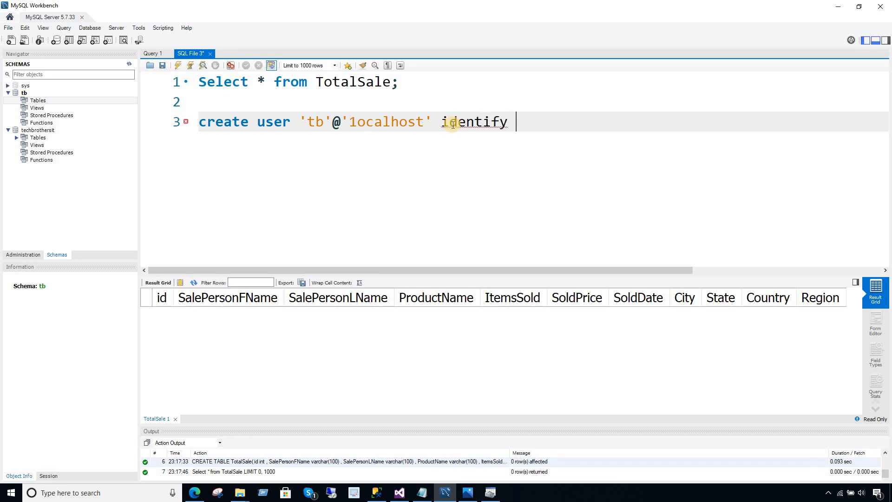
text(ed by ')
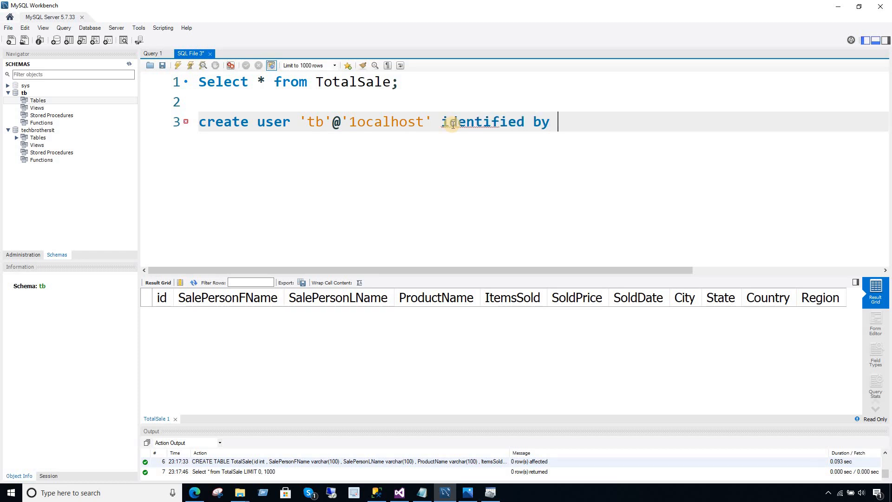
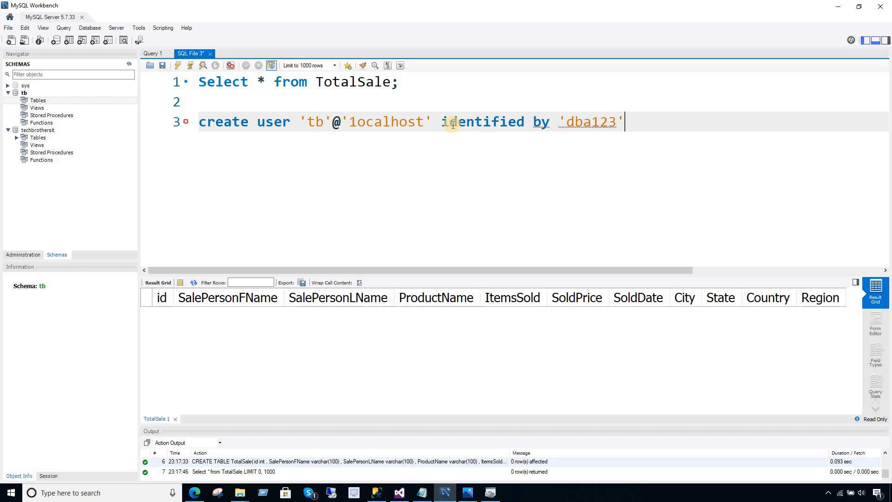
text(;)
key(Return)
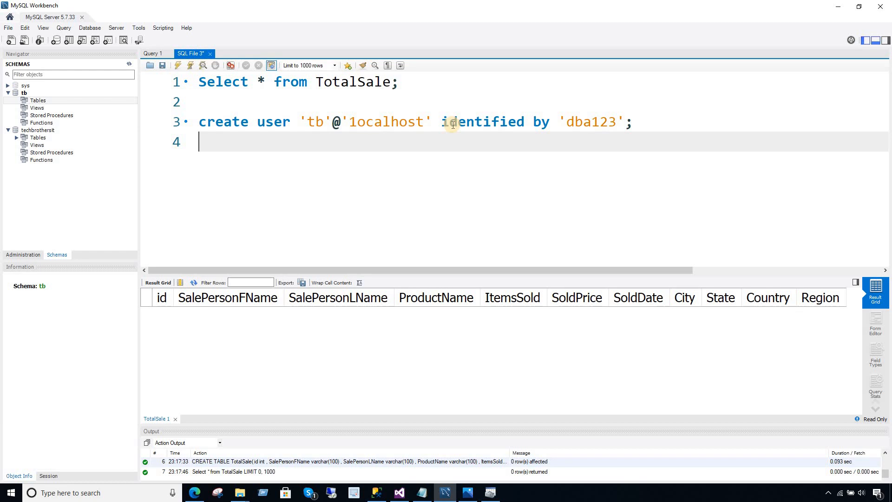
Add a line granting All on TB.* to 'tb'@'localhost'.
text(grant all)
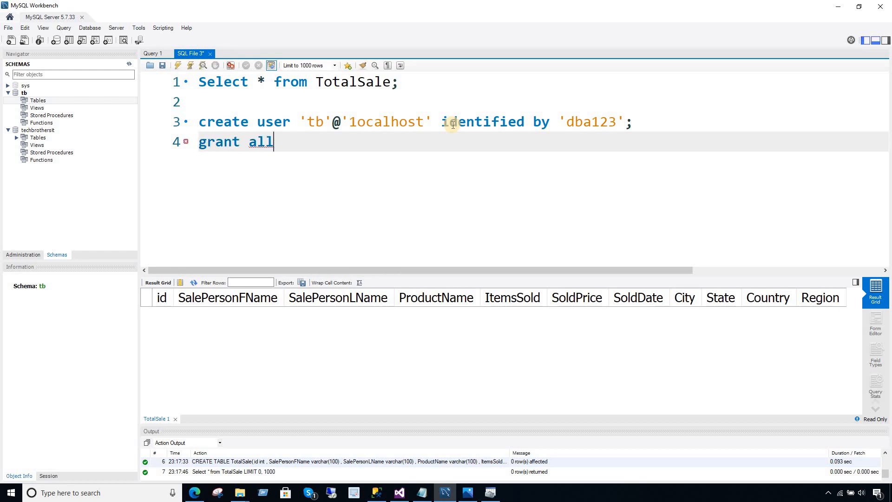
text( on)
key(BackSpace)
key(BackSpace)
key(BackSpace)
key(BackSpace)
key(BackSpace)
key(BackSpace)
key(BackSpace)
key(BackSpace)
key(BackSpace)
key(BackSpace)
key(BackSpace)
key(BackSpace)
text(Grant All on TB.*)
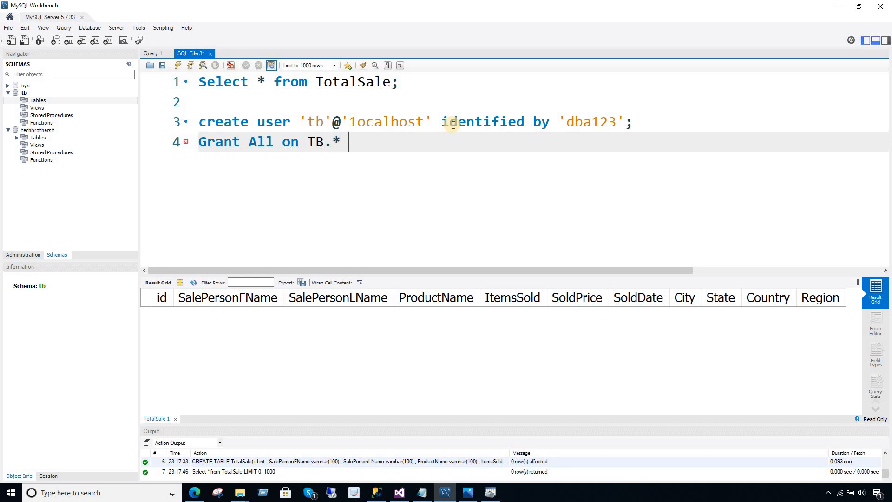
text(( to)
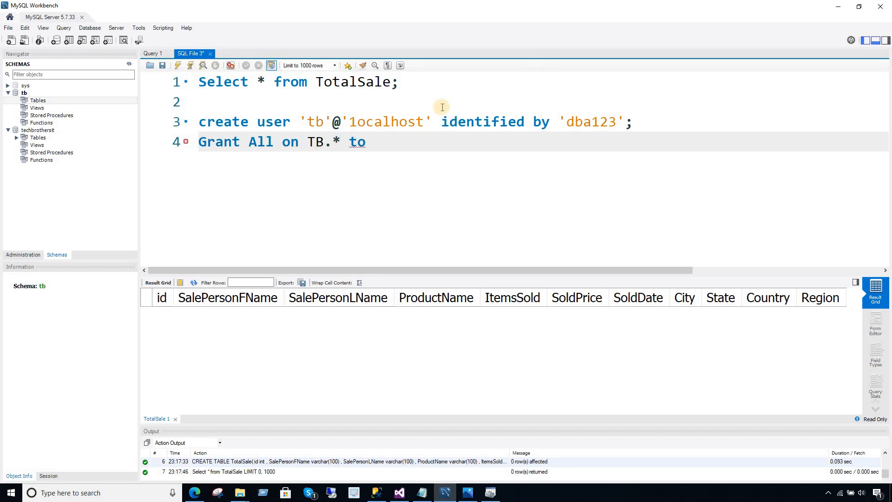
drag(433, 123, 299, 124)
key(ctrl+c)
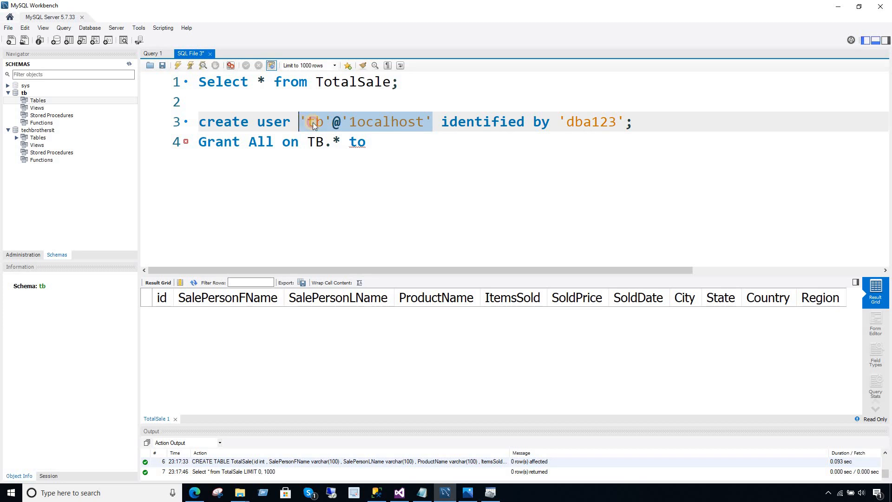
right_click(314, 123)
click(349, 161)
click(377, 143)
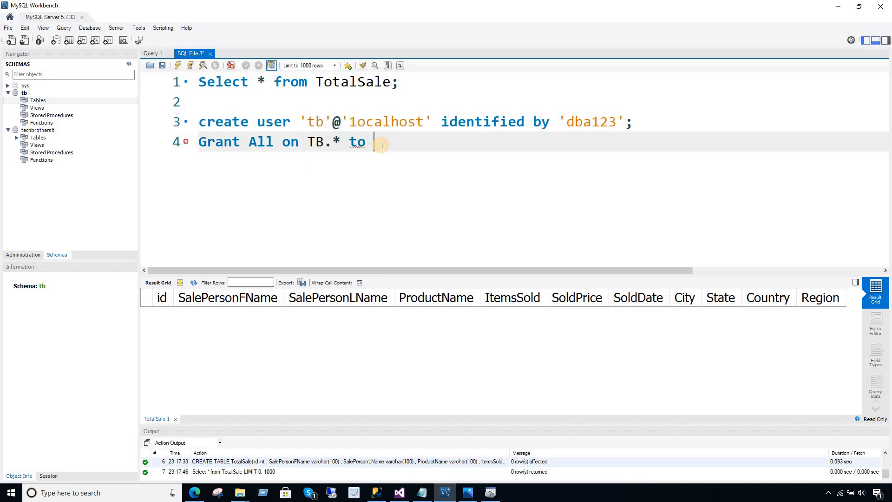
key(ctrl+v)
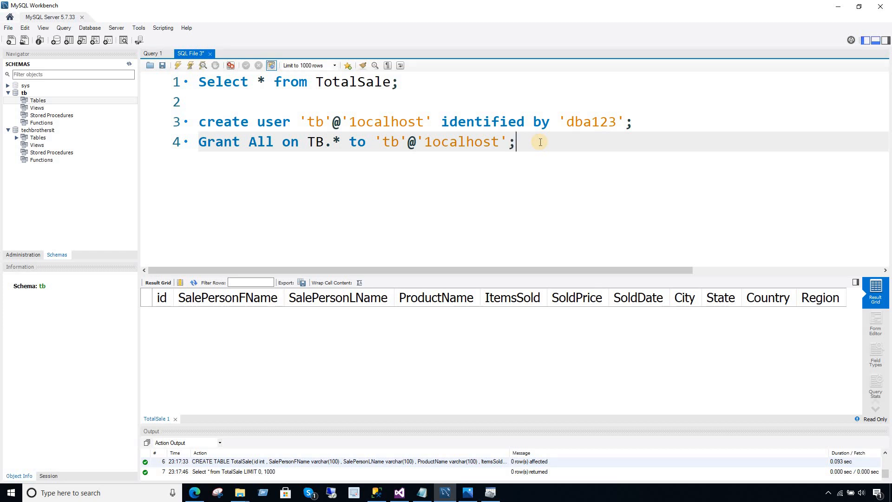
key(Return)
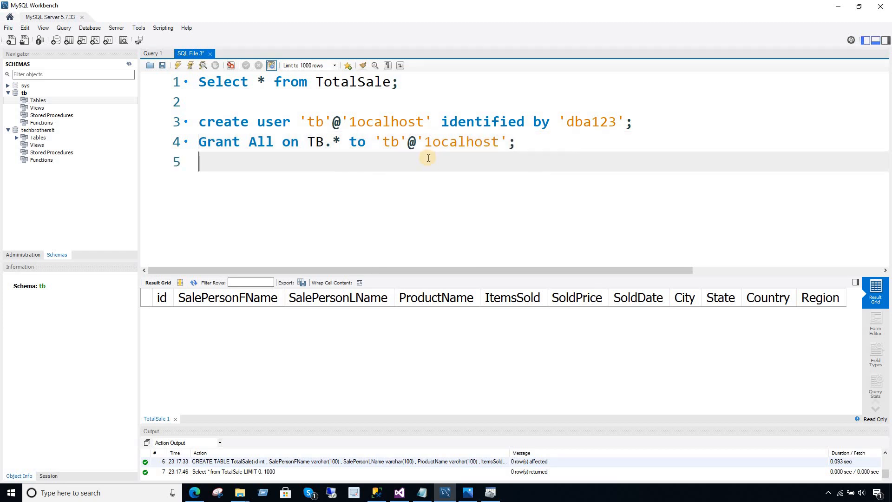
Add a FLUSH PRIVILEGES line and correct the misspelled 'privleges'.
text(flush priv)
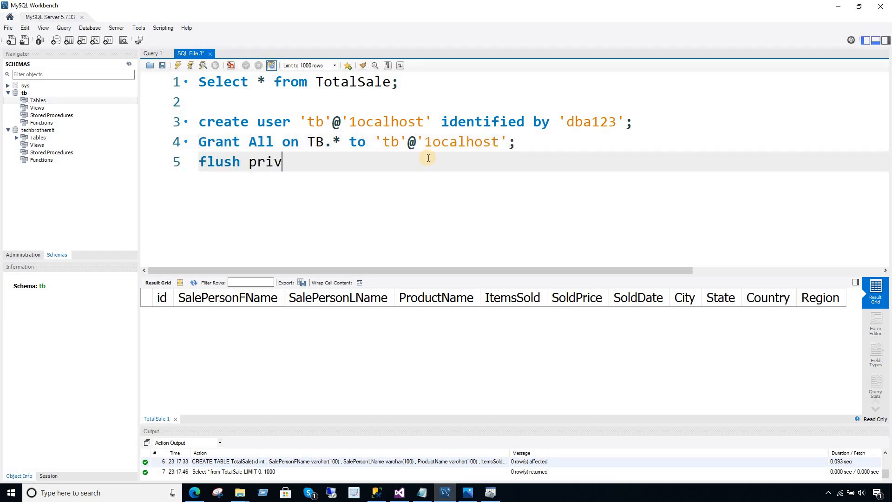
text(leges;)
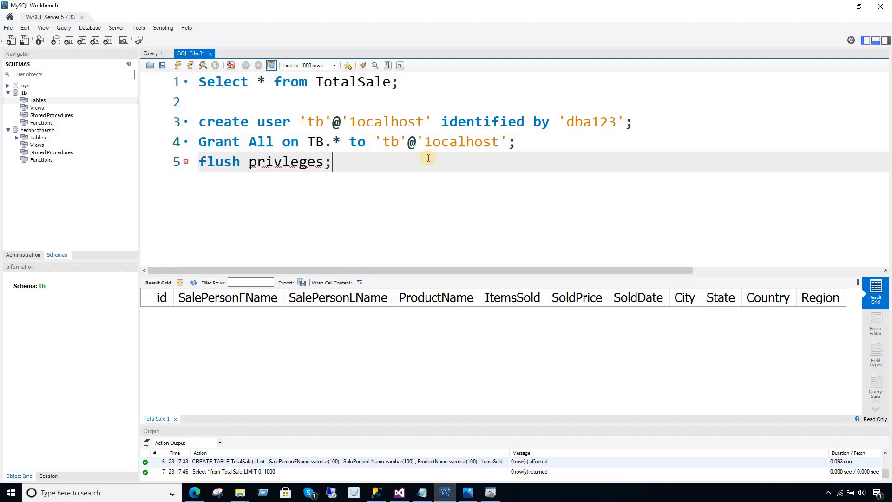
click(274, 162)
right_click(274, 162)
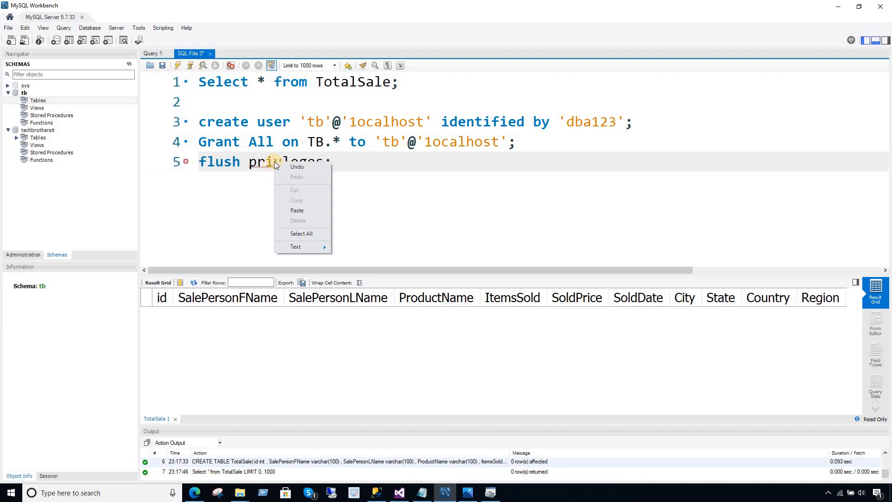
click(344, 164)
mouse_move(297, 162)
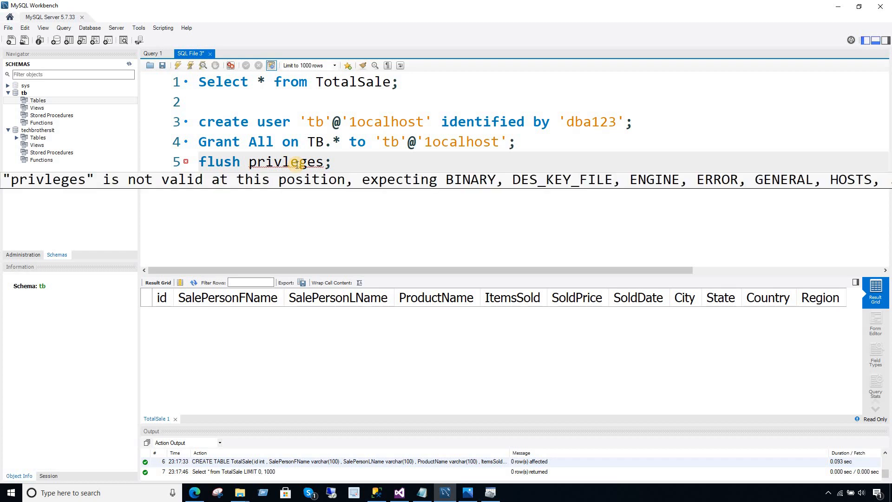
text(i)
click(307, 163)
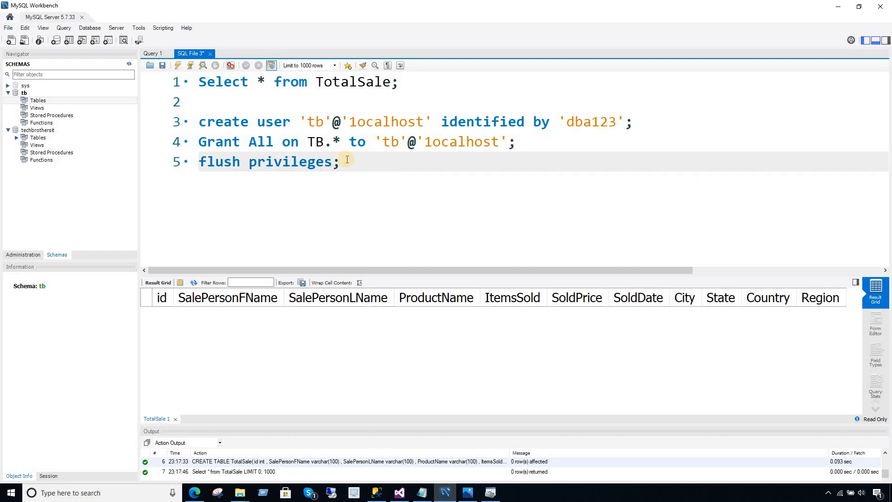
Execute the CREATE USER, GRANT and FLUSH PRIVILEGES statements one at a time.
drag(637, 121, 142, 122)
click(178, 65)
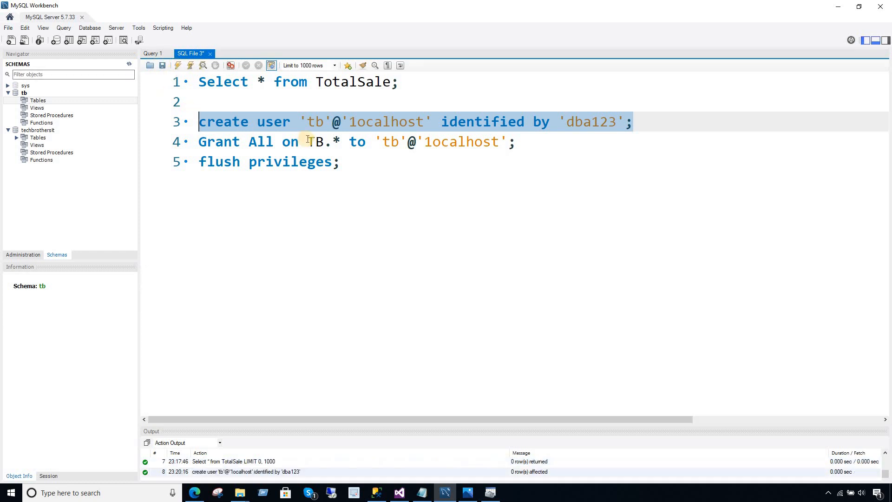
click(309, 142)
drag(517, 142, 97, 142)
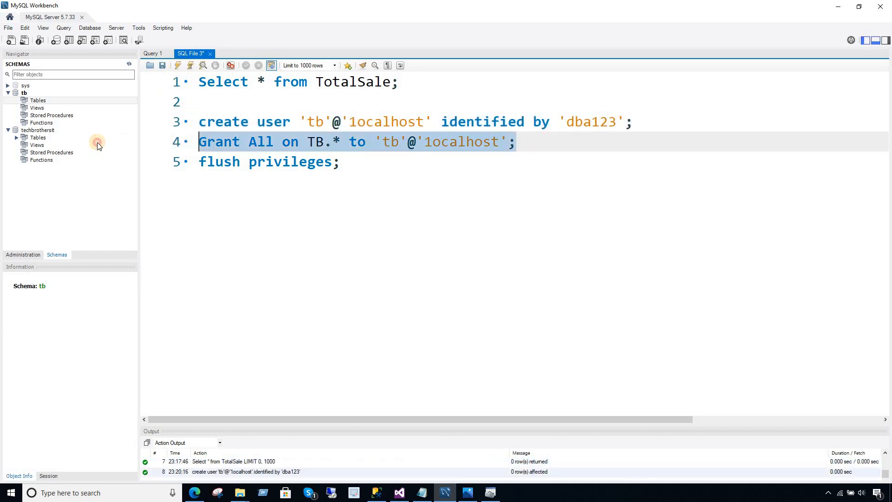
click(178, 65)
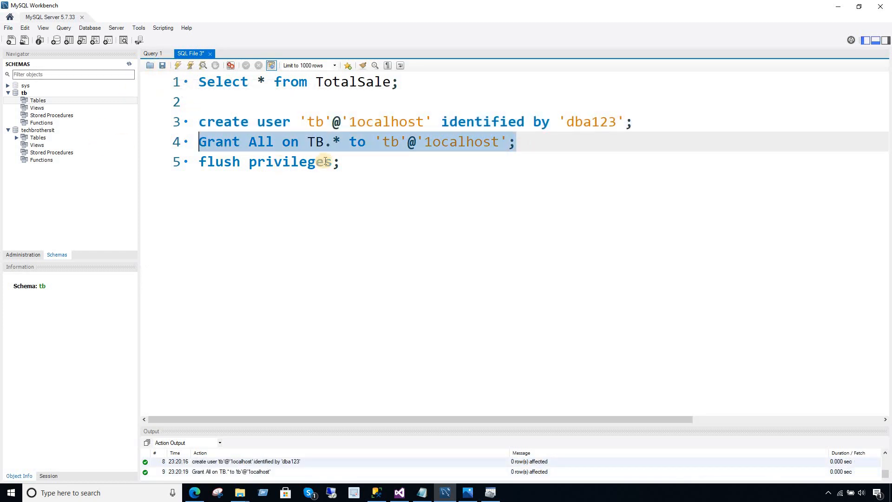
click(364, 163)
drag(364, 163, 196, 163)
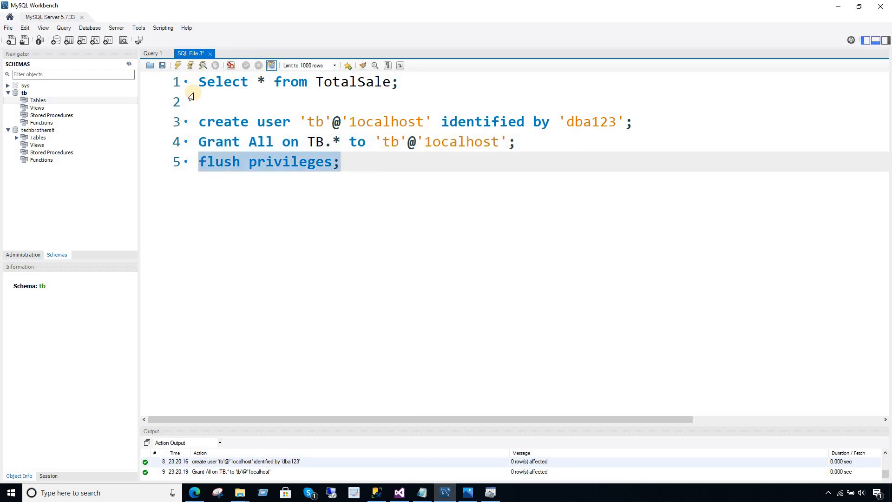
click(178, 65)
click(357, 166)
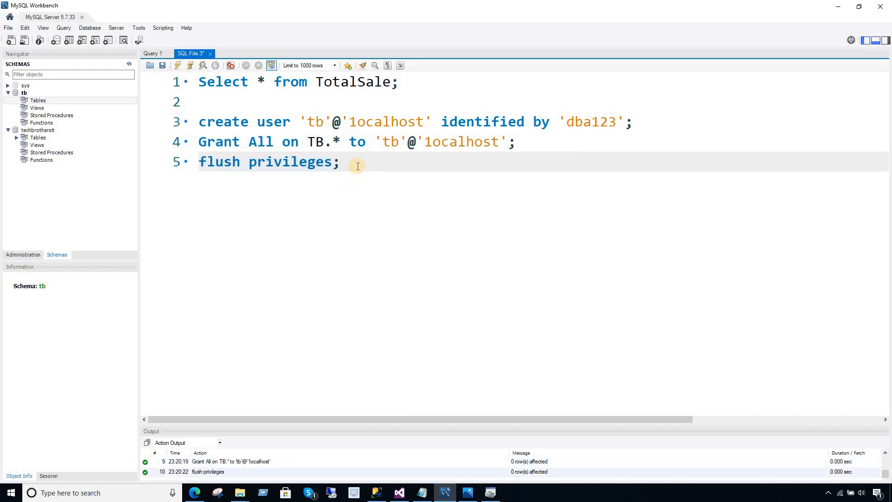
Write a SHOW GRANTS FOR 'tb'@'localhost'; query below the script.
drag(434, 123, 298, 123)
right_click(316, 124)
click(370, 166)
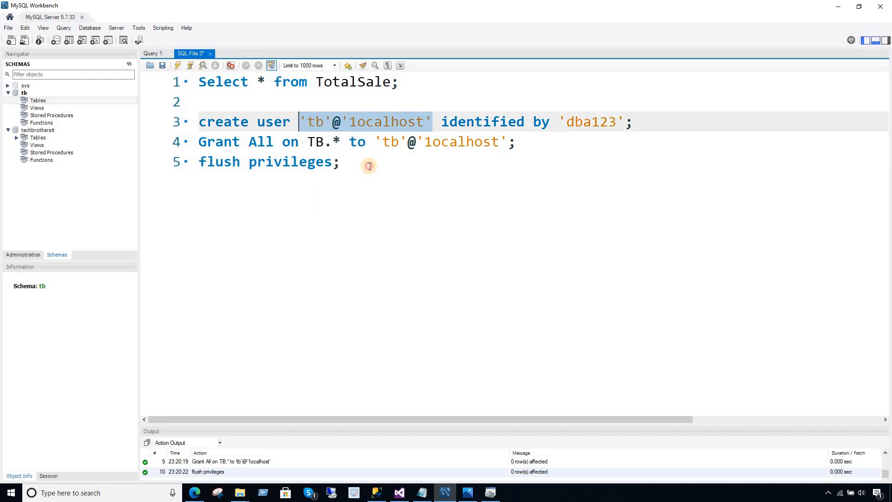
click(369, 166)
key(Return)
key(Return)
text(show g)
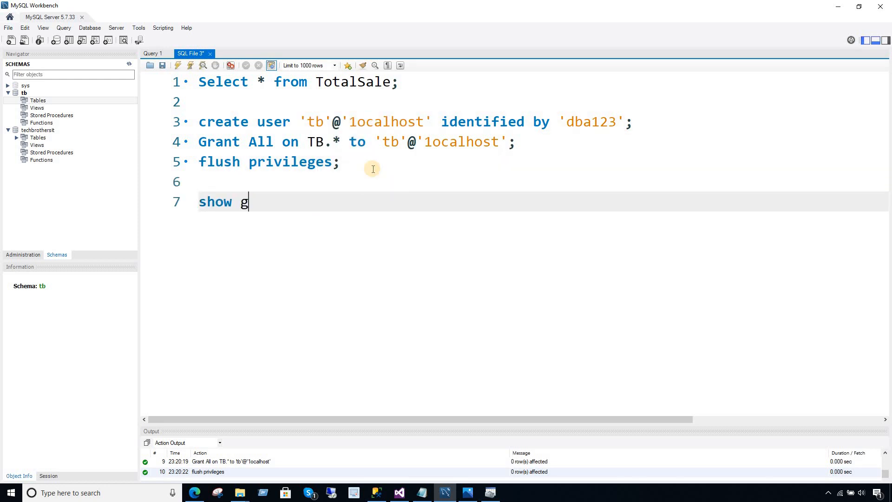
text(rants for)
key(ctrl+v)
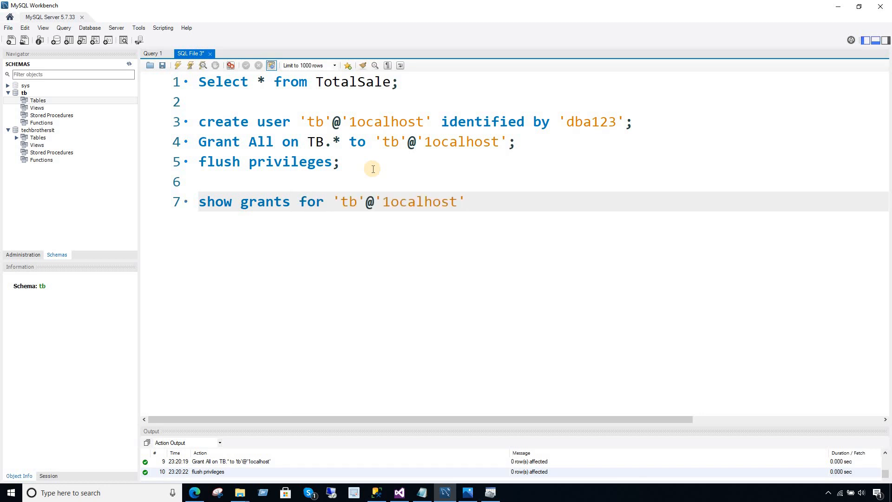
text(;)
Run the SHOW GRANTS query and widen the result column to read USAGE and ALL PRIVILEGES on tb.*.
drag(272, 204, 196, 201)
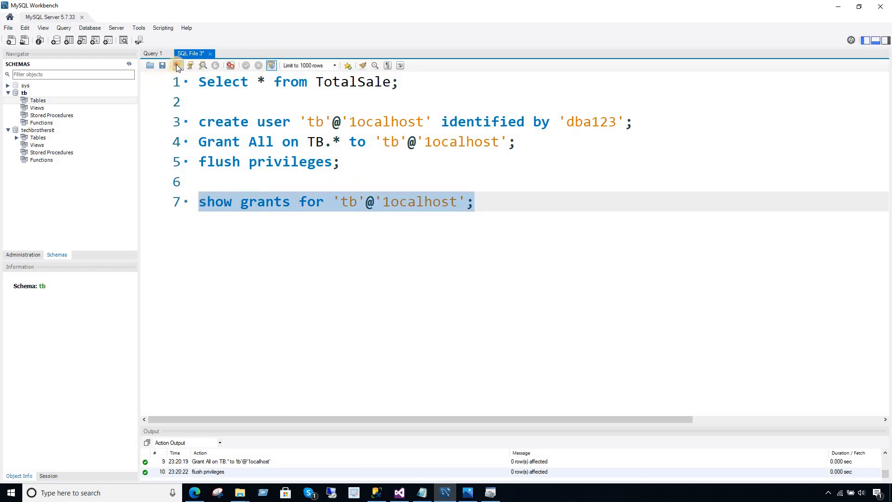
click(178, 65)
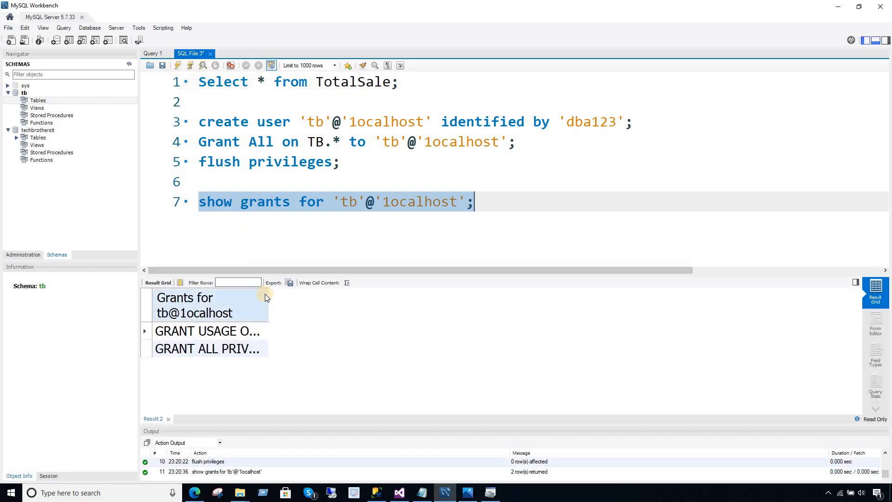
drag(269, 294, 491, 299)
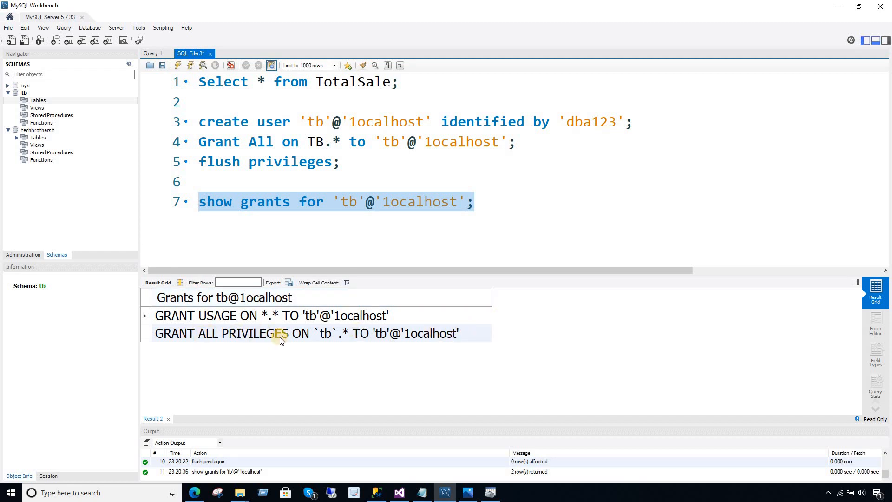
click(358, 202)
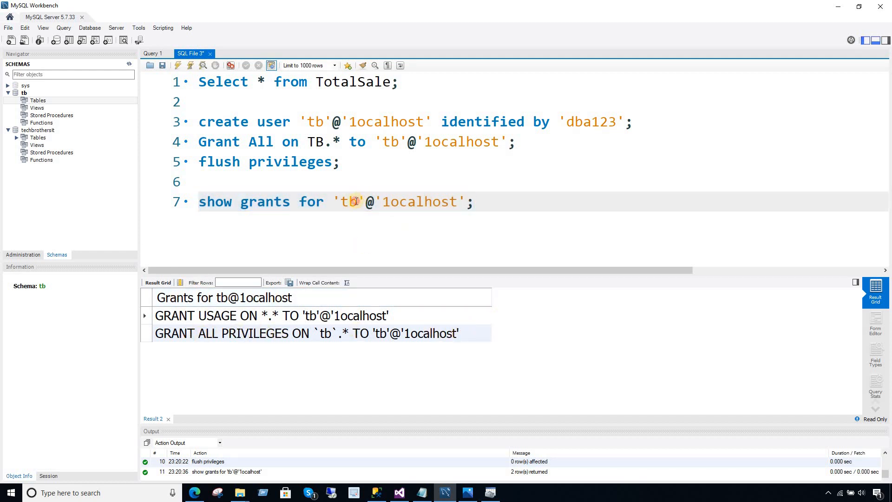
double_click(349, 201)
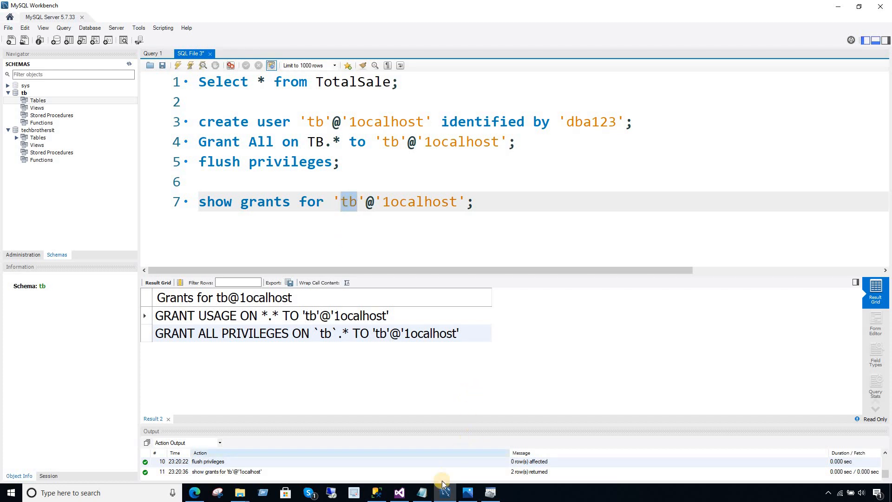
Check the MySQL ODBC 8.0 driver name and localhost server in the Notepad connection string.
click(422, 492)
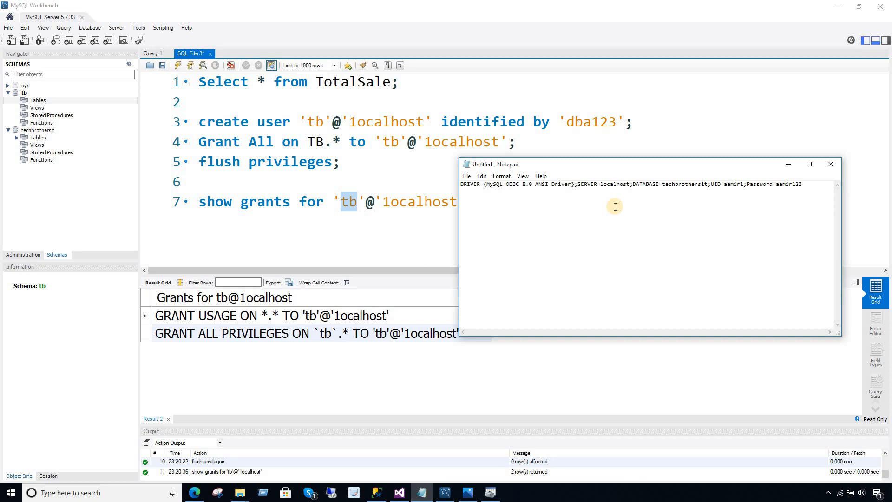
click(486, 184)
drag(502, 184, 576, 184)
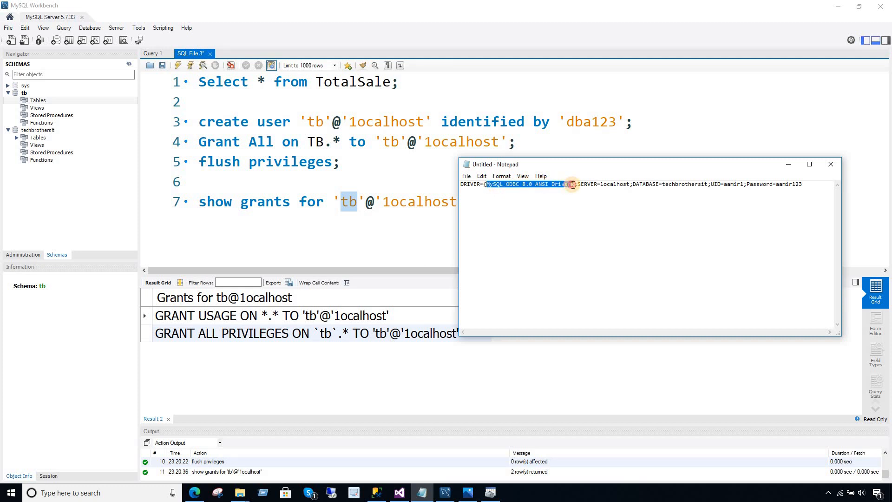
click(481, 496)
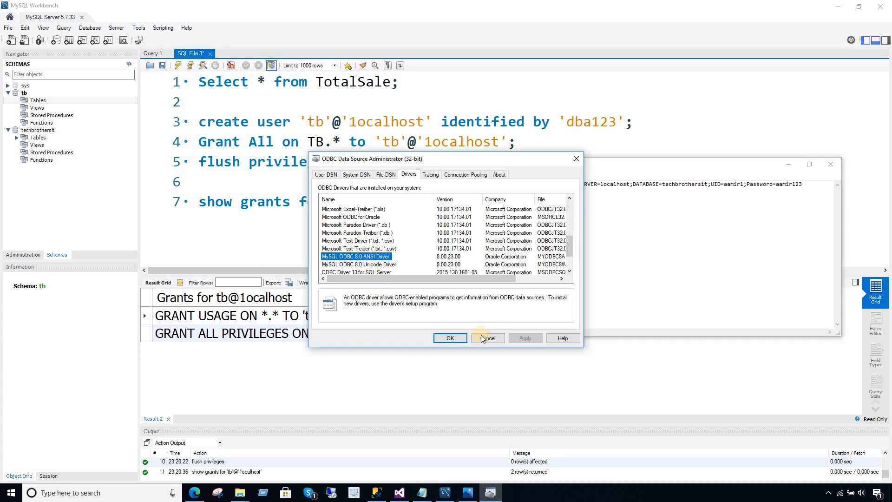
click(639, 264)
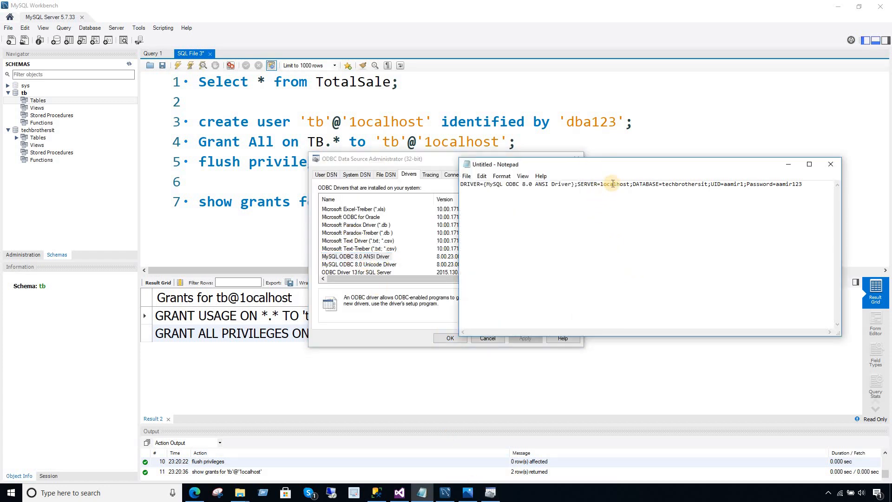
drag(631, 184, 601, 184)
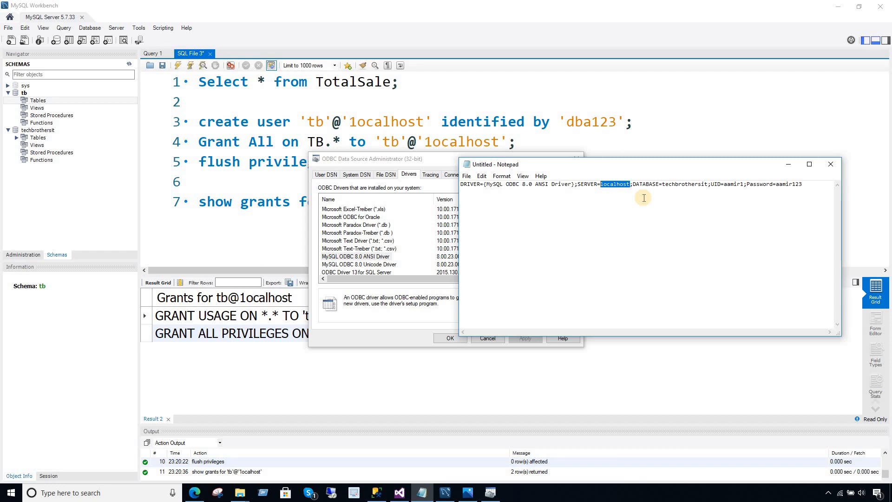
Set DATABASE to tb, UID to tb, and the password to the new user's password.
click(655, 184)
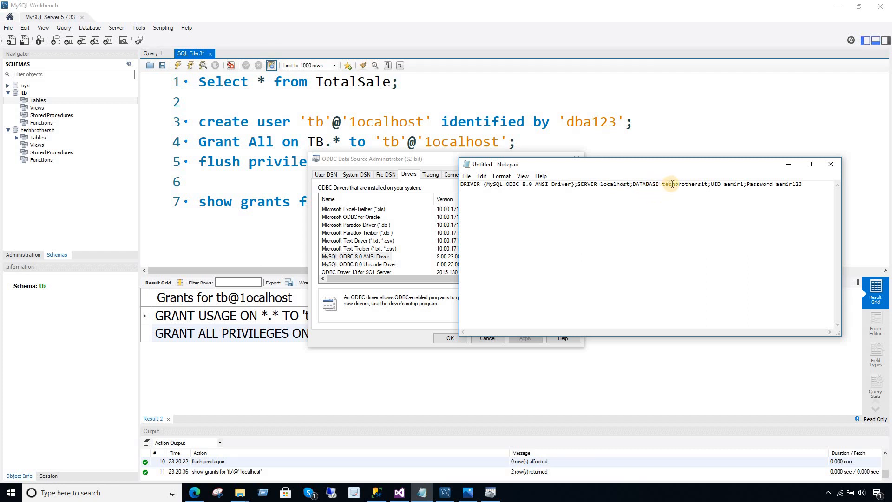
drag(708, 185, 663, 185)
text(TB)
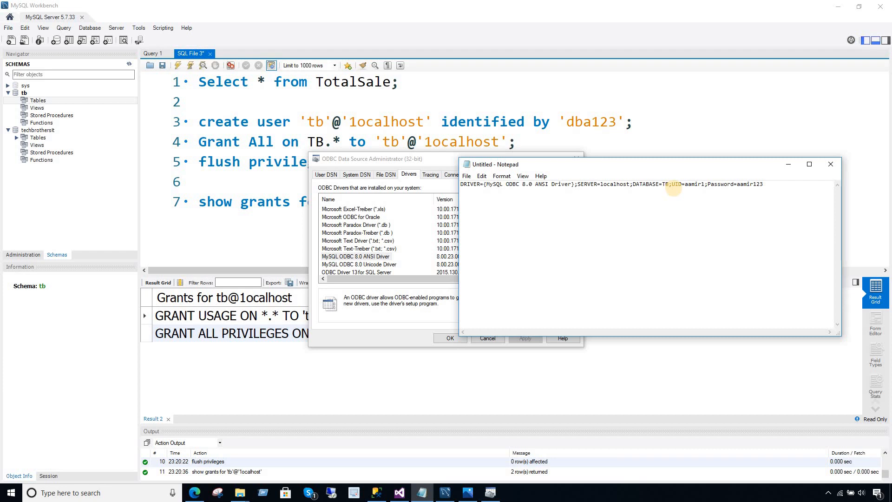
key(BackSpace)
key(BackSpace)
text(tb)
double_click(694, 184)
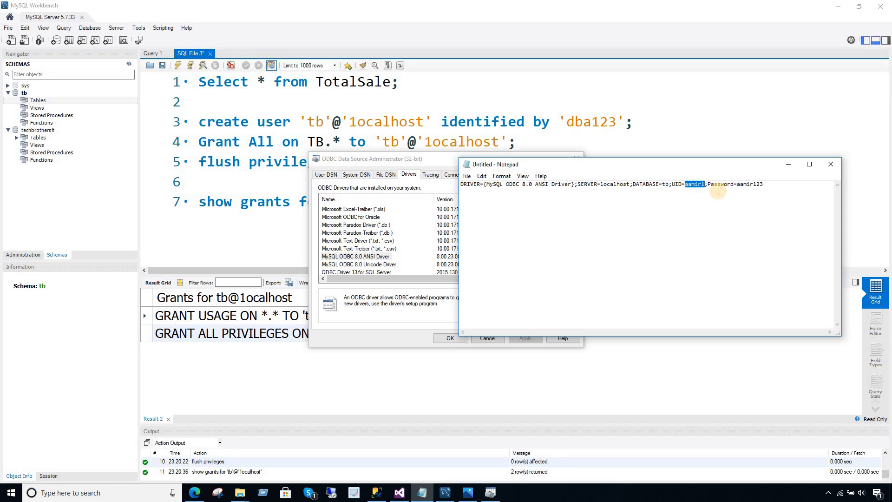
text(tb)
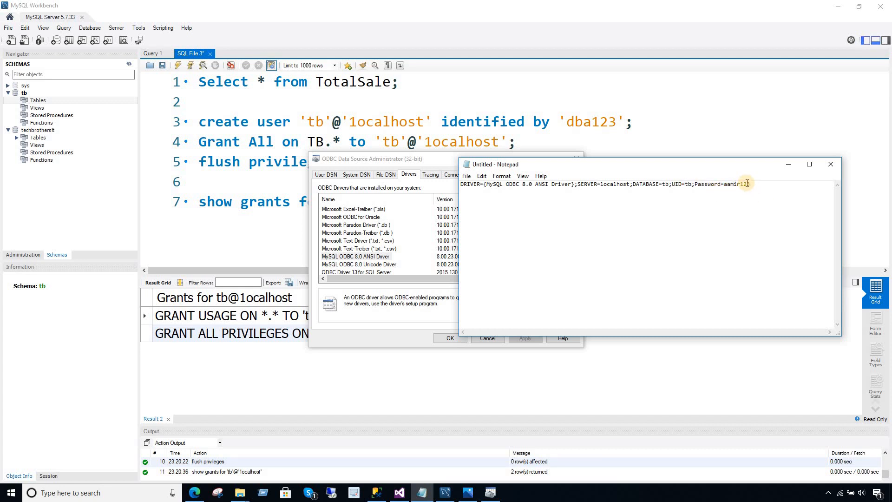
double_click(732, 185)
Copy the entire connection string.
drag(759, 184, 467, 185)
right_click(467, 186)
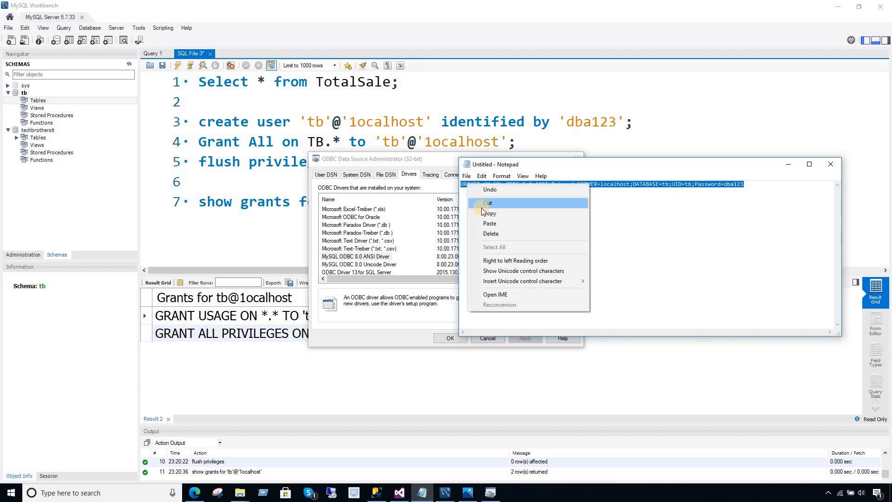
click(485, 213)
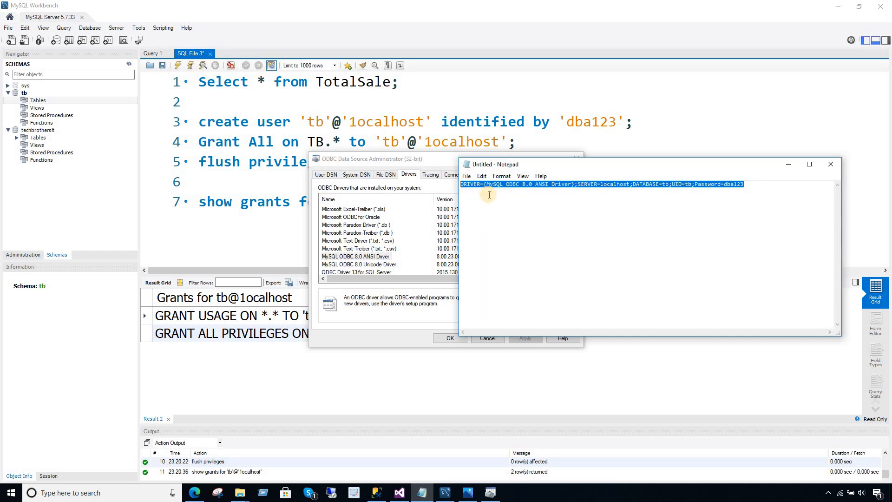
Add a new SSIS package to the project's SSIS Packages folder.
click(405, 497)
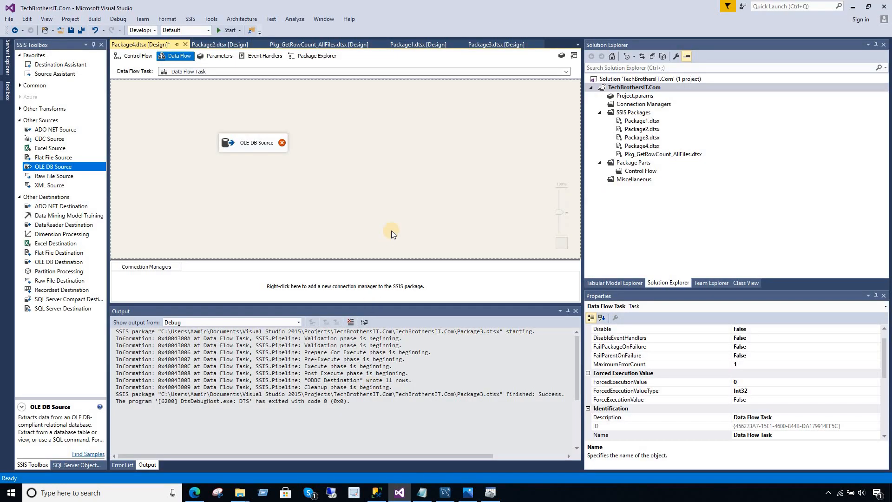
click(635, 113)
right_click(641, 115)
click(664, 125)
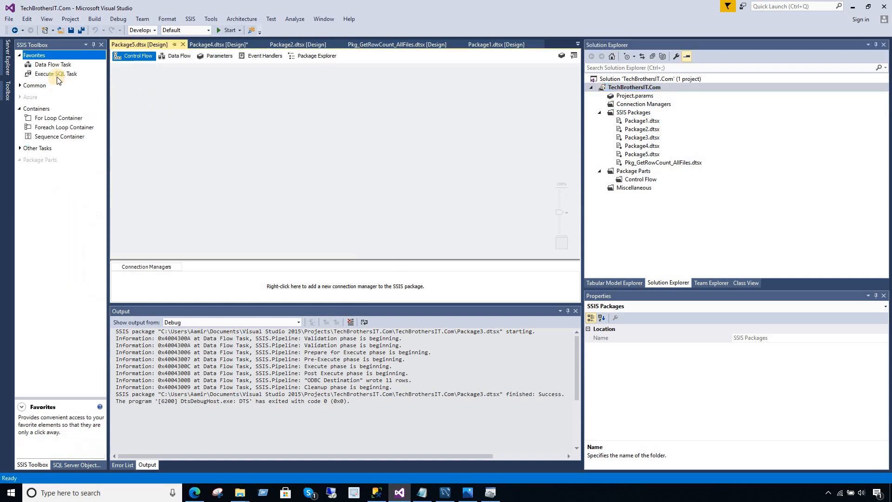
Place a Data Flow Task on the control flow and open its data flow.
click(69, 65)
drag(68, 66, 176, 106)
click(355, 166)
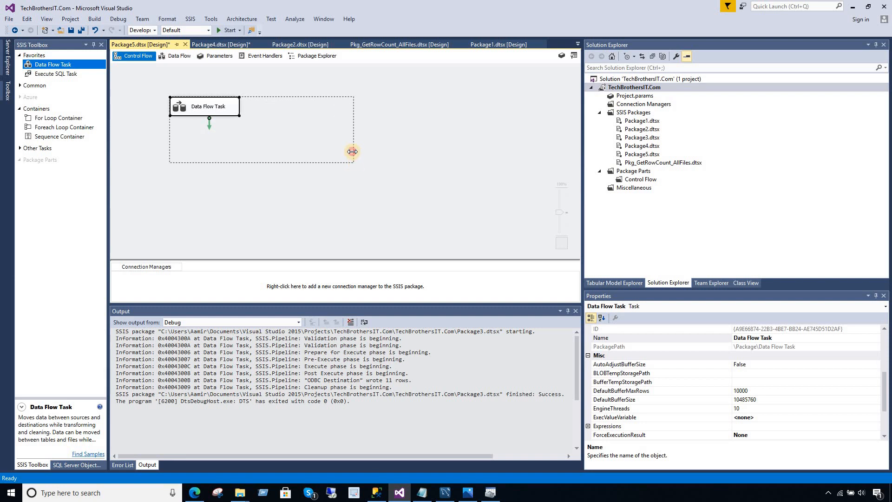
click(308, 125)
double_click(308, 125)
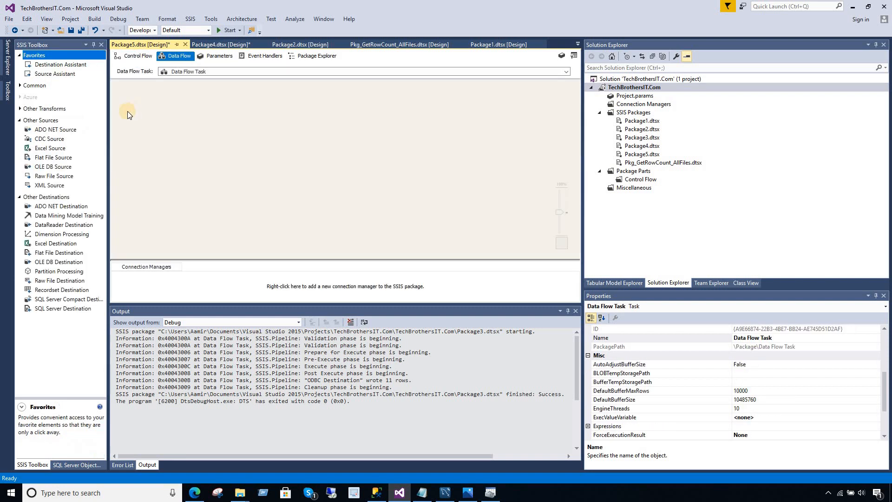
Add an OLE DB Source, open it, and start a new connection with server name 'tech'.
drag(58, 170, 253, 126)
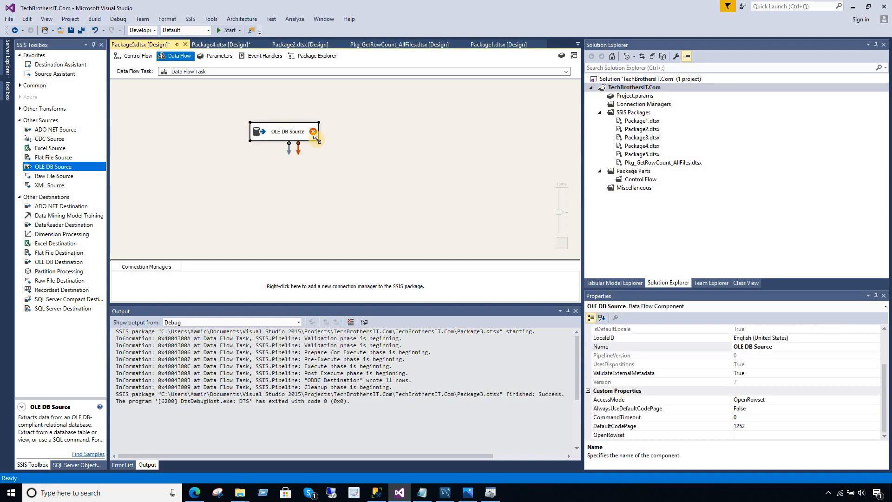
drag(316, 138, 375, 158)
click(405, 155)
double_click(353, 147)
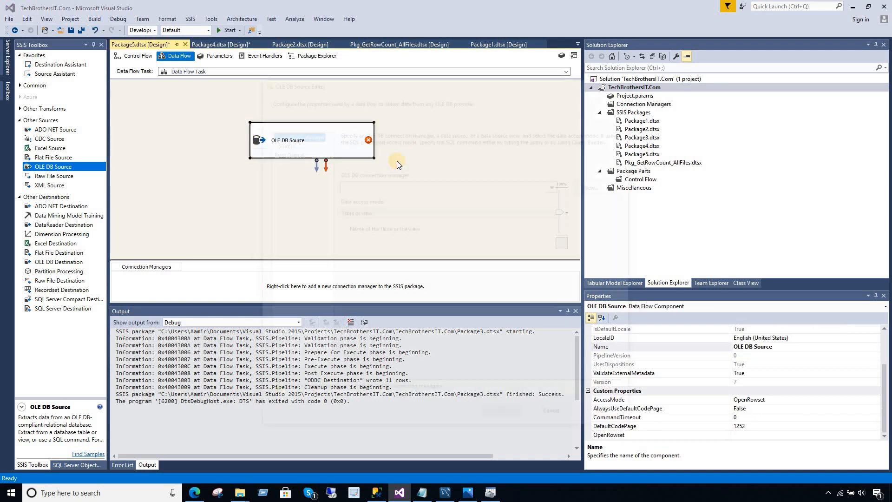
click(583, 186)
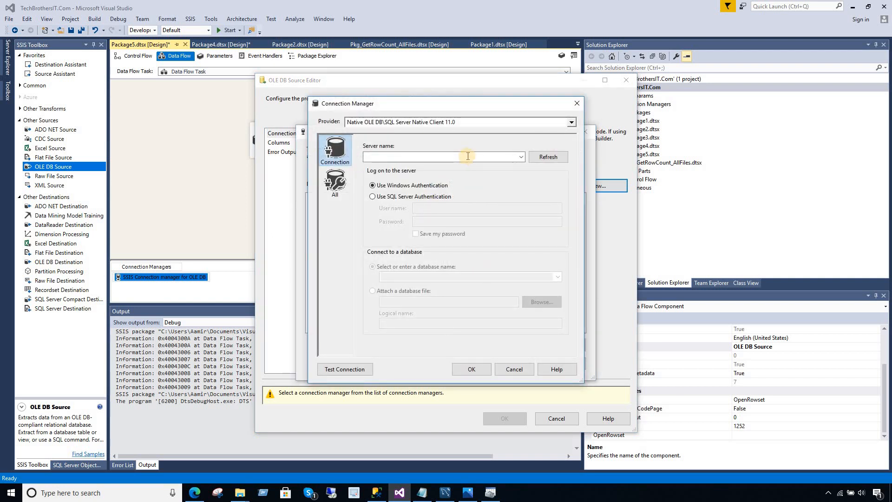
text(tech)
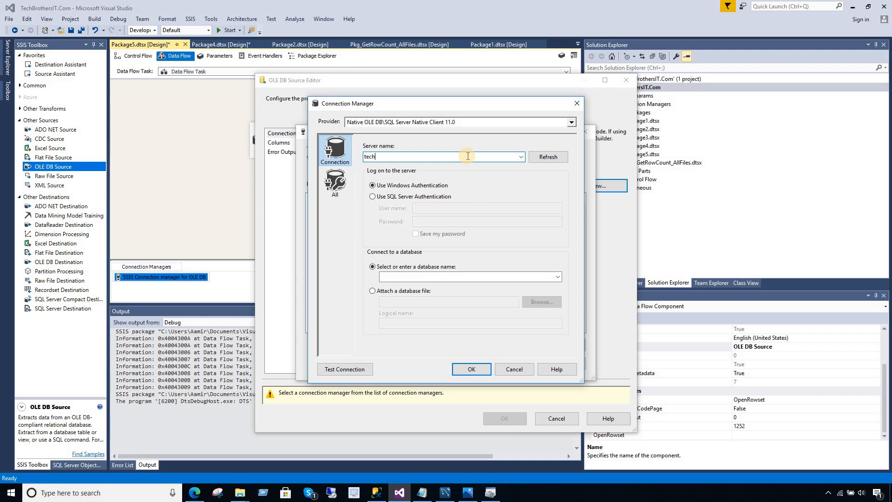
click(521, 157)
click(374, 495)
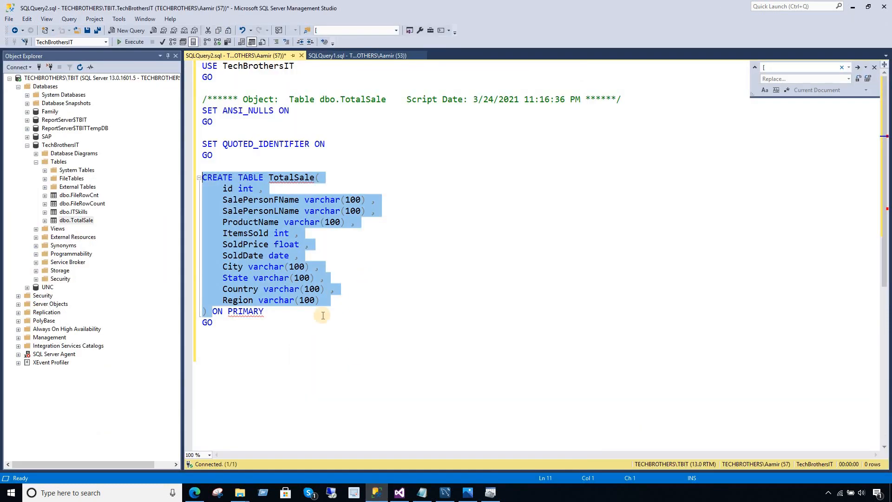
click(314, 344)
key(Return)
text(Sele)
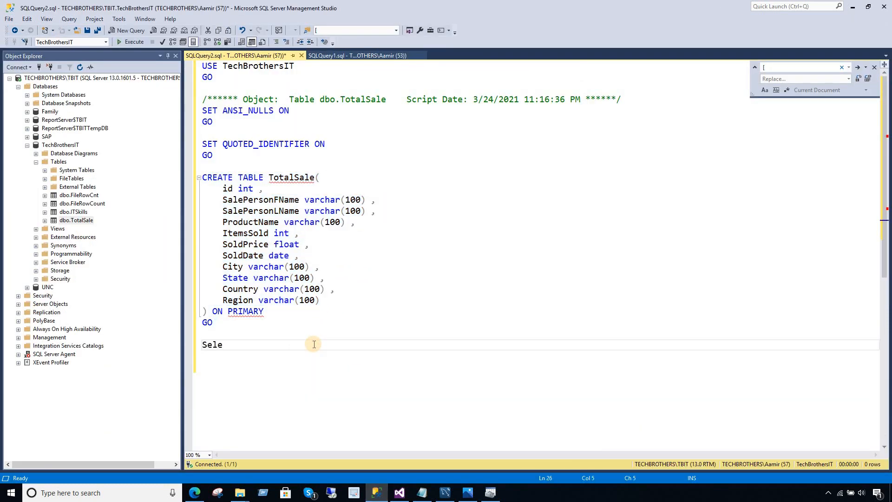
text(ct @@Ser)
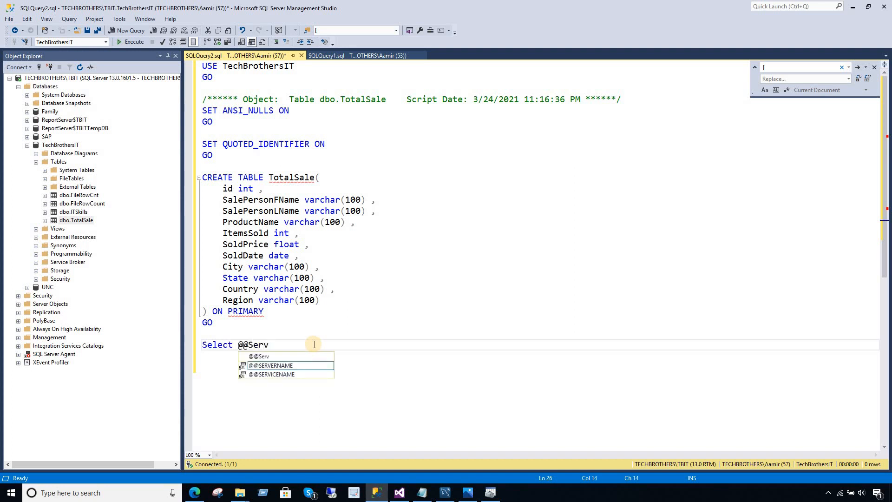
text(v)
key(Tab)
key(shift+Home)
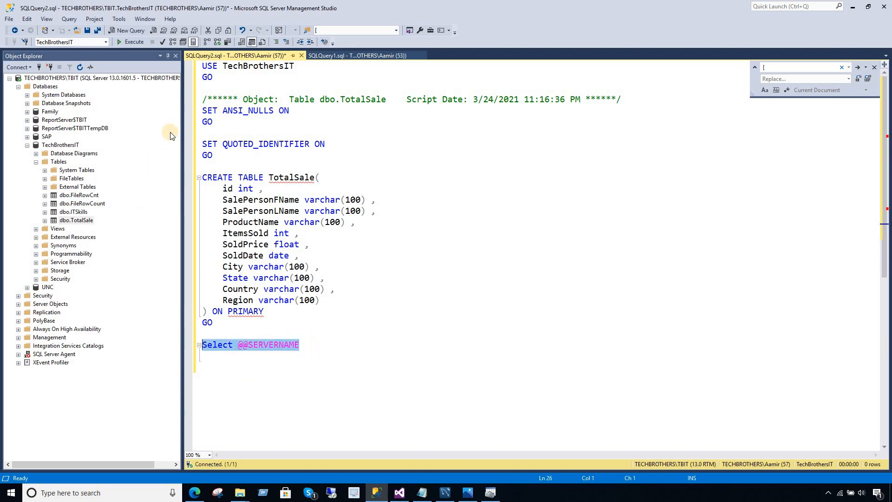
click(125, 44)
click(235, 300)
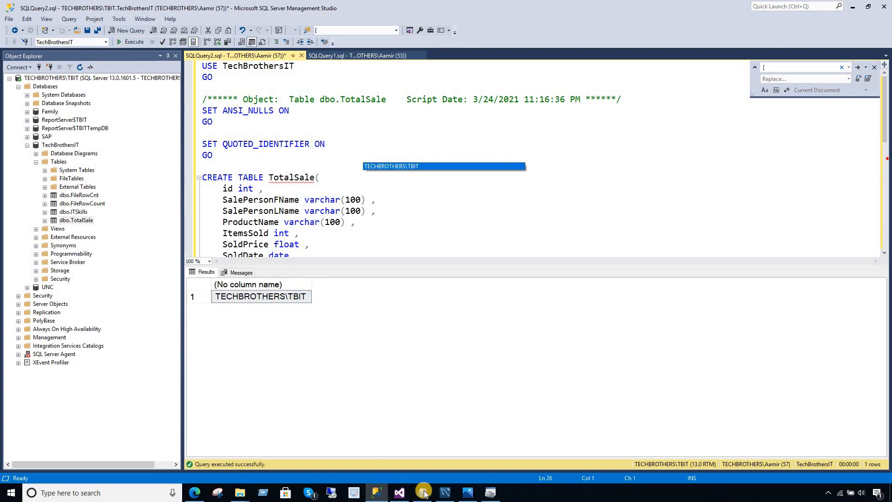
Create and test a connection to server TECHBROTHERS\TBIT, database TechBrothersIT, and use it for the source.
click(402, 493)
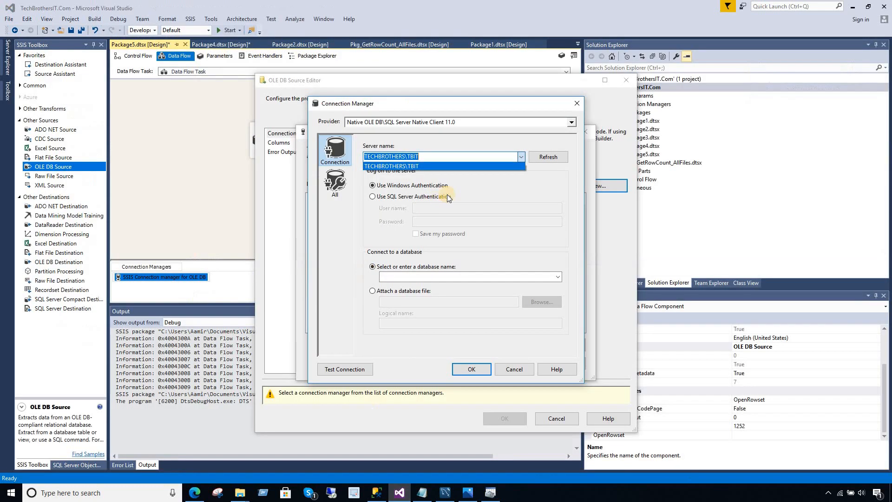
click(439, 165)
click(441, 276)
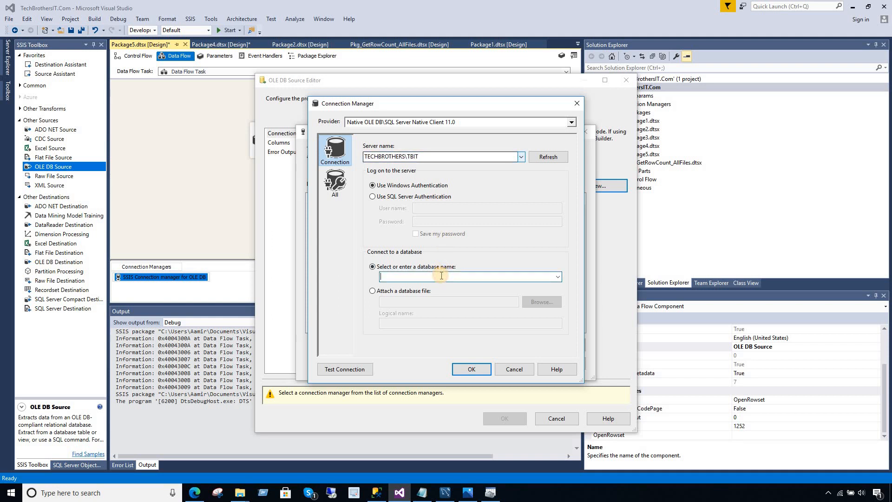
text(techBrothersIT)
click(360, 369)
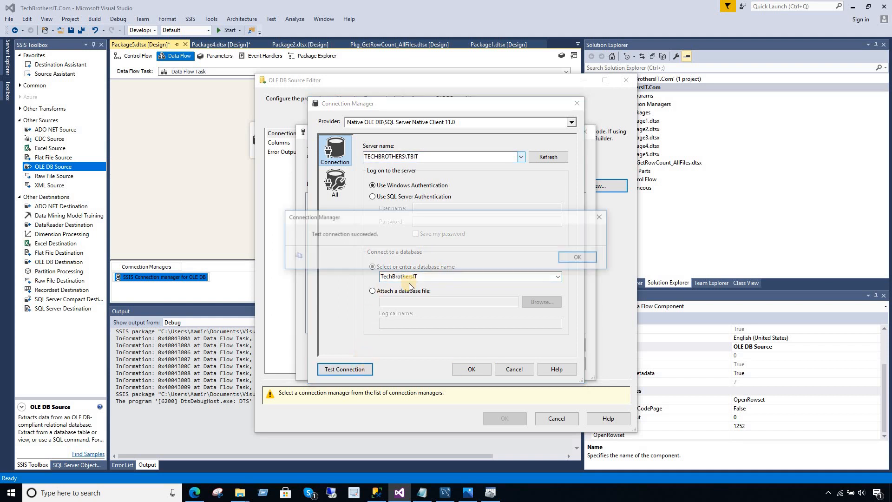
click(564, 258)
click(453, 368)
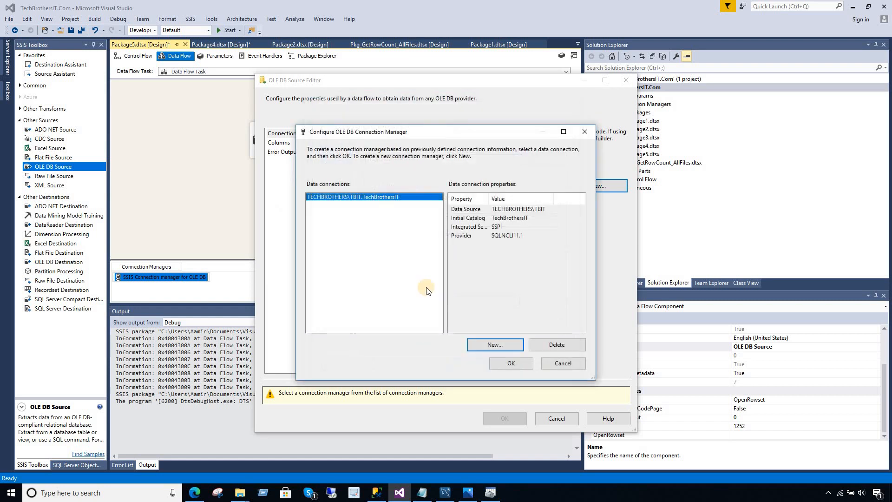
click(509, 365)
Choose Table or view with [dbo].[TotalSale], review its columns, and confirm the source editor.
click(378, 213)
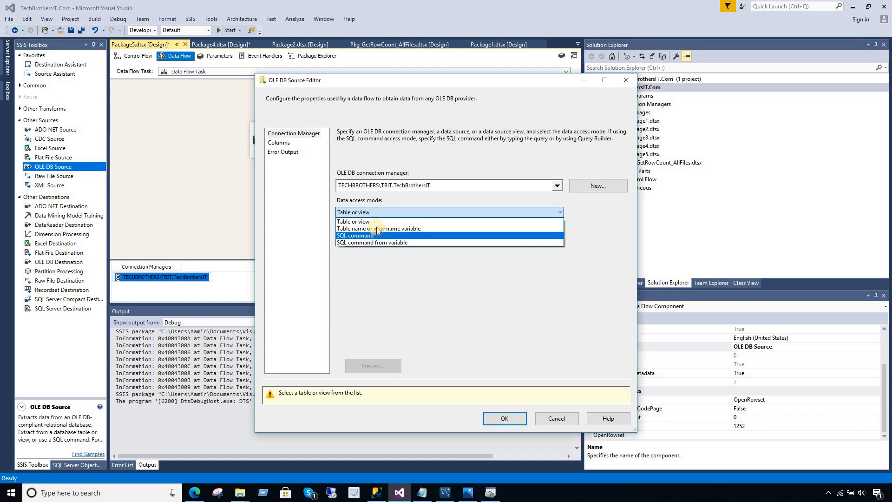
click(375, 222)
click(384, 240)
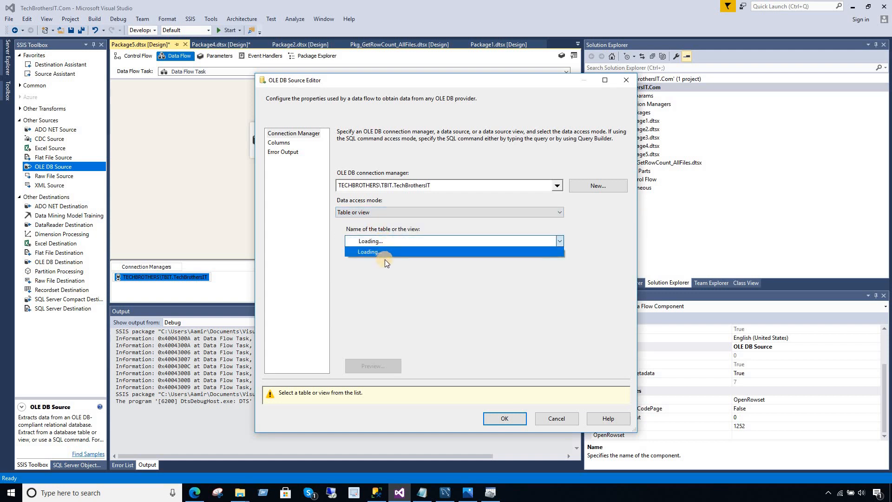
click(386, 278)
click(291, 144)
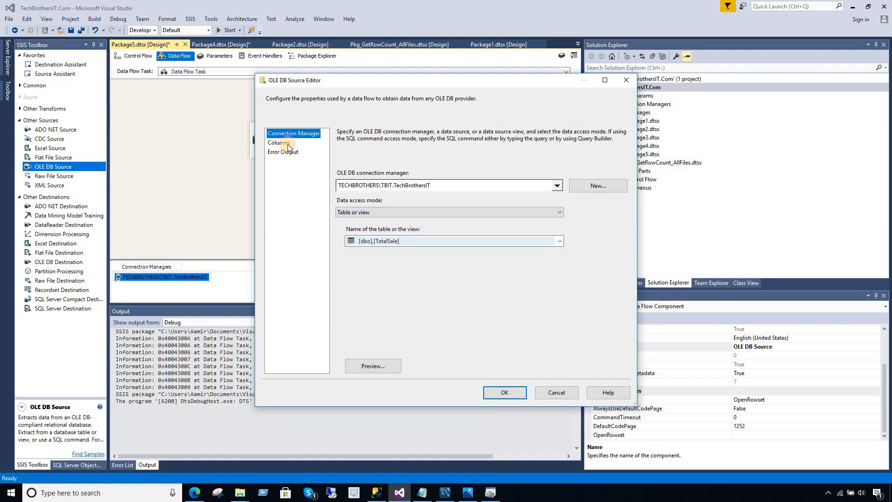
click(280, 134)
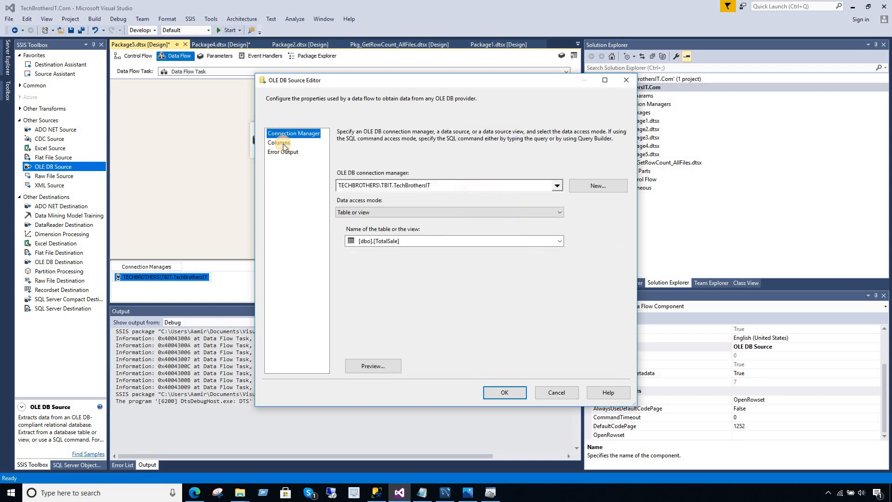
click(281, 143)
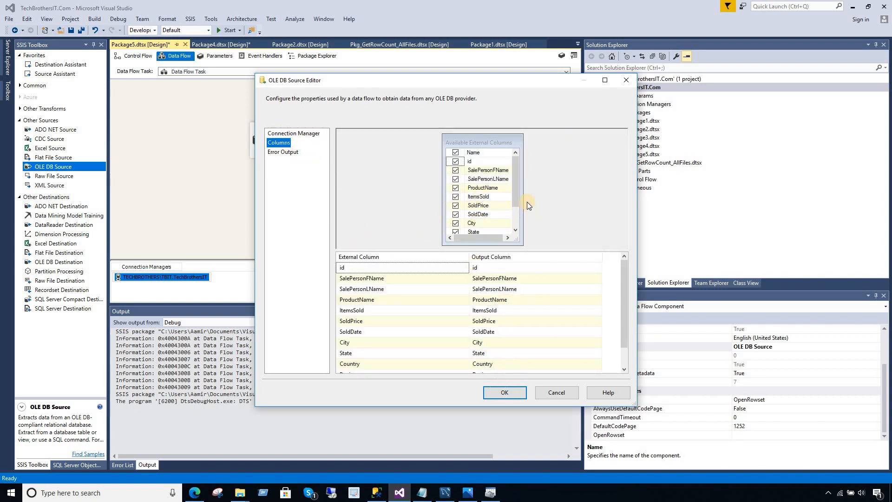
scroll(517, 220, down, 1)
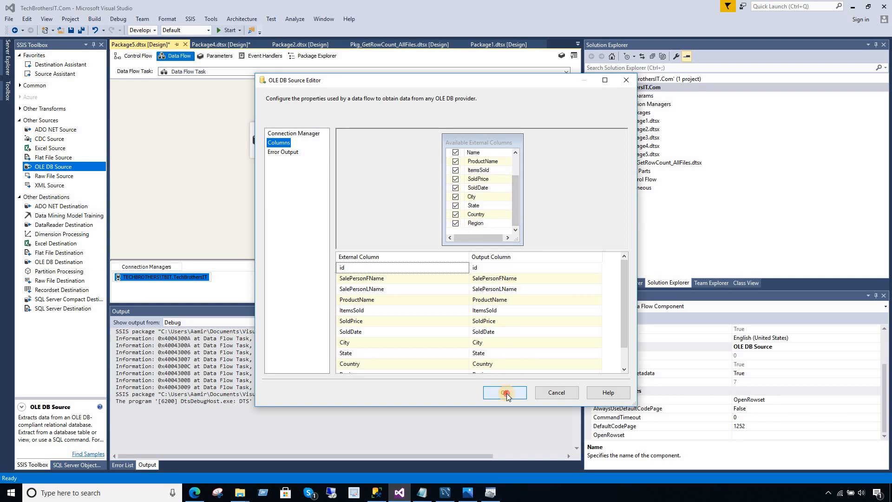
click(506, 393)
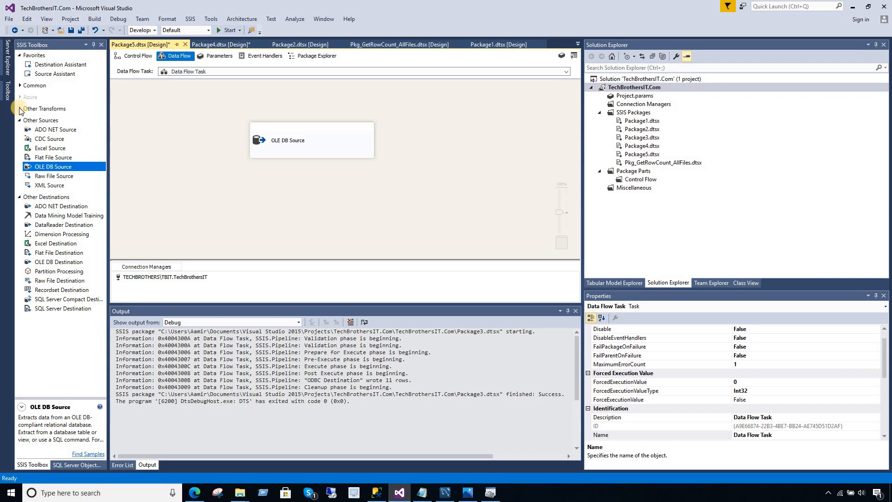
Place an ODBC Destination from the Common toolbox group below the OLE DB Source.
click(21, 87)
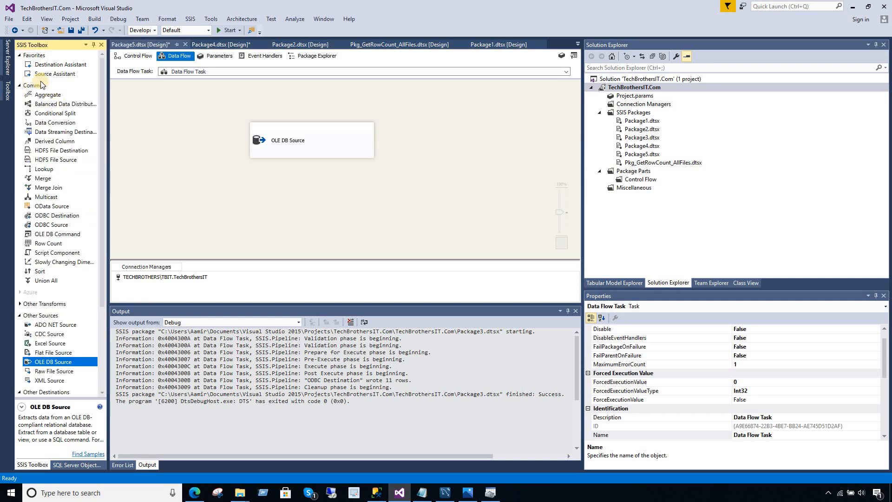
click(39, 86)
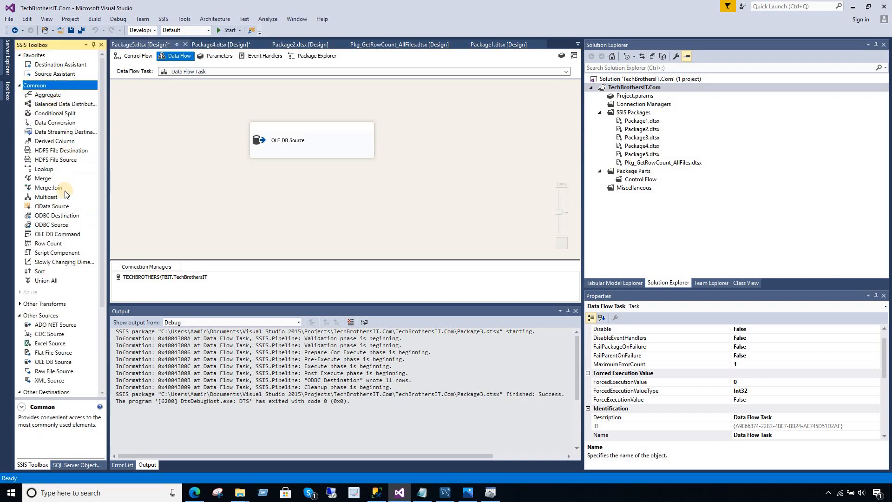
click(55, 216)
drag(55, 218, 238, 194)
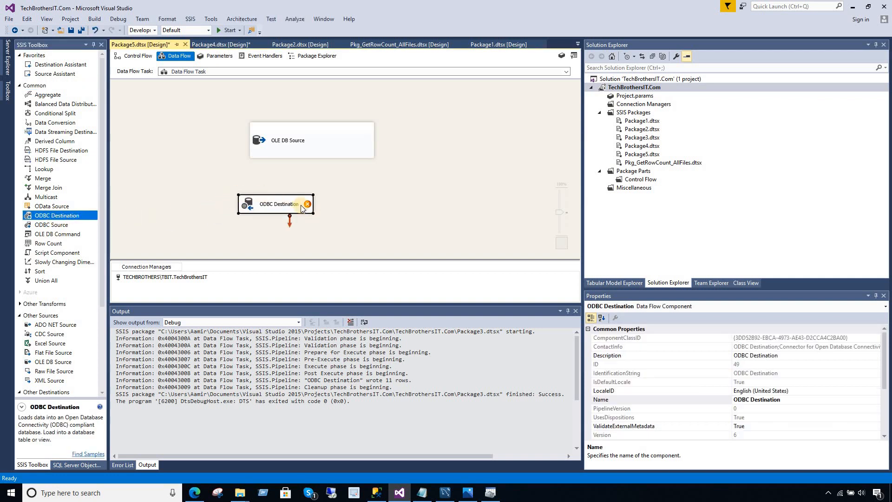
mouse_move(298, 204)
mouse_down()
mouse_move(327, 203)
mouse_move(298, 204)
mouse_up()
Link the OLE DB Source output to the ODBC Destination, resize it, and open its editor.
click(309, 155)
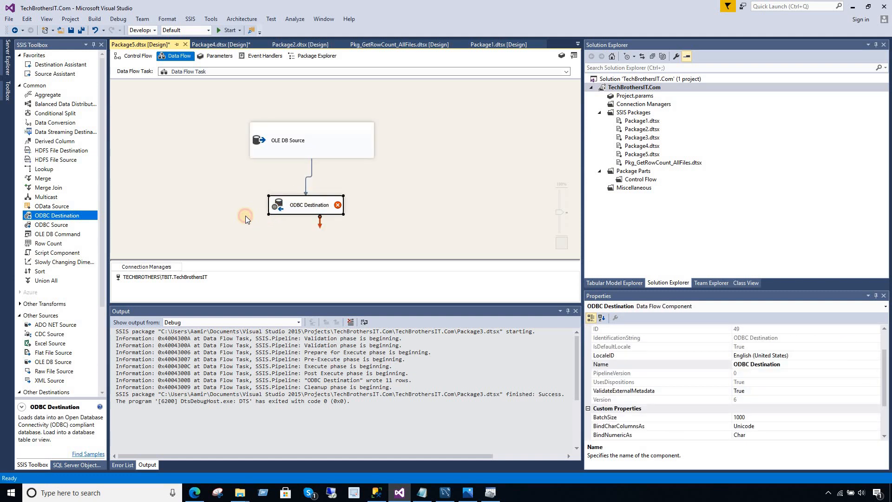
click(357, 214)
click(342, 211)
drag(342, 212, 375, 210)
click(376, 211)
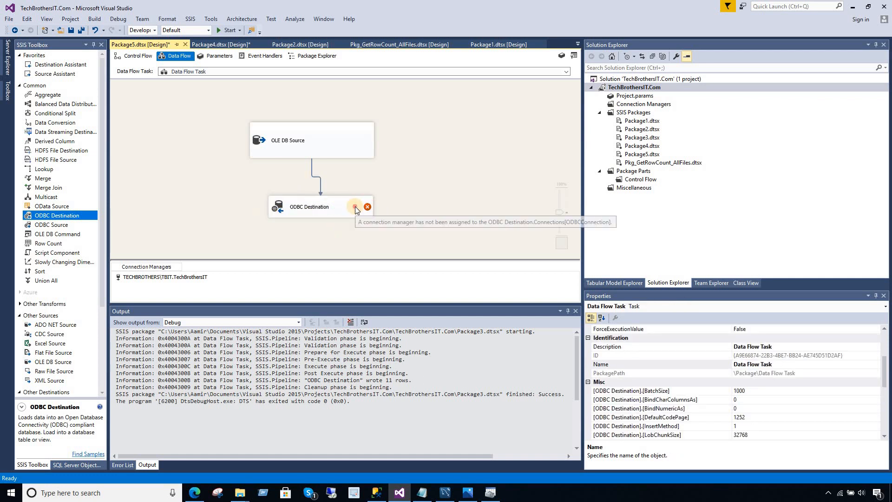
double_click(344, 208)
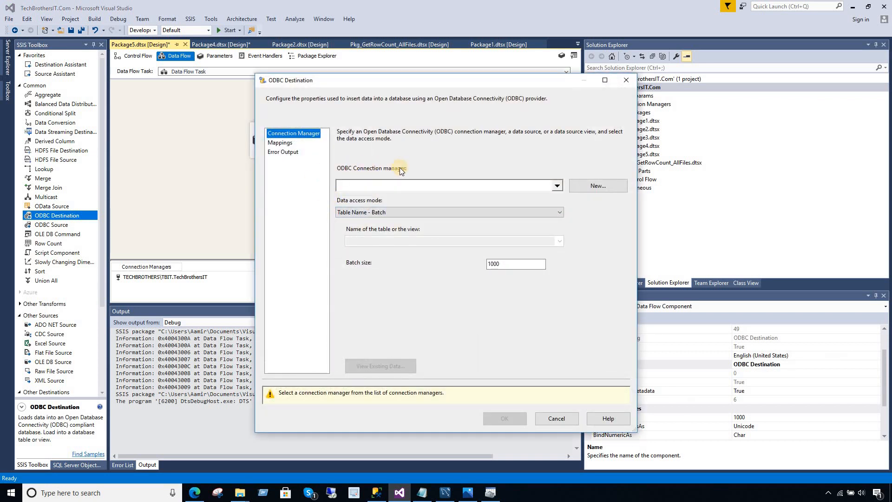
Delete the old MySQL data connection and start a new one that uses a connection string.
click(589, 186)
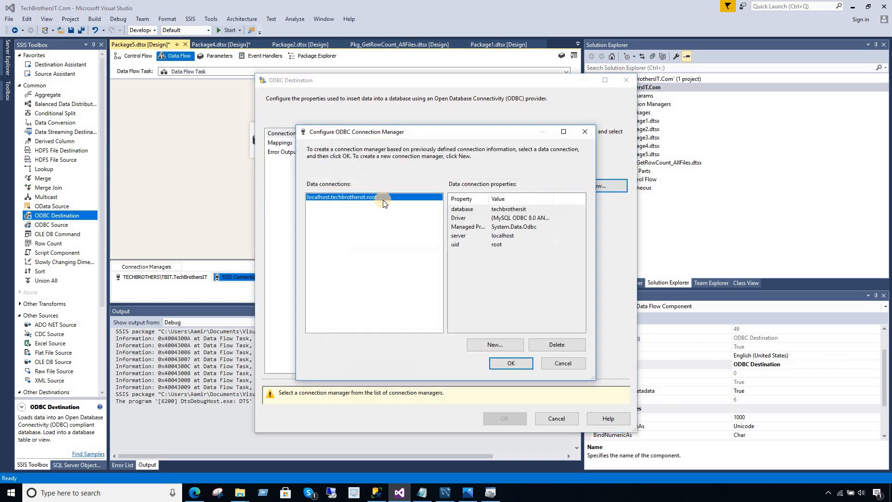
click(553, 345)
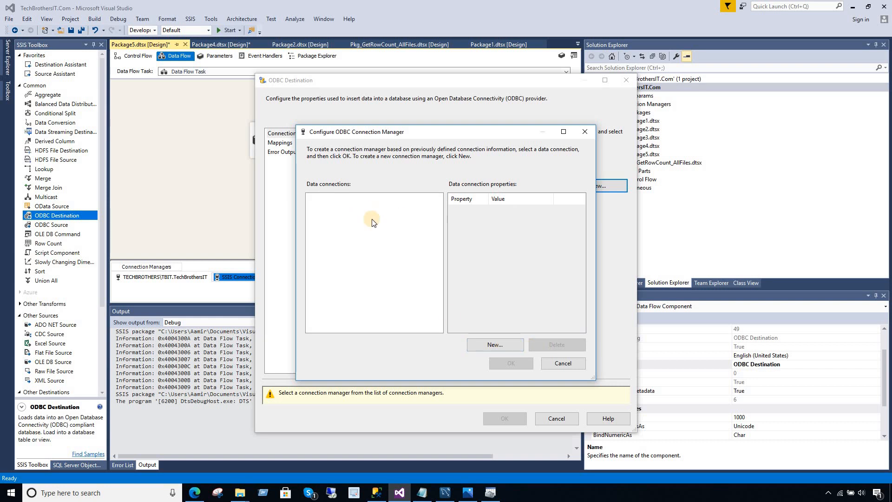
click(486, 346)
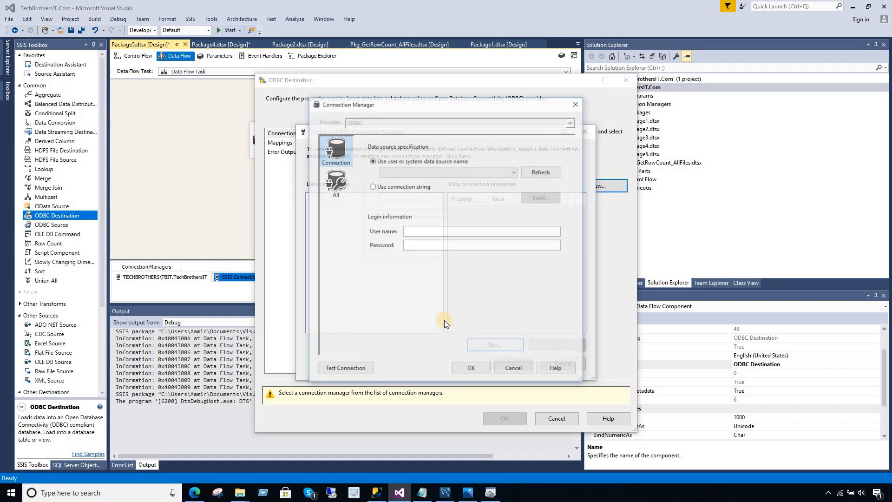
click(373, 186)
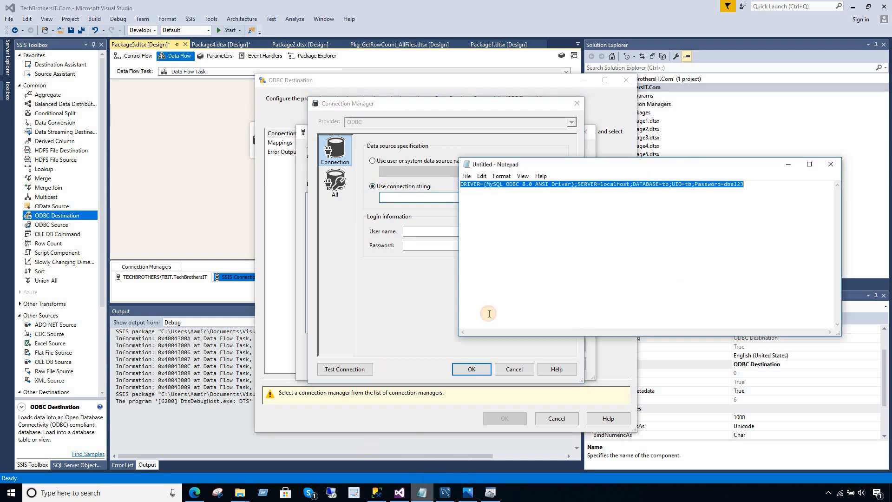
Copy the saved MySQL ODBC connection string from Notepad and paste it into the connection string box.
click(422, 493)
drag(746, 184, 459, 184)
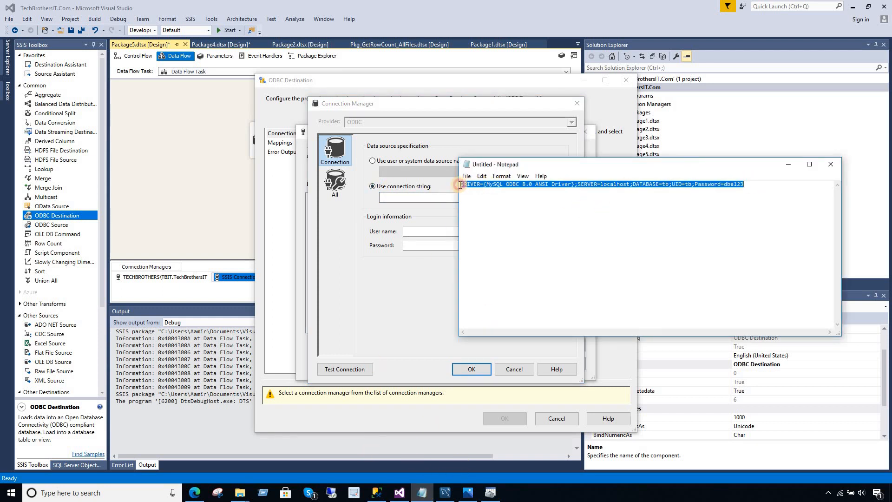
right_click(533, 186)
click(558, 215)
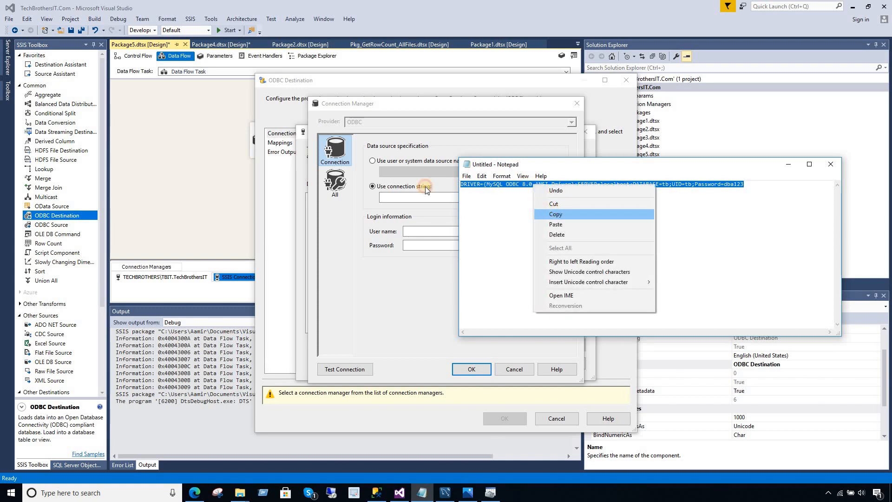
click(410, 195)
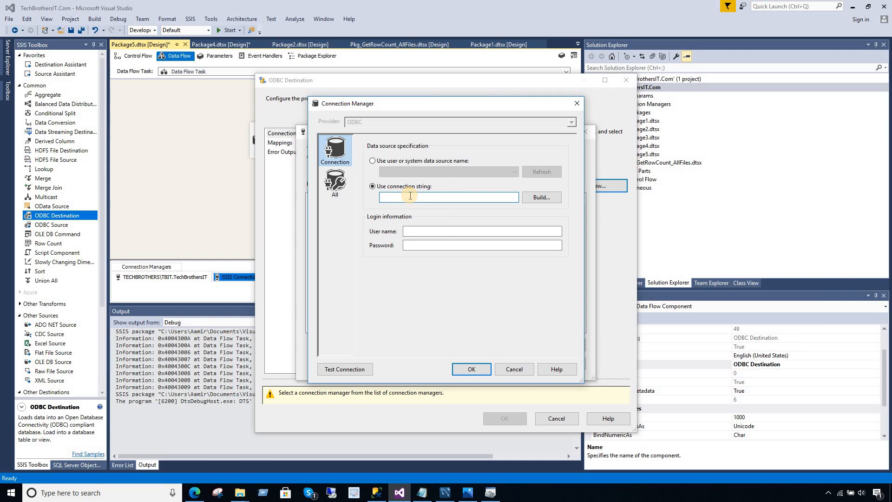
key(ctrl+v)
Fill in the MySQL user name and password fields.
click(433, 233)
text(tb)
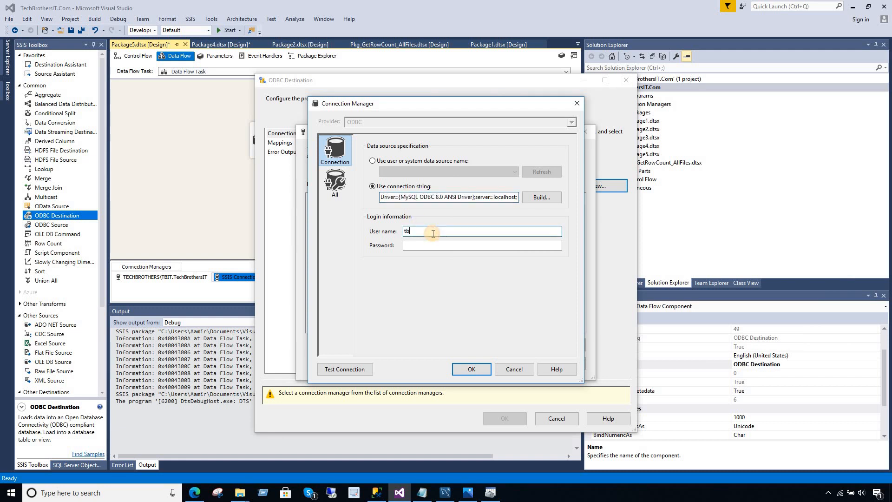
double_click(408, 231)
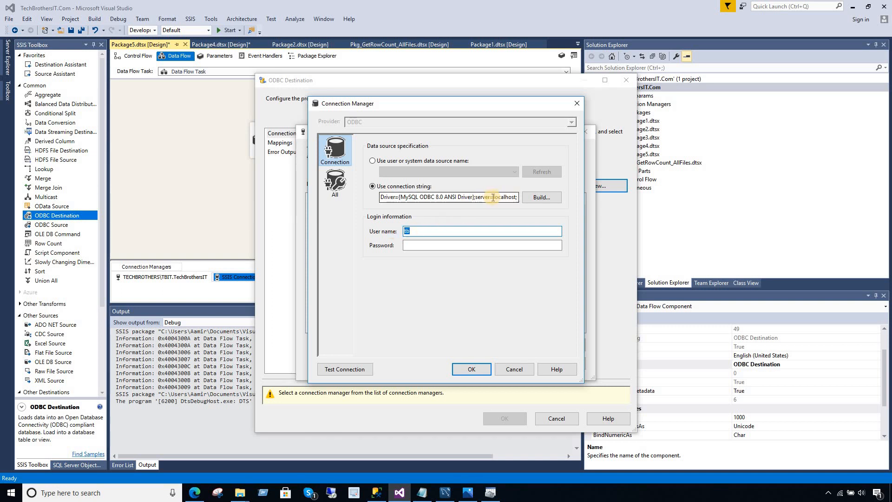
click(446, 245)
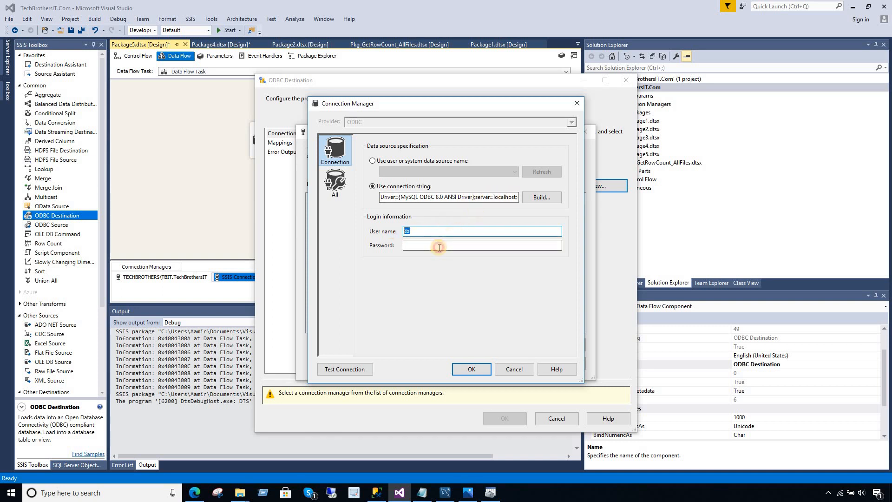
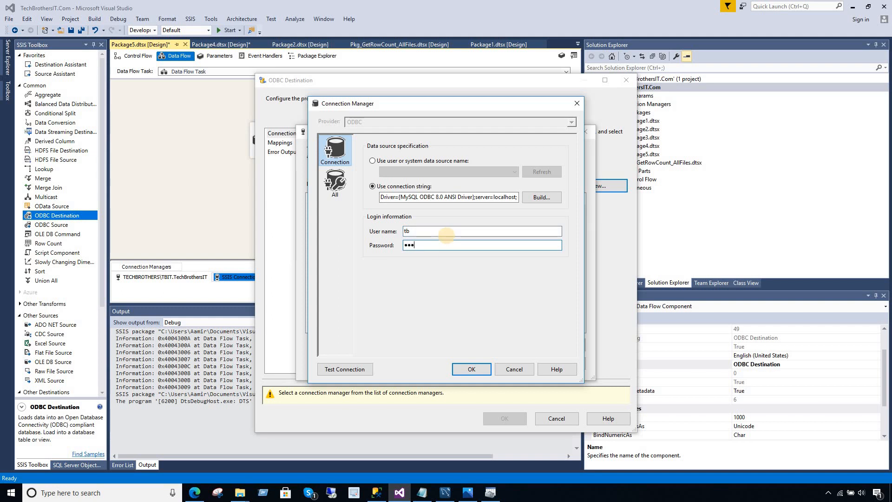
Test the new ODBC connection, which fails with an access-denied error.
click(344, 371)
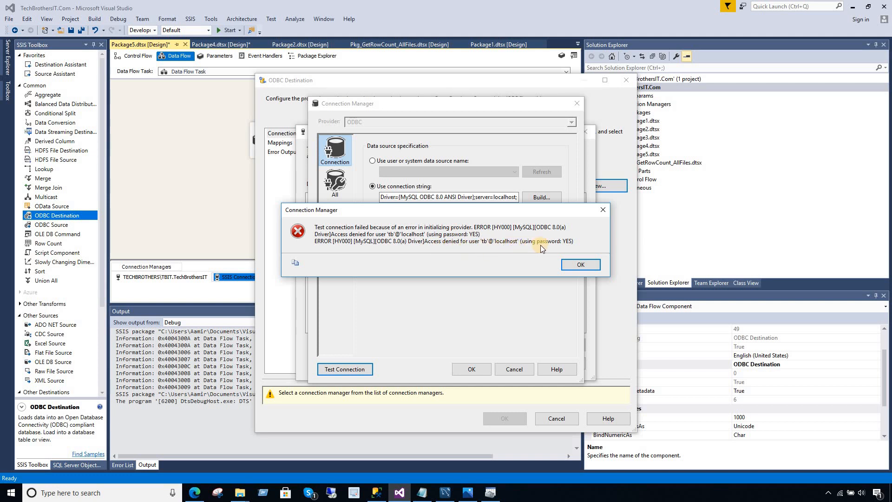
click(576, 264)
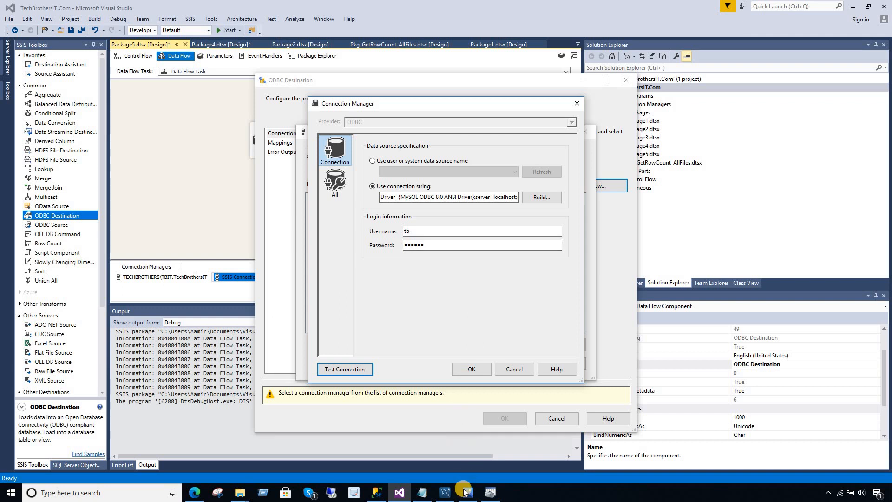
click(420, 486)
Inspect the UID value in the Notepad connection string.
click(684, 249)
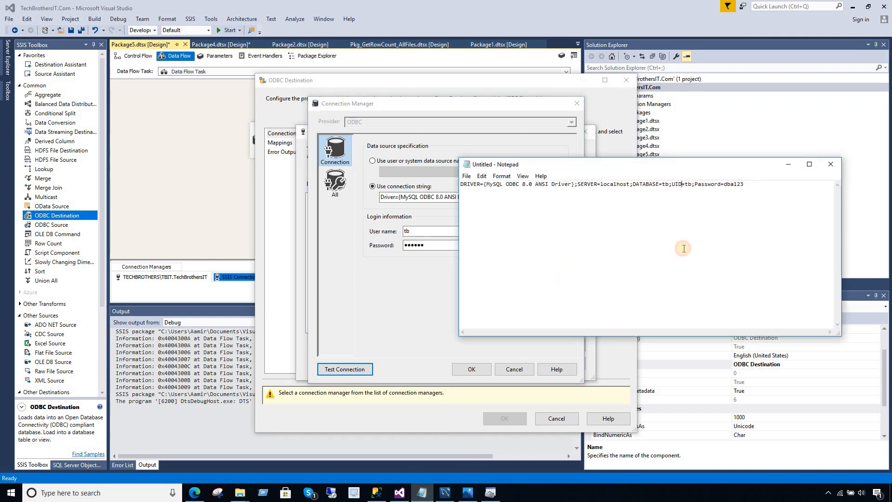
drag(683, 184, 692, 185)
double_click(687, 185)
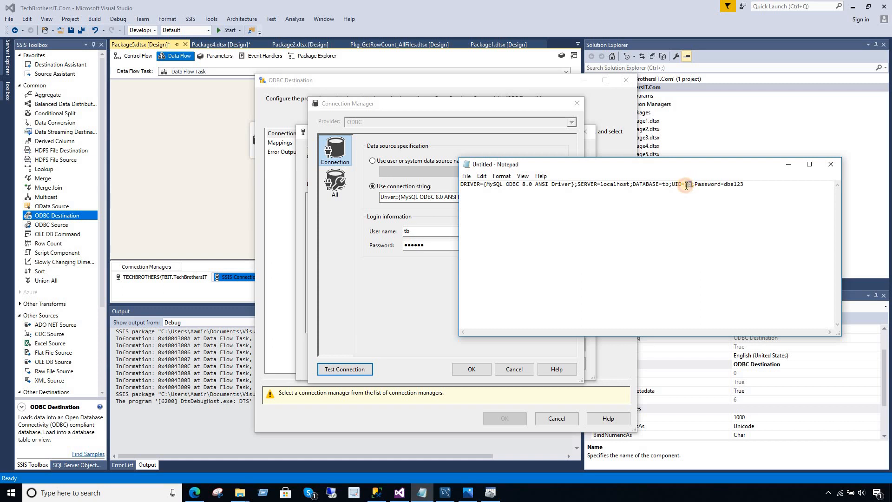
click(736, 185)
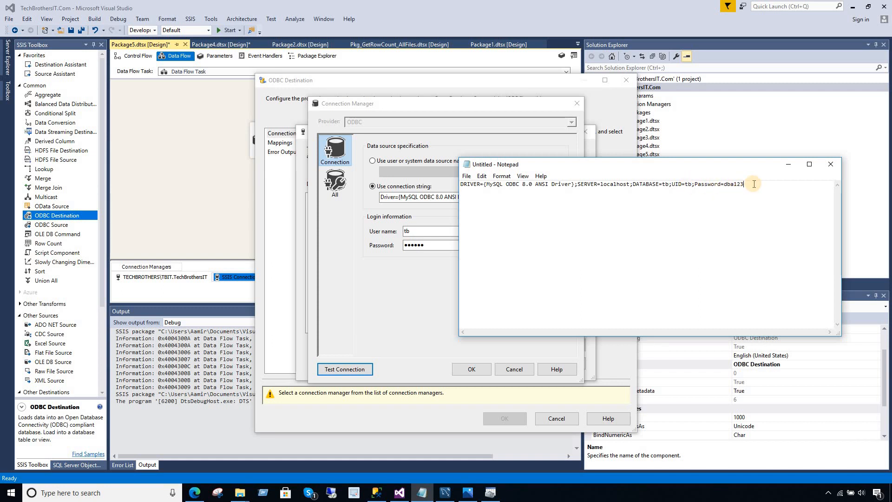
click(443, 494)
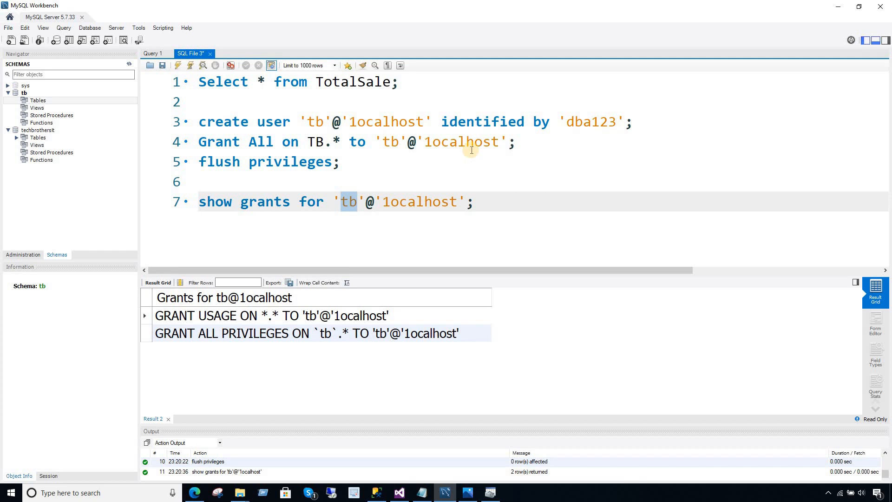
Check the user credentials and correct the grant on line 4 to 'Grant All on tb.*'.
double_click(594, 122)
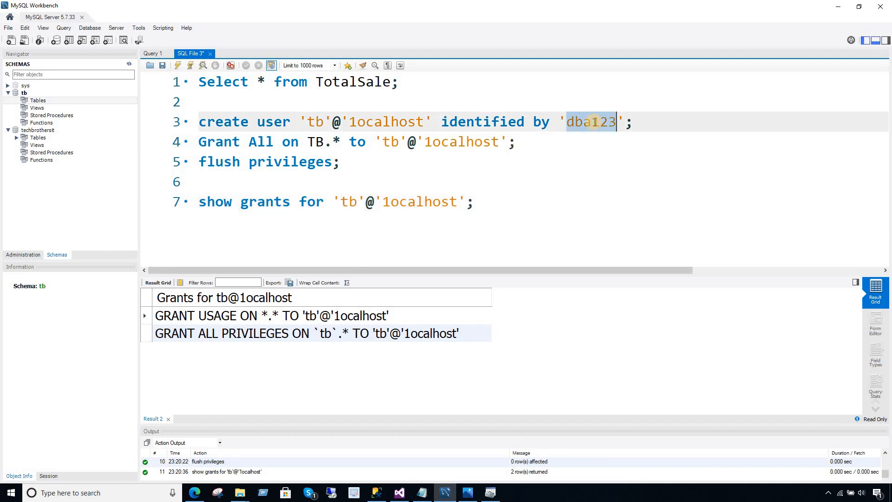
double_click(320, 122)
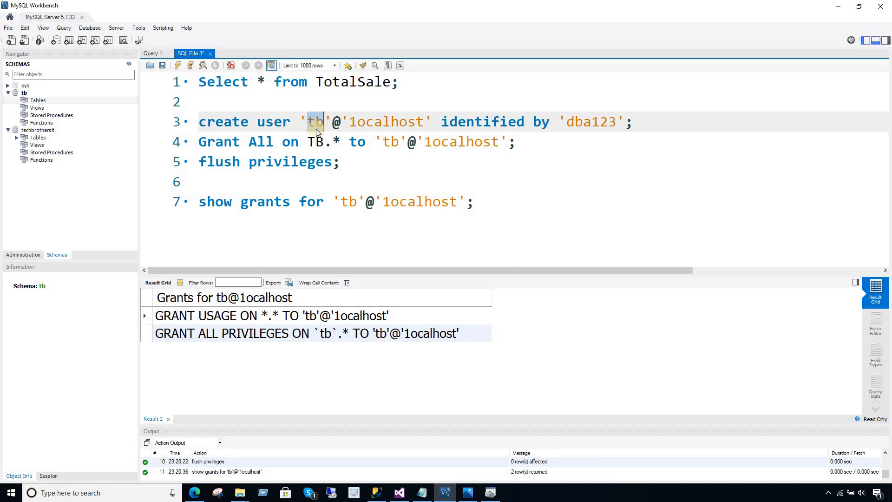
click(294, 141)
drag(322, 140, 313, 143)
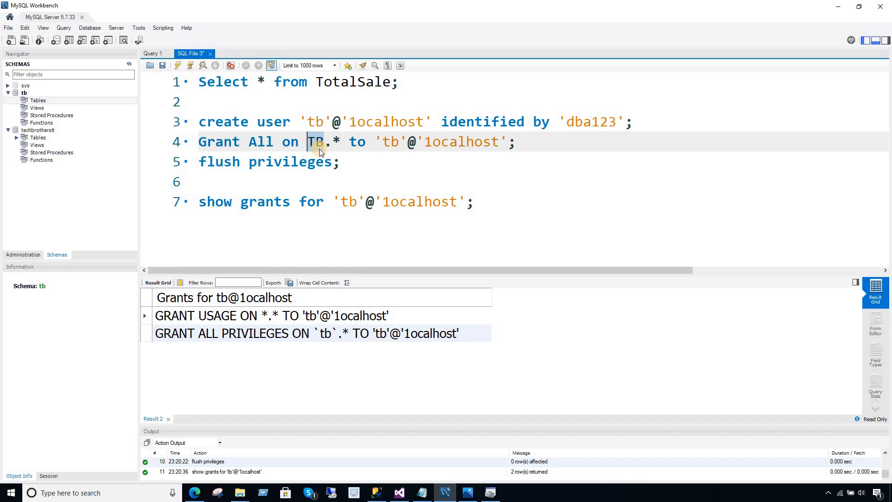
text(t)
key(BackSpace)
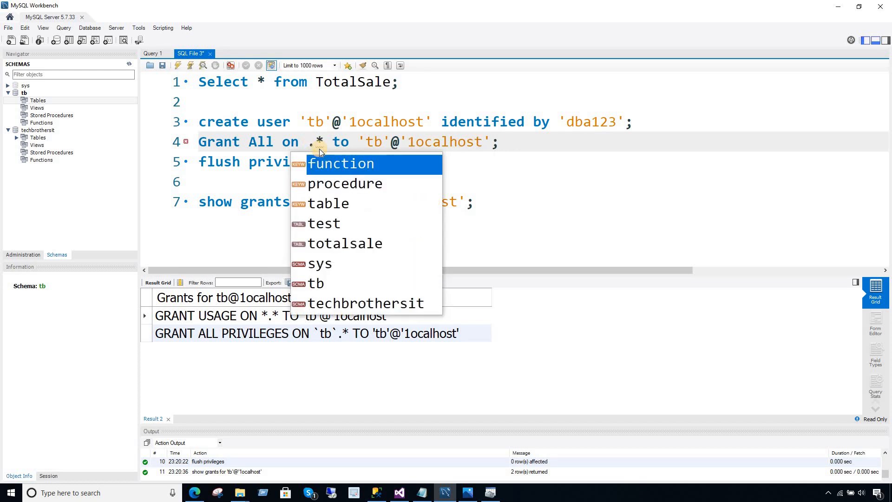
text(tb)
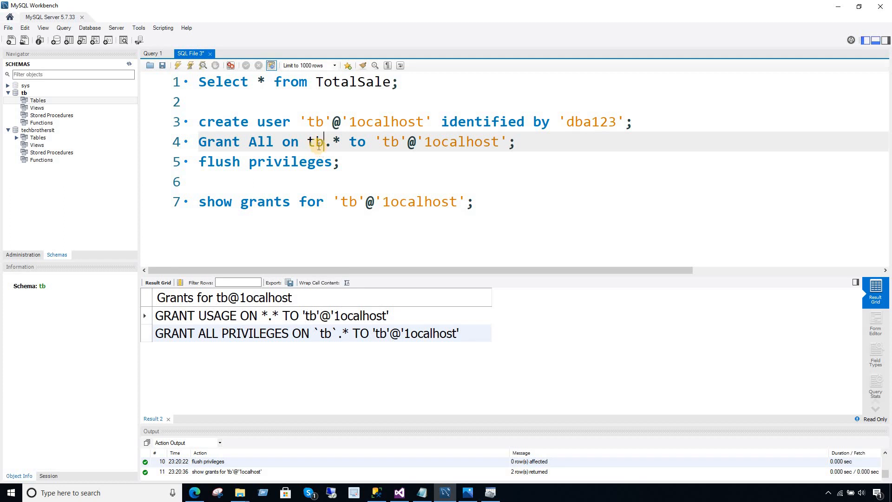
click(26, 95)
click(331, 142)
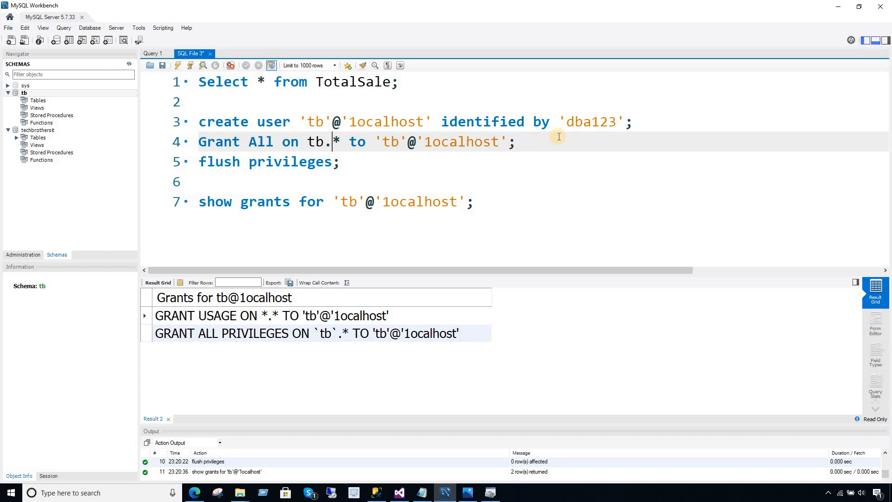
Execute the GRANT statement, then execute 'flush privileges;'.
drag(518, 144, 194, 144)
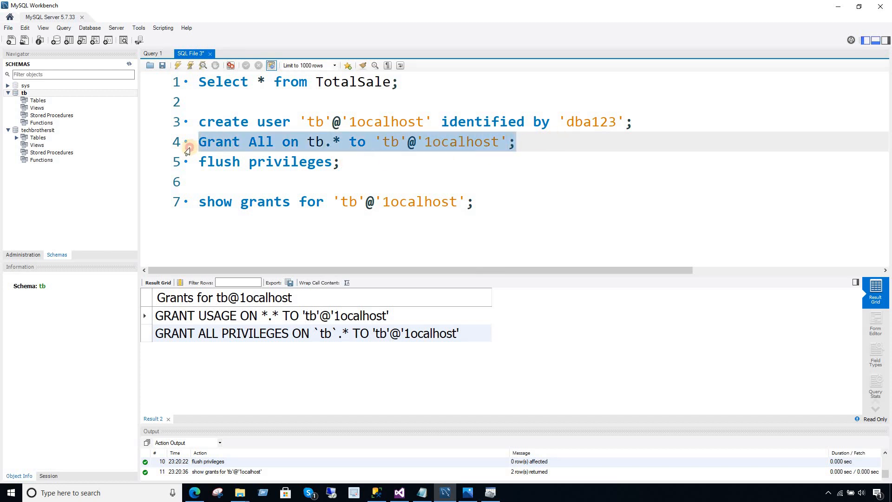
click(178, 65)
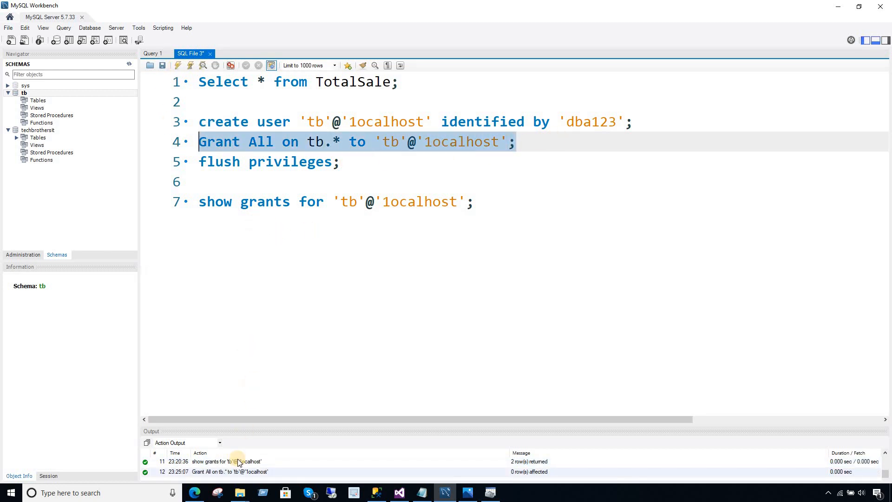
click(346, 164)
drag(346, 164, 197, 163)
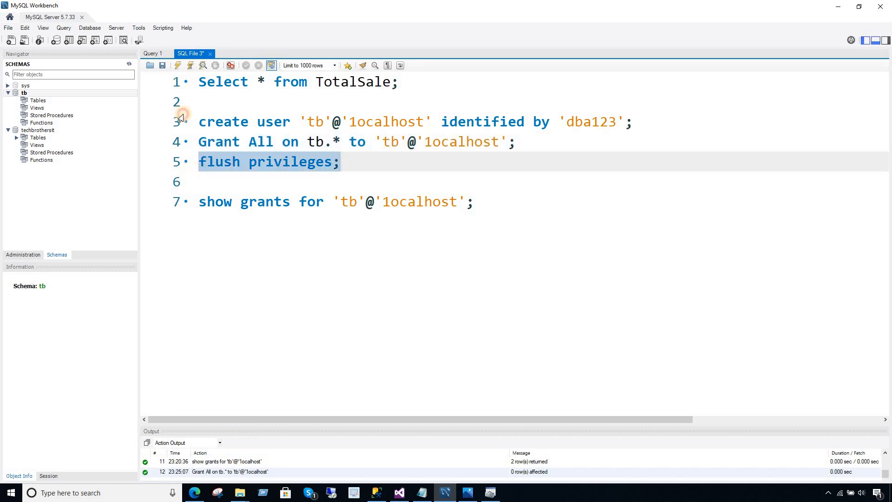
click(178, 65)
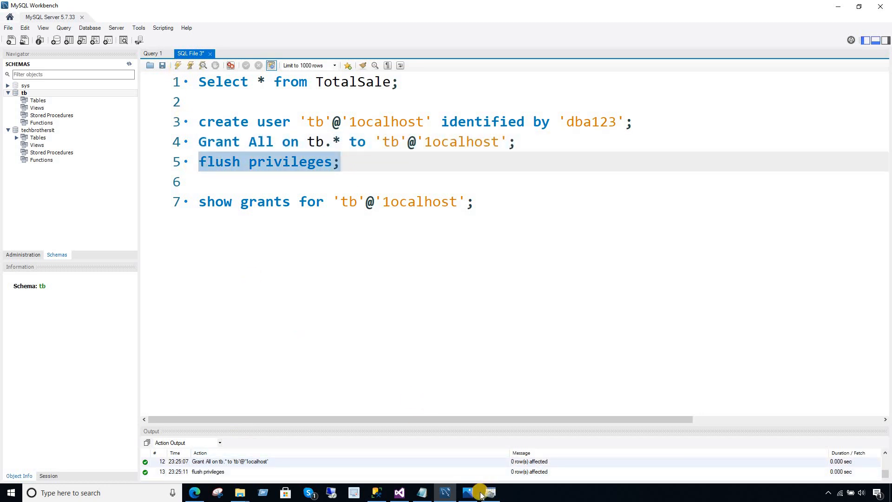
Retest the MySQL ODBC connection, which still fails with access denied.
click(400, 493)
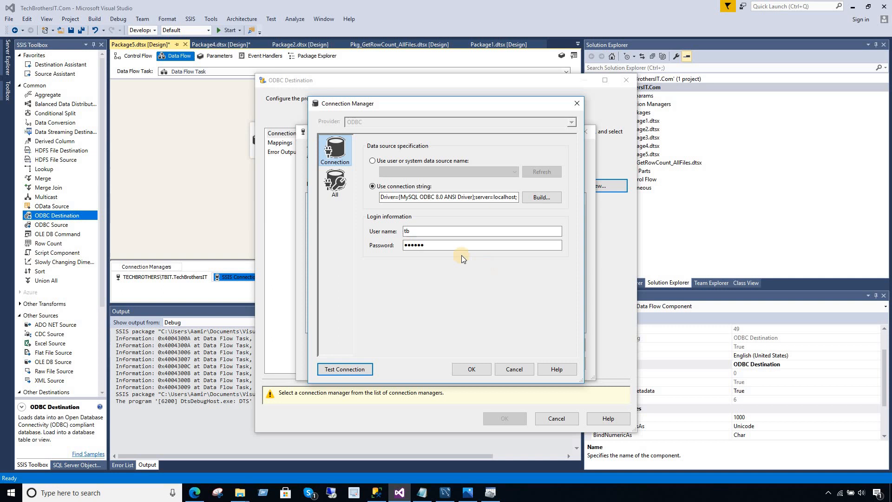
click(352, 368)
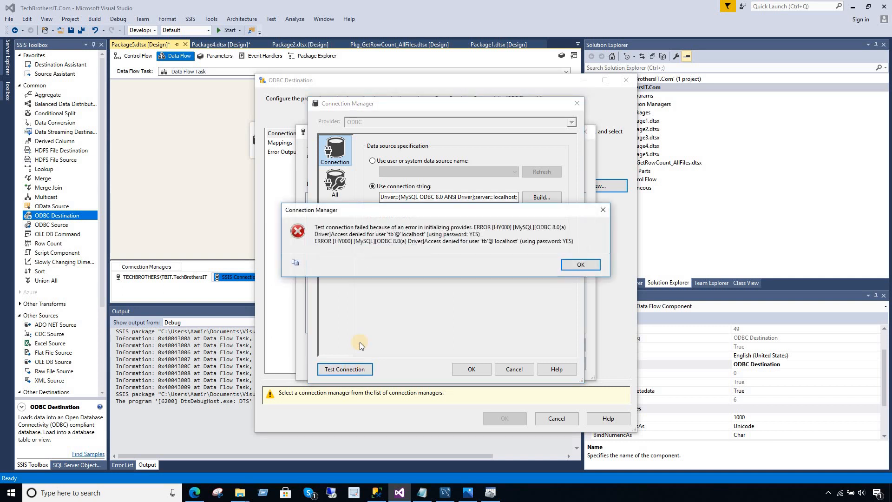
click(581, 265)
Re-enter the password and retest the connection; access is still denied.
click(448, 246)
double_click(449, 246)
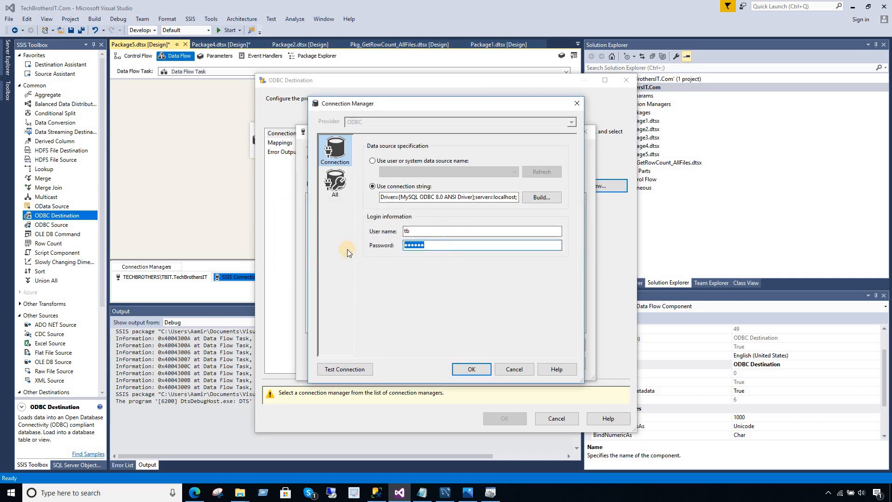
key(BackSpace)
click(325, 365)
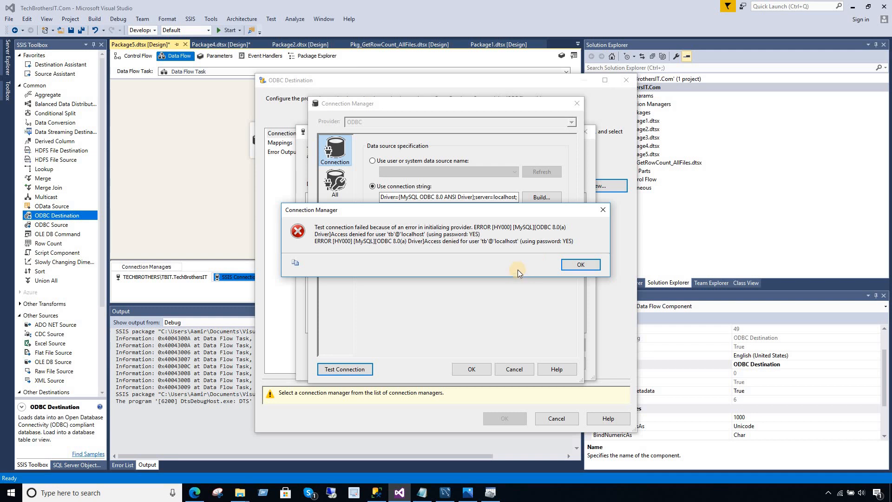
click(585, 265)
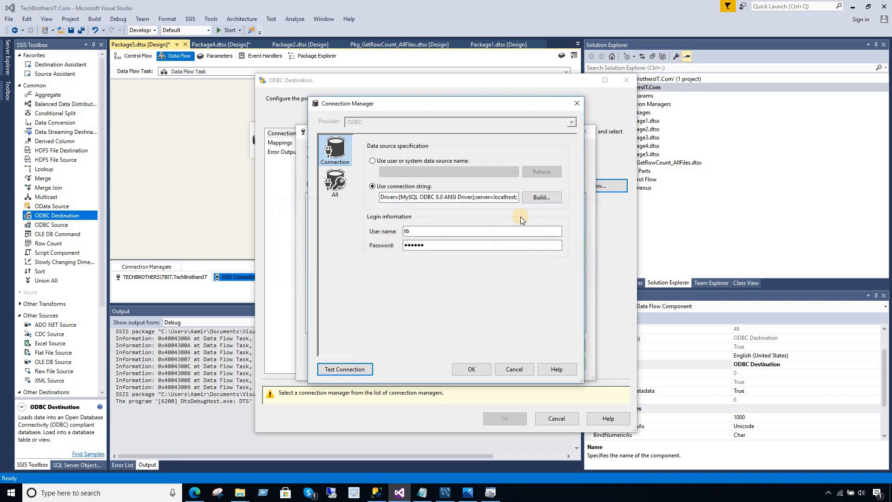
click(504, 198)
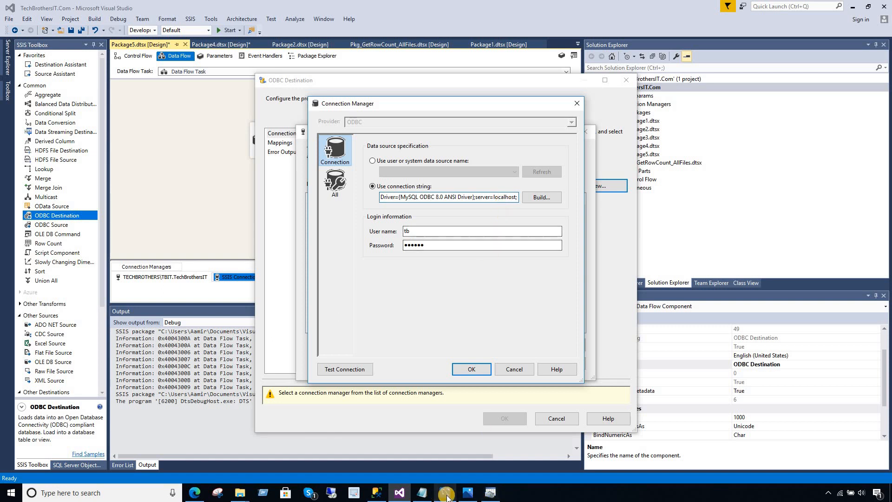
click(422, 492)
Change the connection string's DATABASE value to techbrothersit.
click(649, 218)
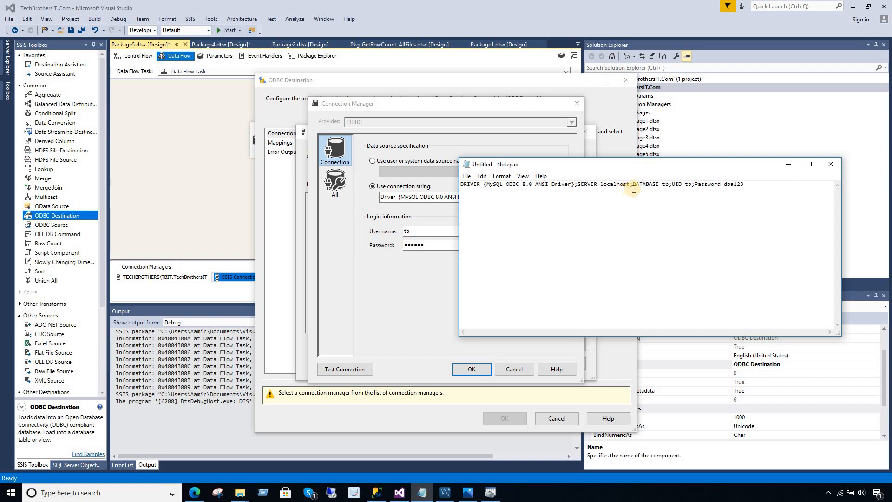
drag(661, 184, 670, 183)
click(670, 184)
text(;)
double_click(665, 185)
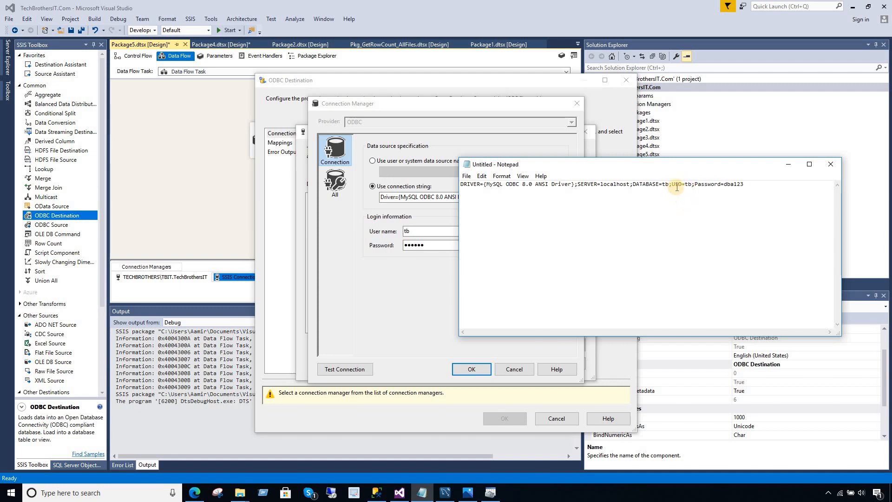
click(664, 188)
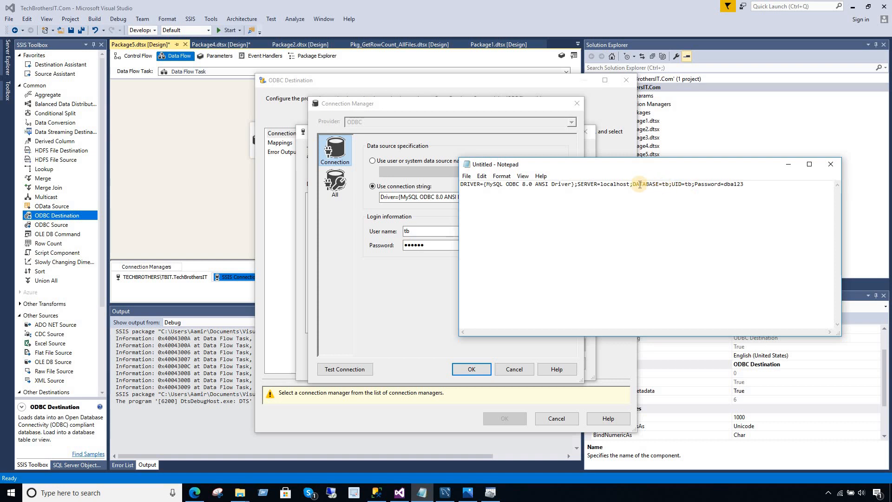
Replace the UID and Password values with the new user's credentials and select the whole string.
click(691, 184)
drag(744, 184, 551, 184)
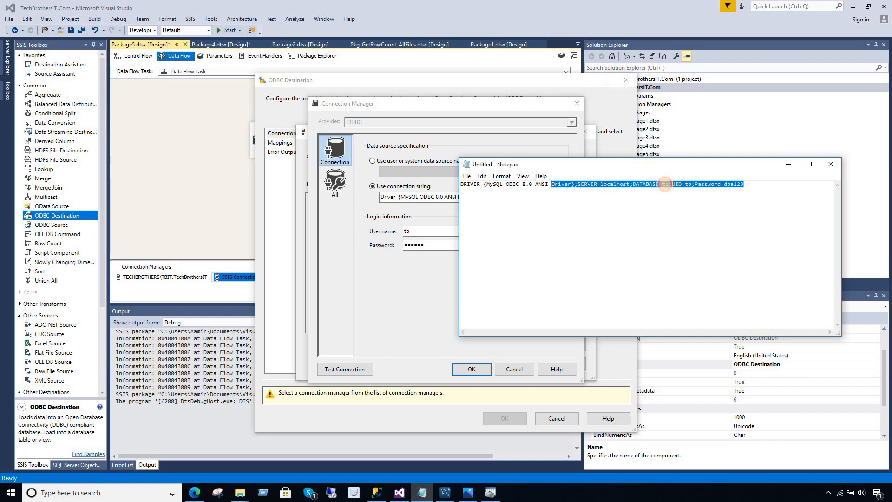
click(666, 186)
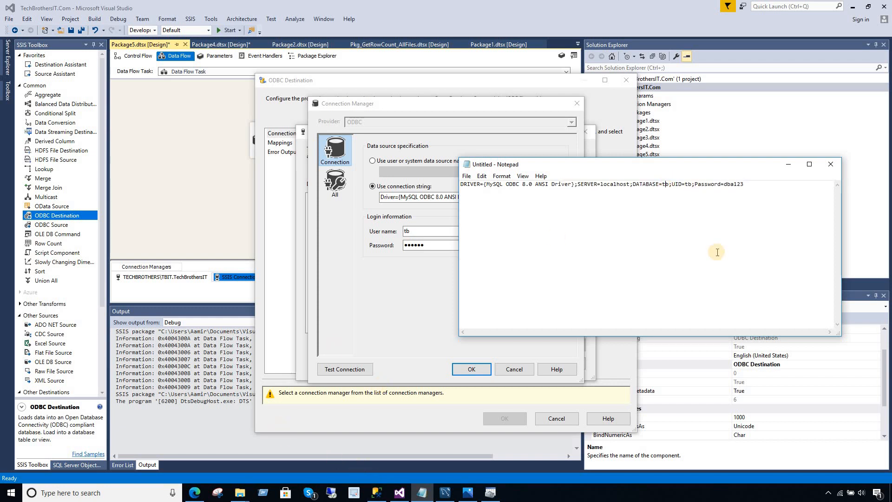
double_click(690, 185)
double_click(688, 184)
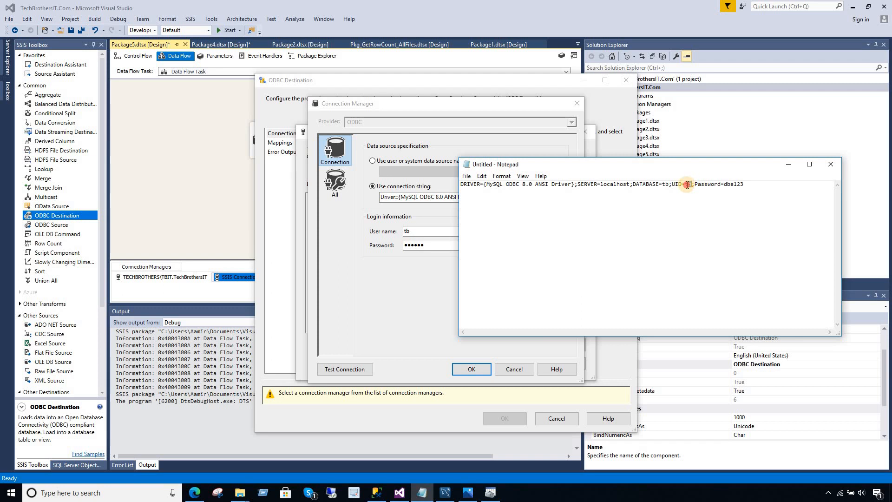
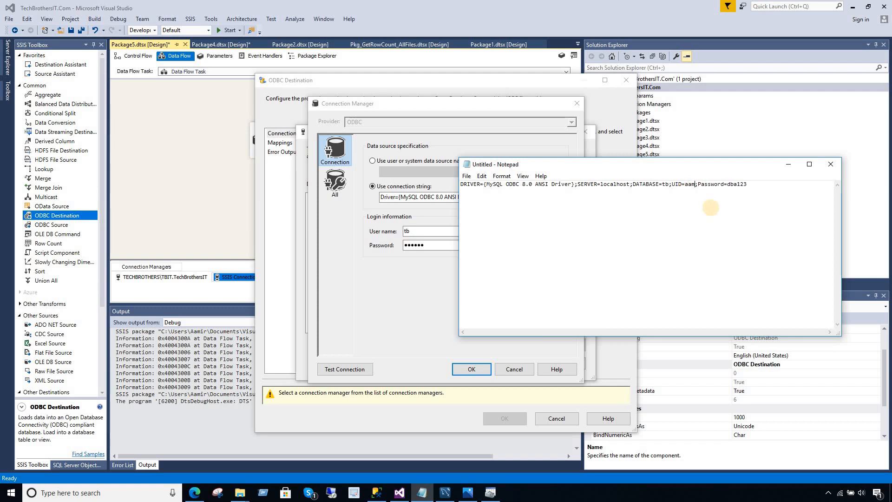
double_click(744, 185)
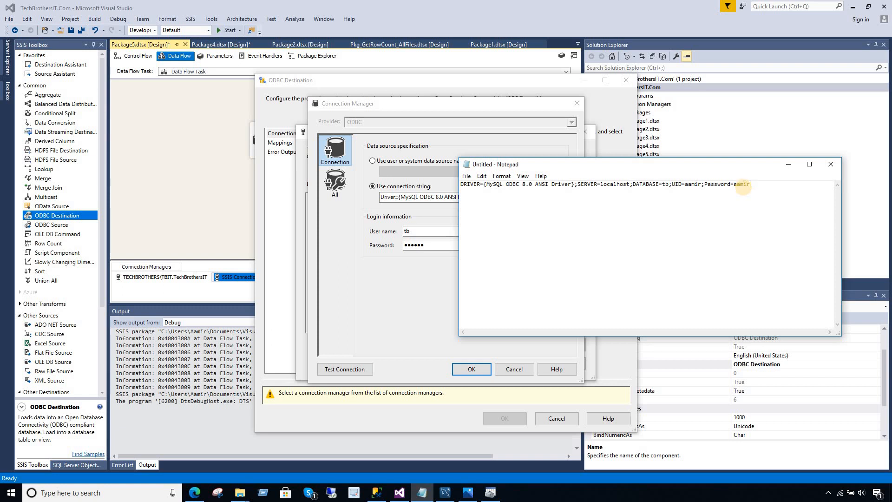
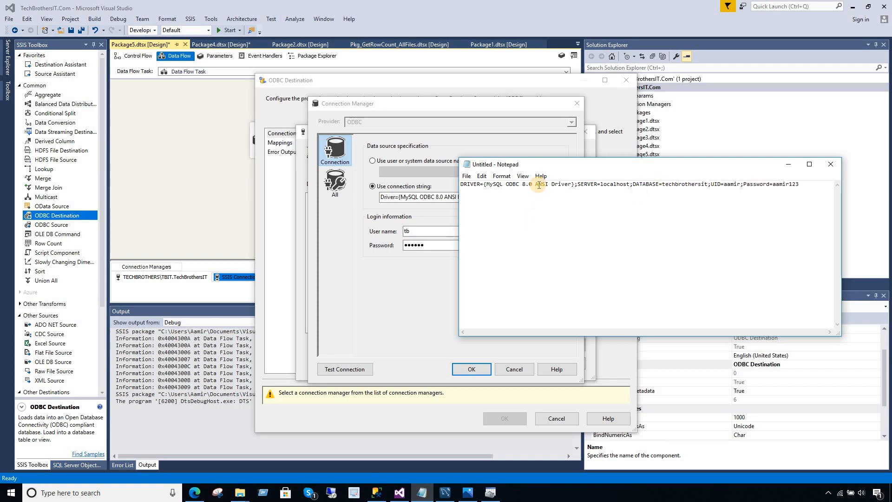
key(ctrl+a)
click(409, 200)
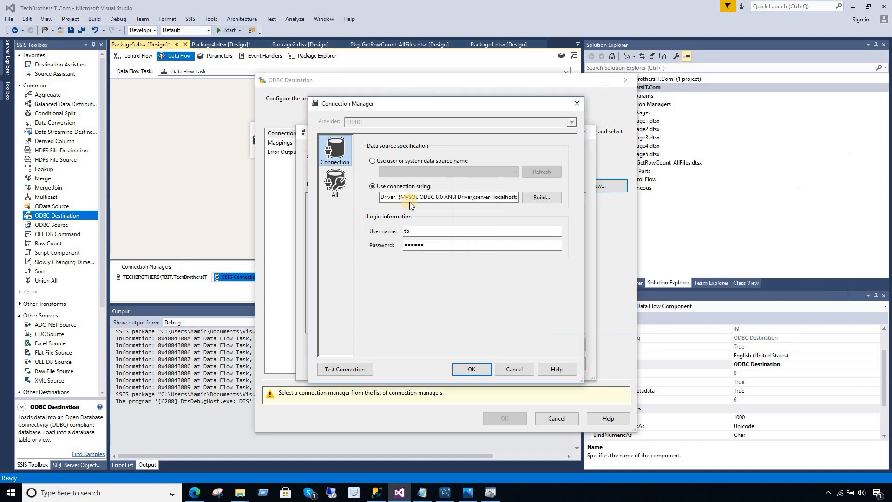
Paste the edited techbrothersit connection string into Connection Manager and retest; access is still denied.
key(ctrl+a)
key(ctrl+v)
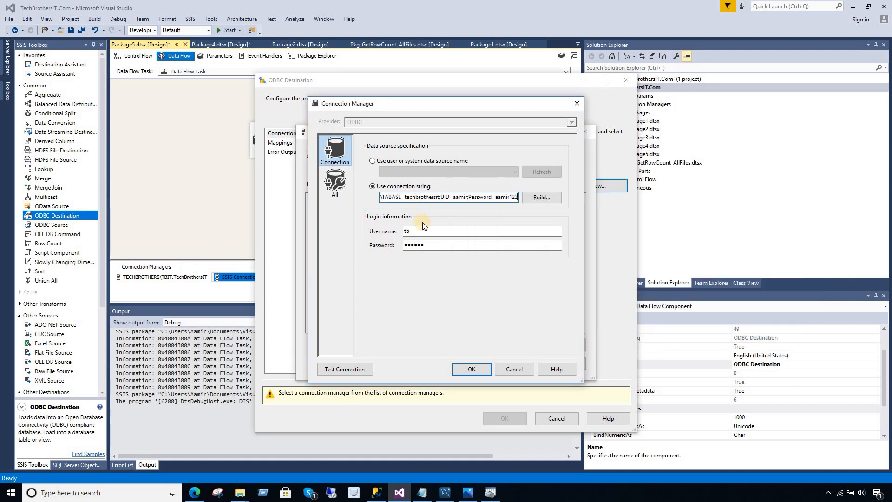
click(433, 231)
key(Tab)
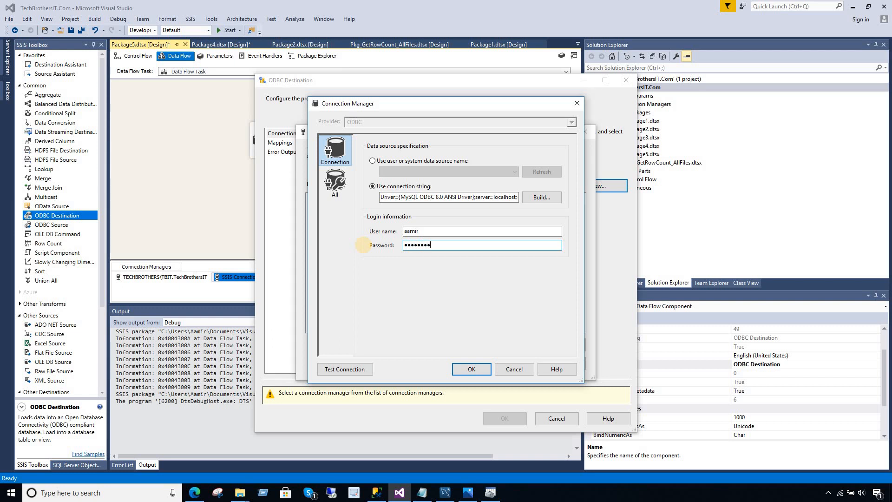
click(354, 370)
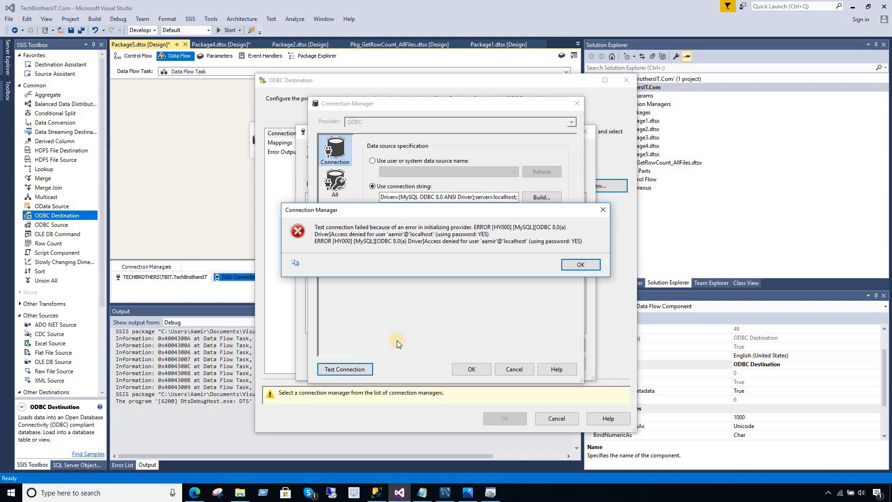
click(578, 265)
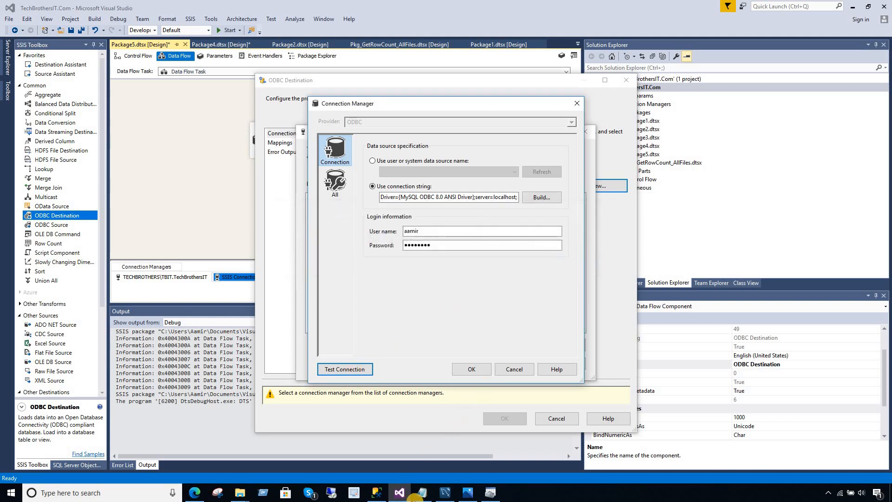
Make techbrothersit the working schema and run 'flush privileges' in the grants script.
click(445, 493)
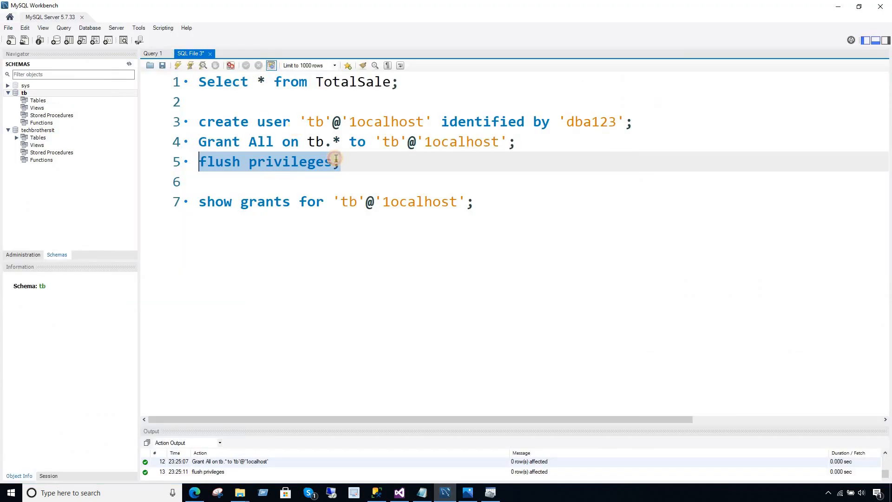
click(336, 158)
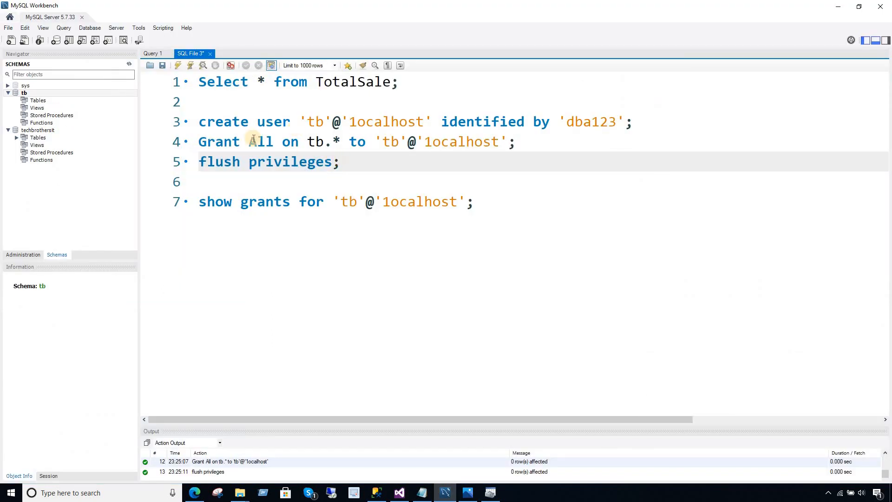
click(49, 130)
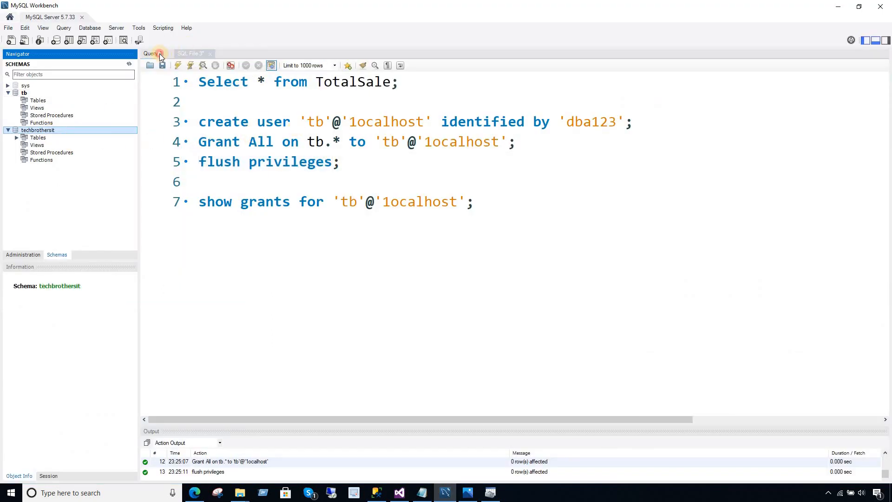
click(160, 54)
click(359, 142)
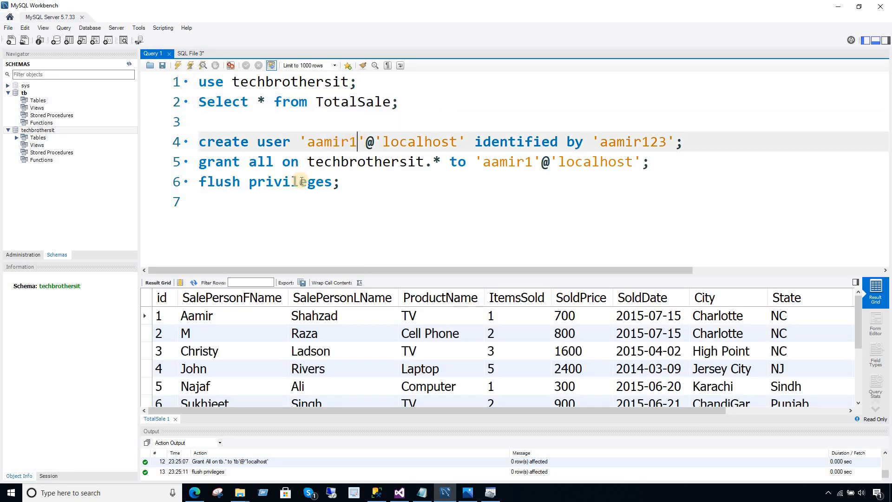
drag(344, 182, 198, 182)
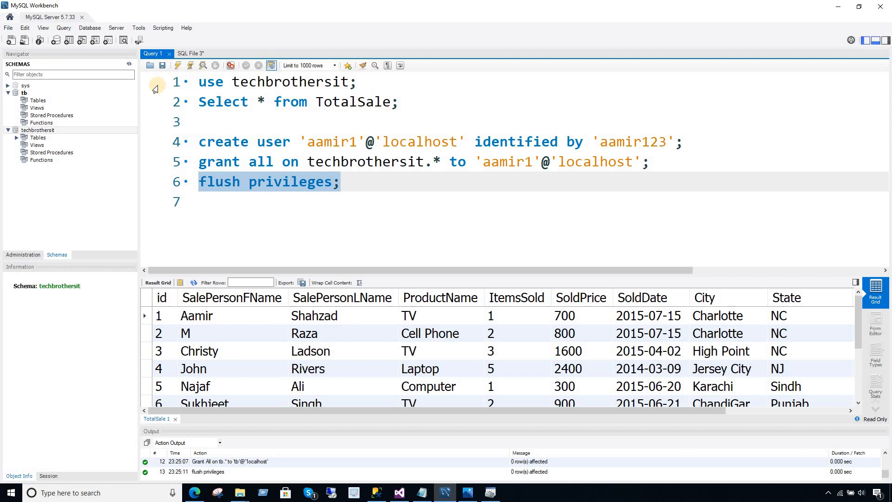
click(178, 66)
click(257, 162)
Run the GRANT ALL on techbrothersit.* statement for the new user.
drag(662, 166, 120, 151)
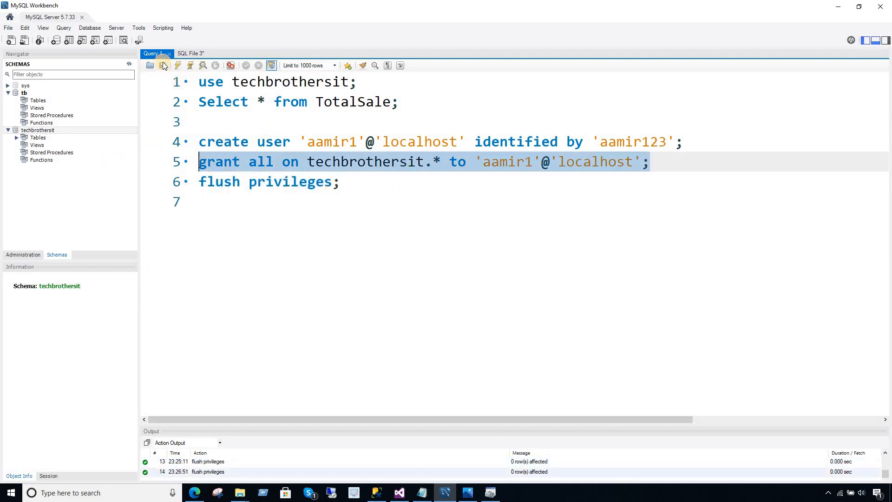
click(178, 65)
click(347, 181)
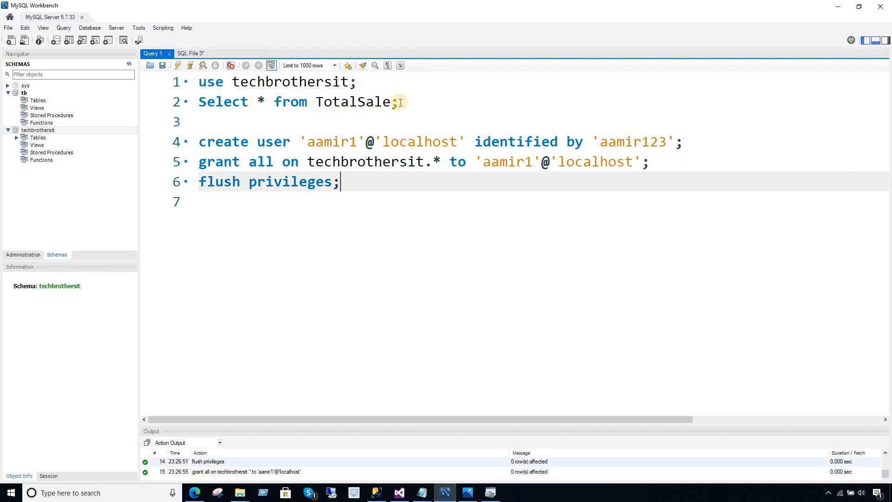
Run SELECT * FROM TotalSale to confirm the table is still empty.
drag(397, 101, 134, 100)
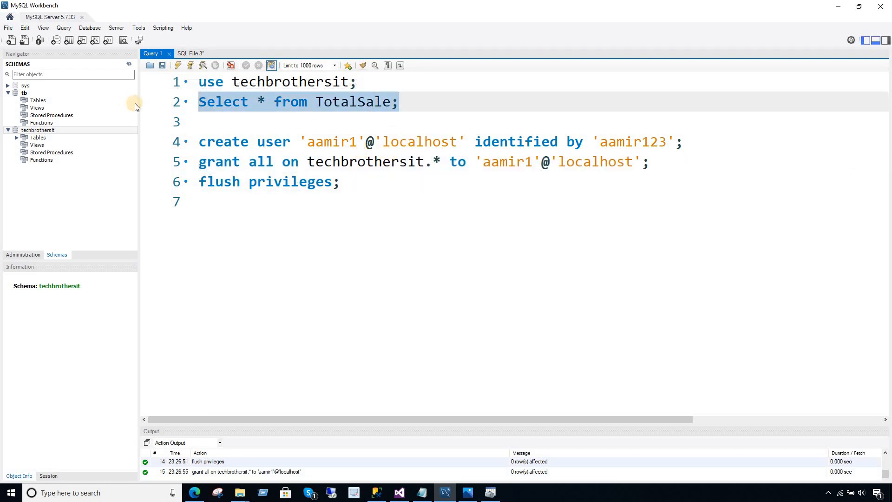
click(178, 65)
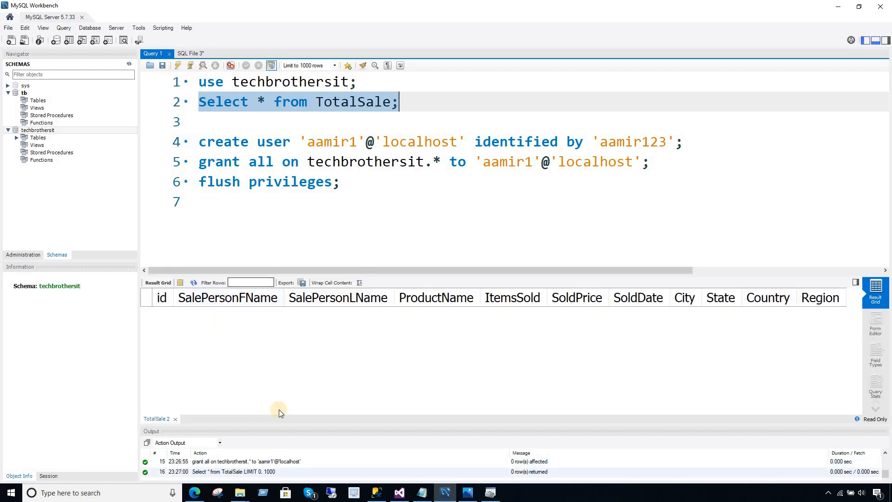
click(467, 496)
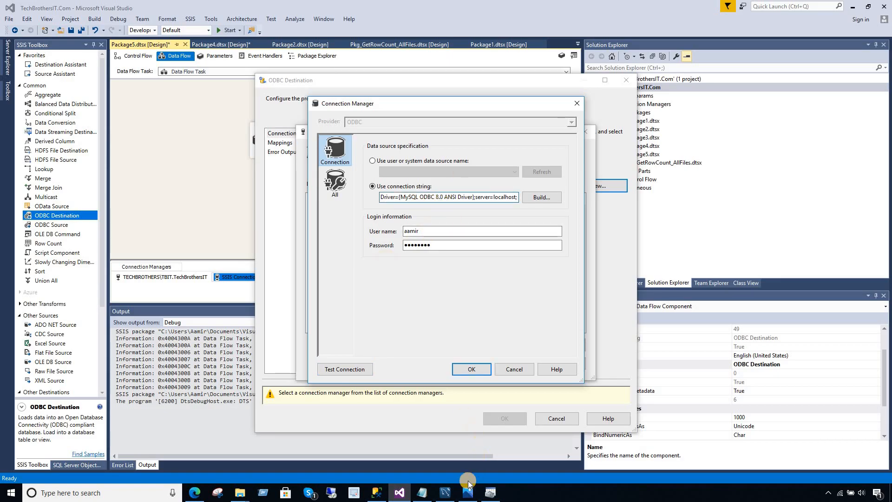
Copy the schema name techbrothersit from the grant statement in Workbench.
click(422, 492)
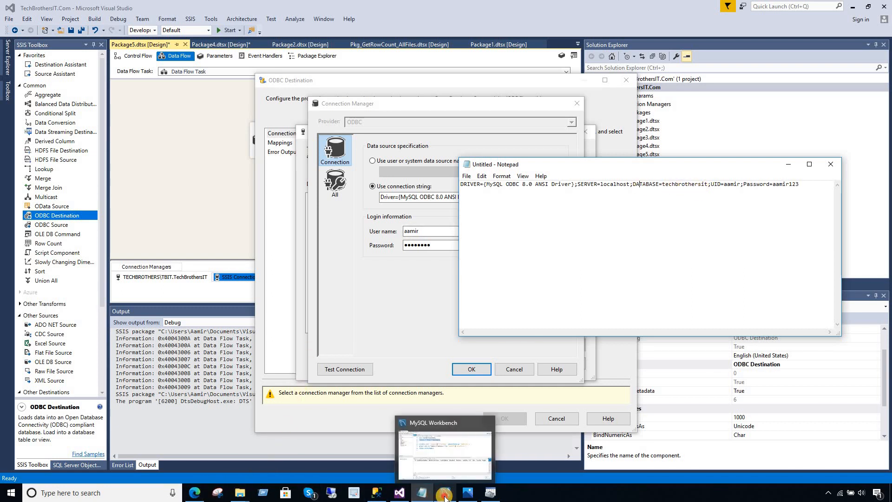
click(445, 496)
click(417, 141)
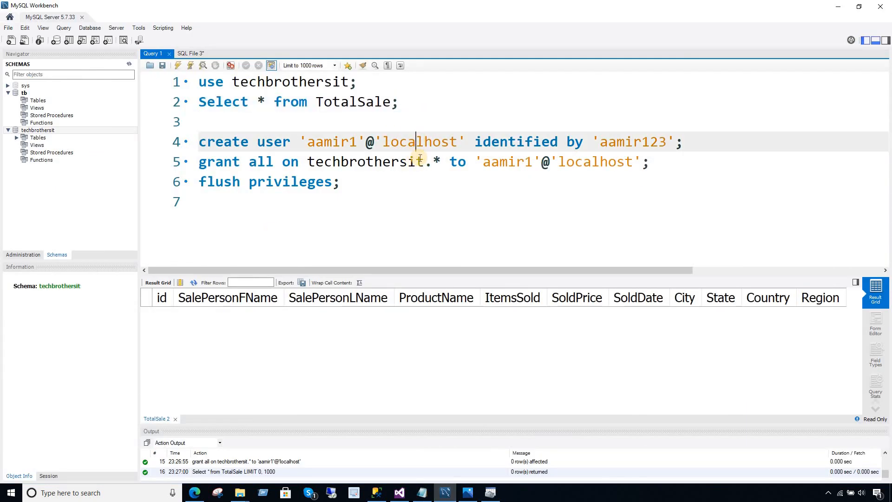
drag(424, 162, 311, 162)
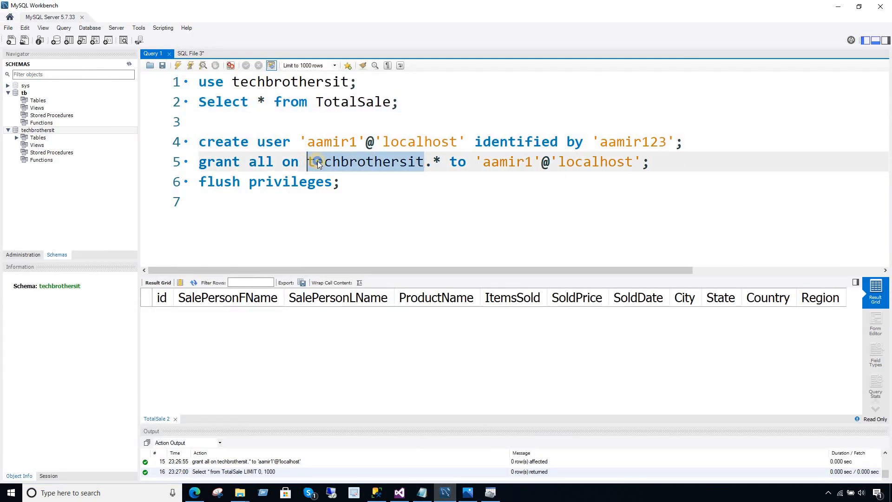
right_click(318, 165)
click(342, 201)
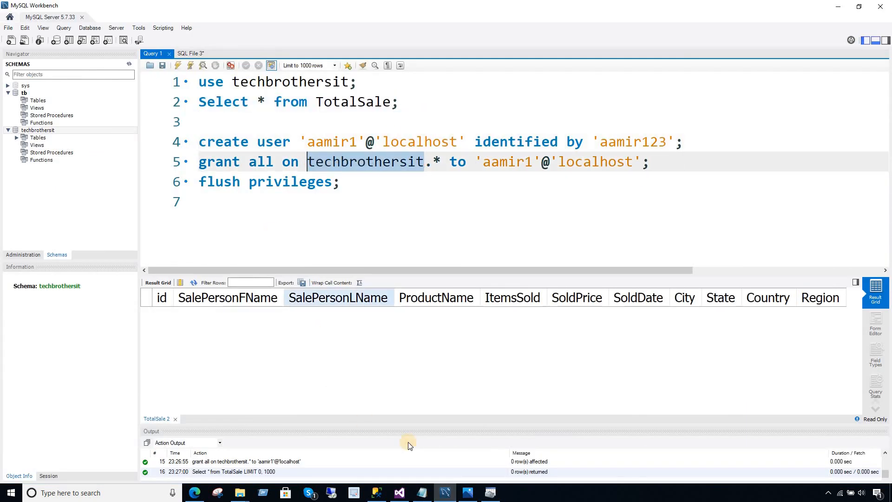
Verify the database, user name and password values in the Notepad connection string.
click(424, 492)
click(610, 184)
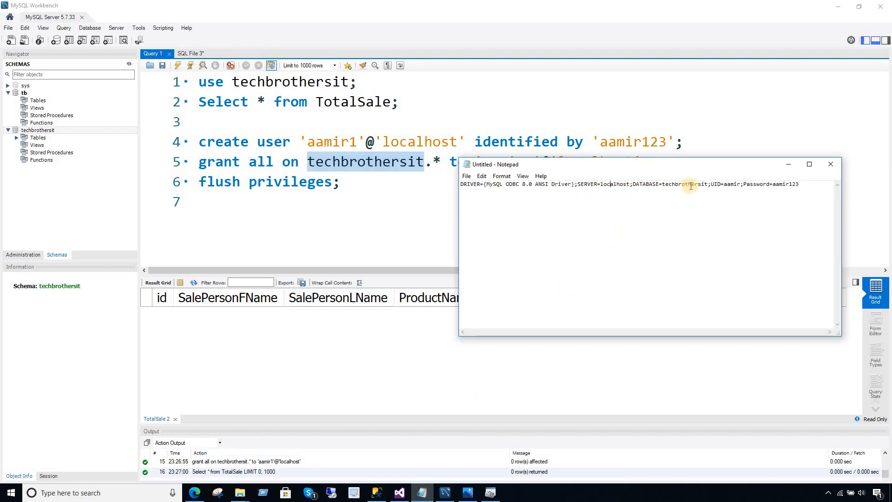
drag(709, 184, 663, 184)
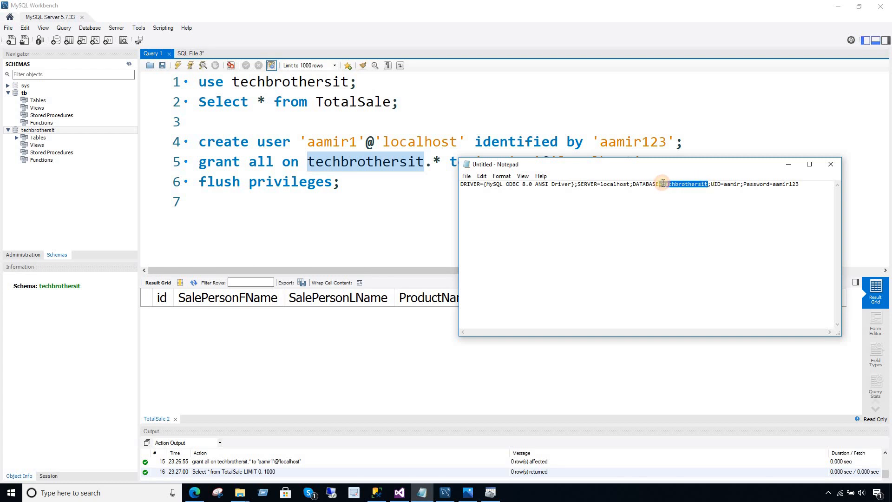
click(741, 184)
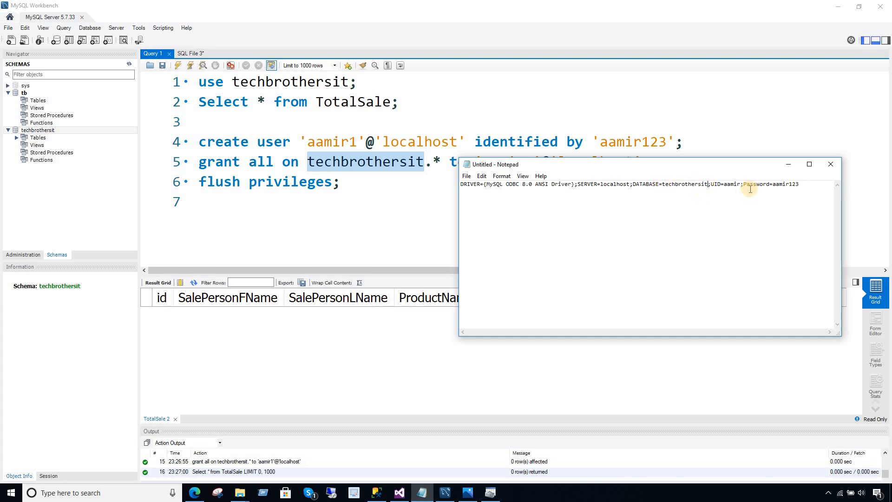
drag(742, 184, 724, 184)
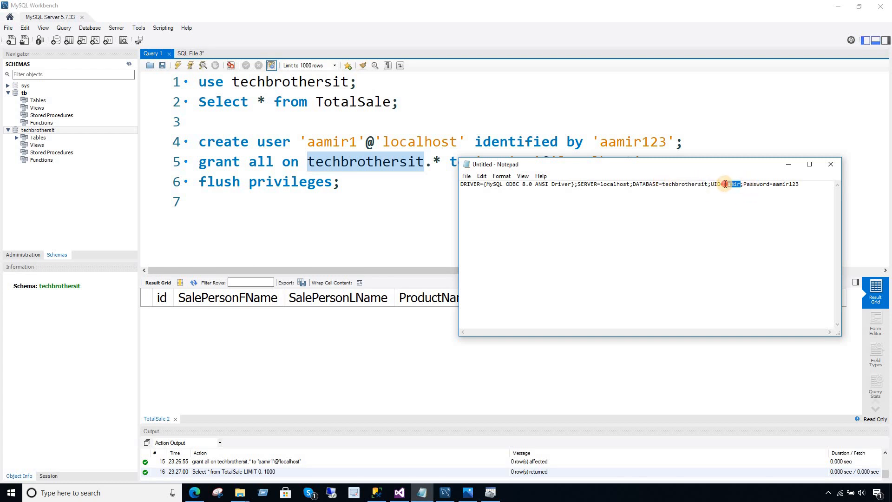
click(788, 184)
Copy the entire techbrothersit connection string from Notepad.
drag(808, 184, 462, 184)
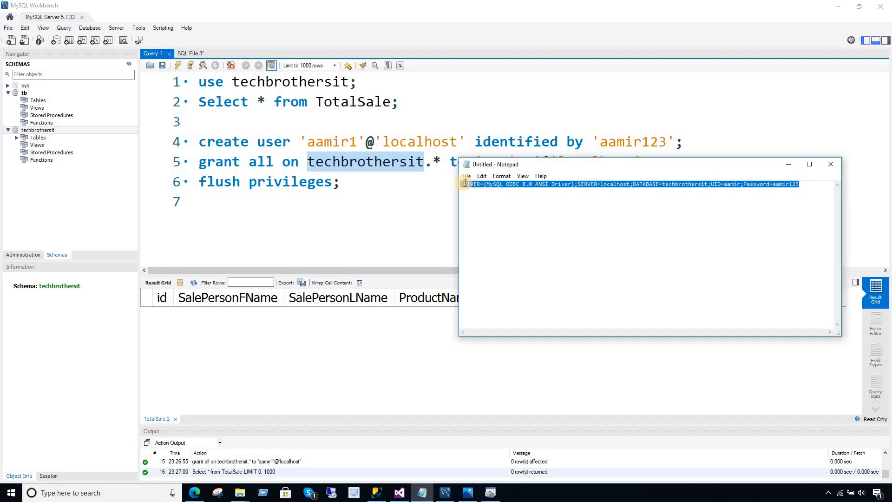
right_click(468, 186)
click(485, 213)
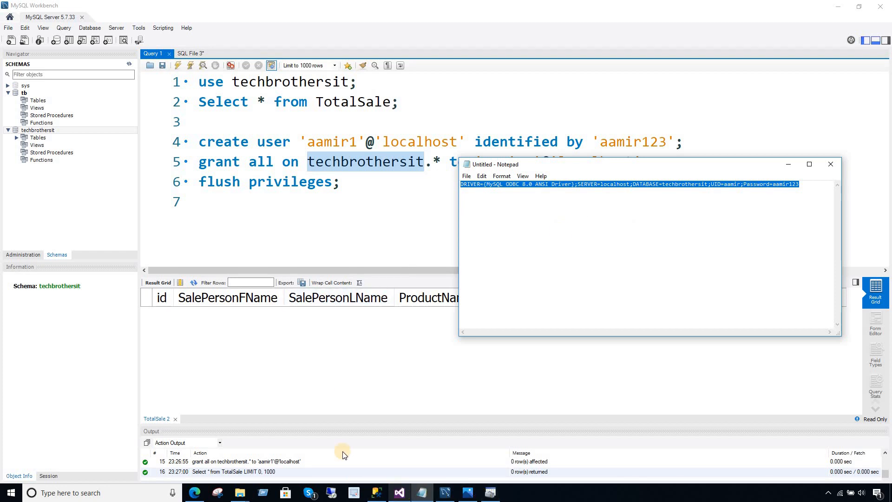
click(399, 493)
click(477, 200)
Paste the copied string into Connection Manager, re-enter the password, and test; access is denied.
key(ctrl+a)
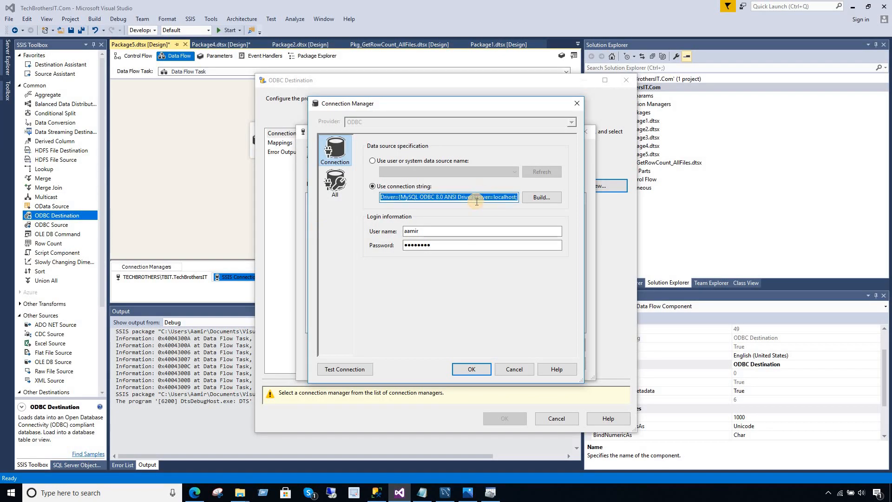
key(ctrl+v)
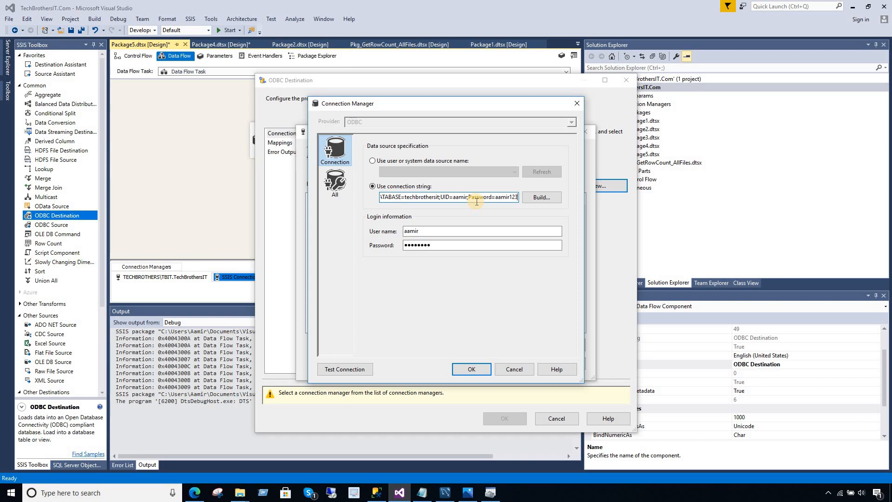
double_click(411, 231)
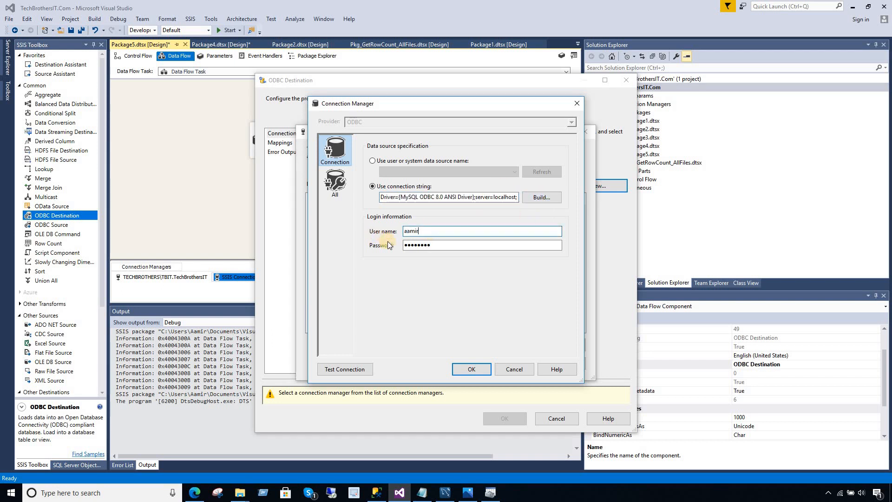
key(Tab)
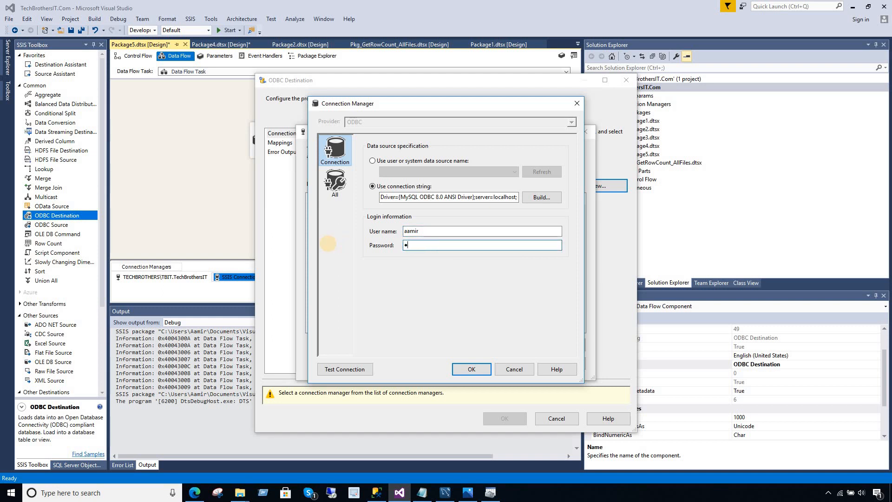
click(351, 368)
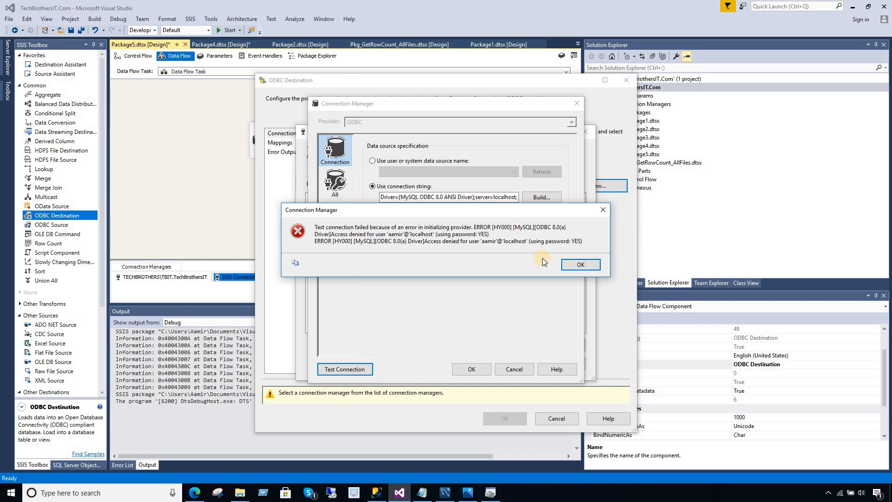
Dismiss the access-denied error and check User and Password in the MySQL ODBC driver settings.
click(581, 265)
click(472, 197)
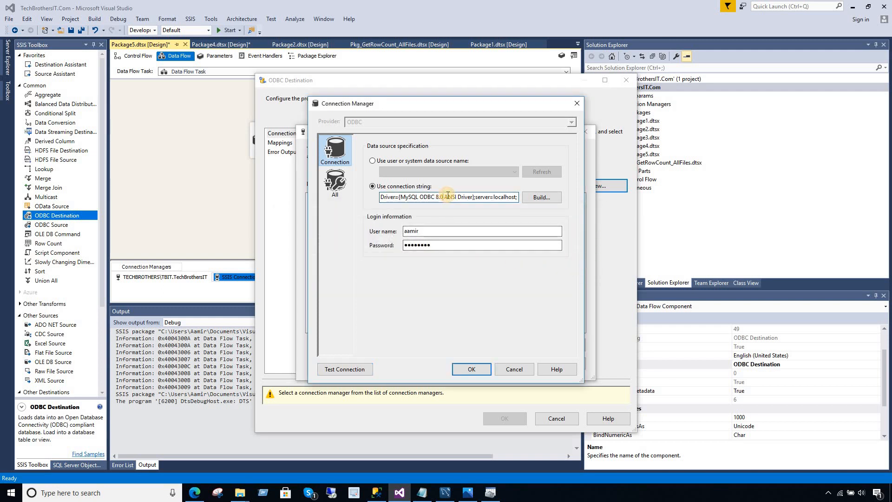
click(539, 198)
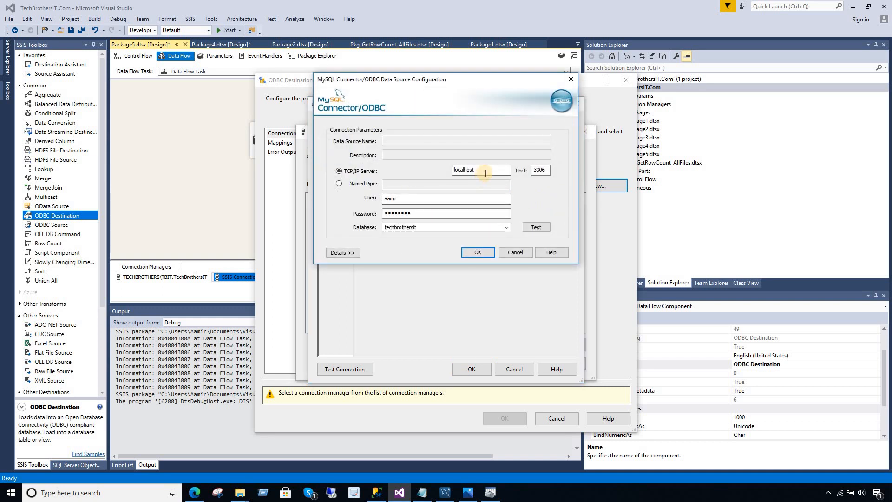
click(402, 199)
click(416, 213)
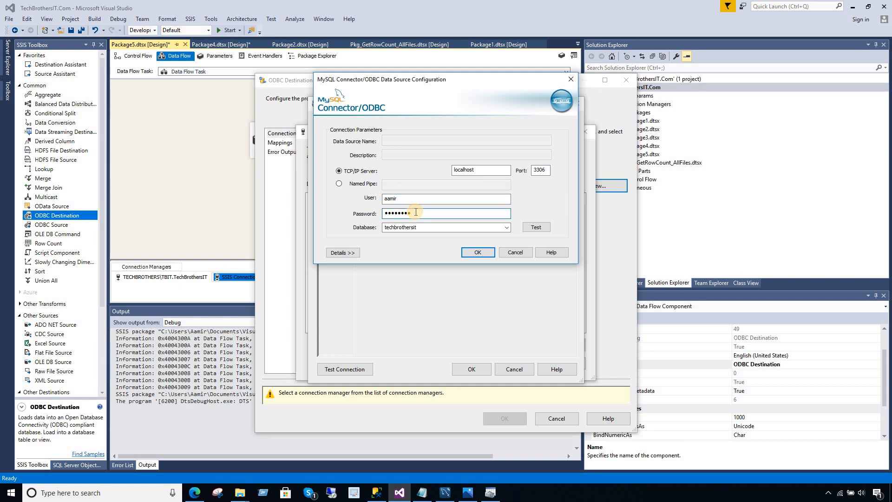
click(444, 494)
Execute 'use techbrothersit;' in Workbench, then bring the Notepad connection string forward.
click(255, 108)
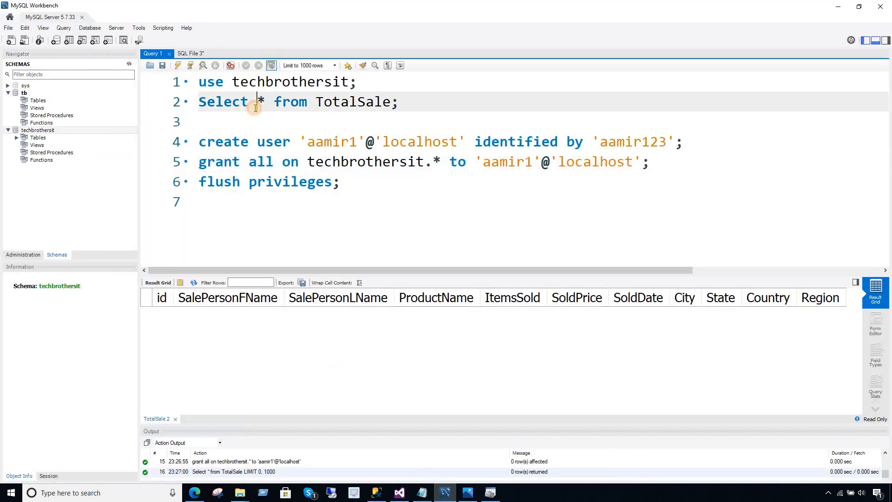
drag(358, 82, 132, 79)
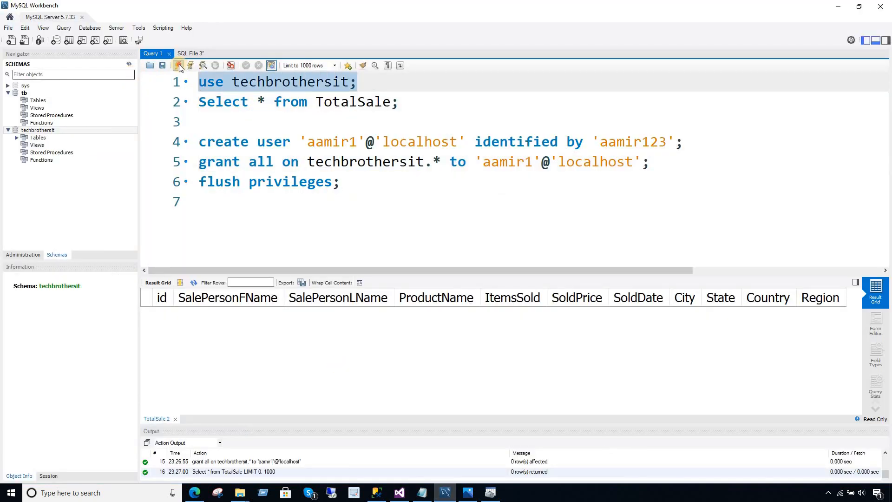
click(178, 66)
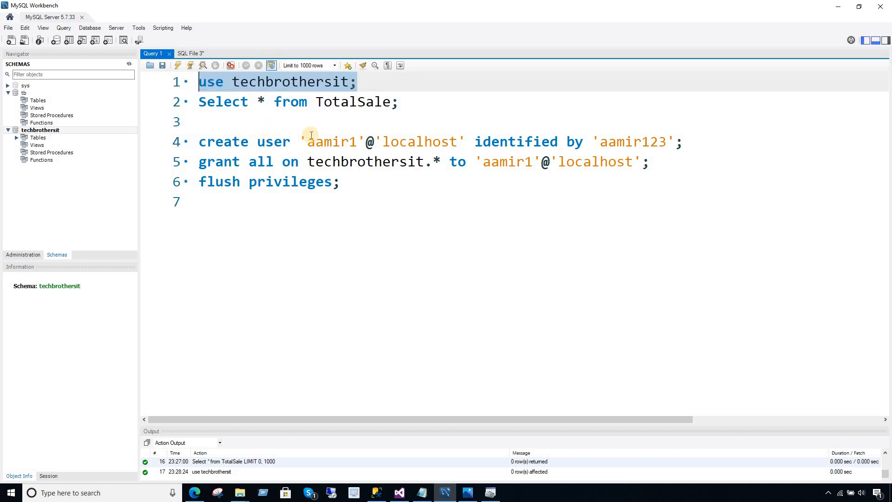
click(360, 142)
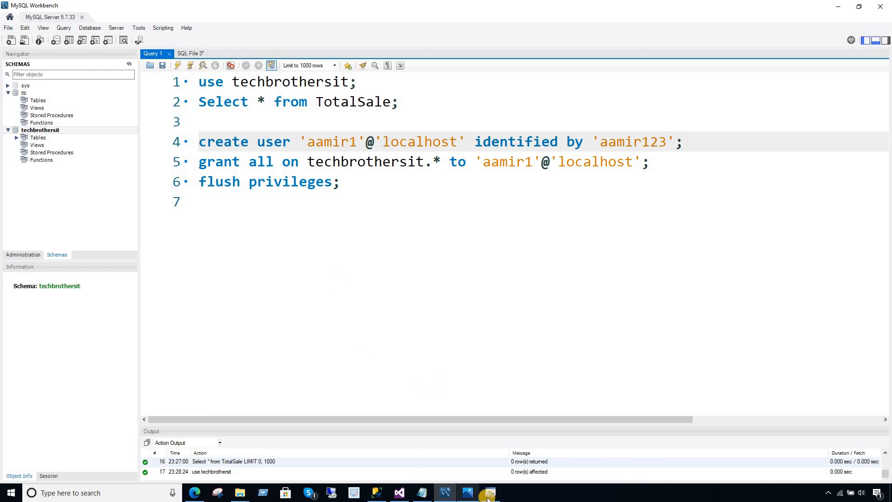
click(422, 493)
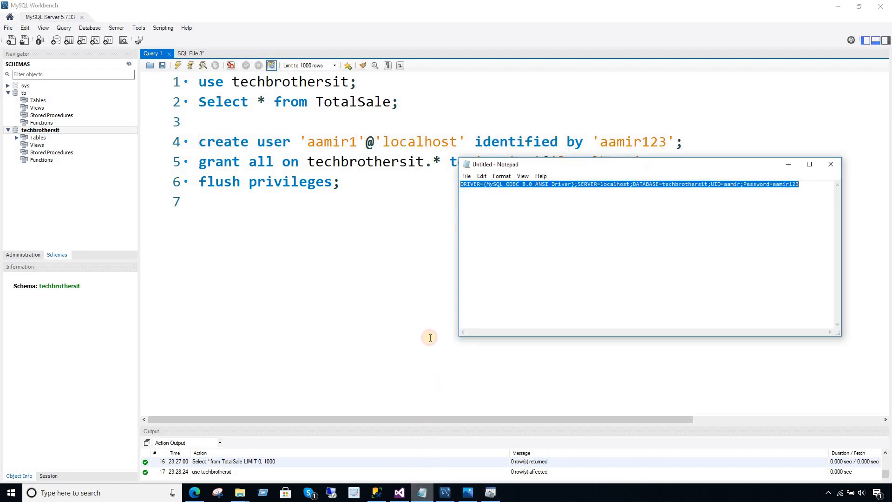
Append 1 to the connection string's UID value and copy the whole string.
click(627, 198)
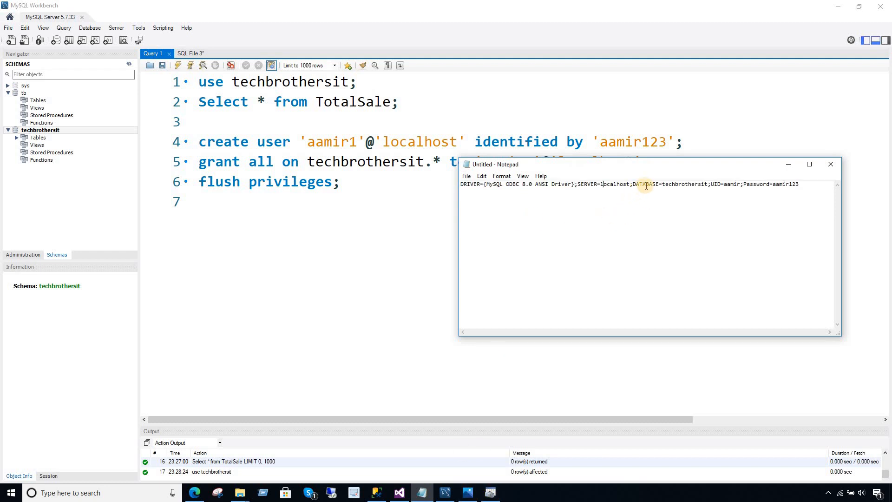
click(739, 184)
text(1)
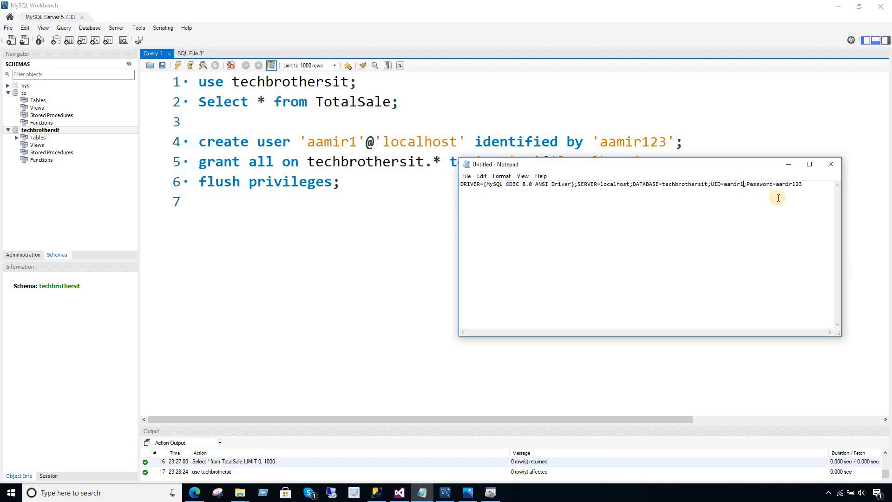
drag(807, 183, 379, 192)
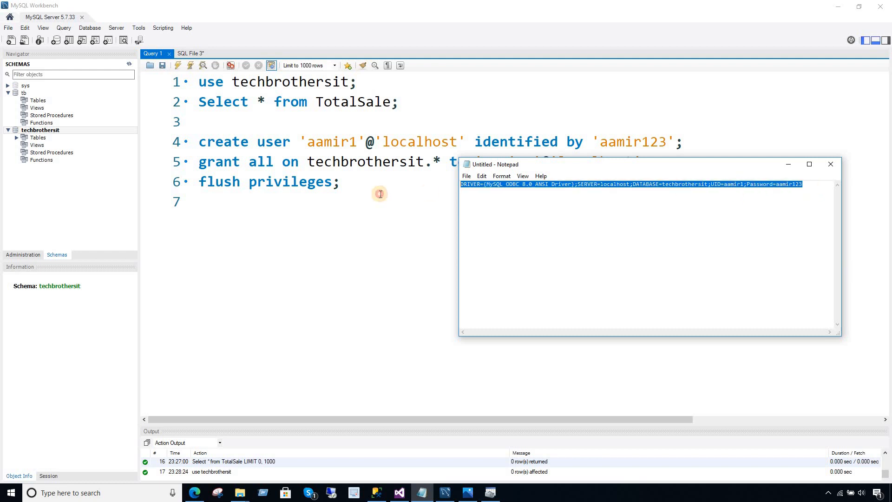
right_click(478, 185)
click(493, 215)
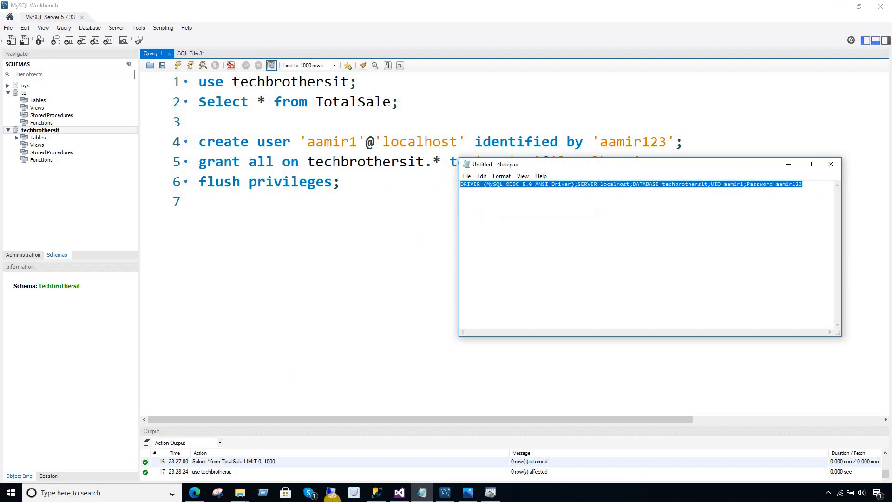
Accept the ODBC driver settings and append 1 to the Connection Manager user name.
click(376, 492)
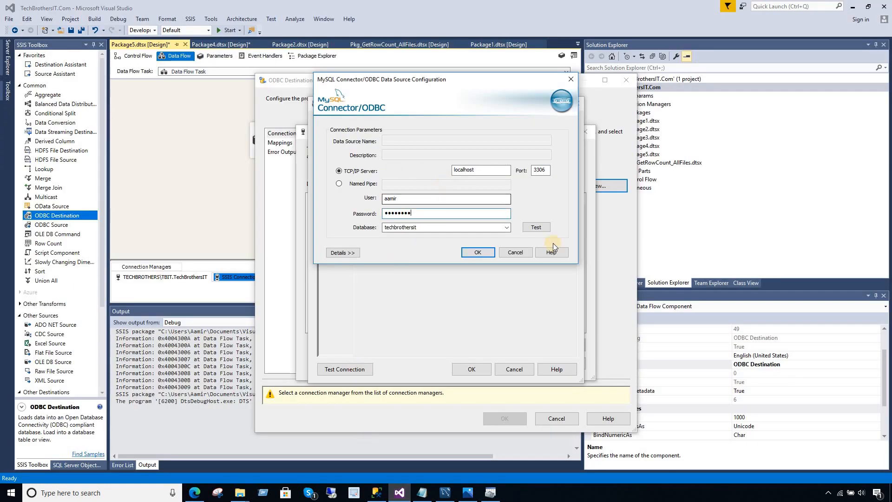
click(477, 252)
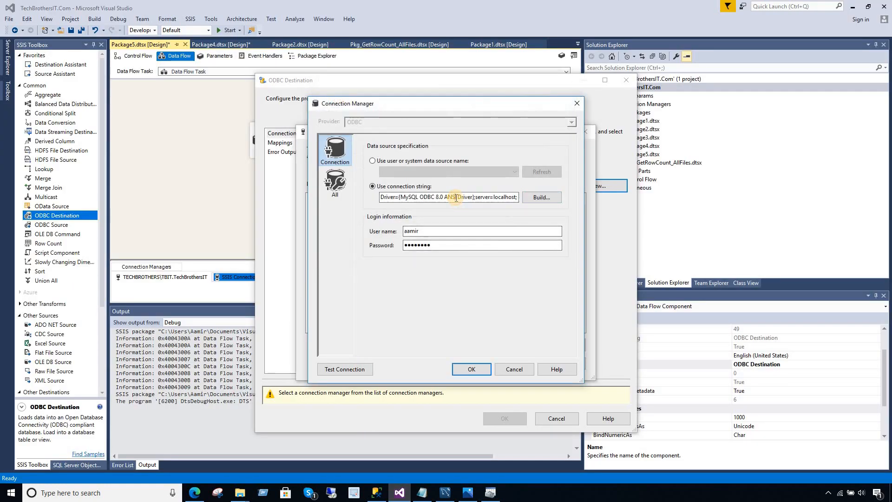
key(ctrl+a)
click(457, 231)
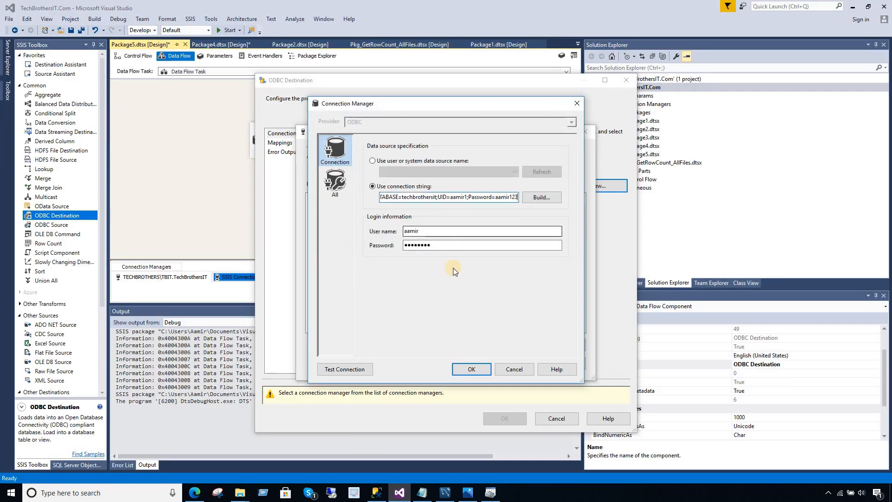
text(1)
Enter the new user's password, test the connection successfully, and save it.
click(463, 244)
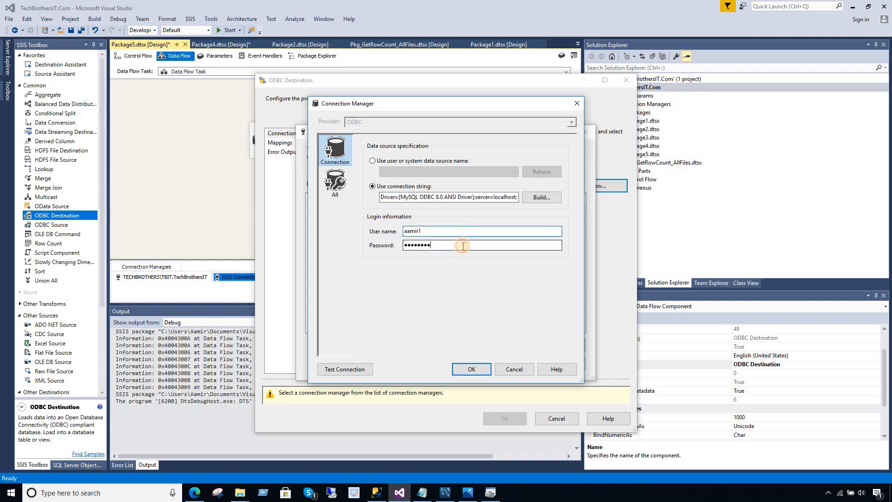
key(ctrl+a)
text(***)
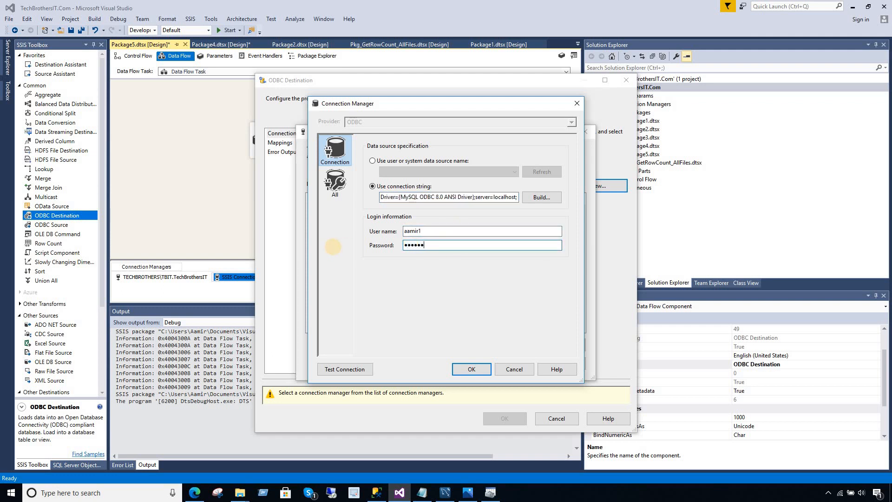
click(333, 368)
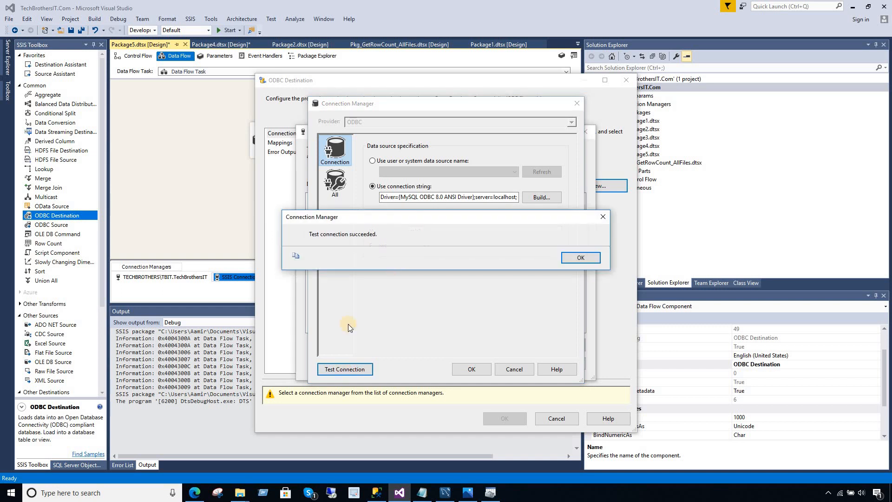
click(568, 257)
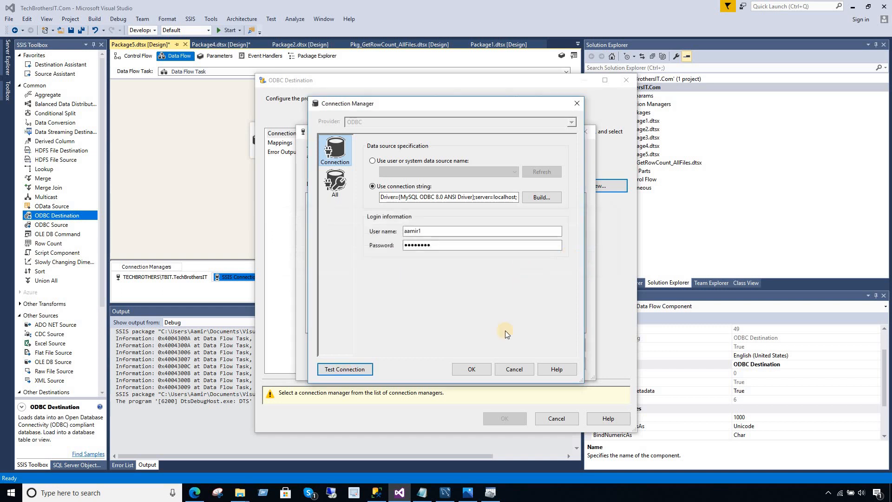
click(482, 370)
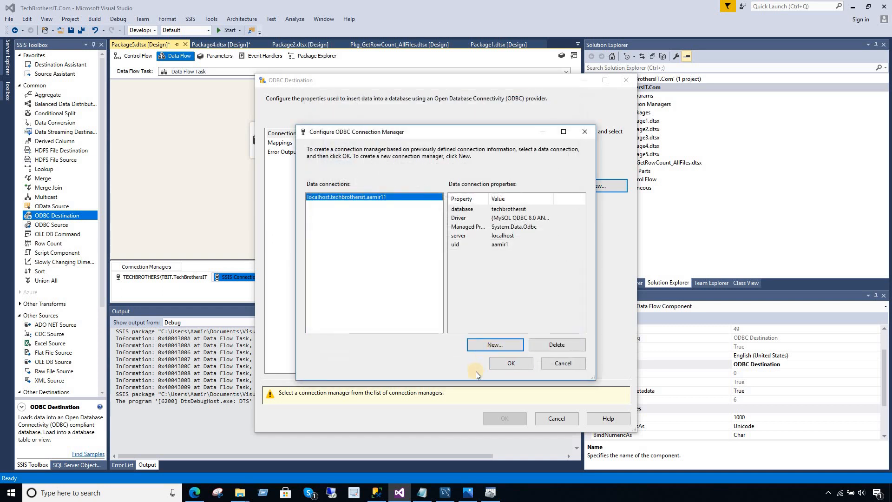
click(445, 493)
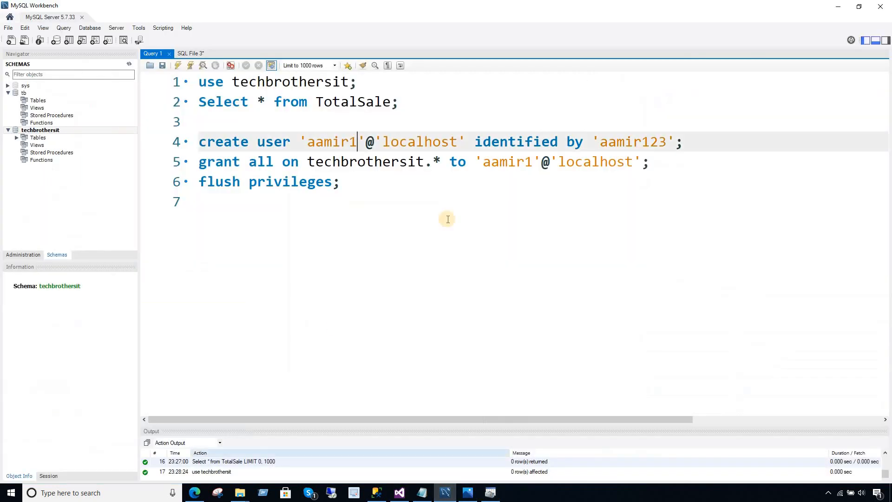
Look over the tb create user line in the SQL File 3 script.
click(191, 54)
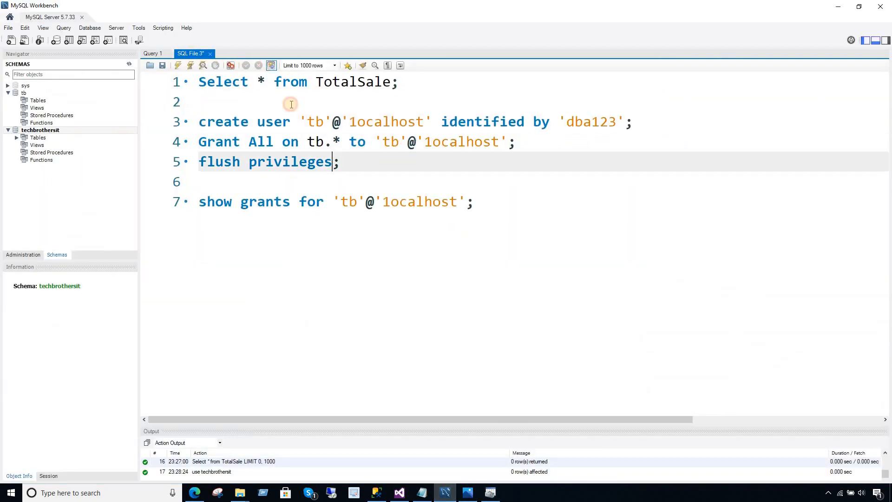
click(337, 144)
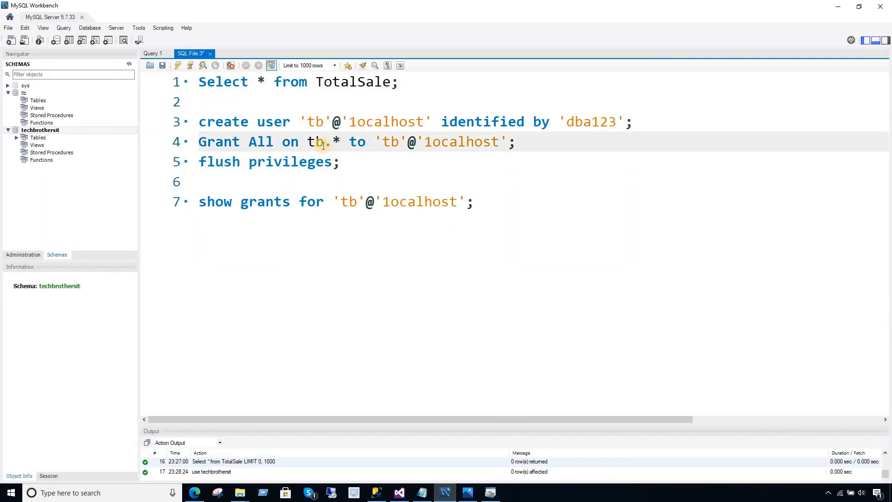
click(324, 121)
click(373, 122)
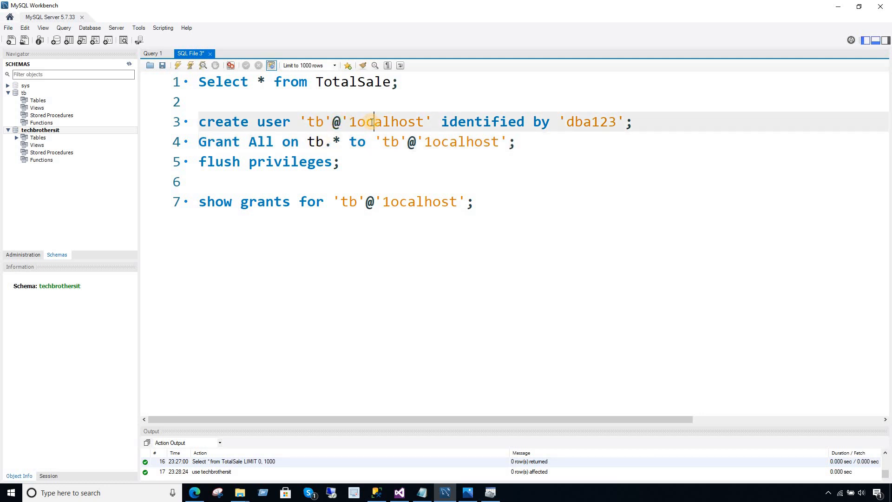
click(466, 122)
click(159, 53)
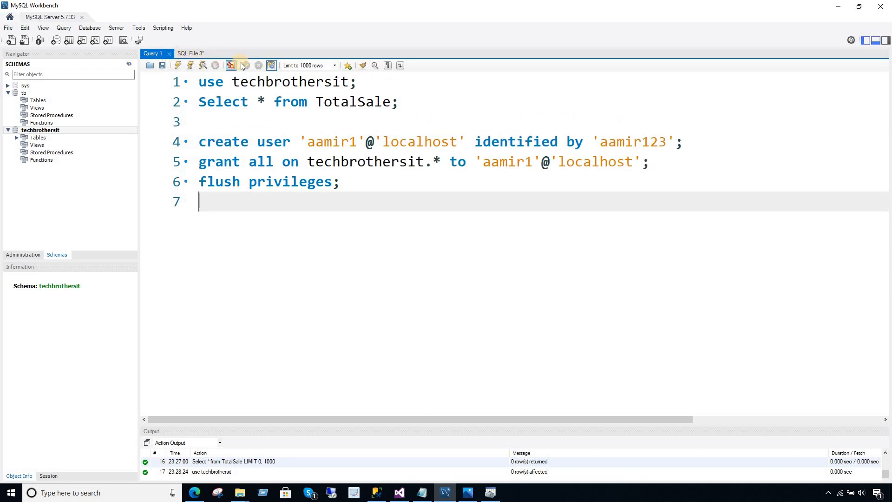
Copy the create user, grant and flush statements from Query 1 into SQL File 3 below line 6.
click(324, 162)
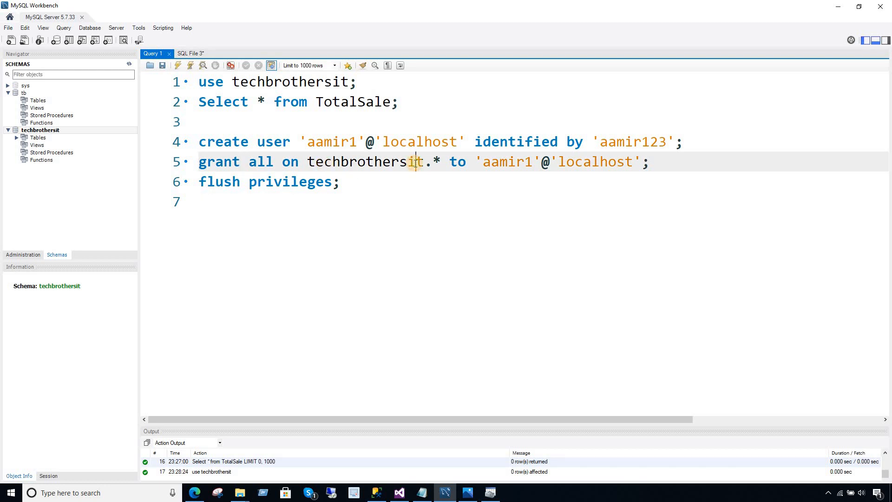
drag(346, 185, 199, 142)
right_click(262, 156)
click(285, 194)
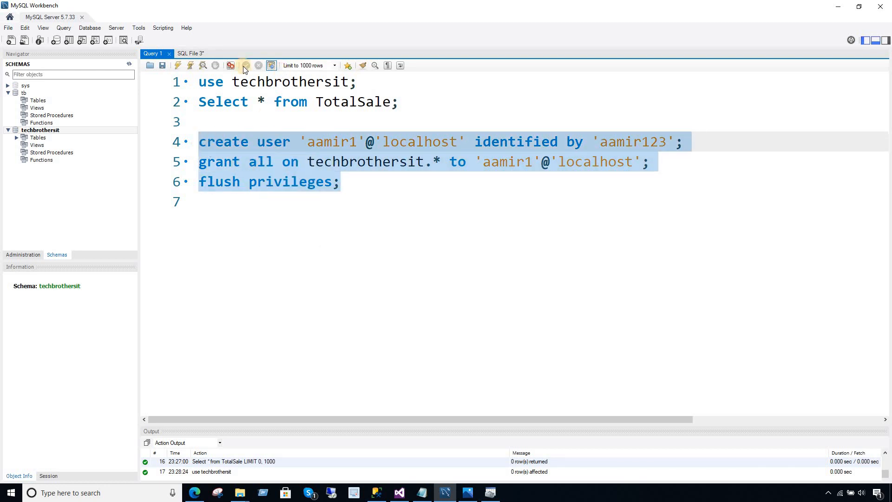
click(191, 54)
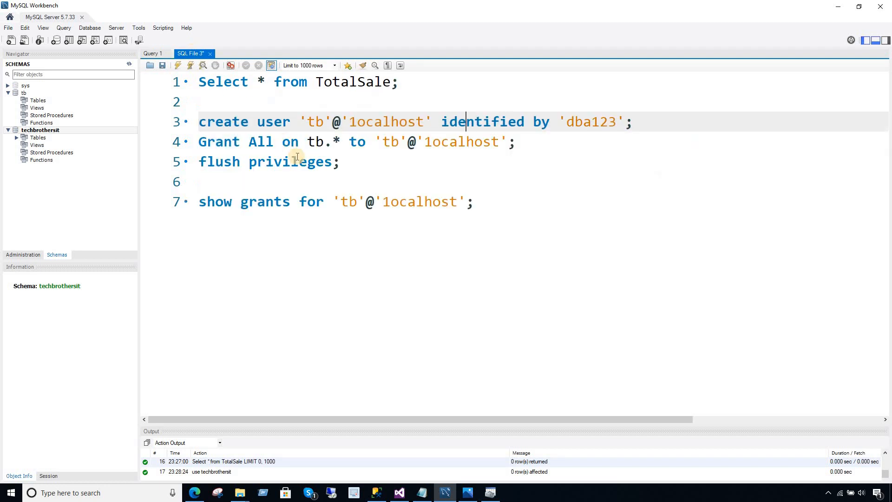
click(415, 177)
key(Return)
key(Return)
key(ctrl+v)
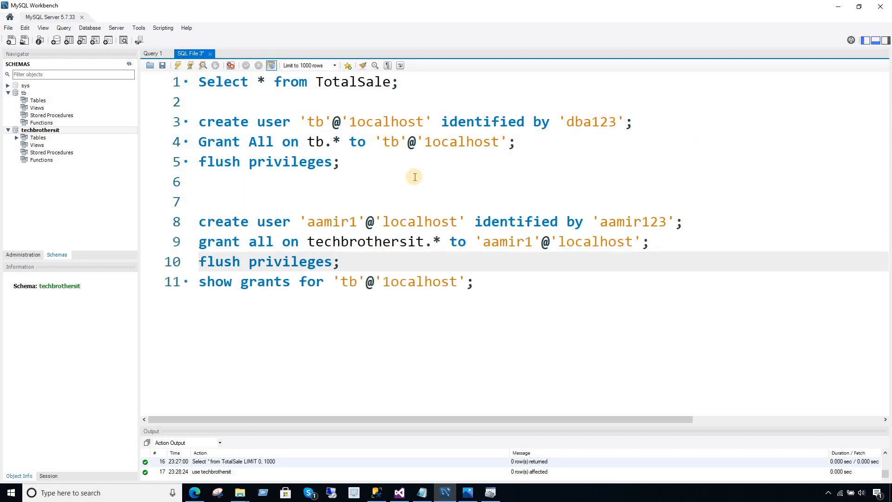
key(Return)
key(Return)
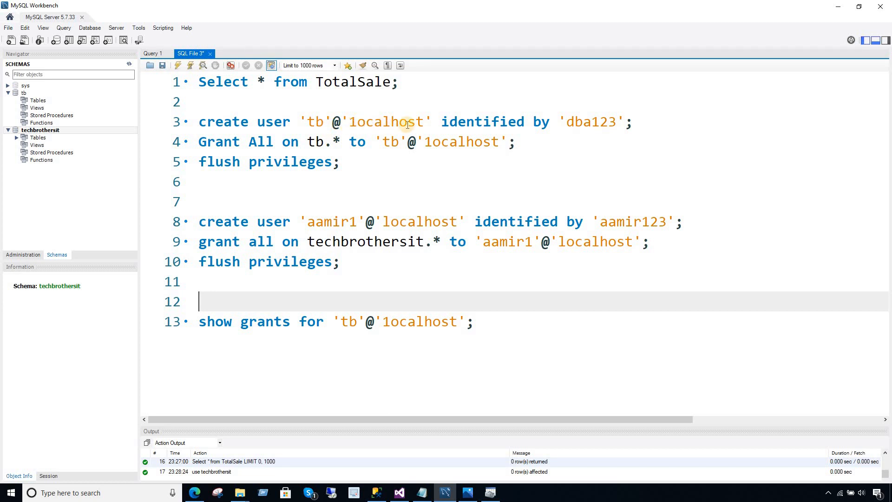
Review the create user statement on line 3 of the script.
click(346, 123)
click(449, 123)
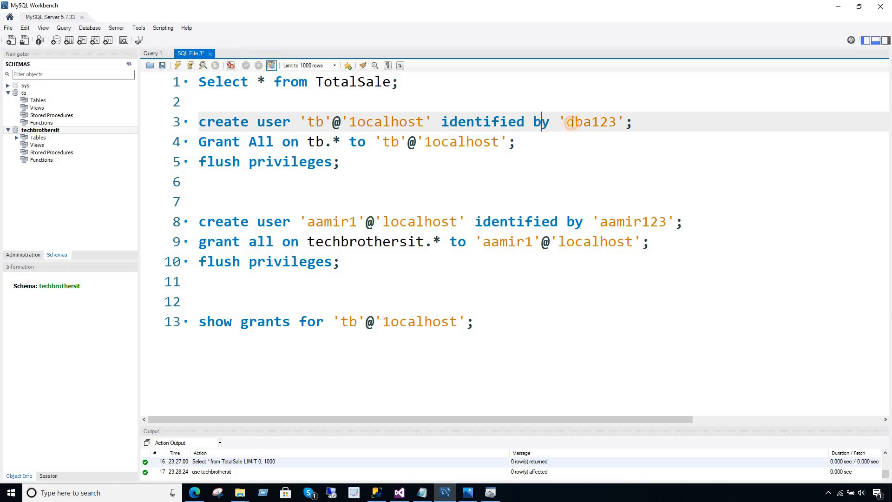
click(625, 123)
click(422, 491)
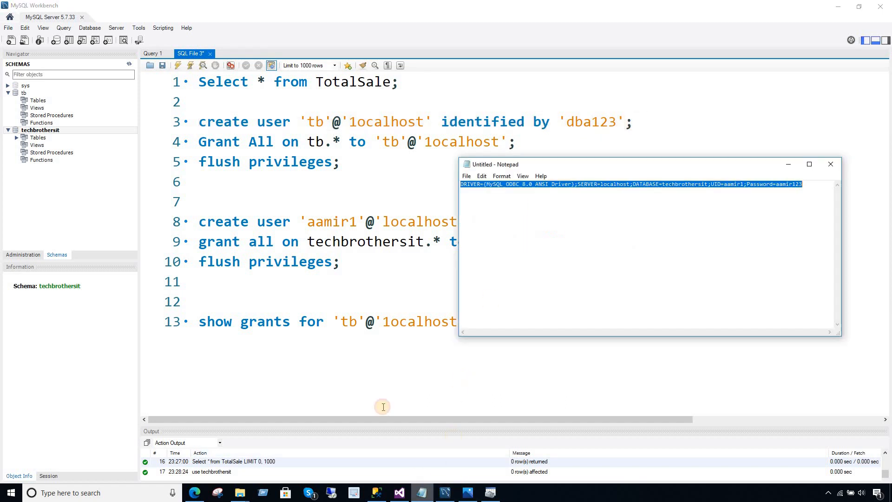
Close the unchanged connection configuration and set the connection string's UID to tb.
click(403, 492)
click(553, 364)
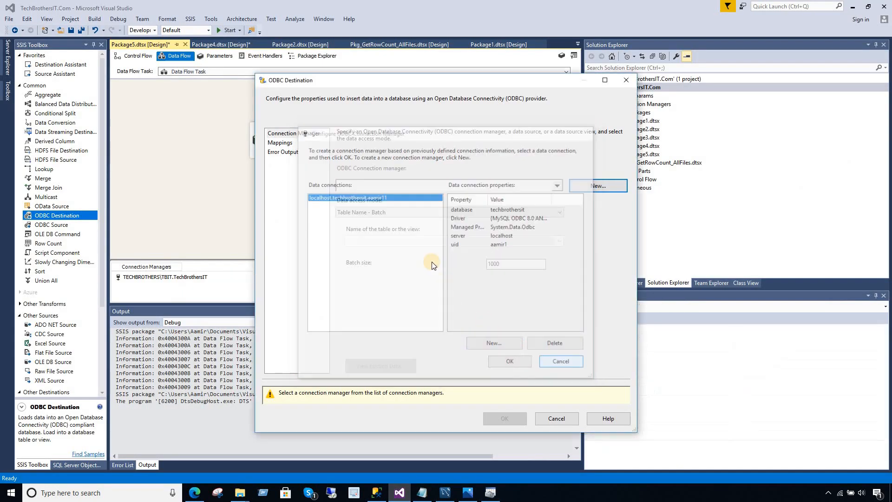
click(422, 493)
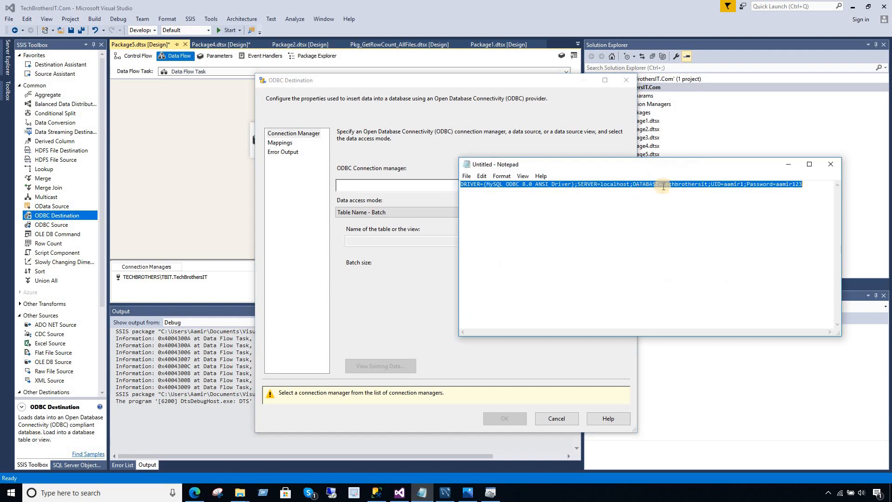
click(663, 184)
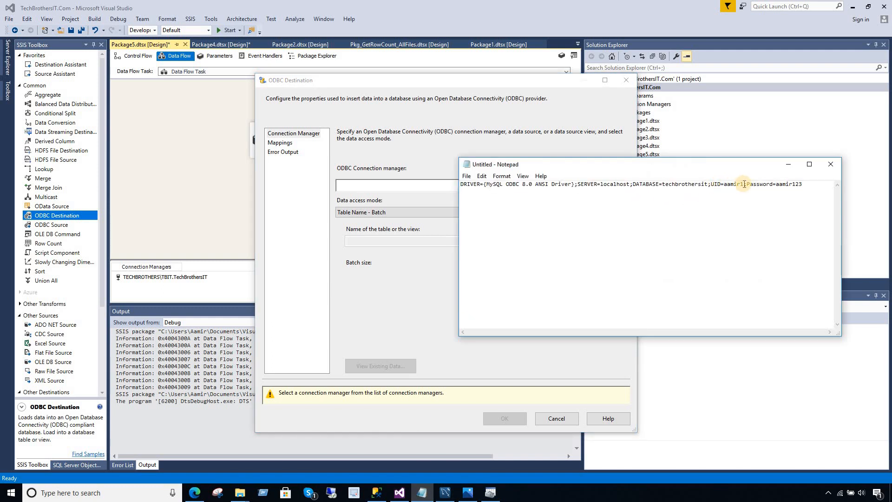
double_click(736, 184)
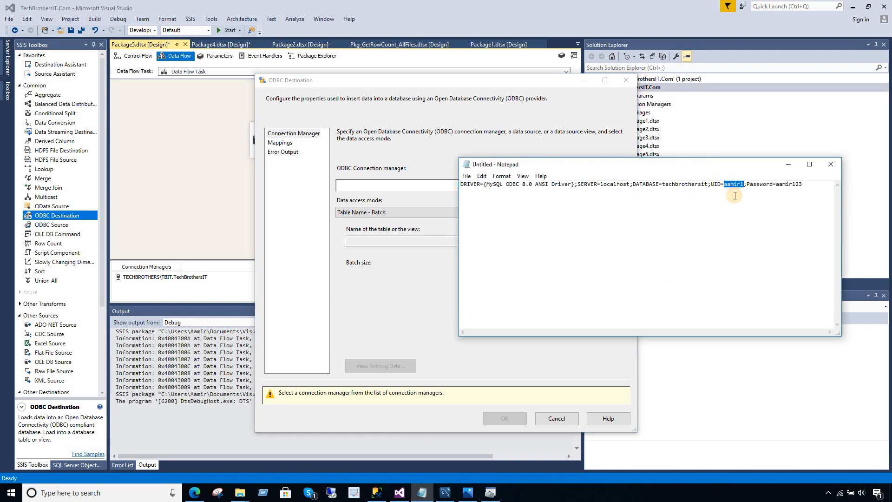
text(tb)
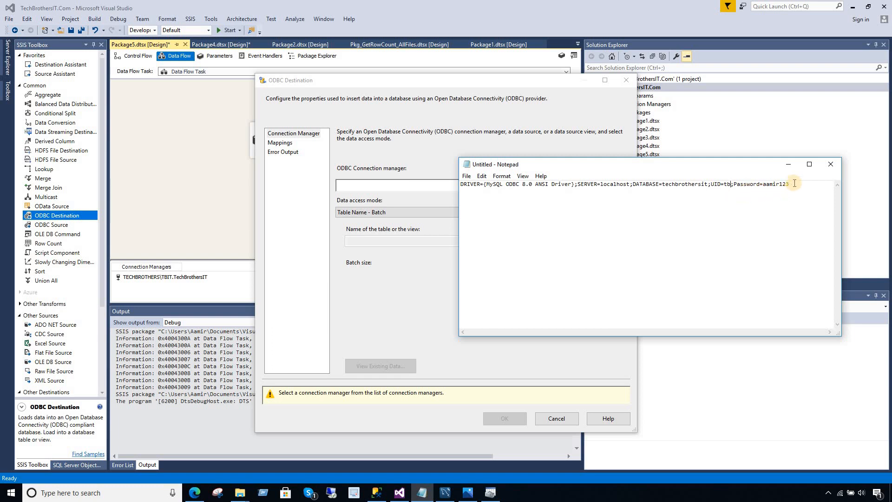
Shorten the password value and change the DATABASE value to tb.
drag(795, 184, 767, 185)
key(BackSpace)
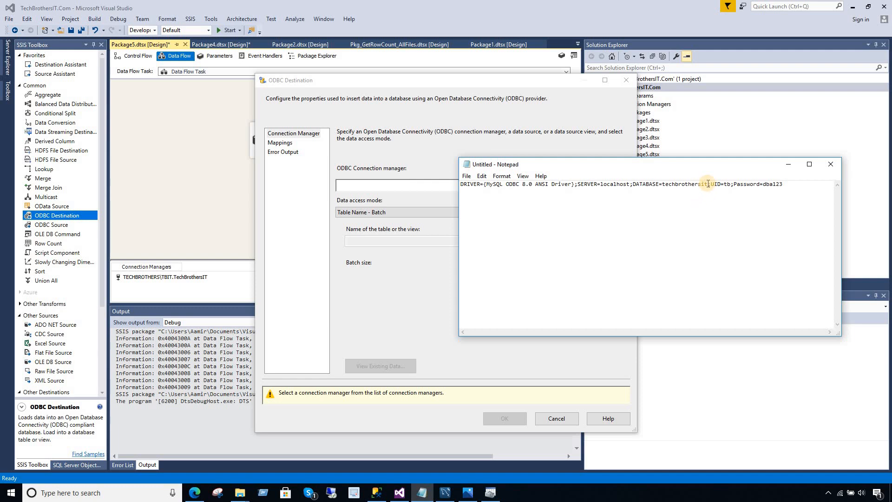
drag(709, 183, 676, 187)
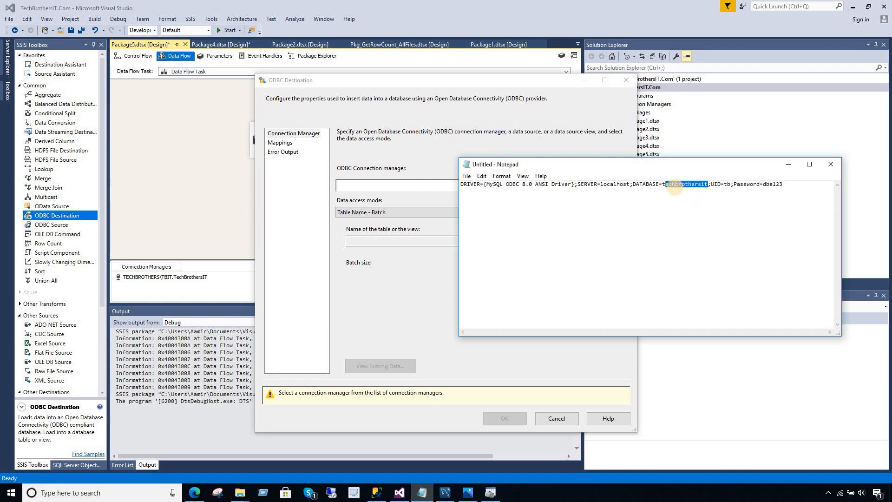
text(b)
Copy the entire edited connection string.
click(749, 184)
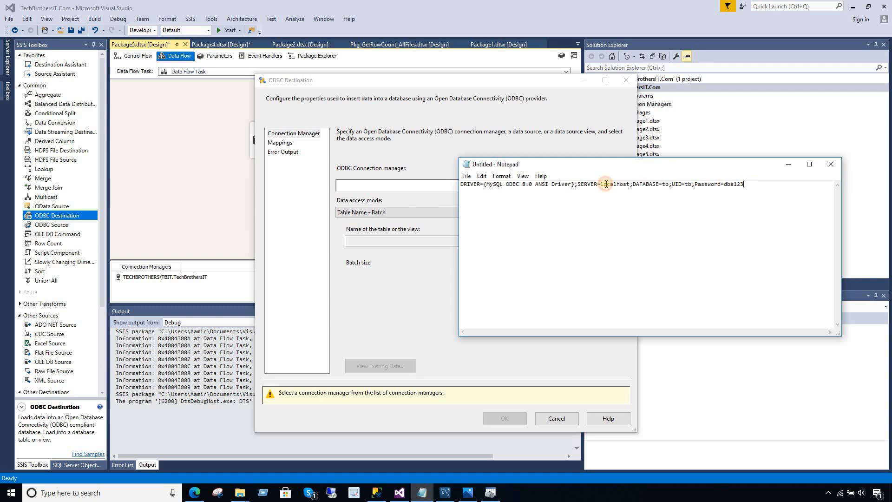
drag(744, 184, 461, 184)
right_click(472, 184)
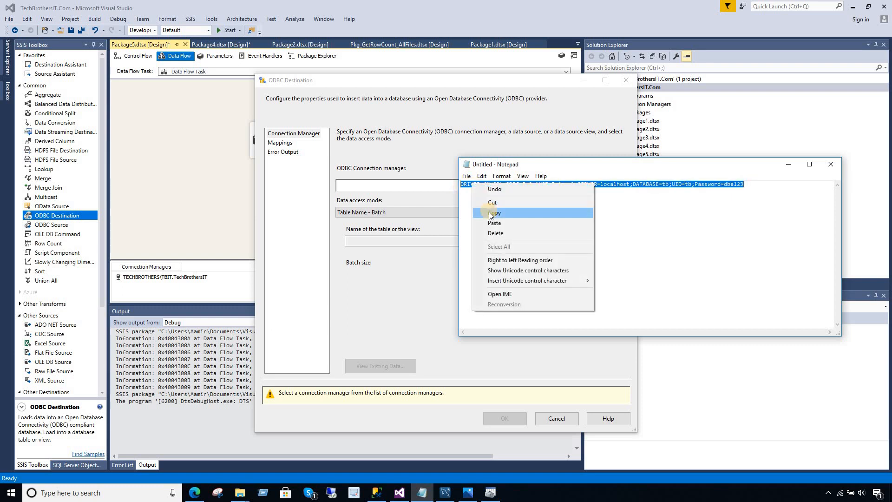
click(491, 213)
click(423, 165)
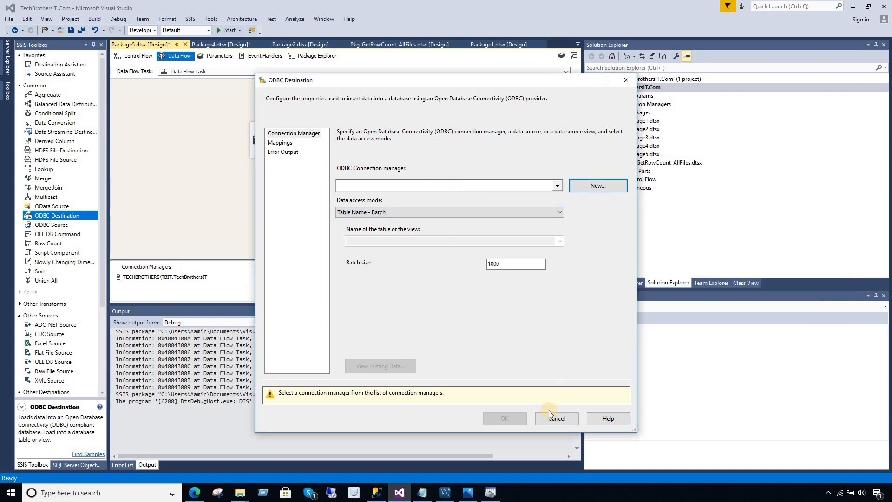
Delete the old localhost data connection and start a new one.
click(590, 186)
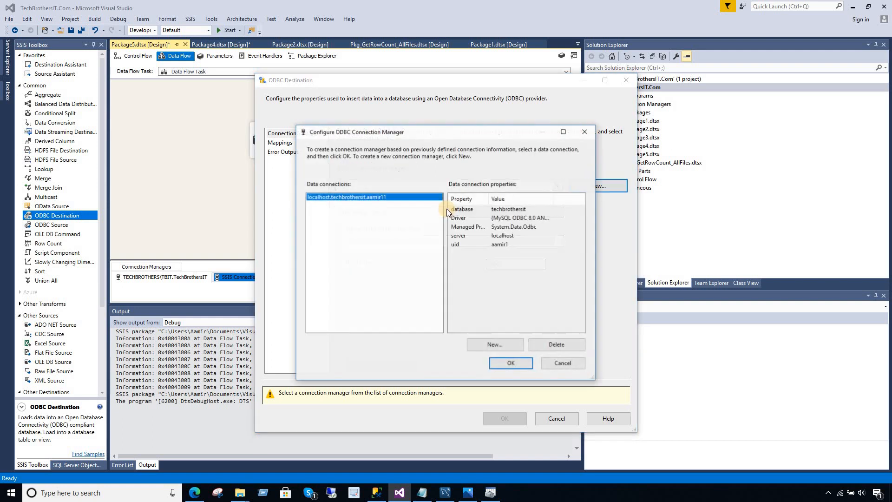
click(555, 364)
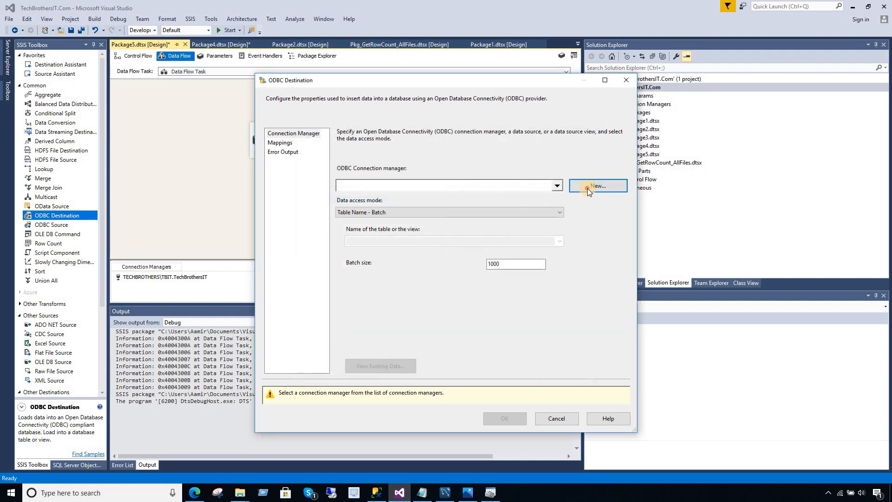
click(588, 188)
click(535, 350)
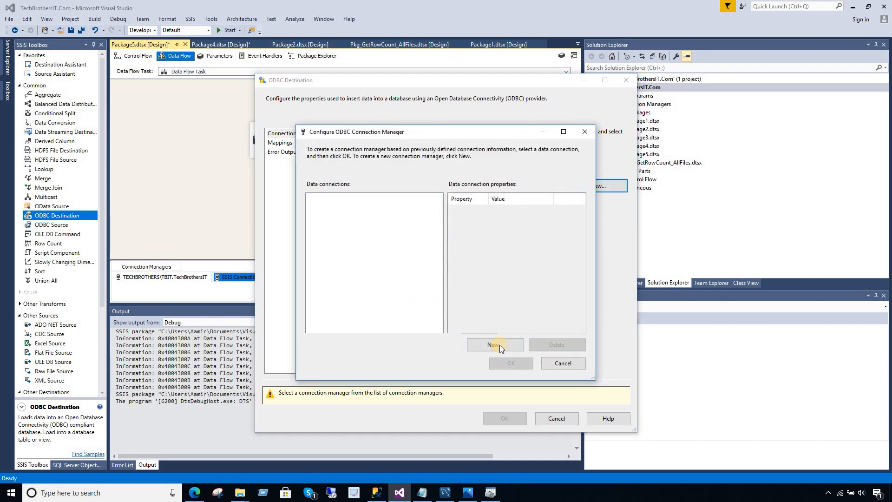
click(500, 345)
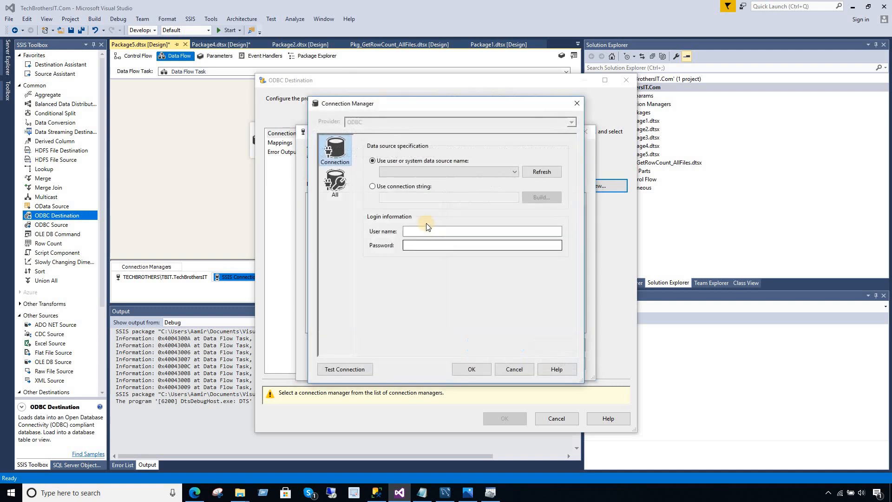
Paste the copied connection string and enter user name tb with its password.
click(373, 187)
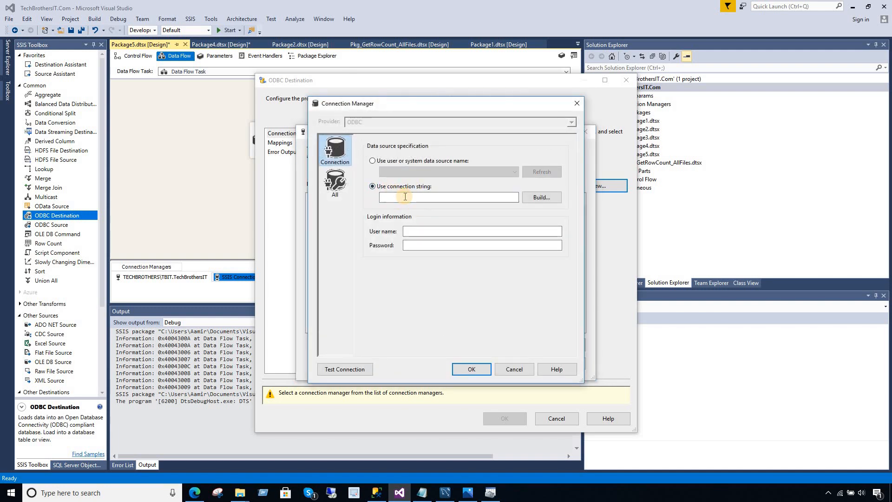
click(405, 196)
key(ctrl+v)
click(478, 233)
text(tb)
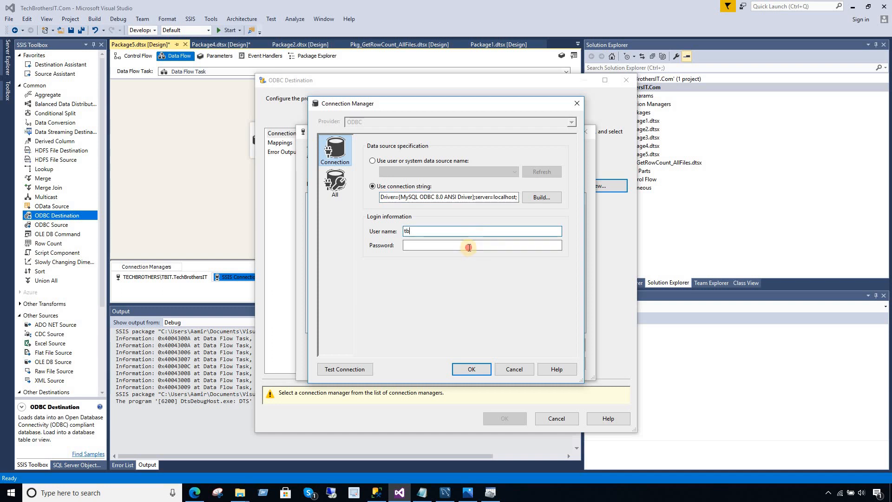
click(469, 247)
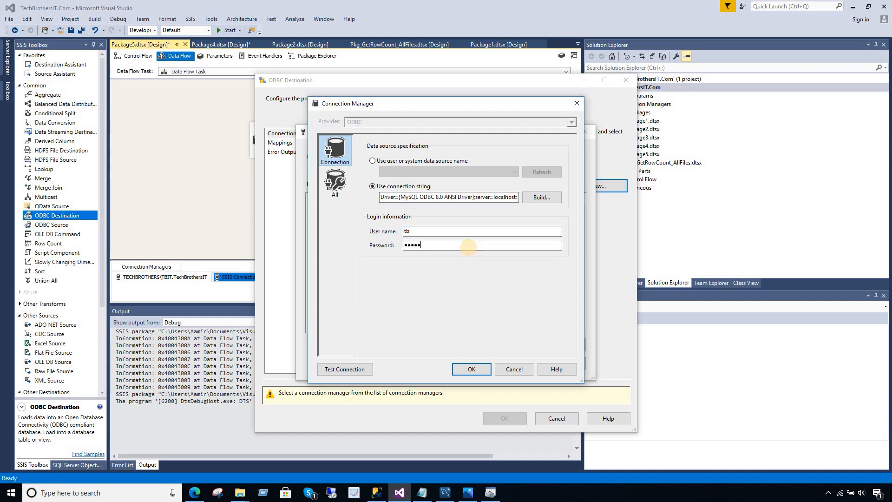
Test the connection, which returns access denied, and review the connection string.
click(366, 370)
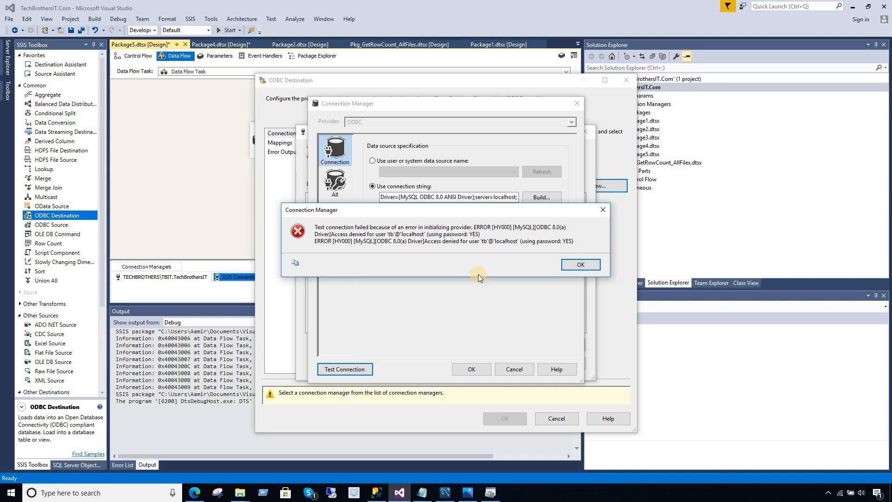
click(576, 264)
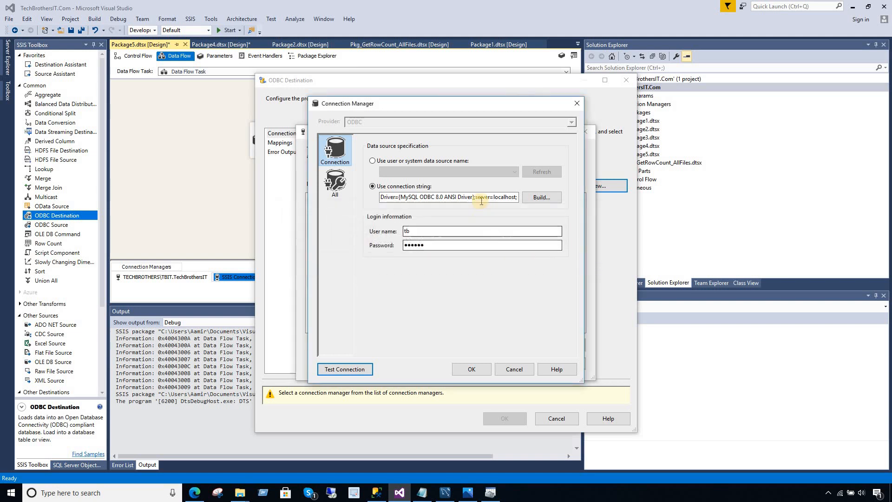
click(484, 199)
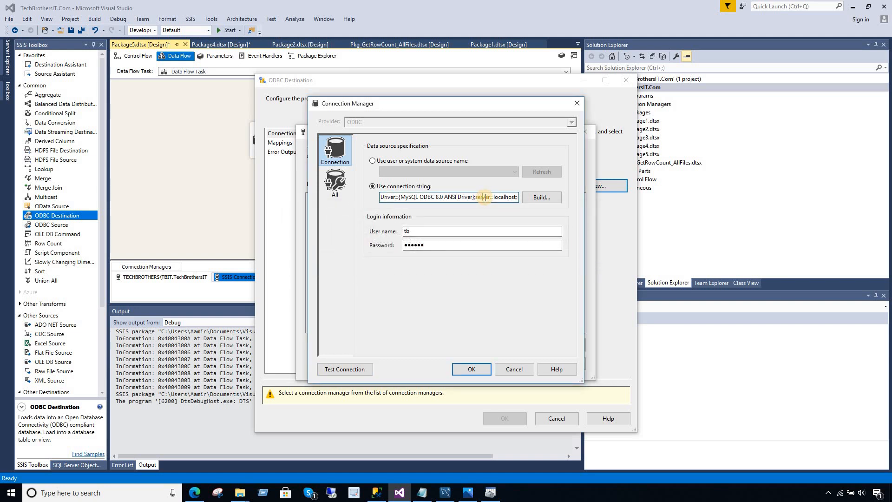
key(Right)
key(Right)
key(Right)
key(Right)
key(Right)
key(Right)
key(Right)
key(Right)
key(Right)
key(Right)
key(Right)
key(Right)
key(Right)
key(Right)
key(Right)
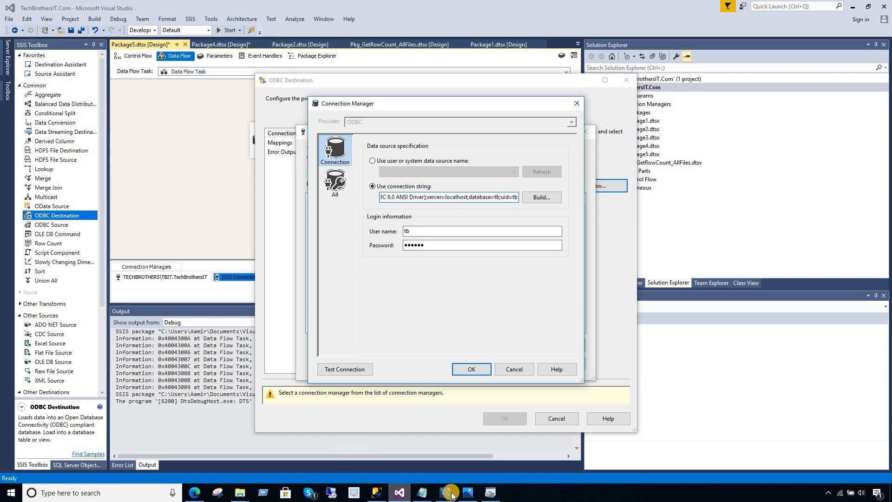
Switch to MySQL Workbench and examine the grant statement on line 4.
click(377, 493)
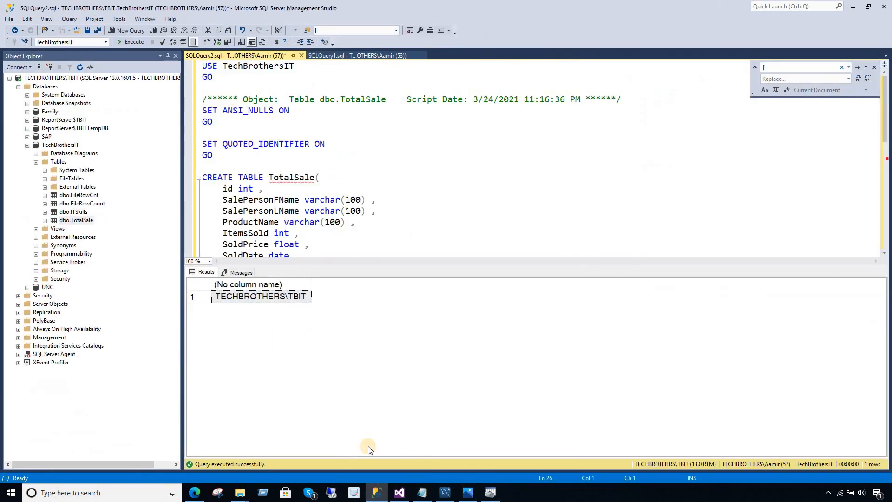
click(446, 494)
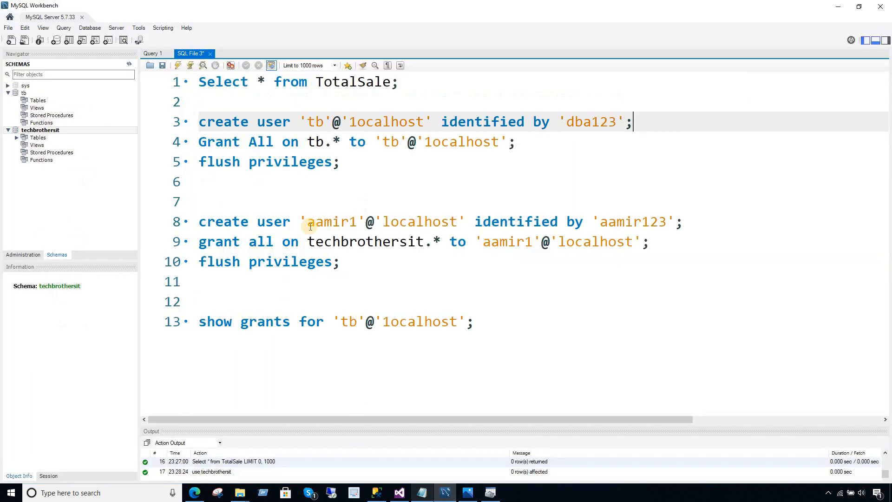
click(376, 194)
click(316, 142)
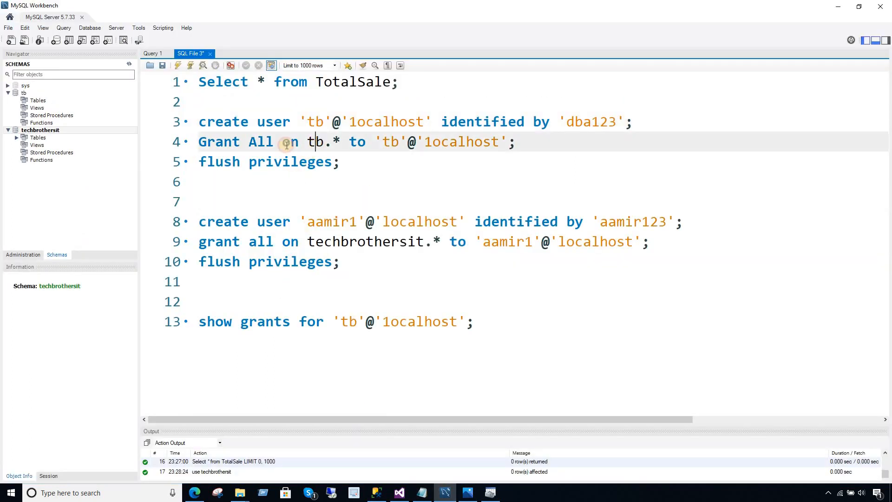
double_click(263, 144)
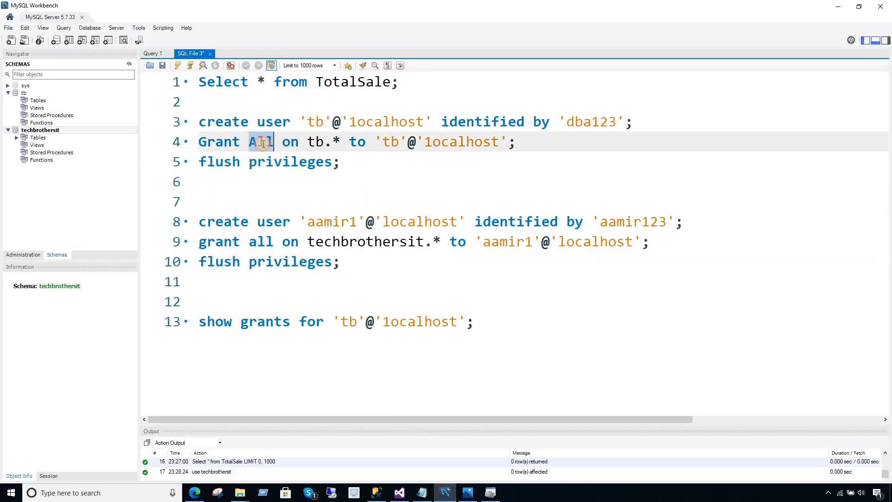
Copy the grant statement from line 9 and paste it onto line 6.
click(283, 242)
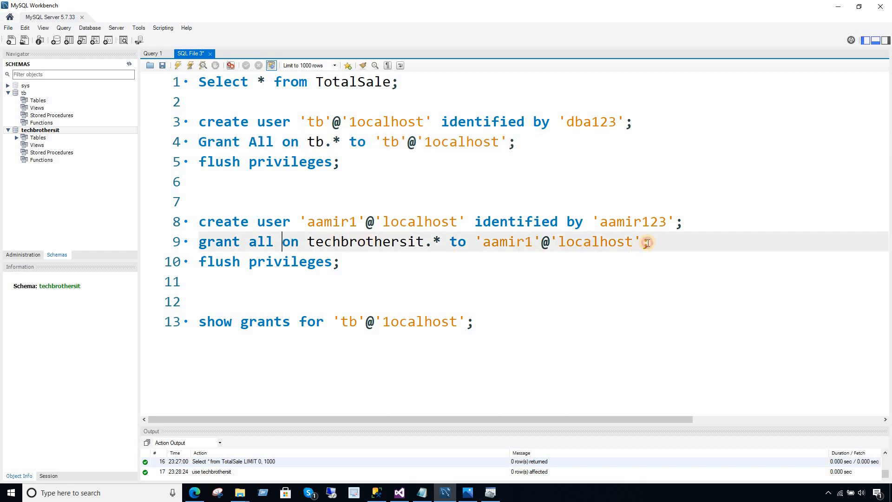
drag(647, 242, 177, 243)
right_click(216, 245)
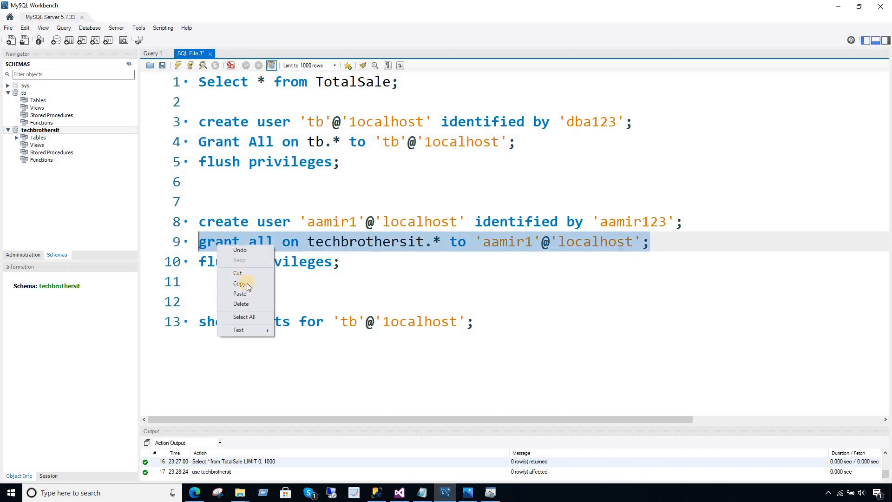
click(247, 283)
click(274, 187)
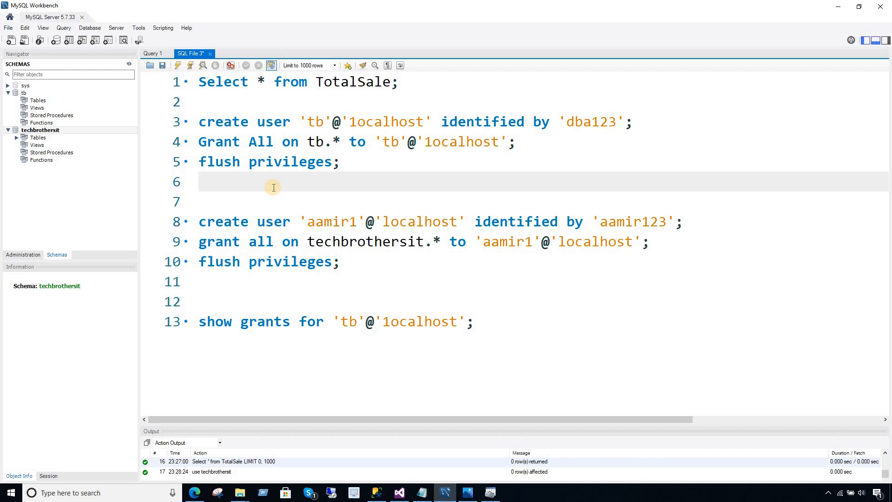
key(ctrl+v)
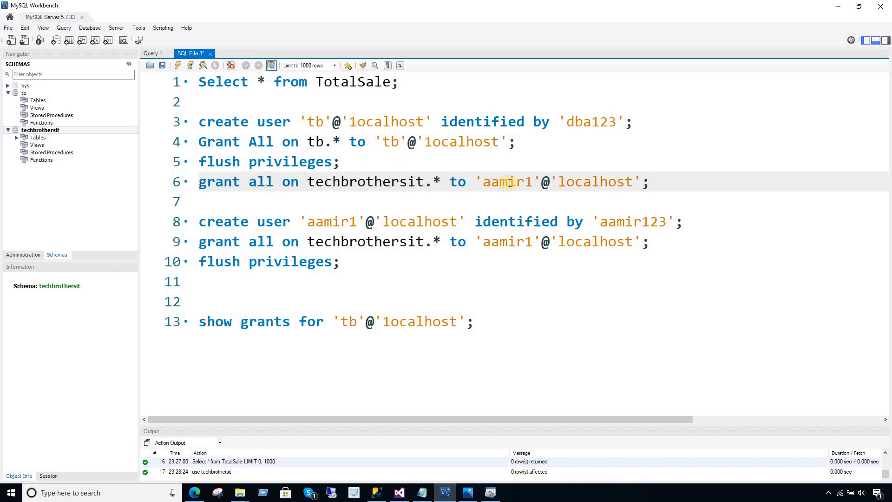
Change line 6's grantee to tb and start a 'show grants for' line below it.
drag(532, 181, 487, 182)
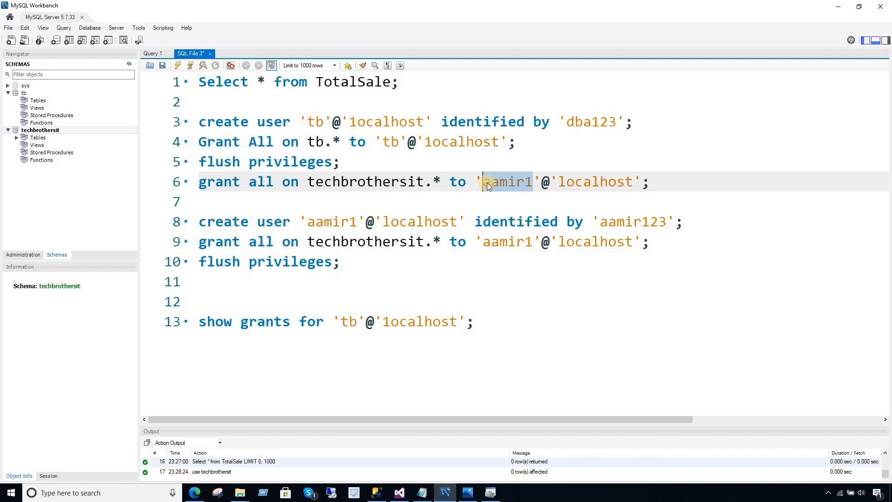
text(tb)
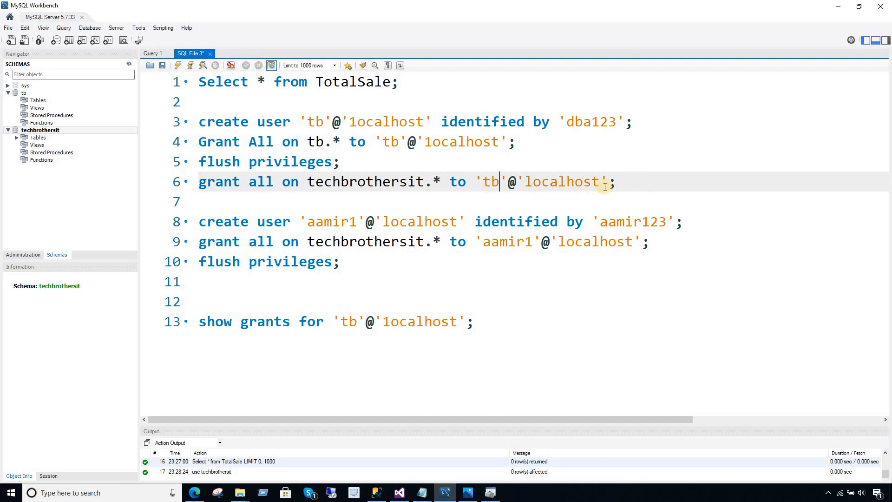
click(622, 184)
key(Return)
key(Return)
text(s)
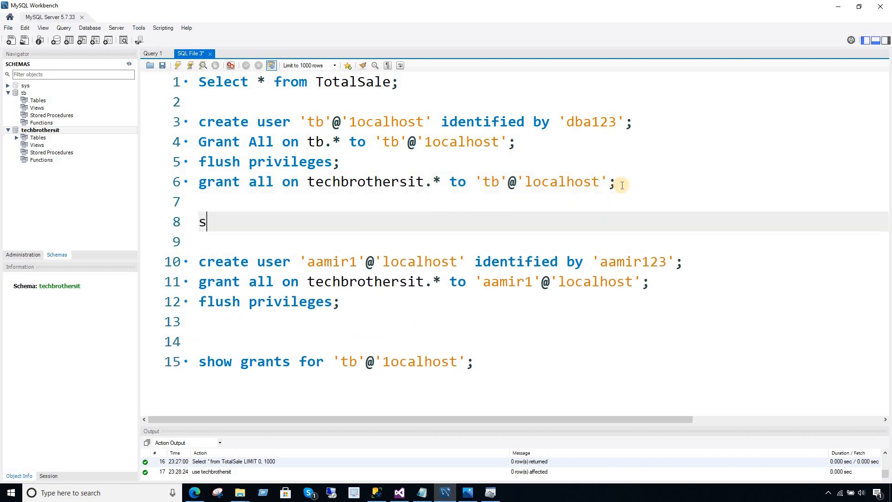
text(how gran)
key(BackSpace)
key(BackSpace)
text(rants for)
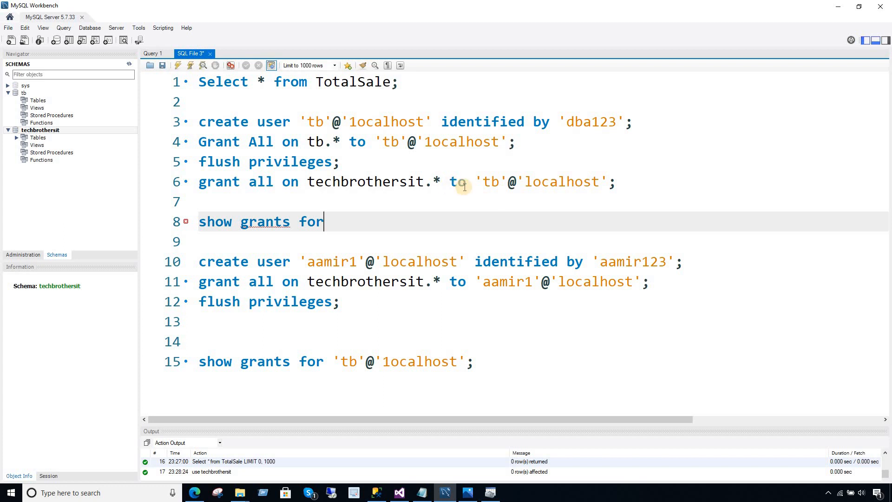
Complete line 8 as show grants for 'tb'@'1ocalhost'; using the account copied from line 3.
double_click(260, 143)
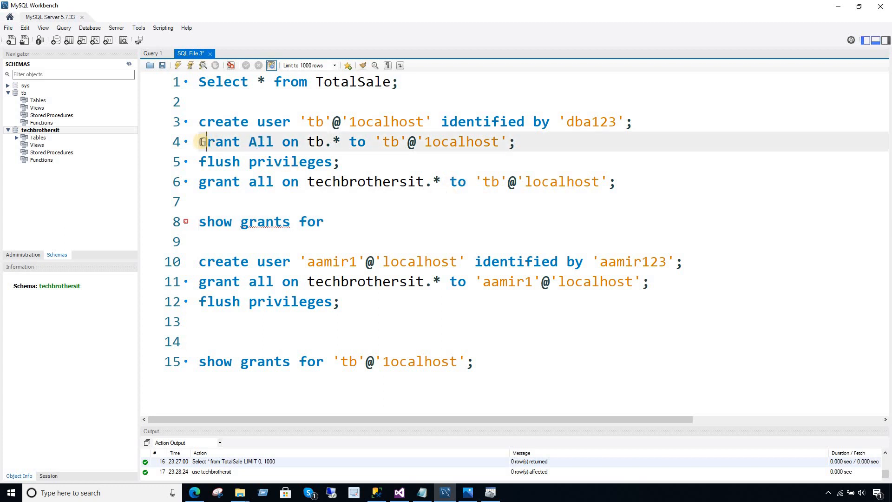
drag(199, 142, 274, 142)
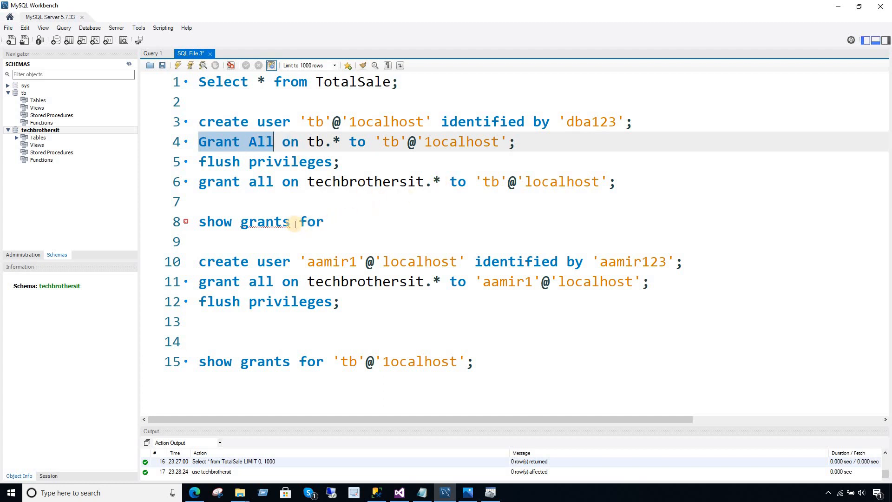
click(325, 222)
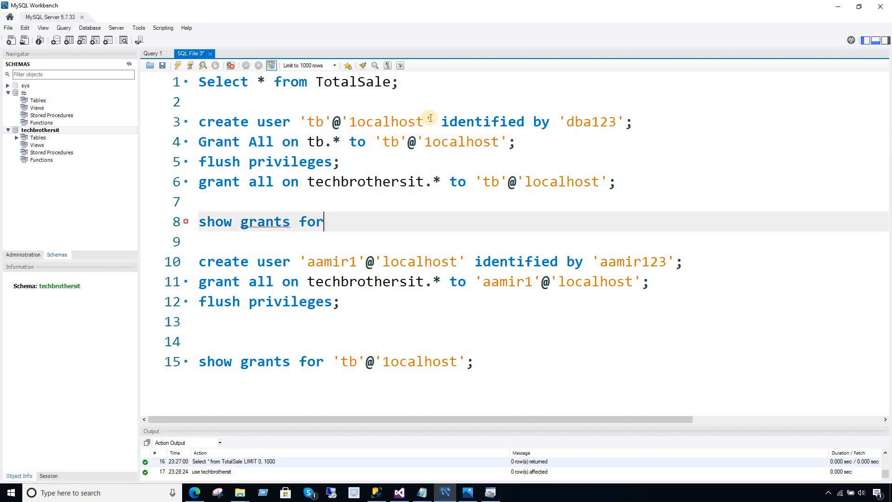
drag(432, 122, 299, 120)
right_click(299, 120)
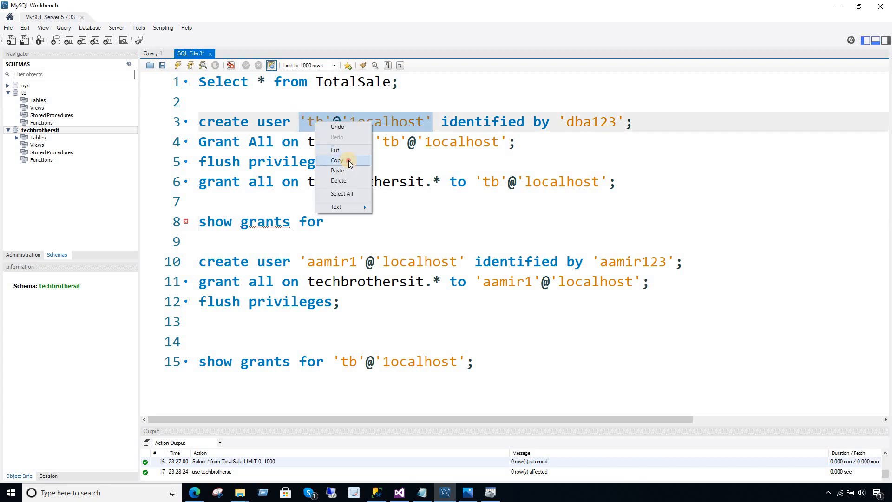
click(349, 161)
click(351, 227)
key(ctrl+v)
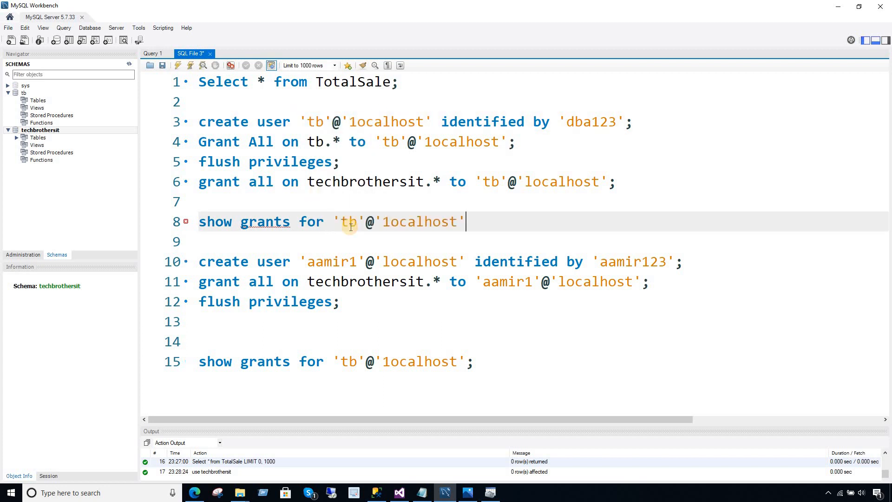
text(;)
click(165, 216)
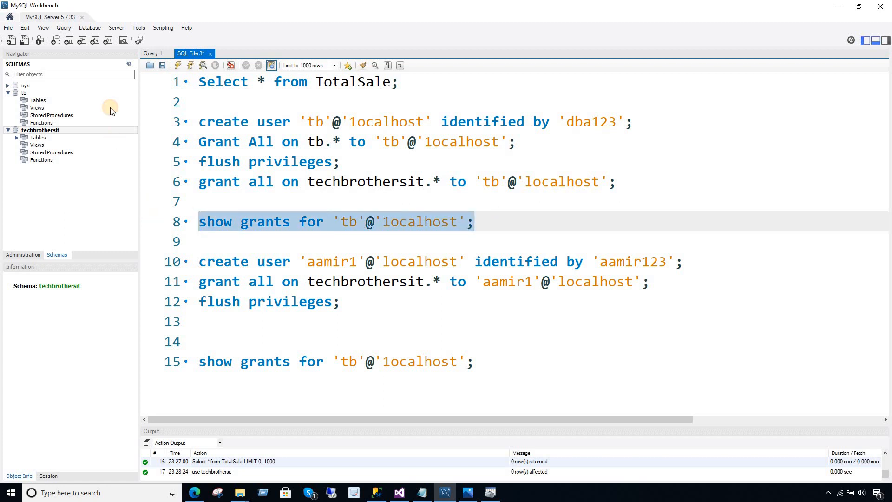
Run show grants for tb and inspect the GRANT ALL PRIVILEGES and GRANT USAGE rows.
click(177, 65)
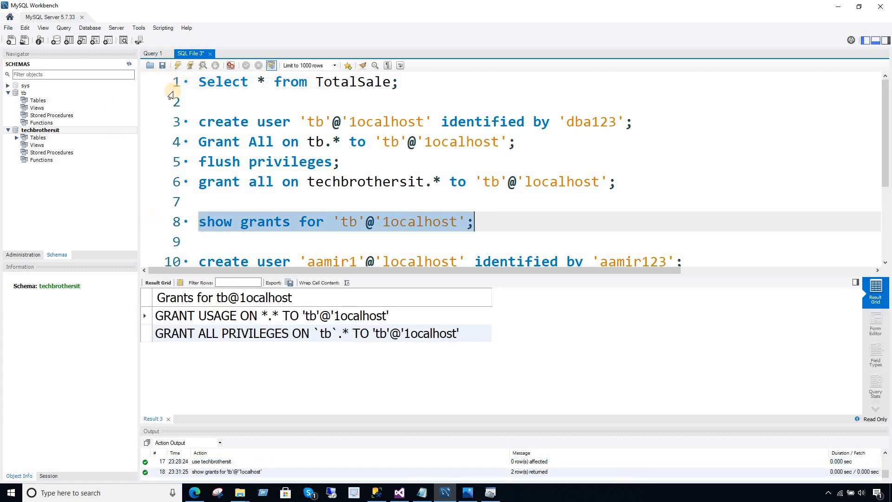
click(273, 342)
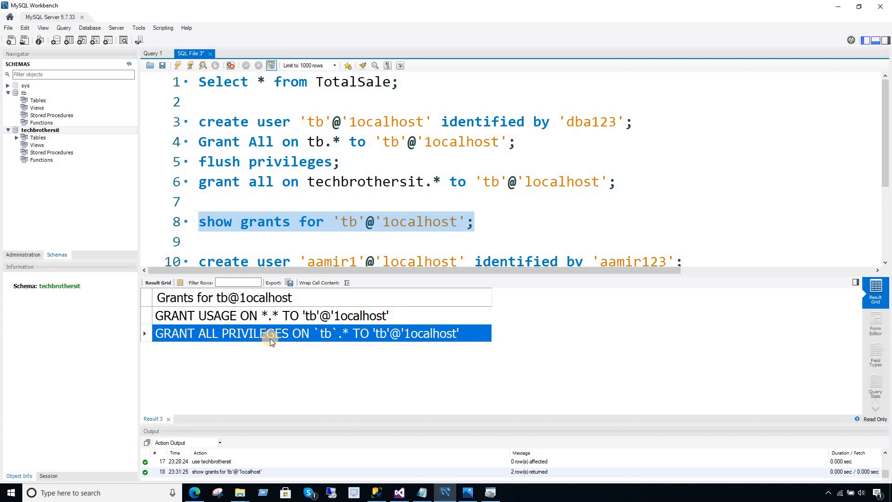
click(294, 320)
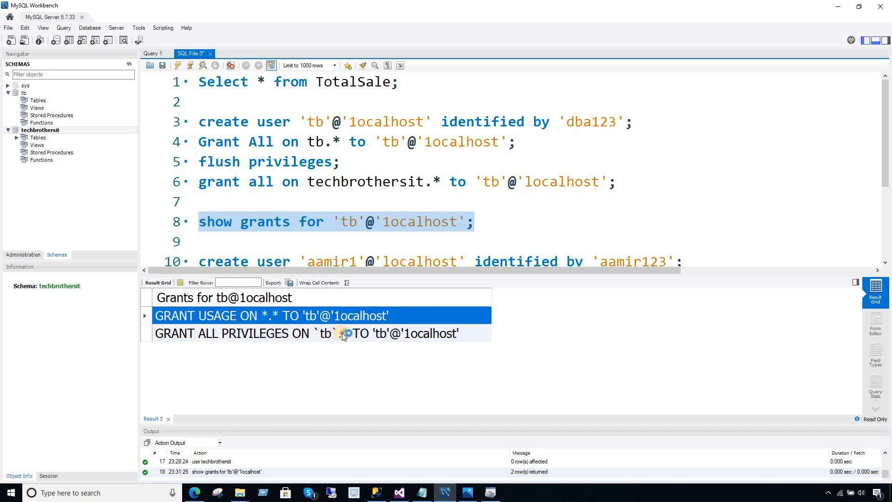
click(404, 335)
click(447, 277)
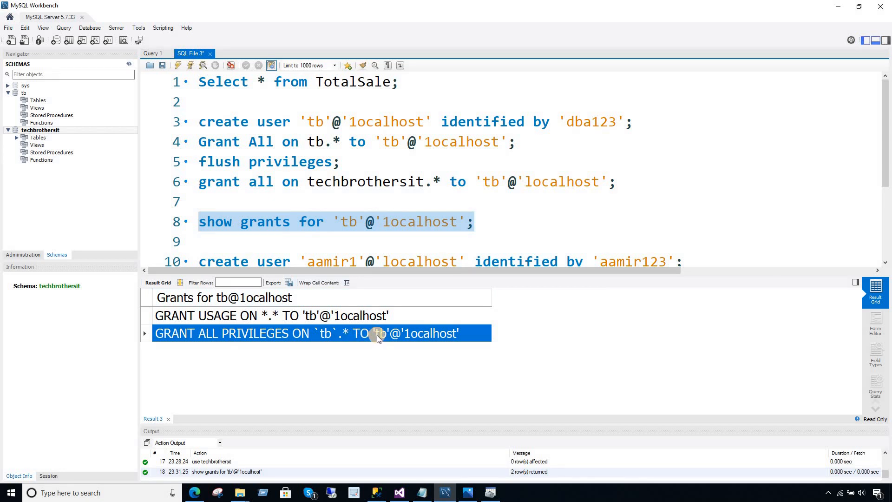
click(486, 217)
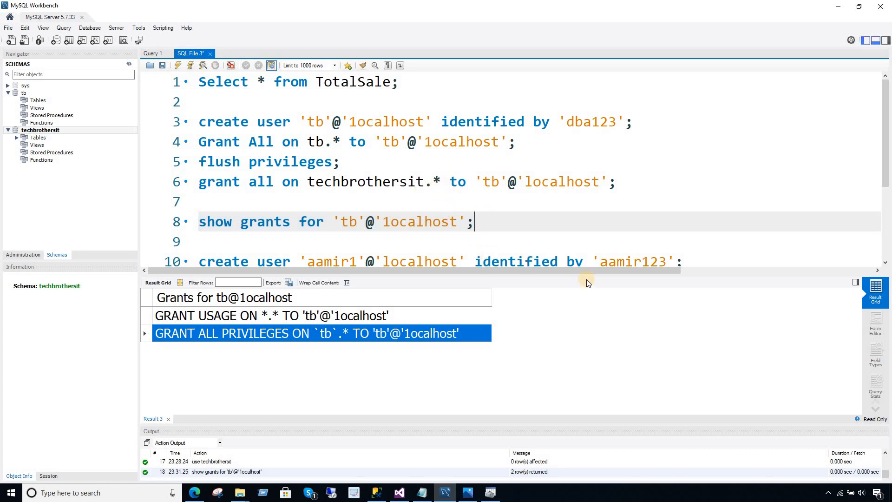
Change the database on line 6 from techbrothersit to tb.
click(624, 203)
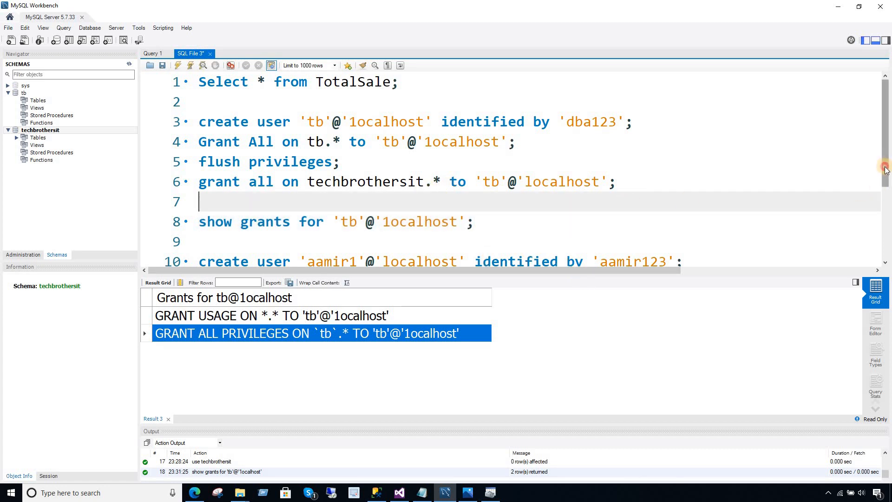
drag(885, 169, 886, 176)
click(424, 162)
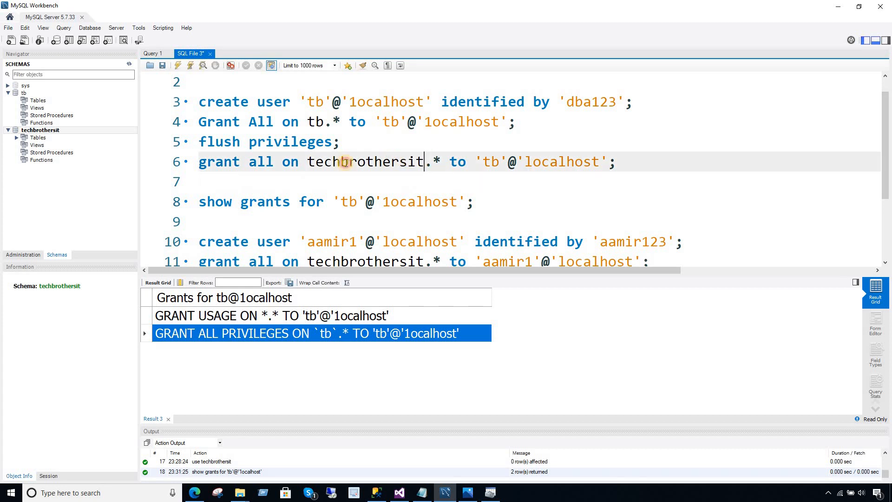
drag(345, 162, 316, 165)
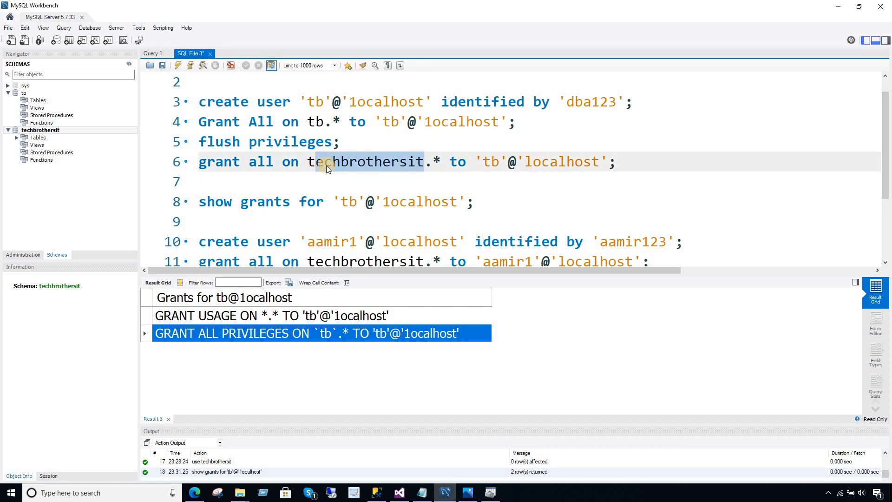
text(b)
click(383, 162)
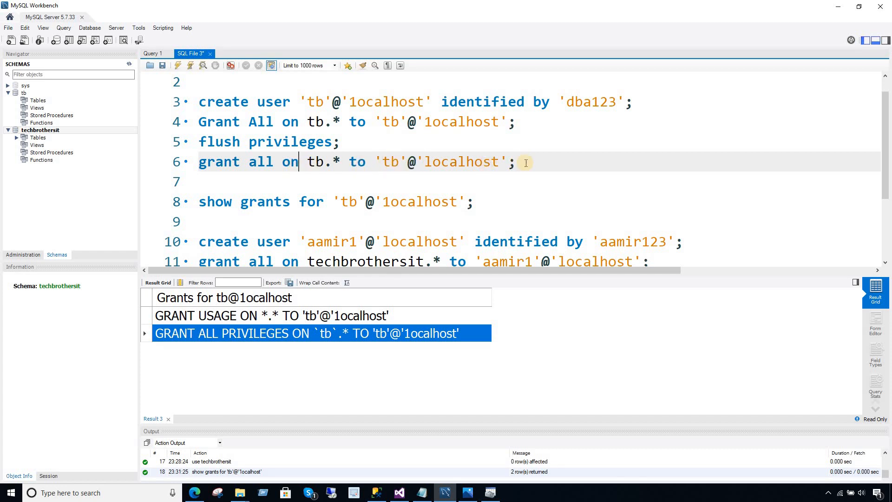
Run the grant on tb.*, which fails with Error 1133, then run flush privileges.
drag(520, 162, 199, 163)
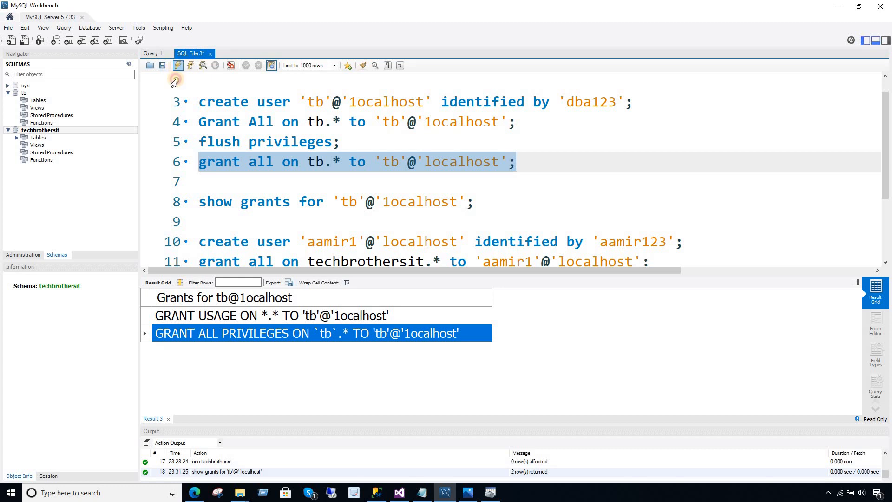
click(177, 65)
drag(356, 163, 199, 163)
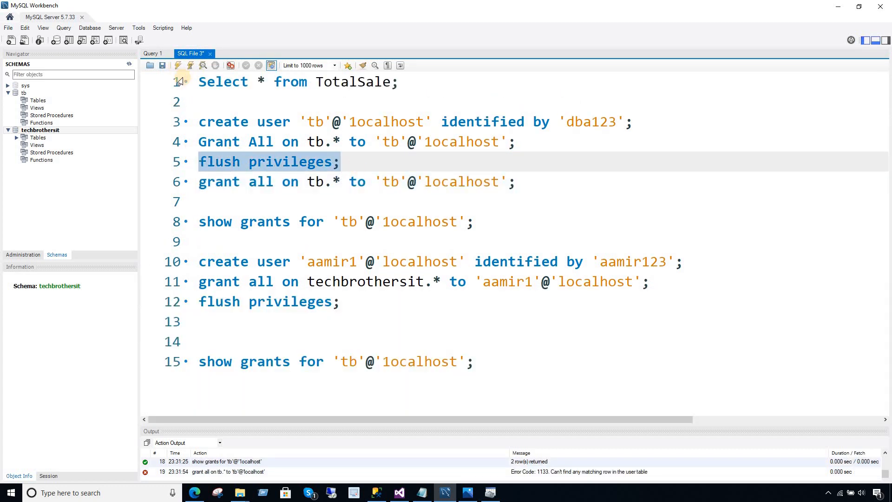
click(178, 65)
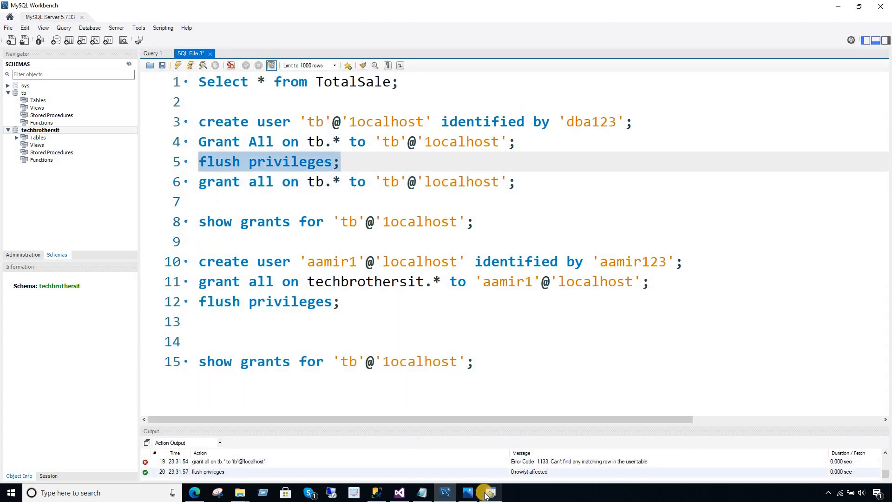
Retest the tb ODBC connection in Visual Studio; access is still denied.
click(399, 493)
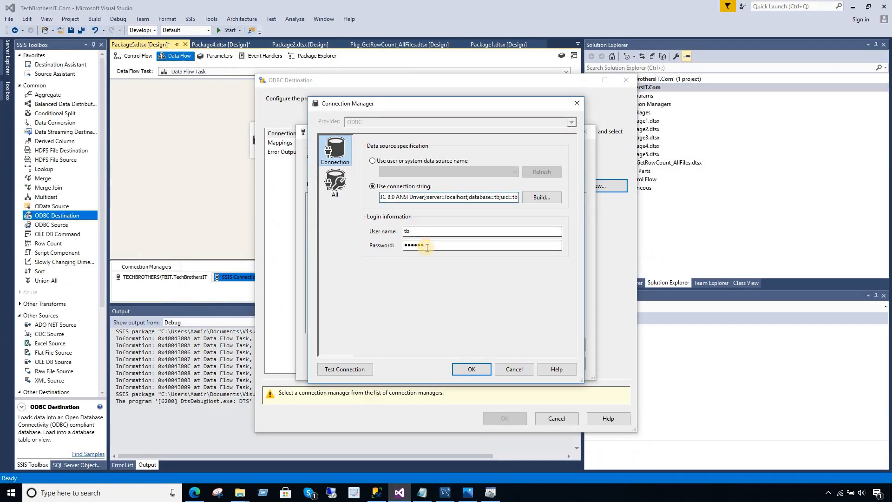
click(342, 369)
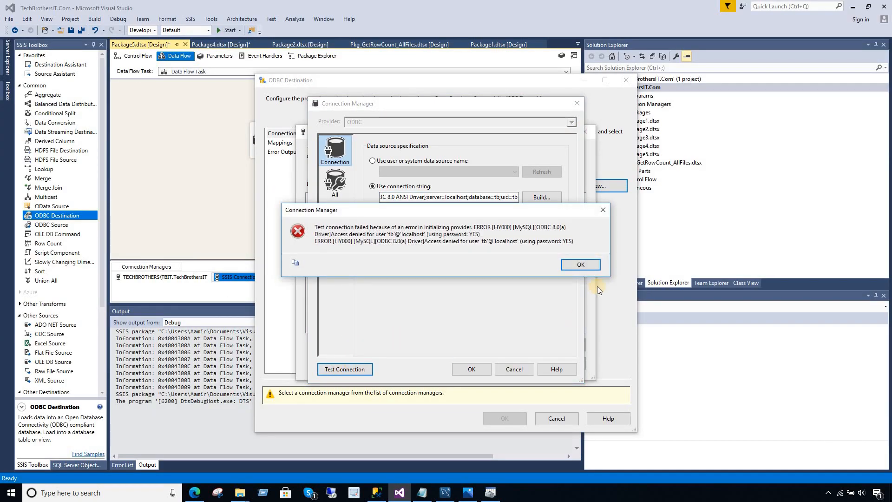
click(582, 264)
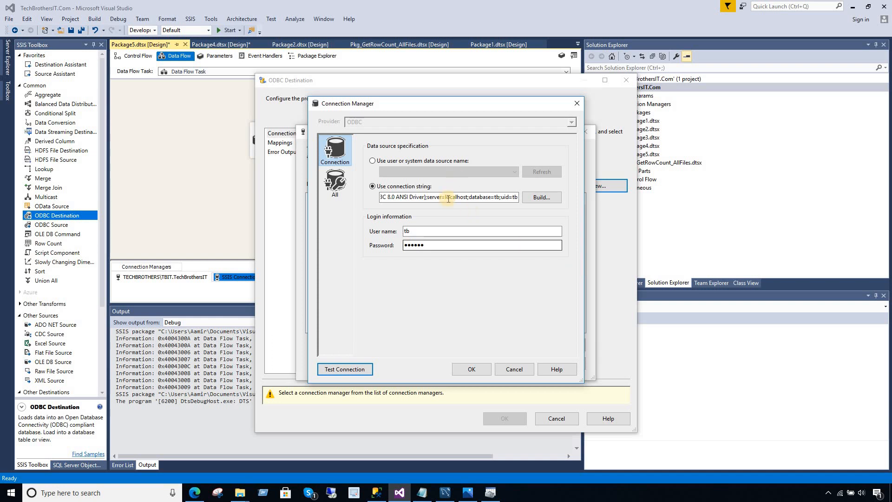
Clear the Password box and retest; access is again denied for 'tb'@'localhost'.
click(402, 245)
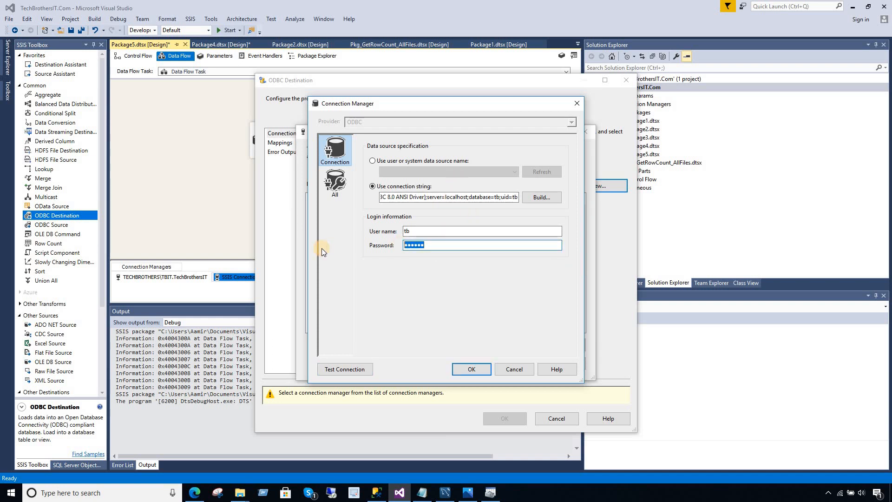
key(ctrl+a)
key(BackSpace)
click(343, 369)
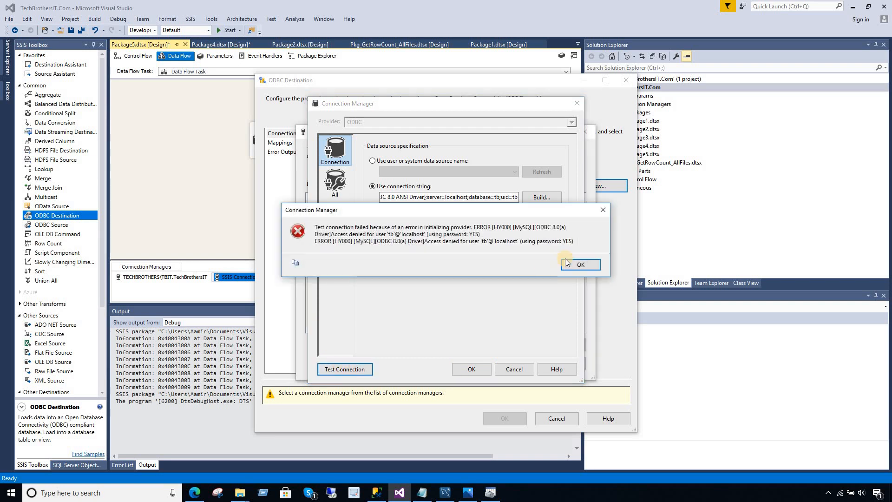
click(565, 259)
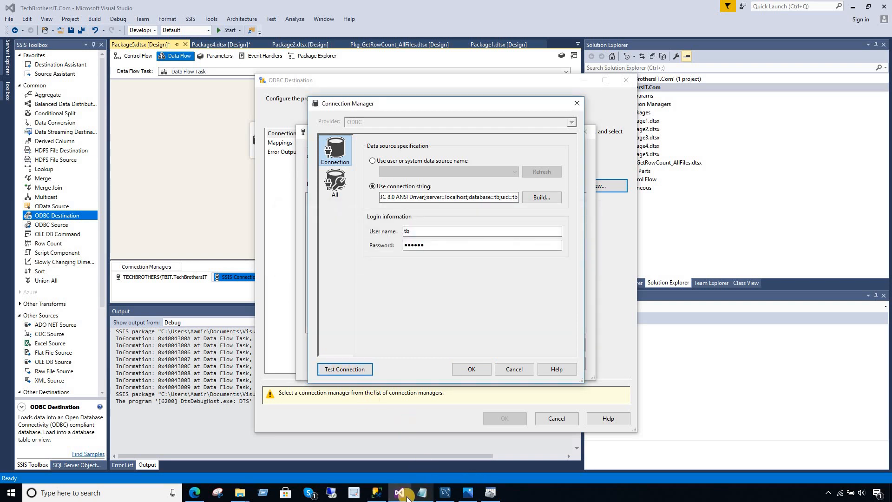
Try drop user 'tb'@'localhost' twice (Error 1396), then delete that statement from line 2.
click(445, 493)
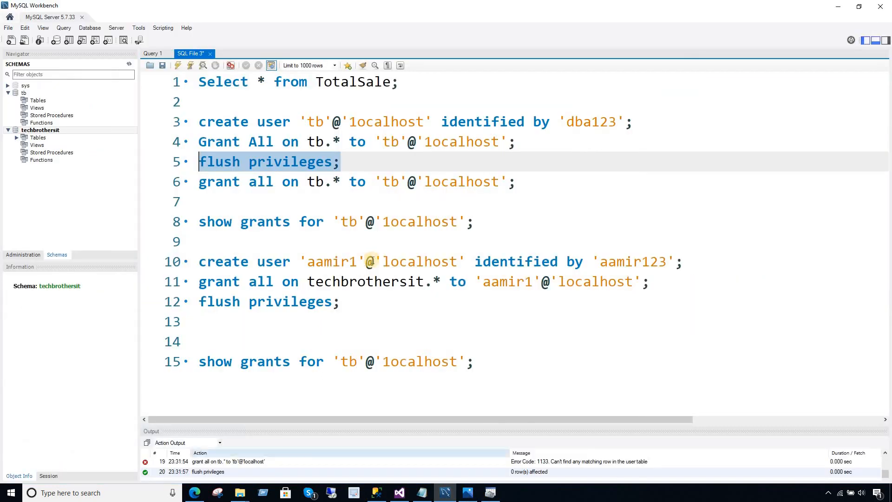
click(369, 224)
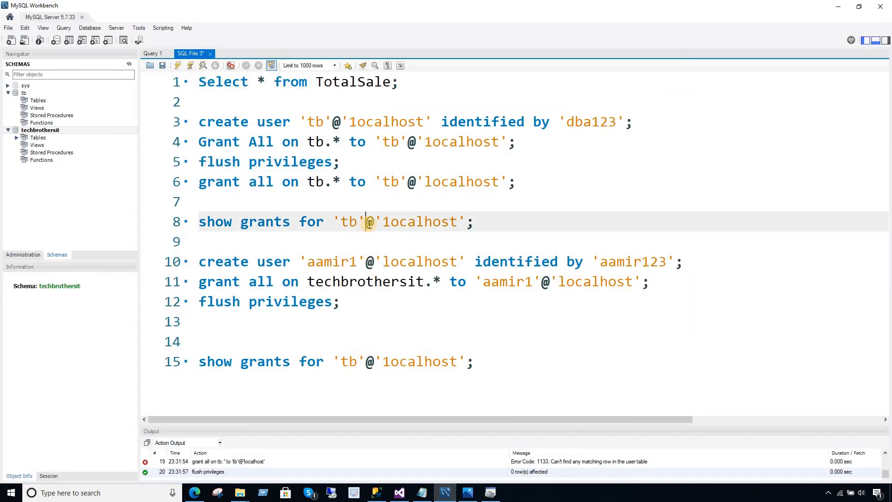
click(276, 108)
text(drop )
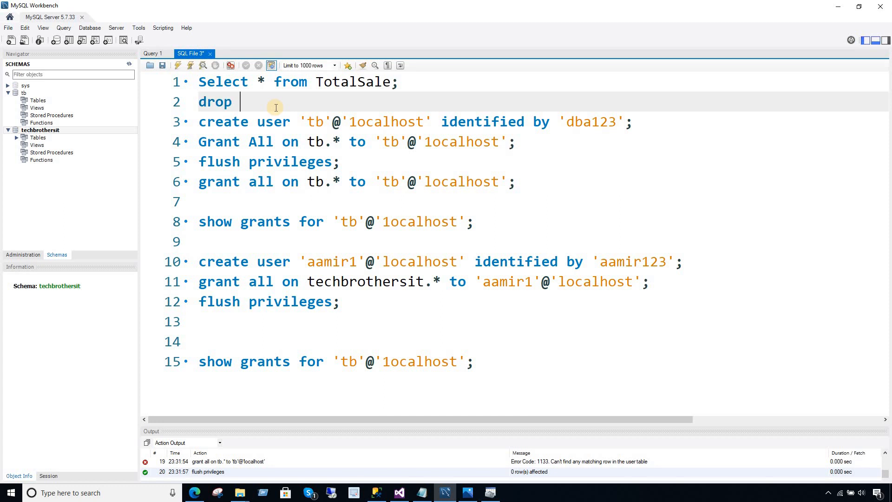
text(user 'tb)
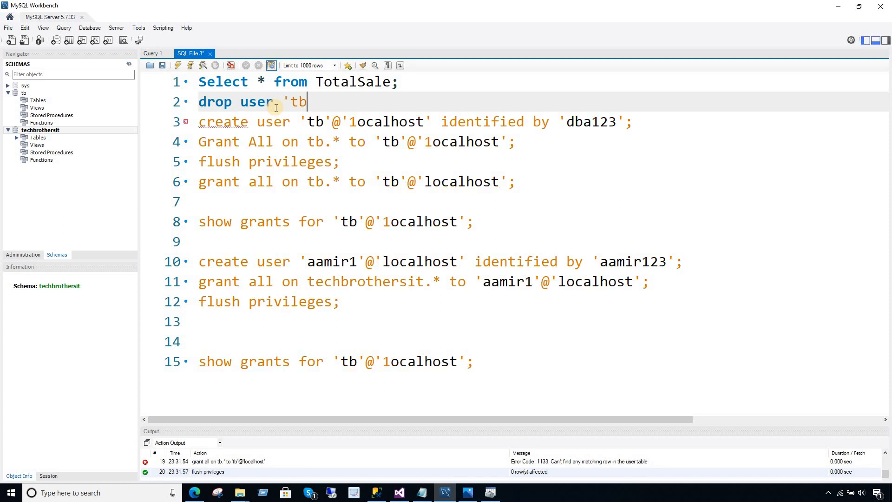
text('@'localhost';)
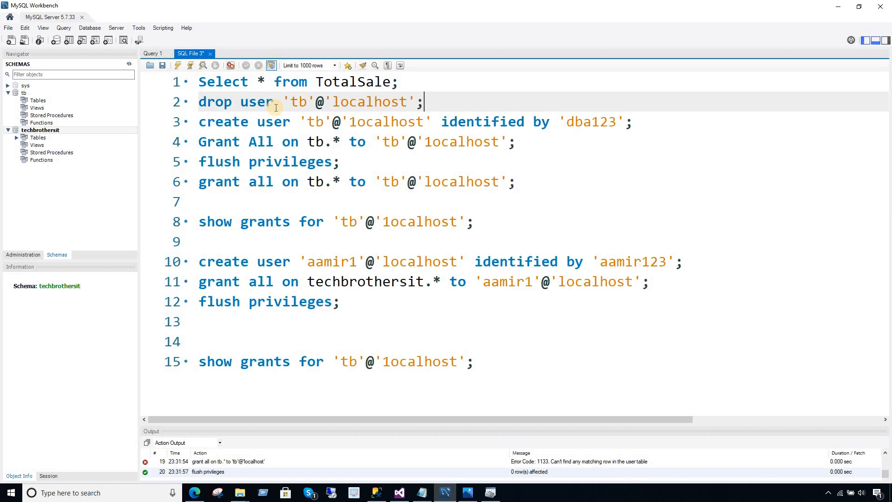
drag(428, 101, 199, 102)
click(177, 66)
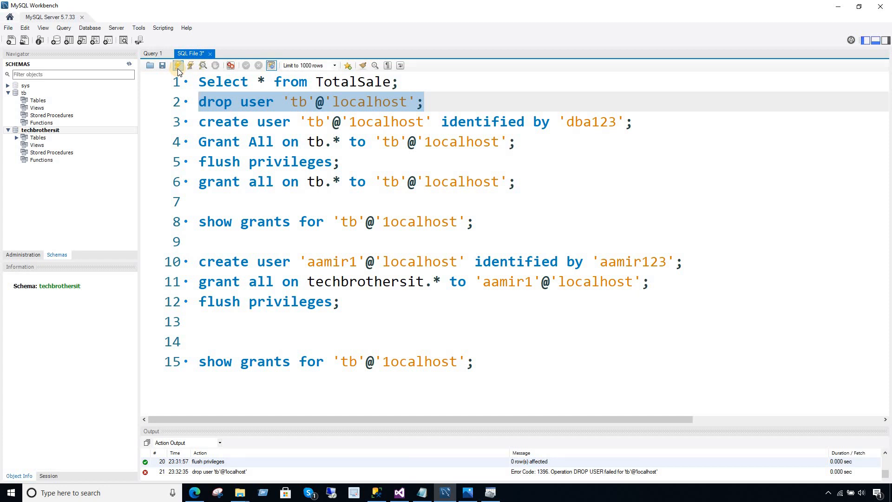
click(178, 65)
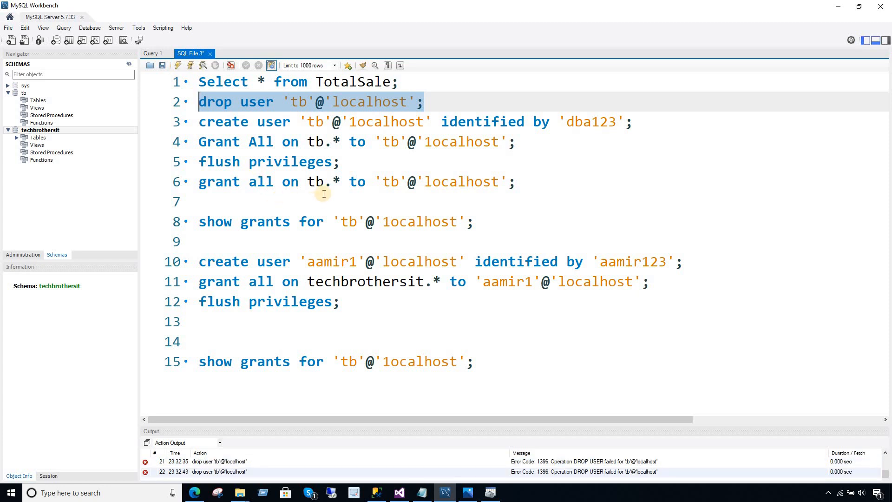
key(Delete)
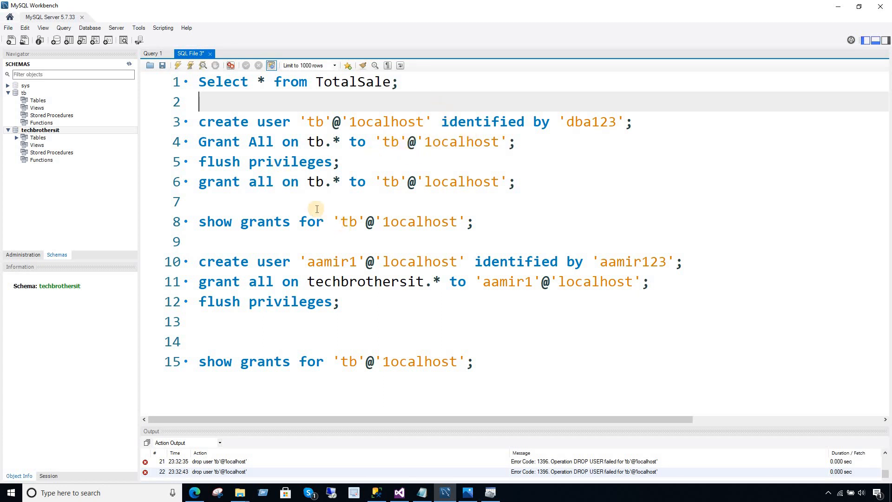
click(492, 229)
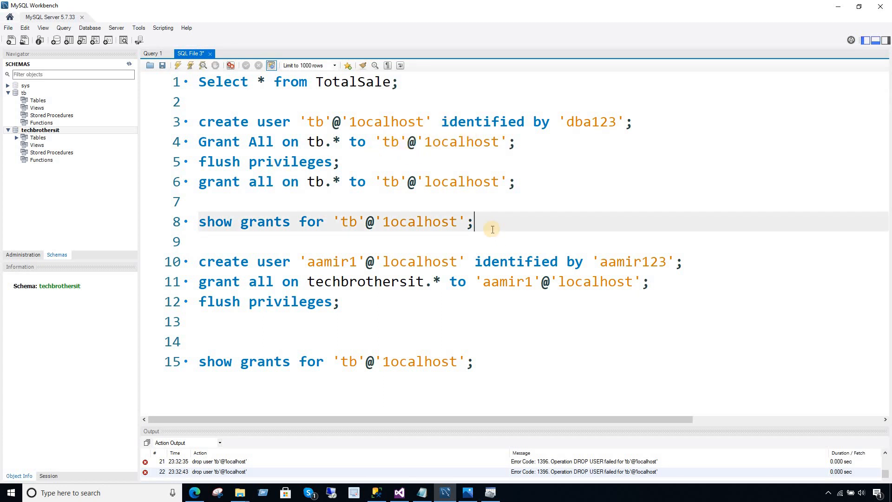
Run select user,host from mysql.user on a new line below show grants.
key(Return)
key(Return)
text(select u)
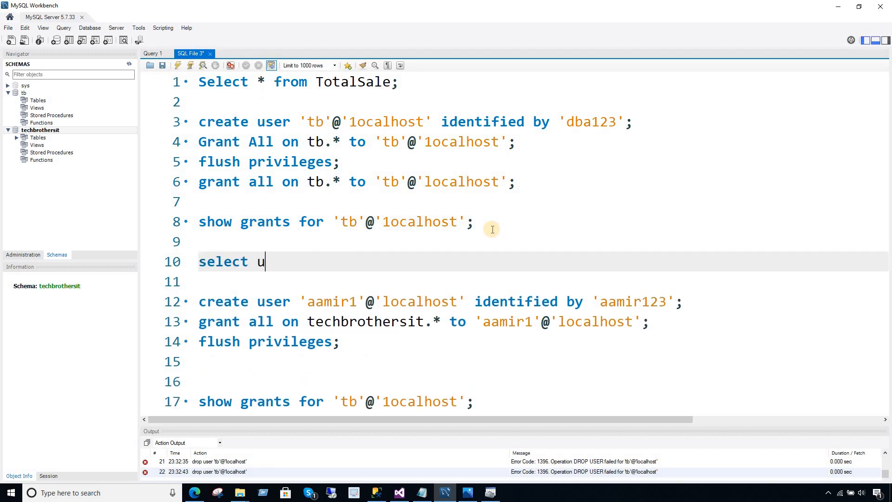
text(ser,host f)
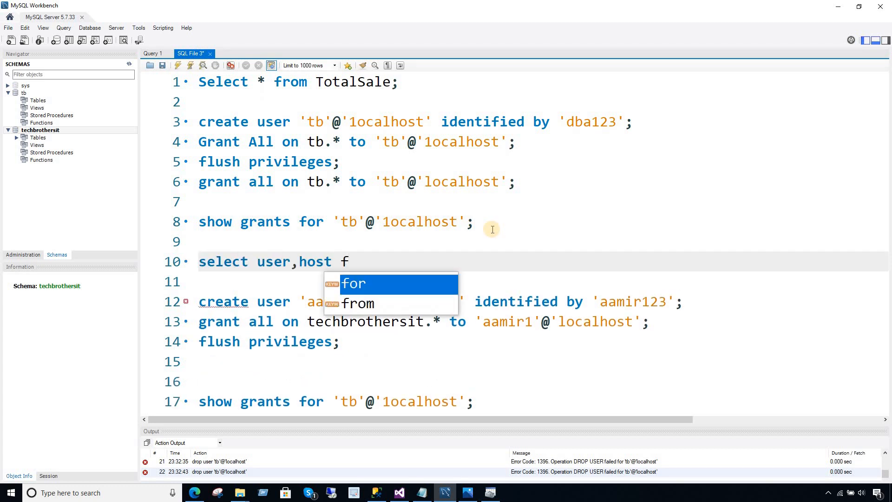
text(rom mysql.user;)
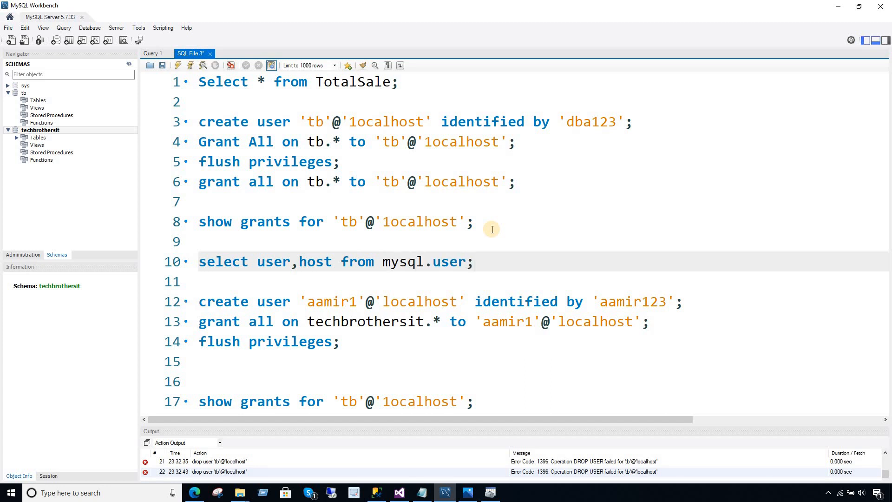
key(shift+Up)
click(177, 65)
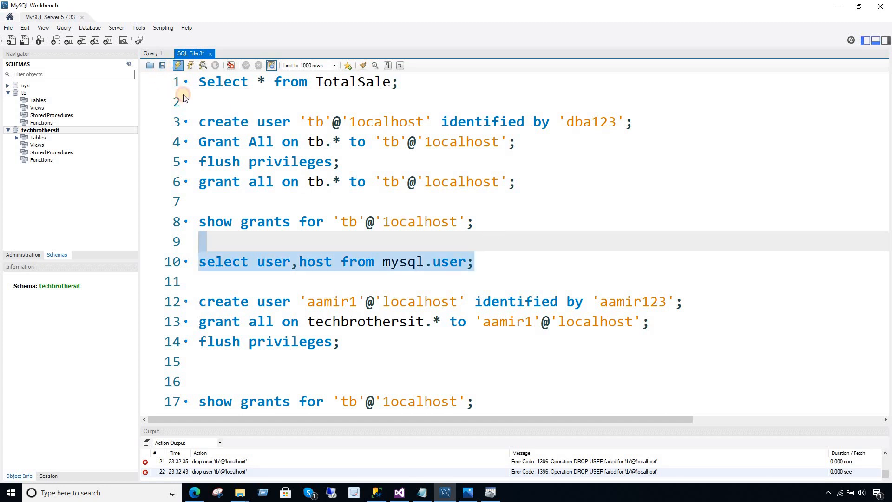
Compare the 6 result rows and spot tb's host stored as '1ocalhost' instead of localhost.
click(199, 384)
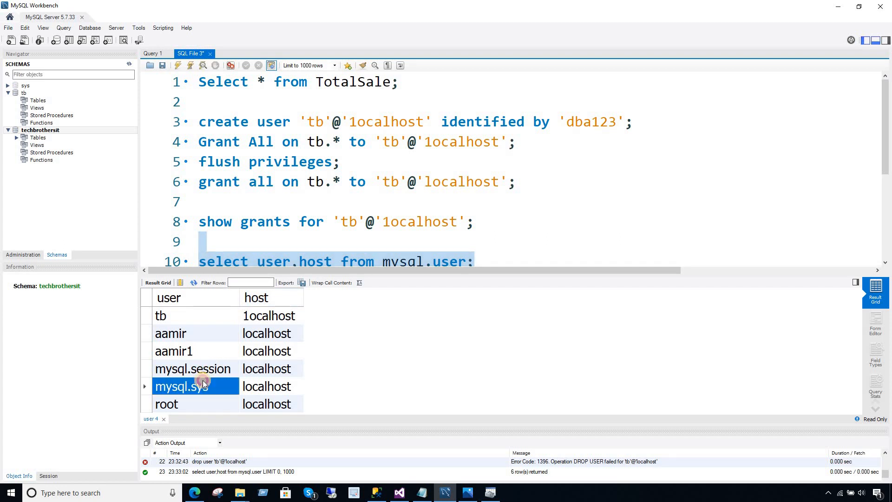
click(201, 320)
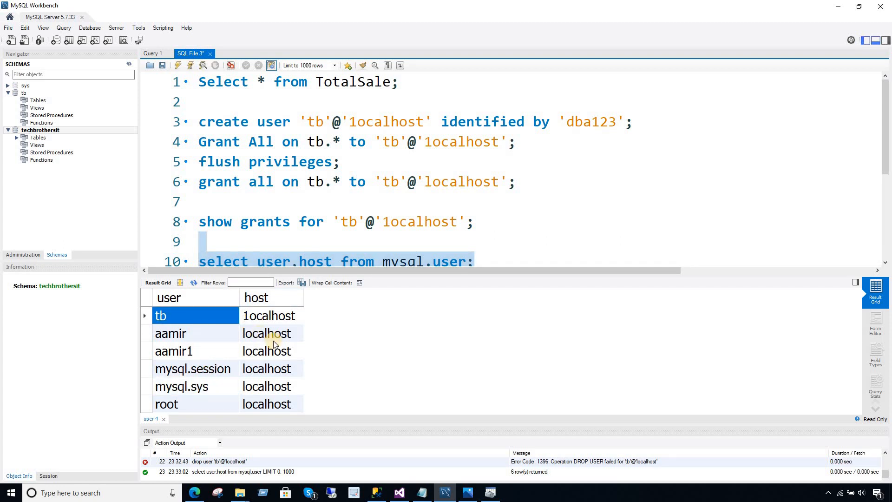
click(271, 319)
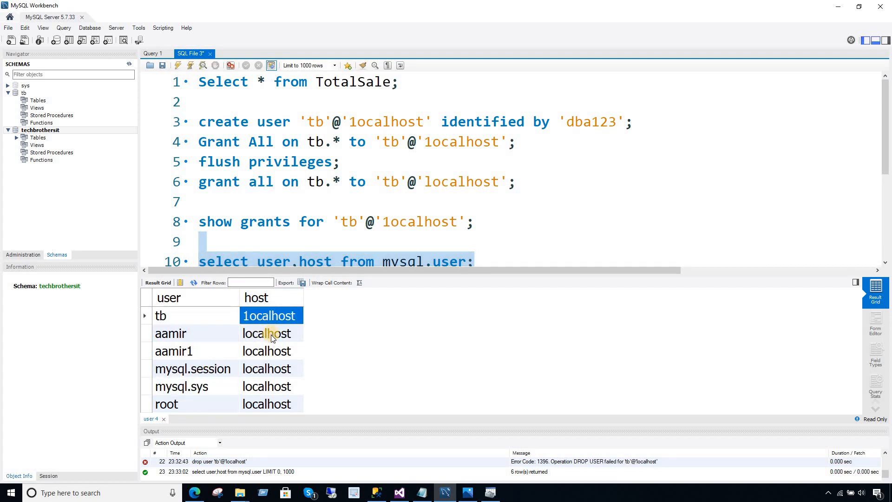
click(272, 335)
click(208, 317)
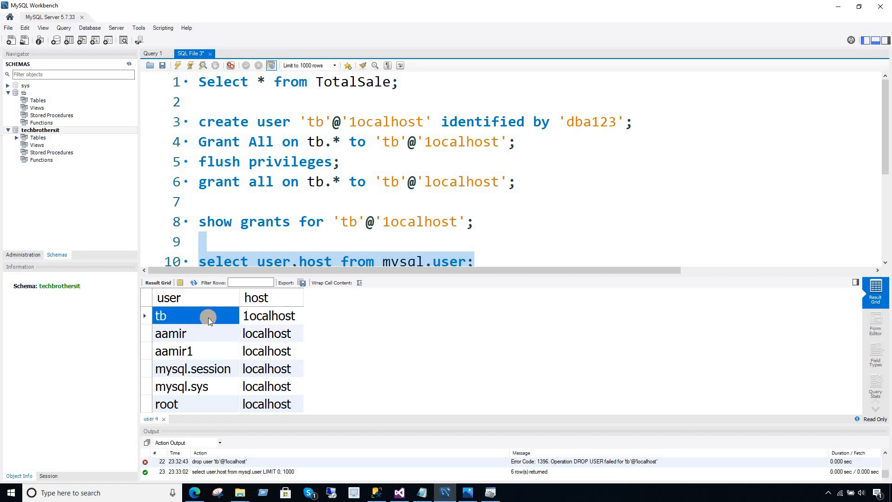
click(261, 320)
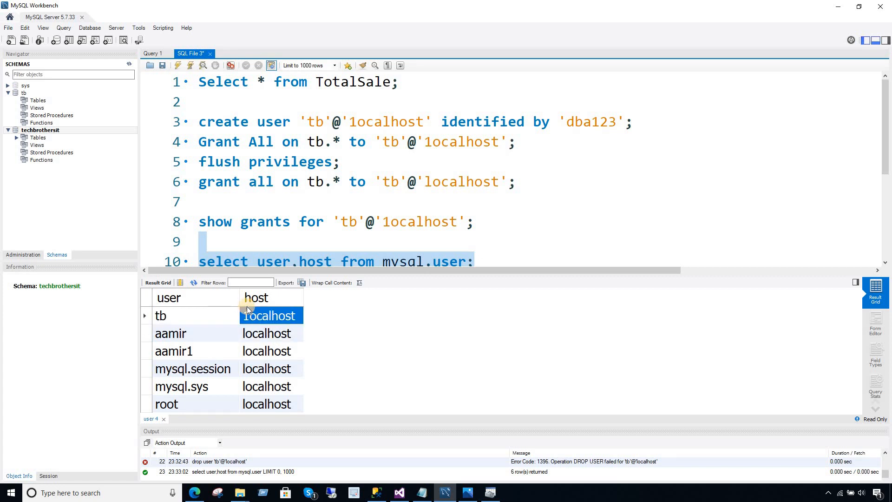
click(273, 199)
key(Return)
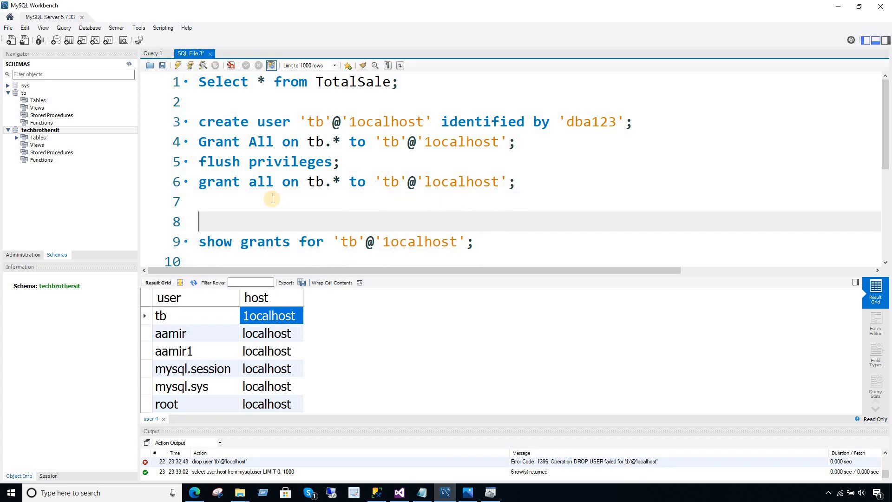
Begin a drop user statement on line 8, pasting the tb row's user and host values.
text(drop user ')
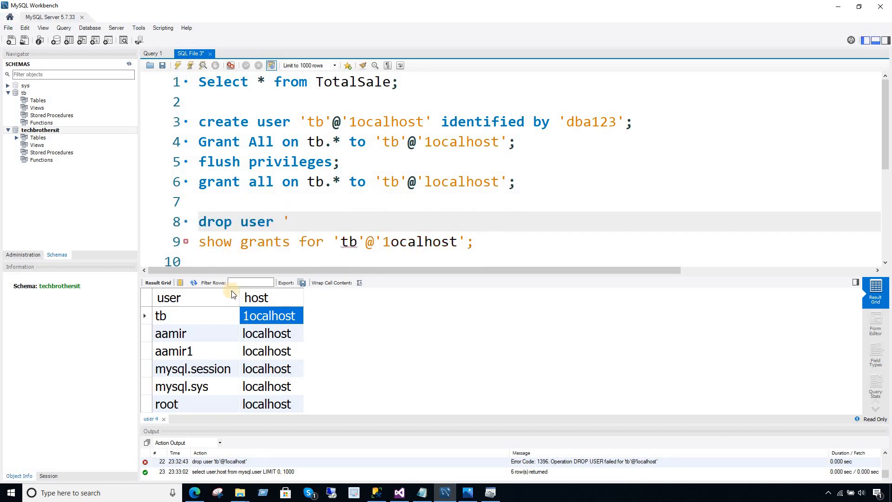
right_click(225, 317)
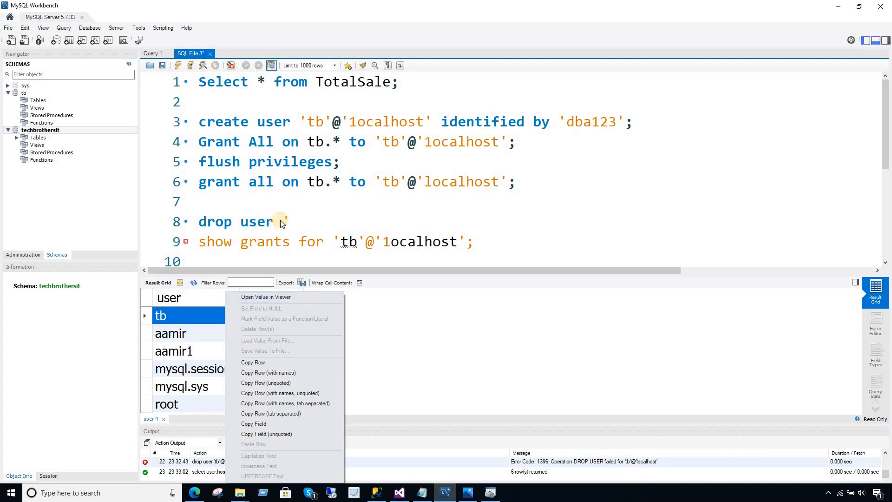
click(296, 221)
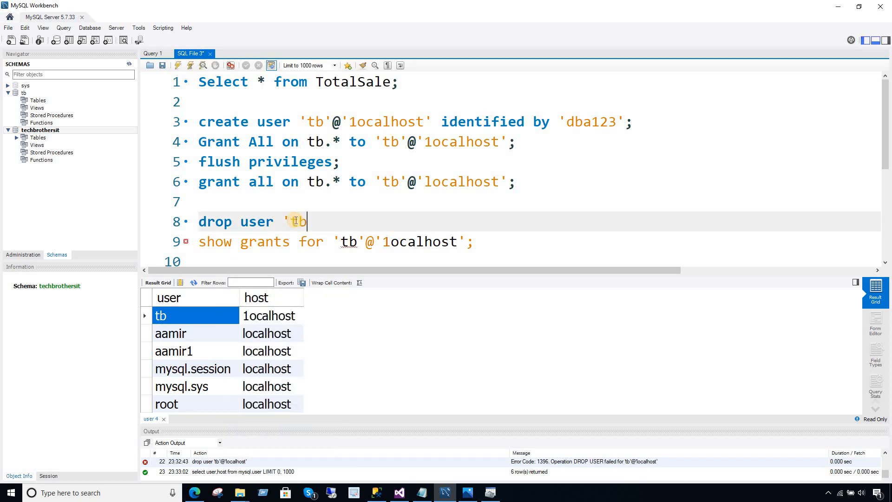
right_click(213, 317)
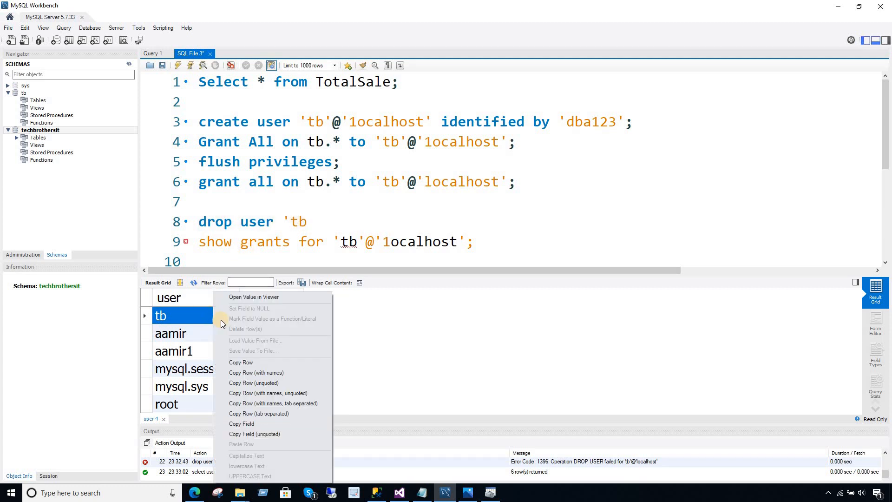
click(234, 362)
drag(291, 222, 342, 225)
text('tb', '1ocalhost')
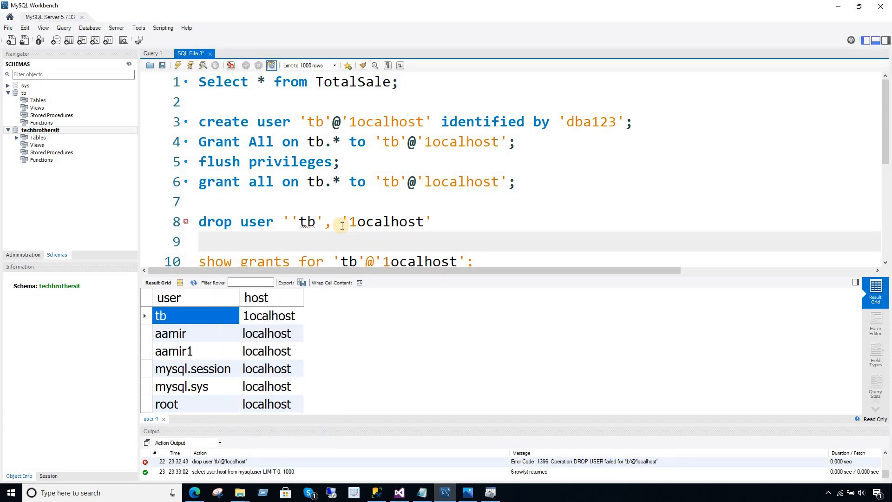
Reshape the pasted values into the account form 'tb'@'1ocalhost'.
click(292, 222)
key(BackSpace)
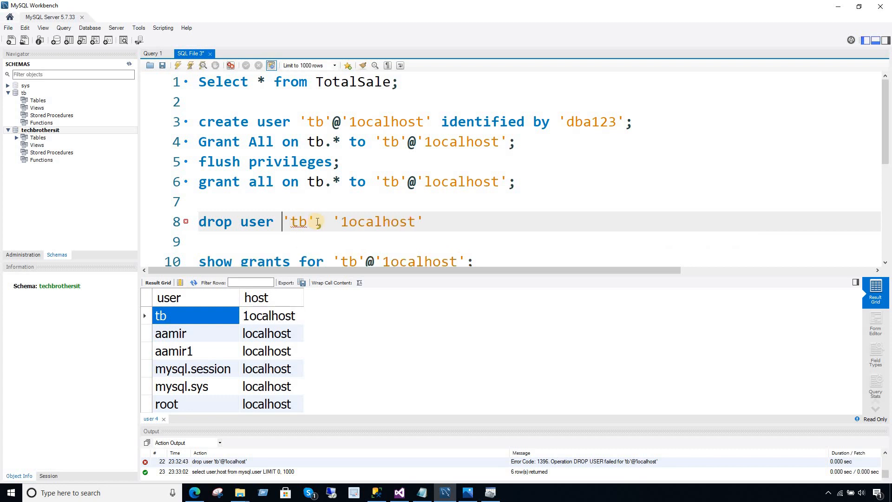
click(317, 222)
key(BackSpace)
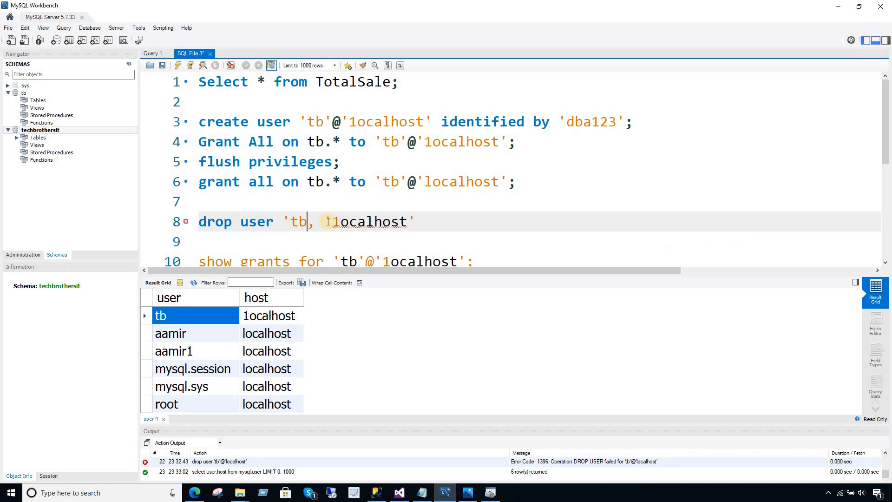
key(BackSpace)
key(BackSpace)
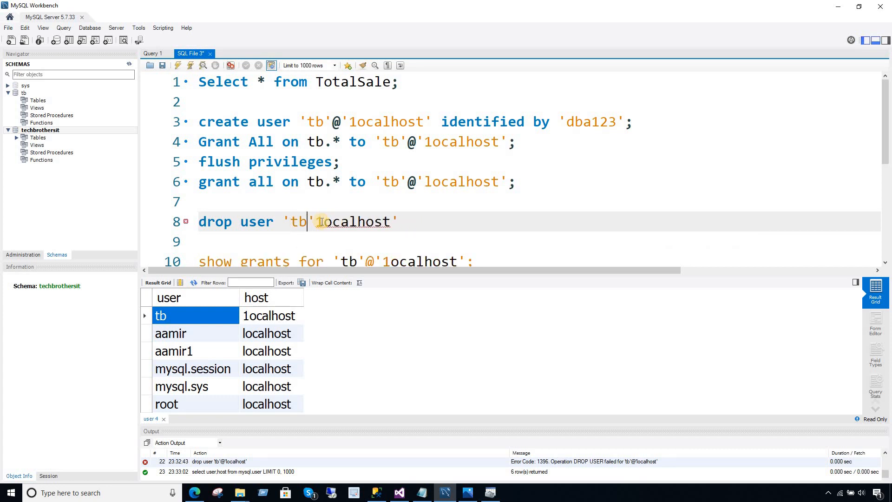
text(@)
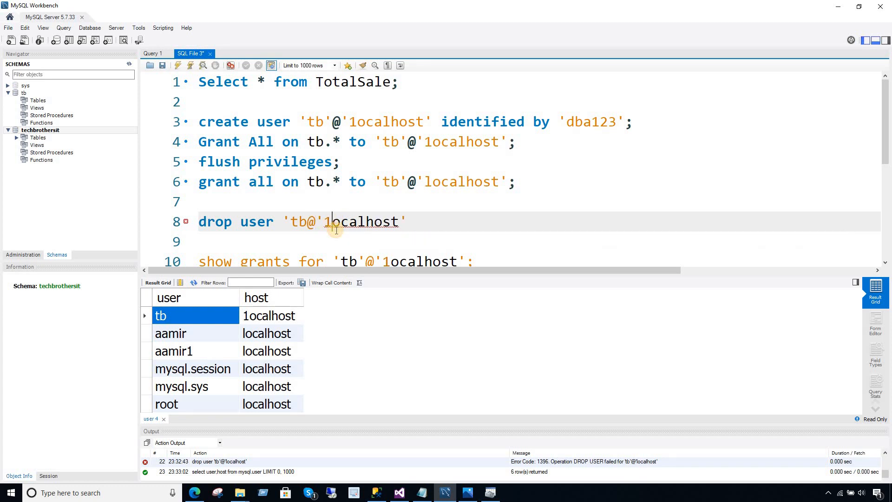
click(333, 222)
key(BackSpace)
text(l)
key(BackSpace)
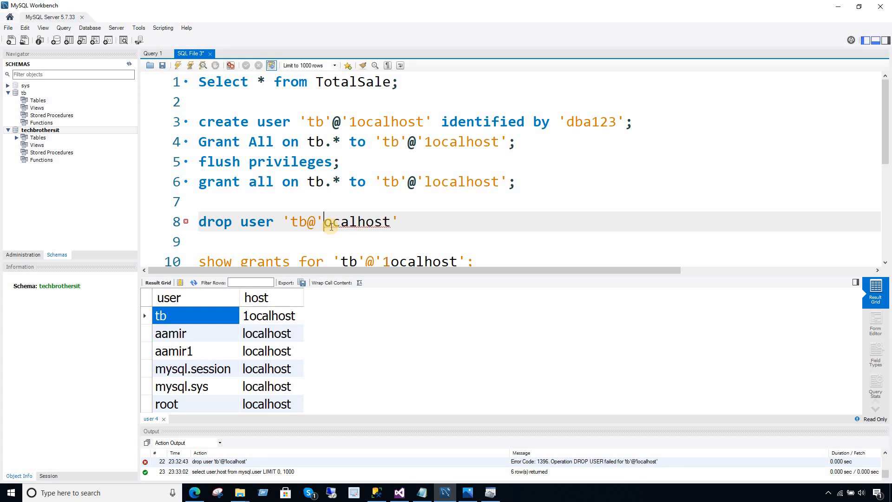
text(1)
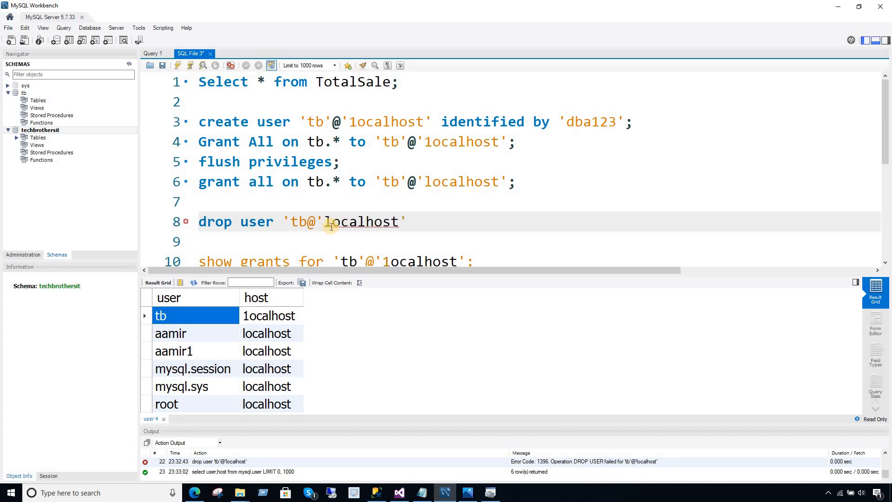
click(307, 222)
text(')
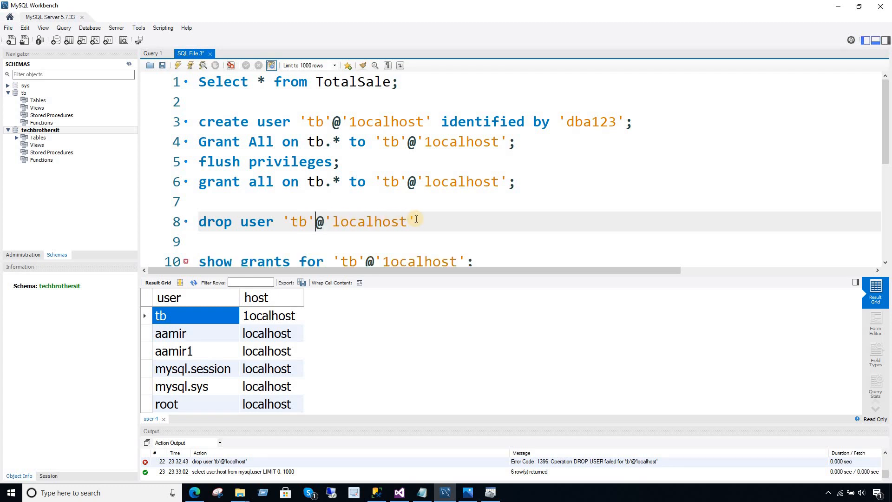
click(254, 316)
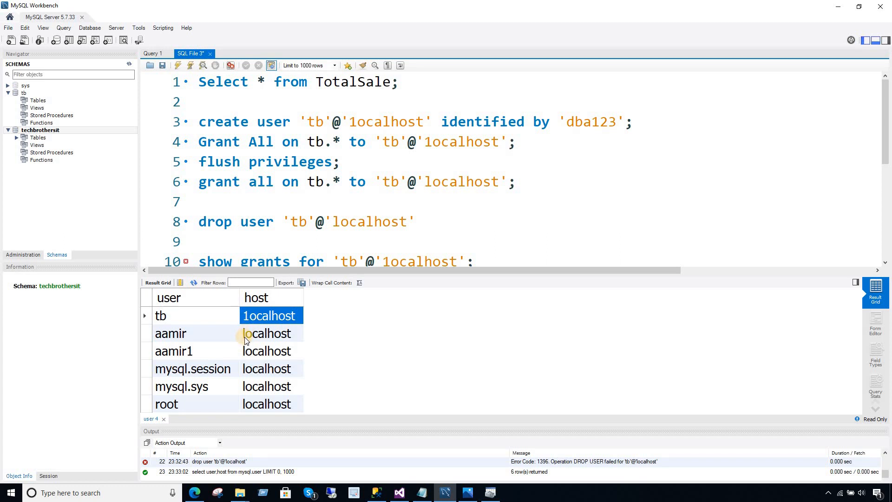
Recheck the host against the result grid and keep it spelled '1ocalhost'.
click(340, 222)
key(BackSpace)
text(l)
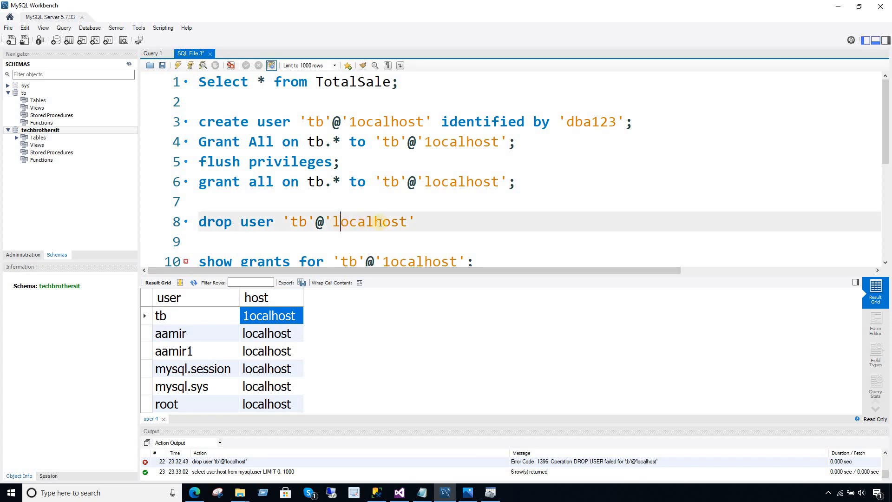
click(422, 223)
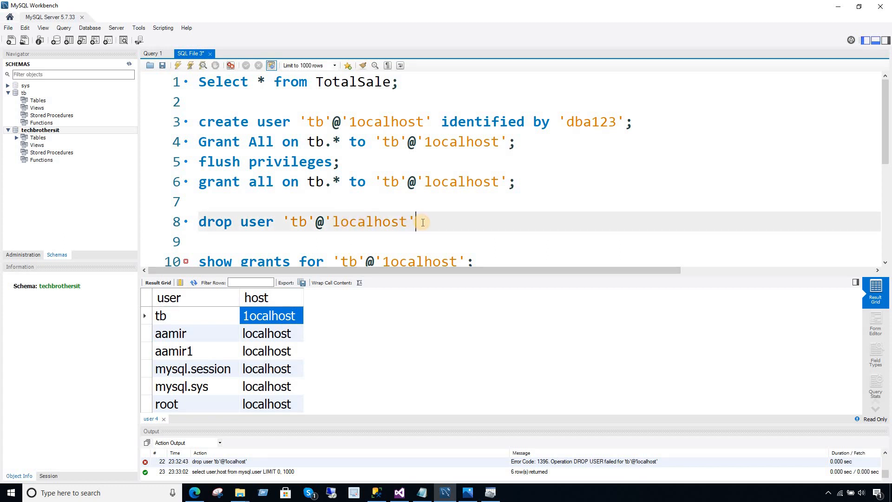
click(252, 318)
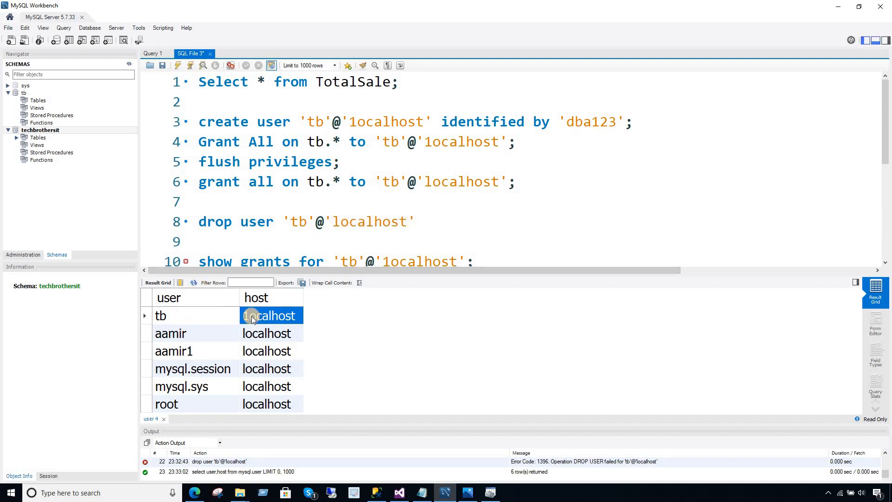
click(410, 226)
click(417, 221)
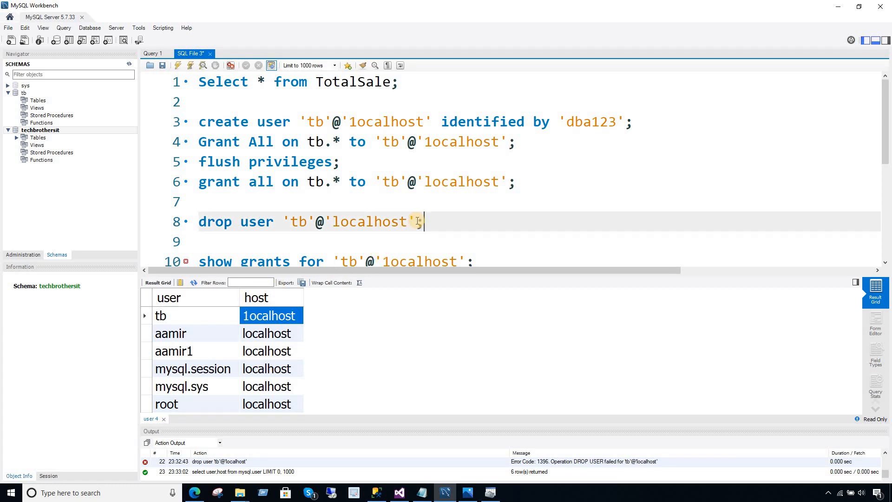
click(173, 220)
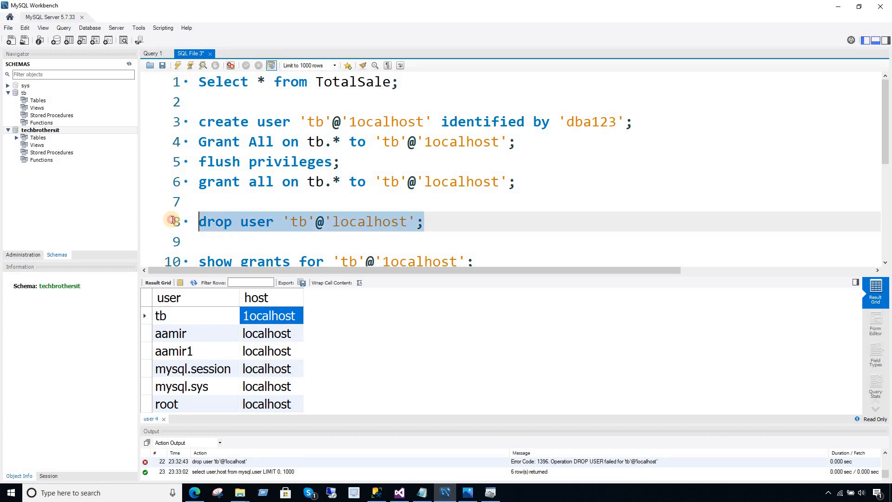
click(341, 222)
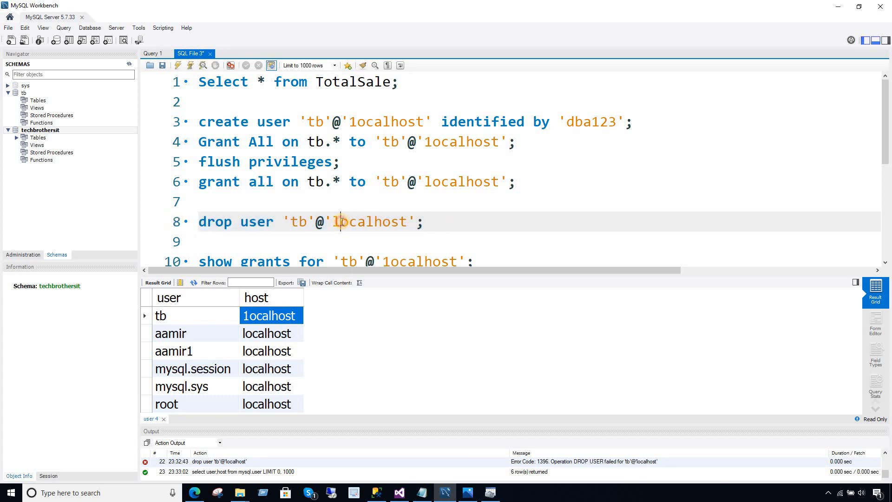
key(BackSpace)
text(1)
Execute drop user 'tb'@'1ocalhost' (0 rows affected) and delete the statement from line 8.
drag(424, 222, 199, 222)
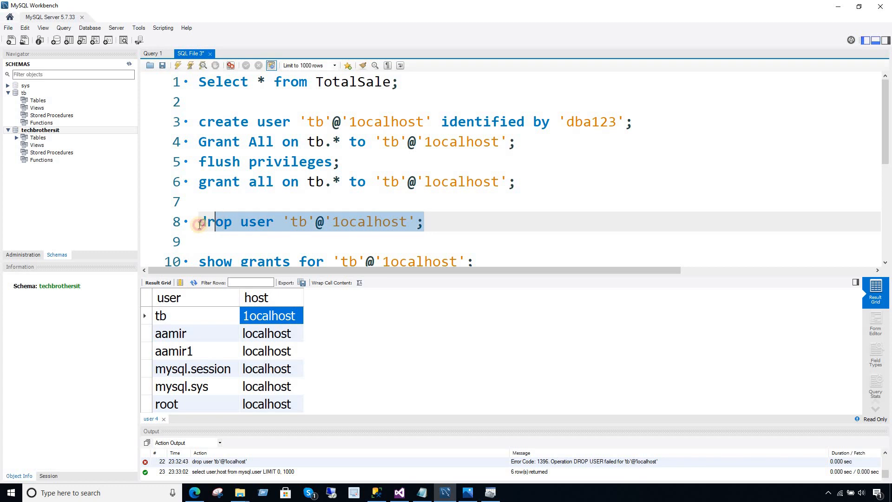
click(180, 65)
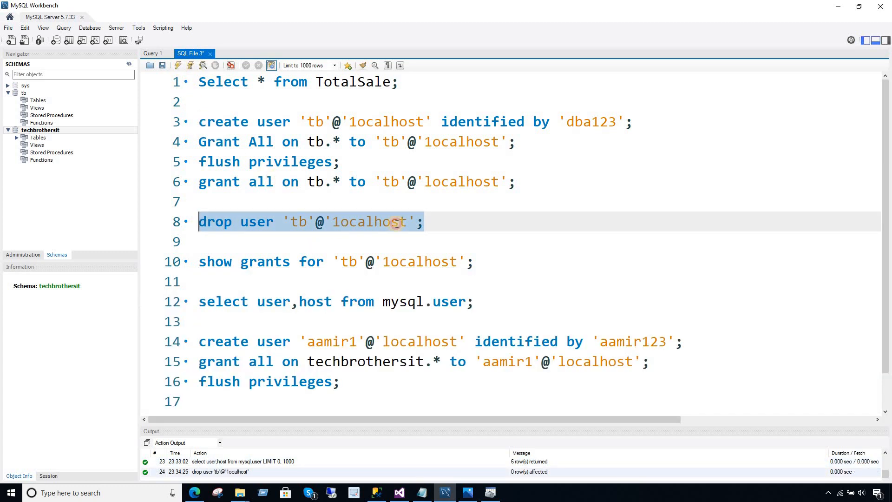
click(432, 222)
drag(424, 222, 172, 224)
key(Delete)
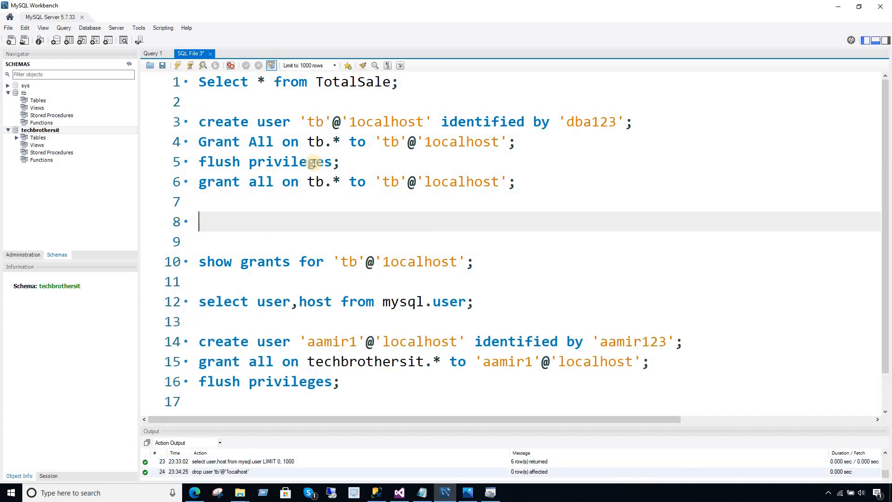
Change line 3's host to 'localhost' and run the create, grant and flush statements.
click(355, 122)
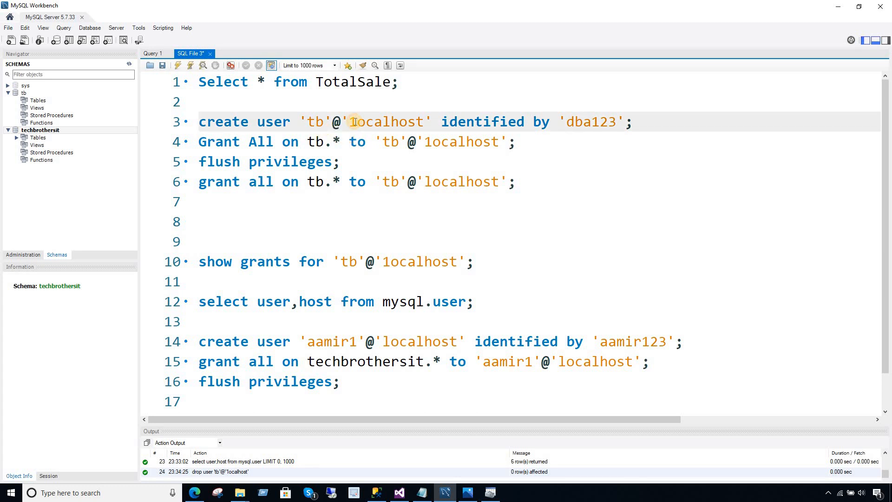
key(BackSpace)
text(l)
click(263, 142)
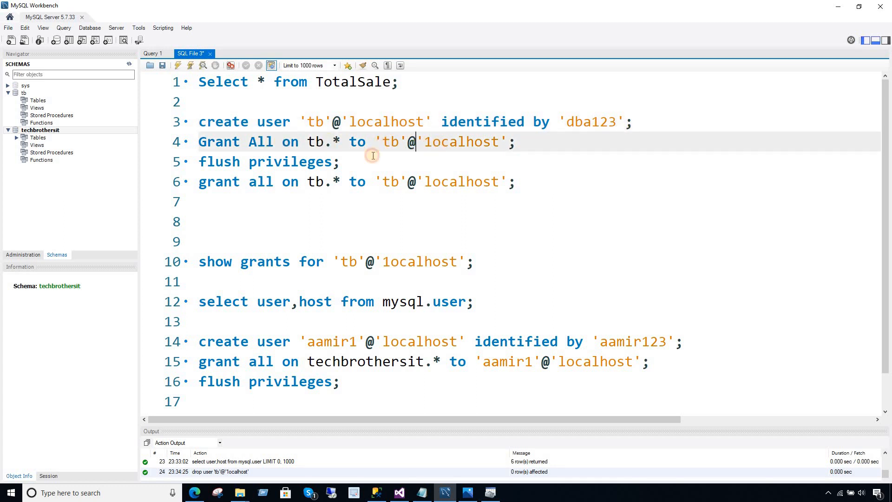
click(290, 161)
drag(341, 162, 202, 120)
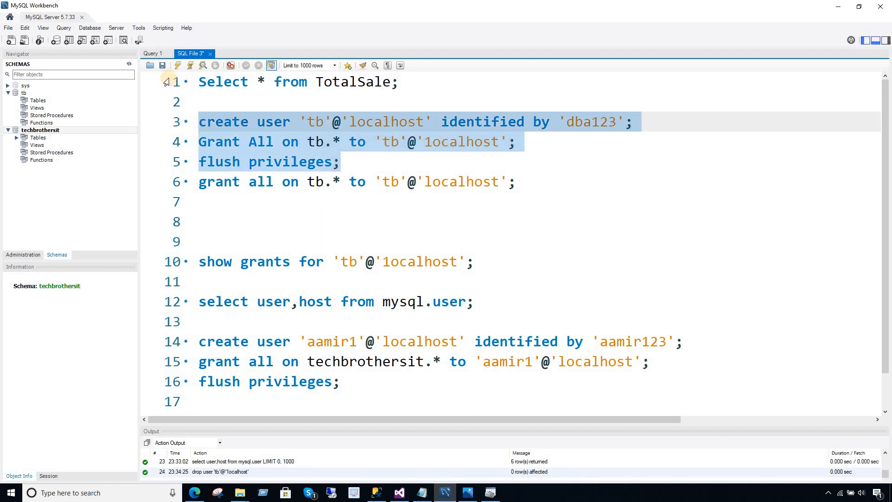
click(178, 66)
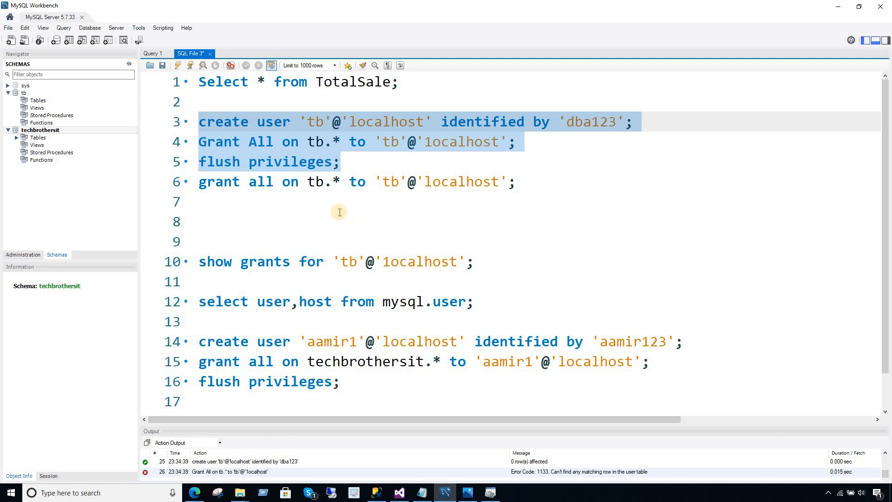
Correct the host to 'localhost' in the grant statement on line 4 and on line 6.
click(335, 151)
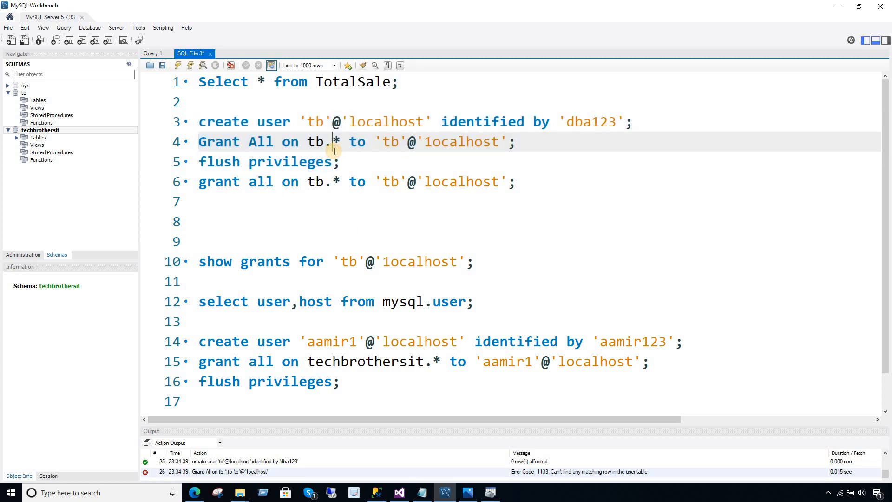
click(433, 144)
key(BackSpace)
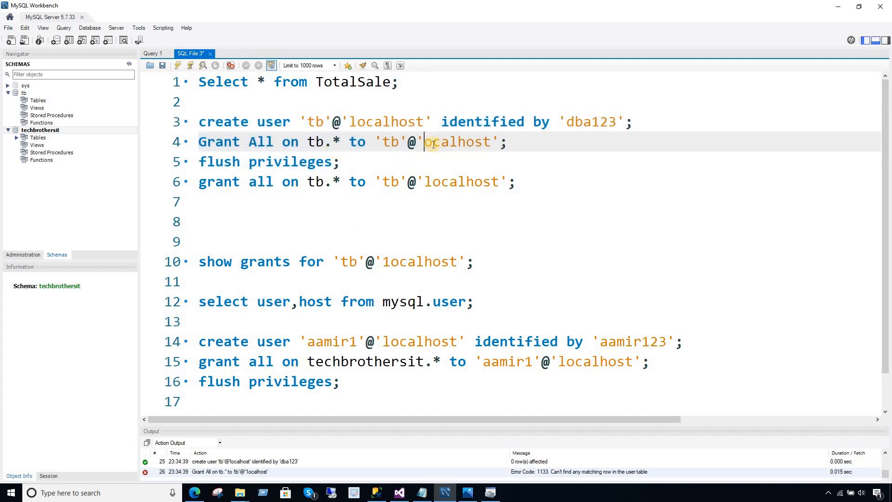
text(l)
click(433, 182)
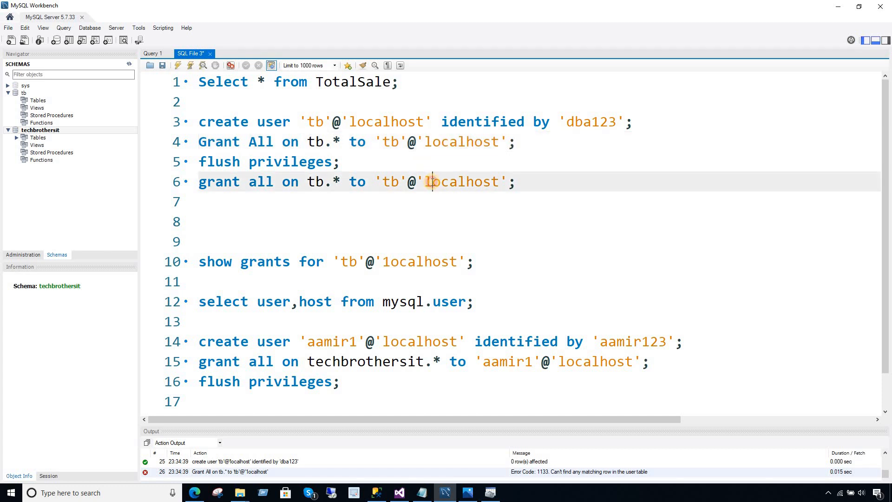
key(BackSpace)
text(l)
Execute create user 'tb'@'localhost', then the grant all on tb.* and flush privileges.
click(429, 134)
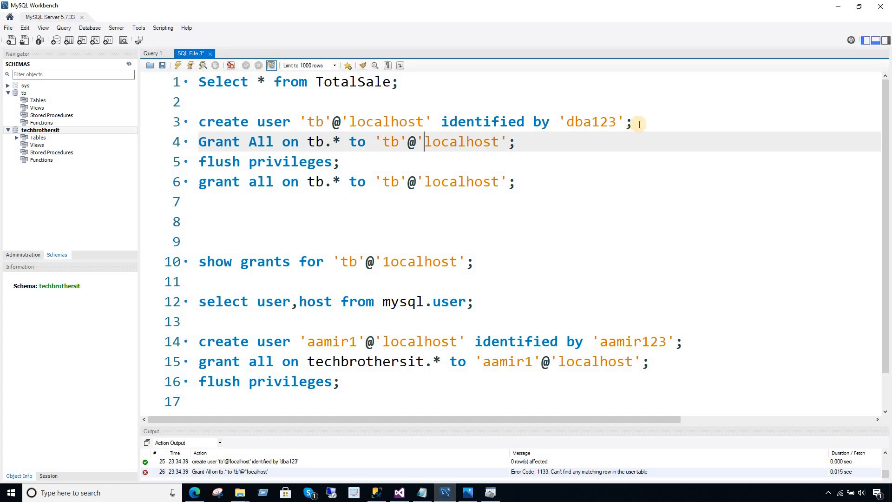
drag(633, 122, 83, 127)
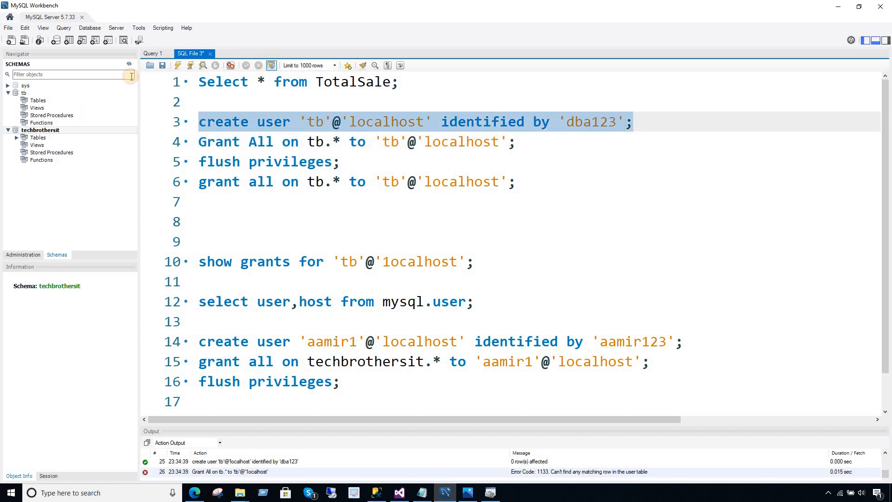
click(178, 65)
drag(519, 142, 144, 135)
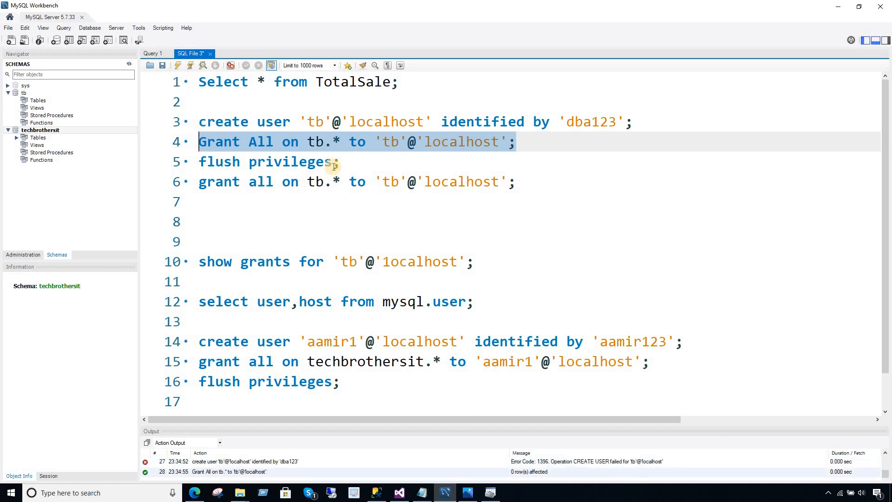
drag(342, 162, 186, 161)
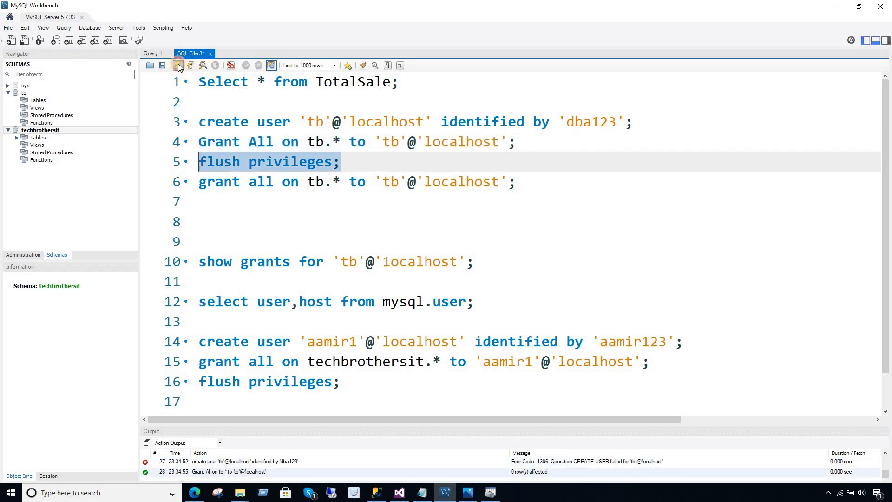
click(177, 65)
click(333, 182)
Test the ODBC connection with the tb login and accept the connection settings.
click(399, 492)
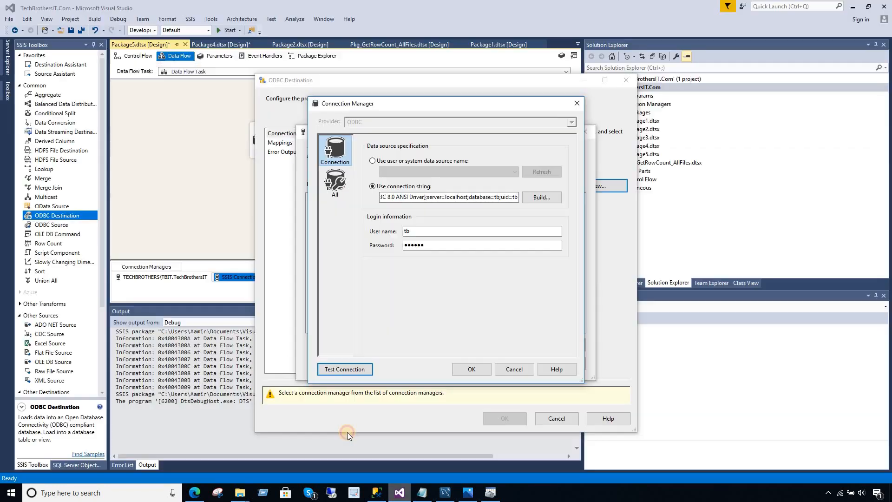
click(356, 368)
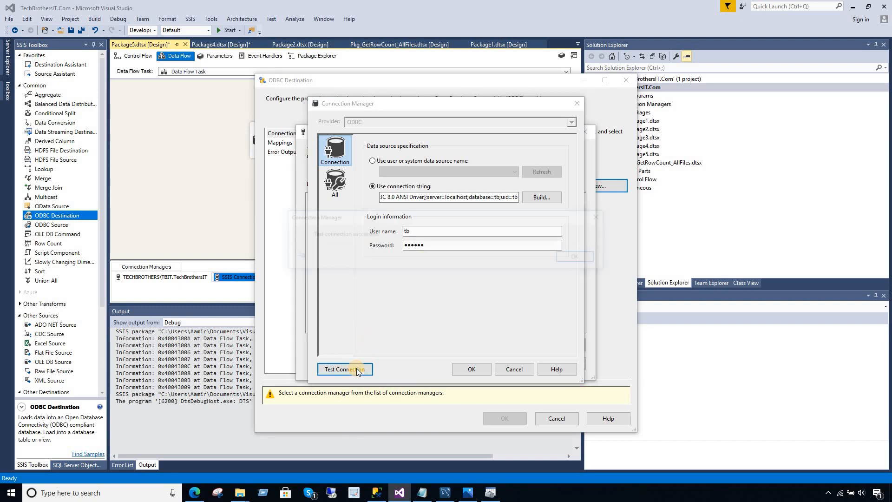
click(575, 258)
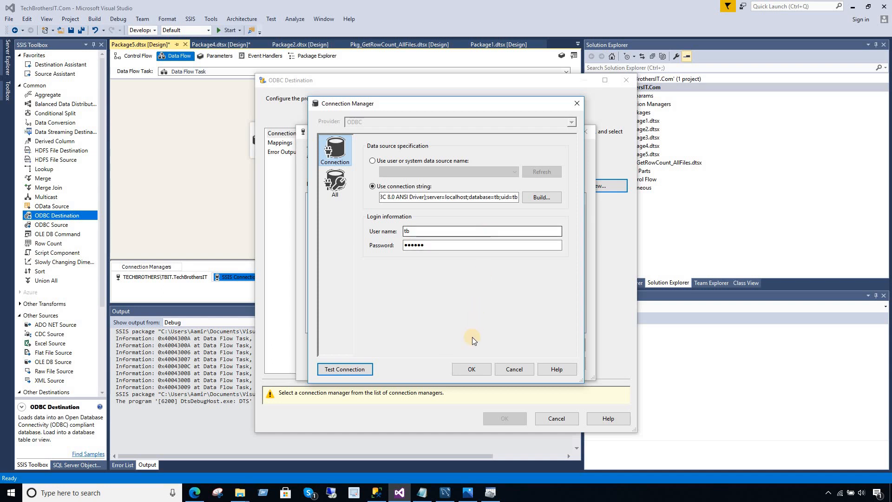
click(472, 368)
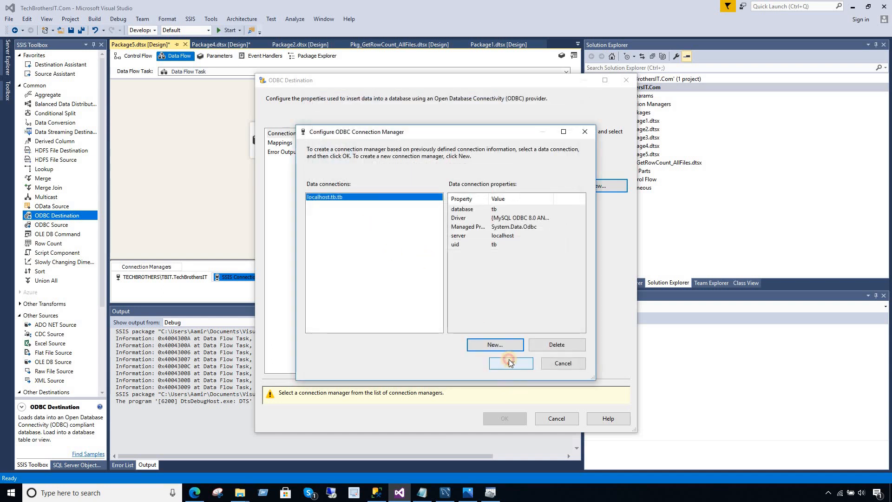
Use connection localhost.tb.tb and table totalsale, review the mappings, and confirm the destination.
click(510, 362)
click(379, 242)
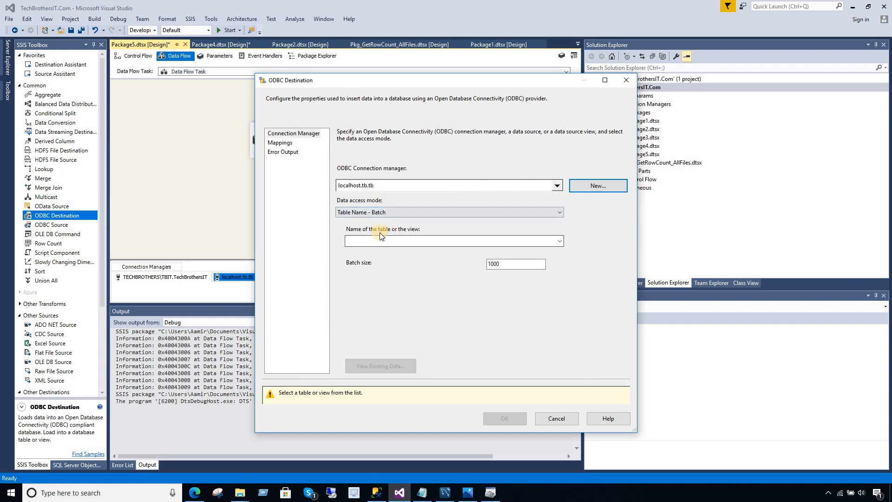
click(559, 241)
click(364, 253)
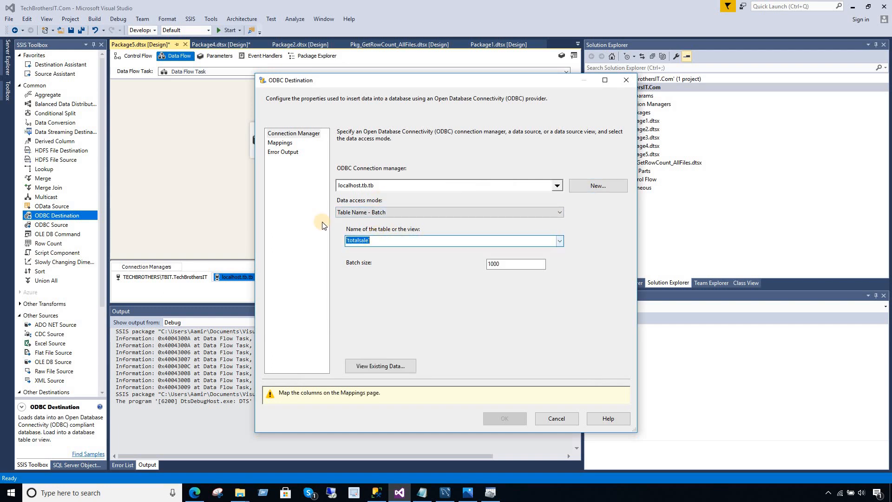
click(281, 143)
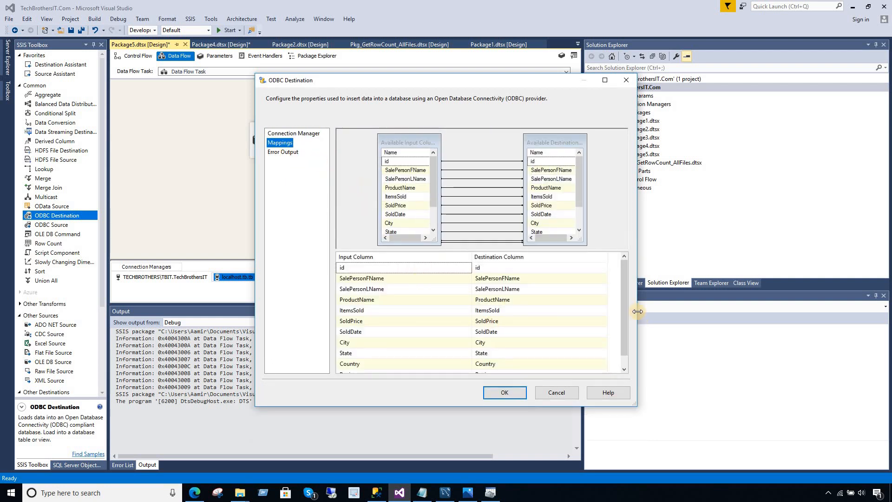
drag(626, 296, 626, 306)
click(504, 392)
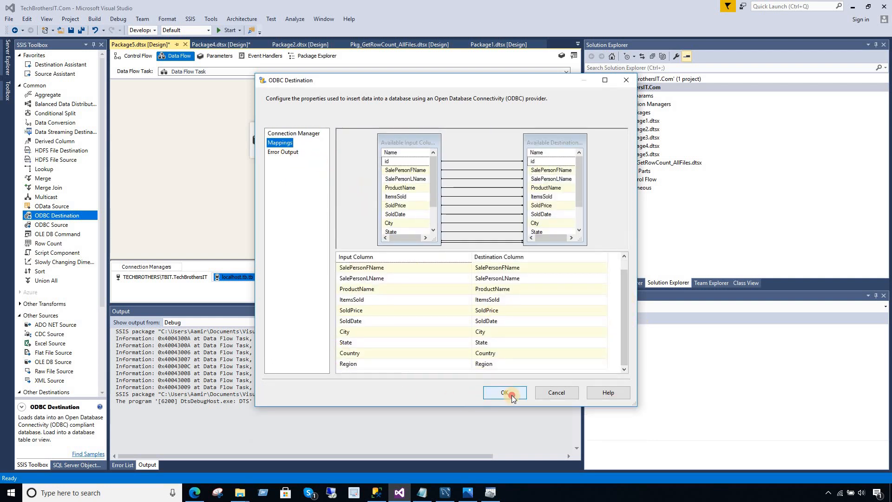
click(411, 213)
click(293, 137)
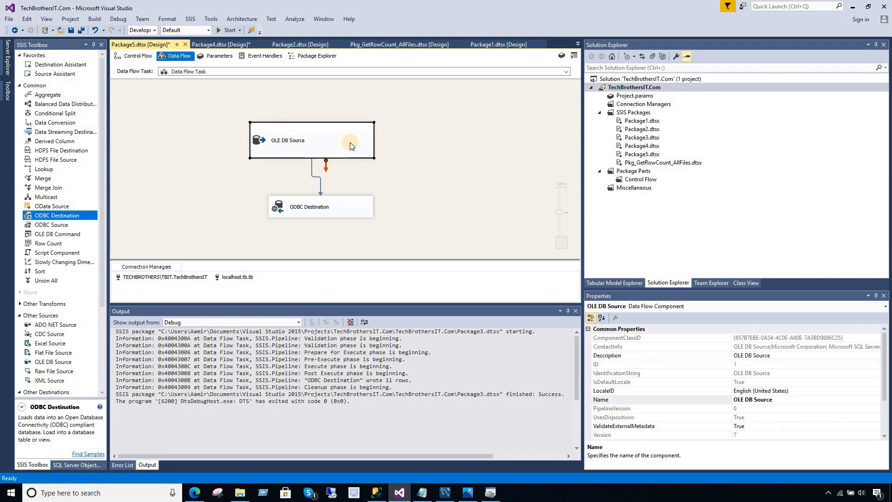
Resize the ODBC Destination box on the data flow.
click(273, 208)
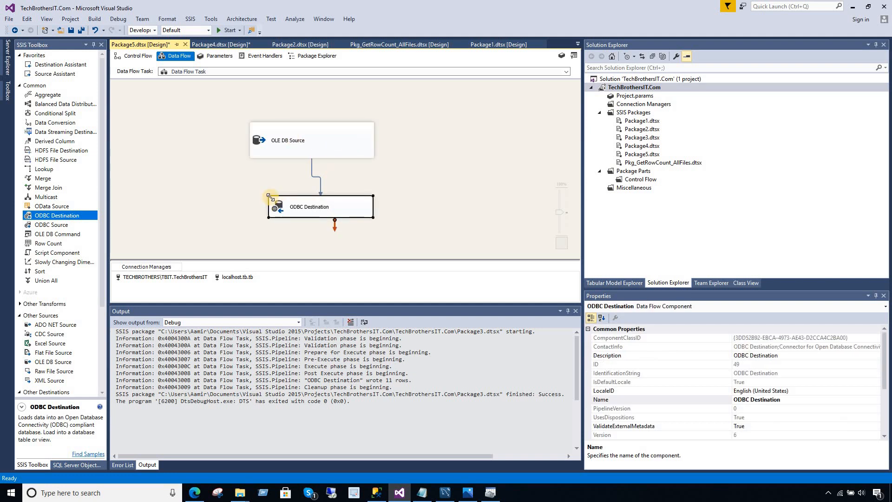
drag(270, 198, 255, 180)
click(412, 179)
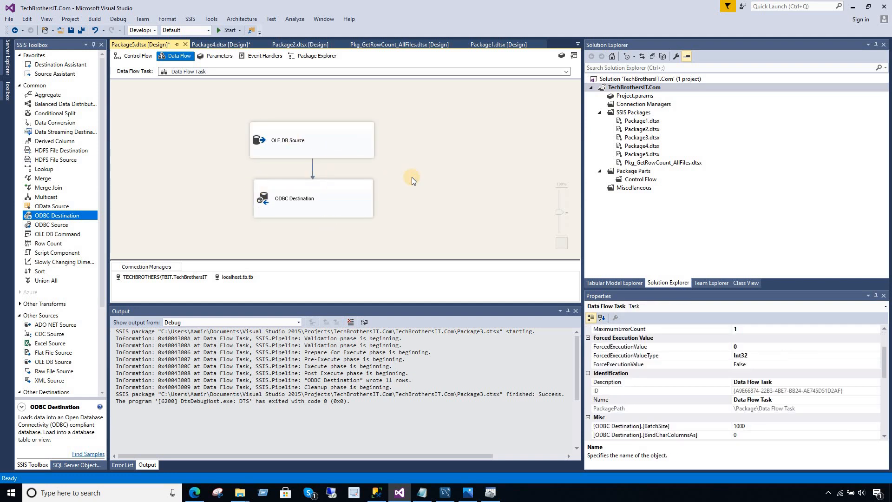
Save all and execute Package5.dtsx, which completes moving 11 rows.
click(81, 30)
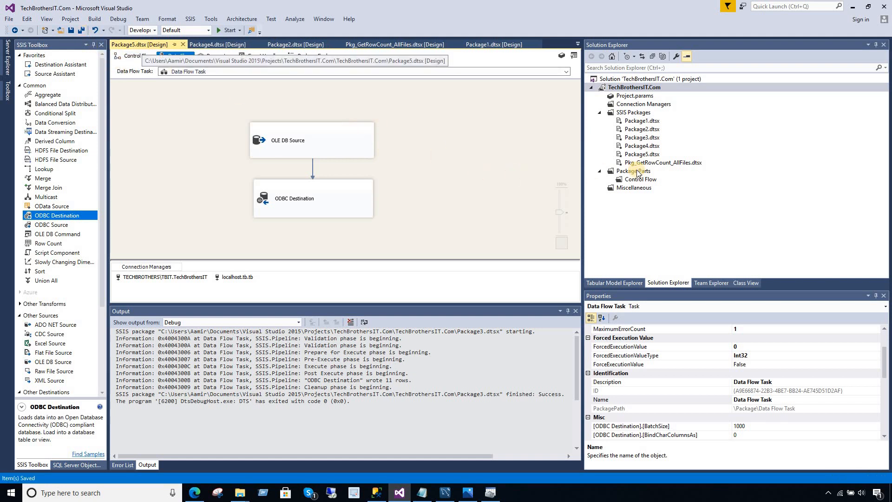
click(644, 154)
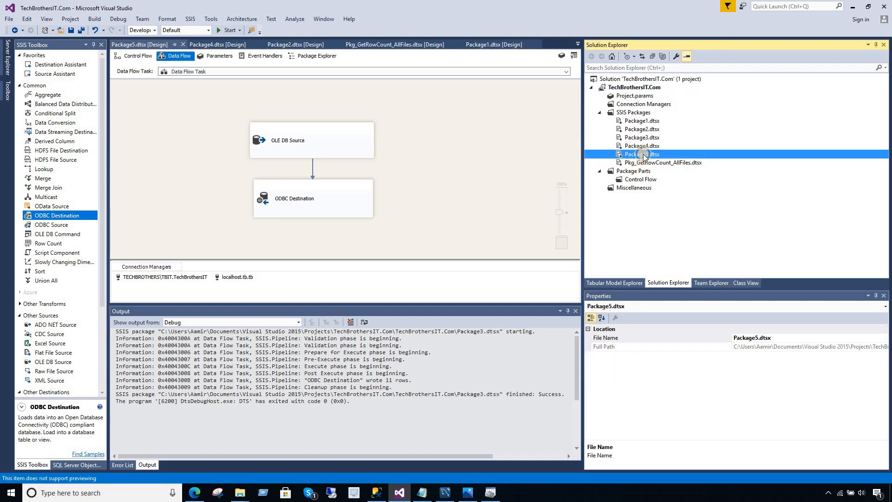
right_click(643, 155)
click(671, 171)
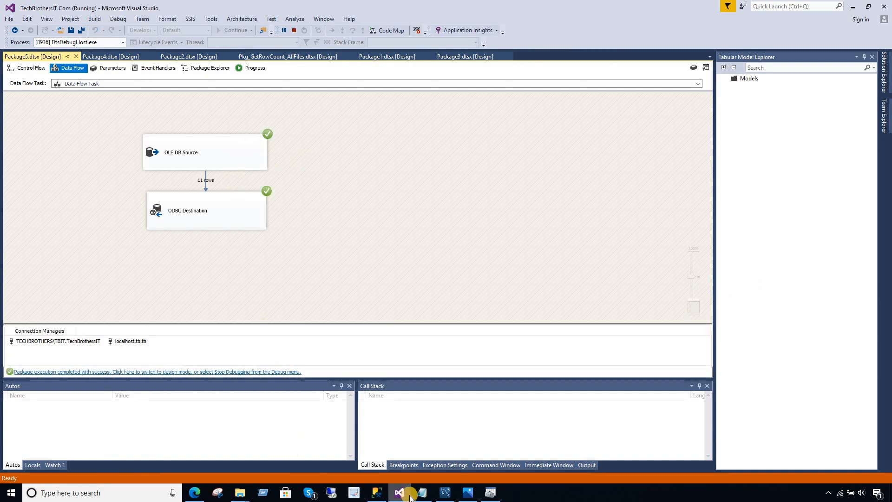
click(445, 493)
Add 'use tb;' as the script's first line and run it to make tb the default.
click(386, 207)
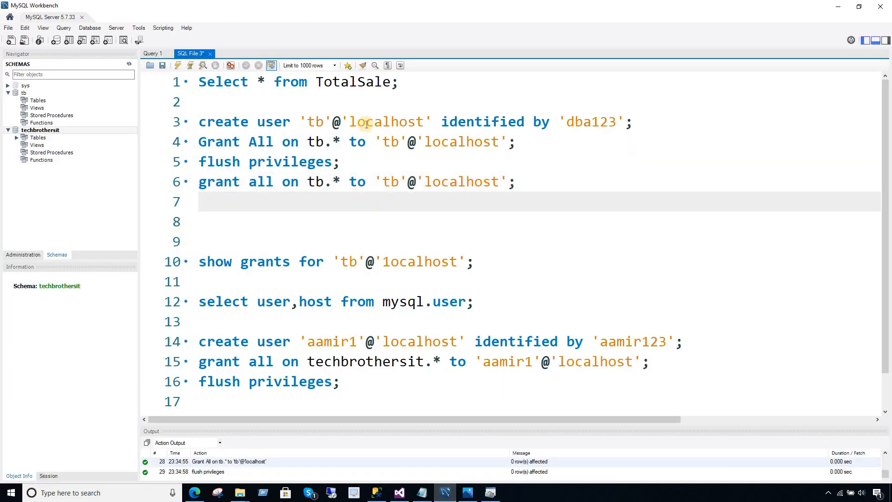
drag(402, 86, 199, 83)
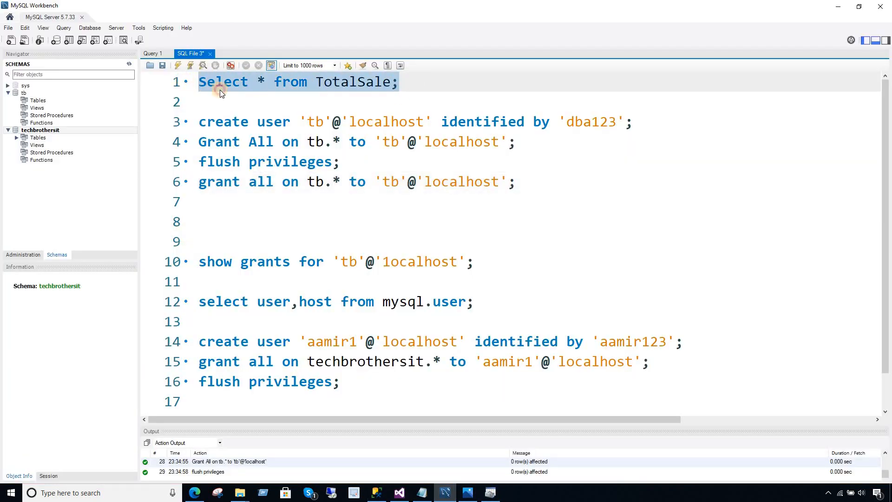
click(24, 93)
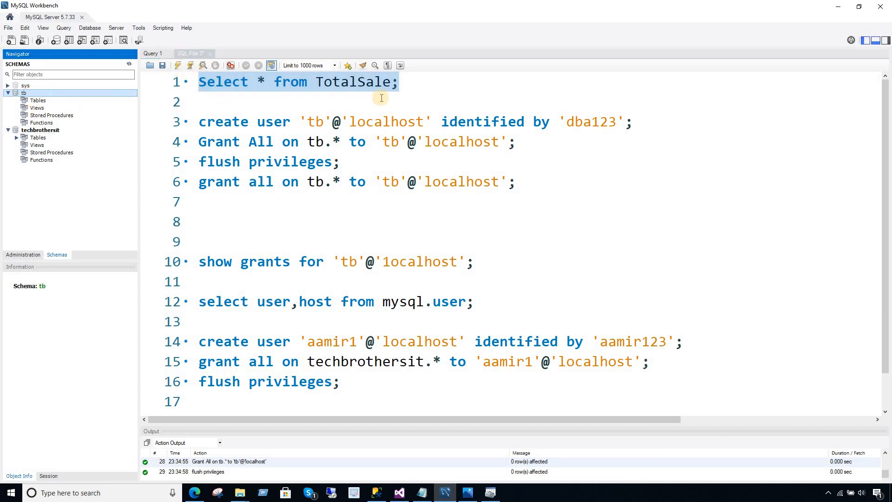
click(202, 82)
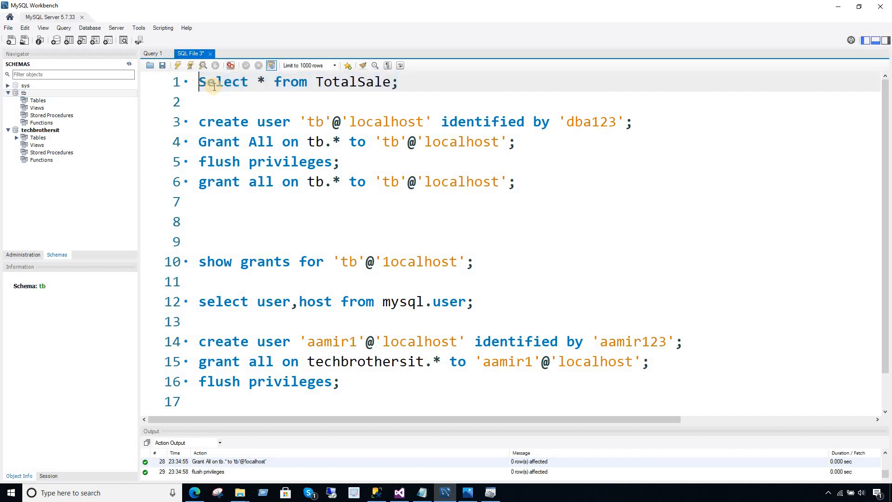
key(Return)
key(Up)
text(use t)
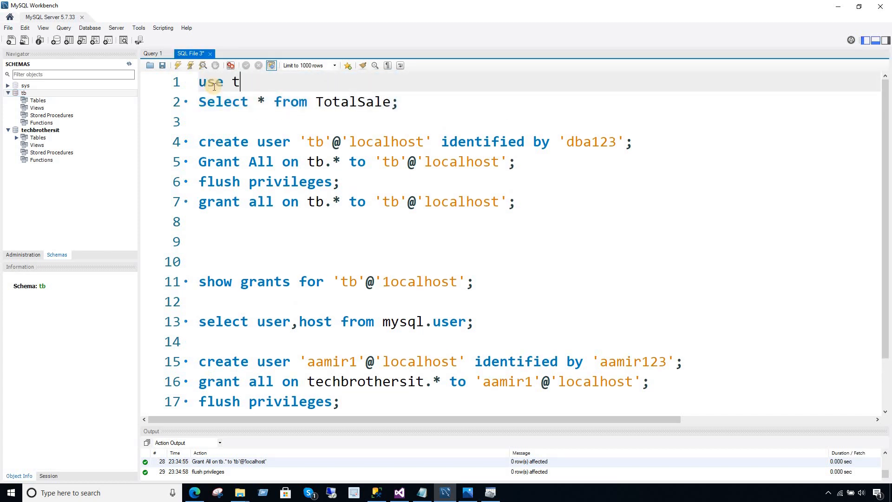
text(b;)
key(Return)
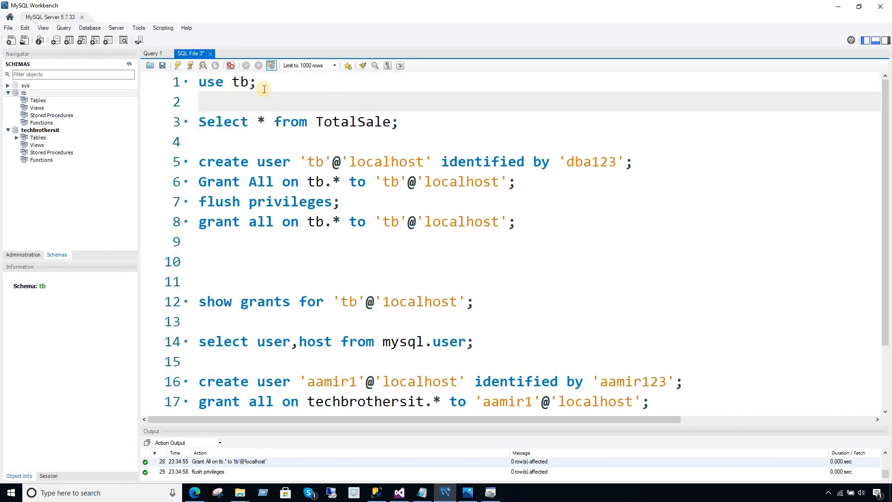
key(Up)
click(176, 79)
click(178, 65)
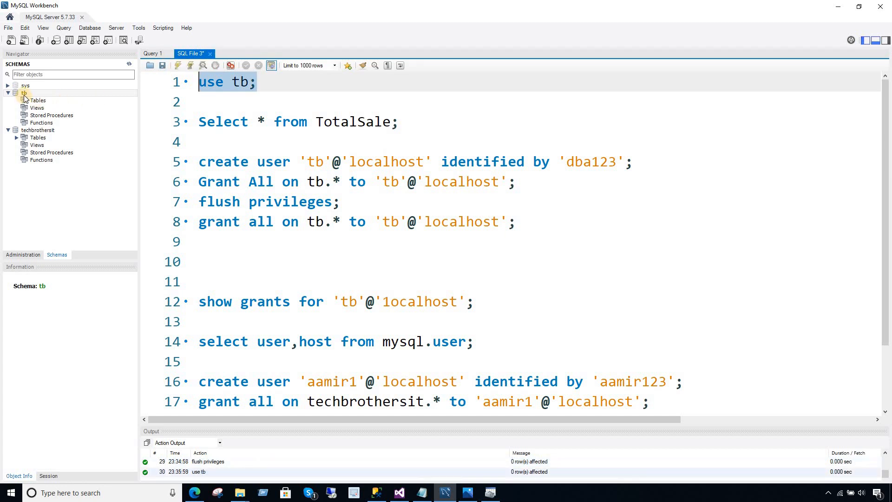
Expand tb's tables and run Select * from TotalSale, returning the 11 loaded rows.
click(38, 101)
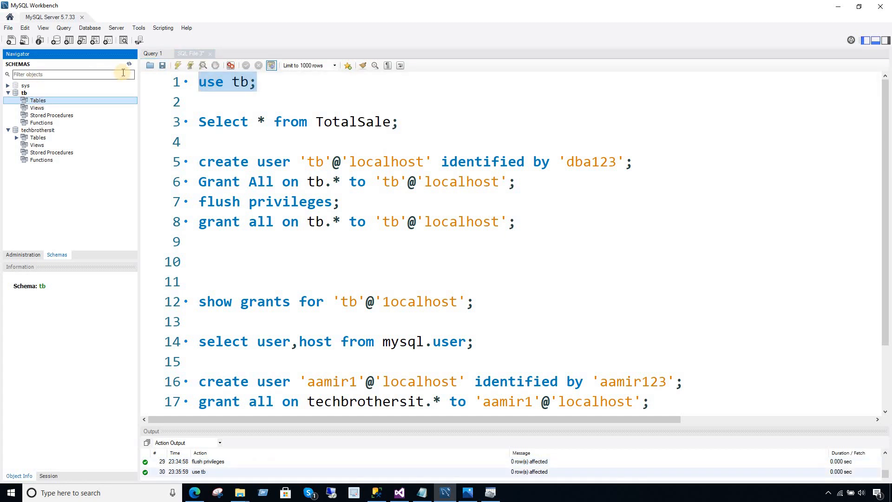
click(17, 101)
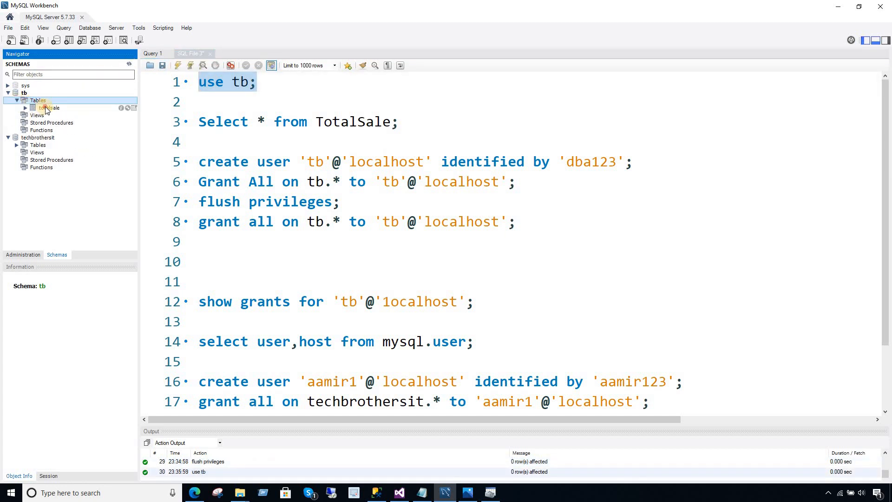
click(67, 108)
drag(411, 122, 198, 122)
click(178, 65)
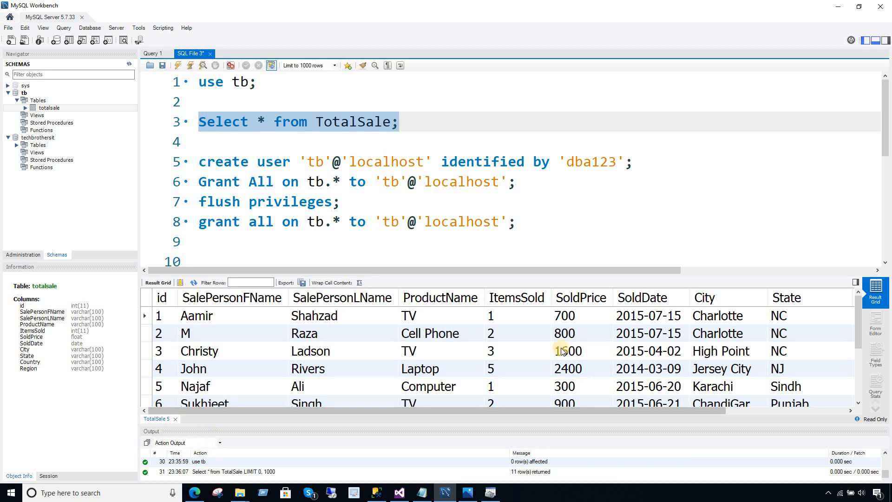
drag(860, 344, 844, 304)
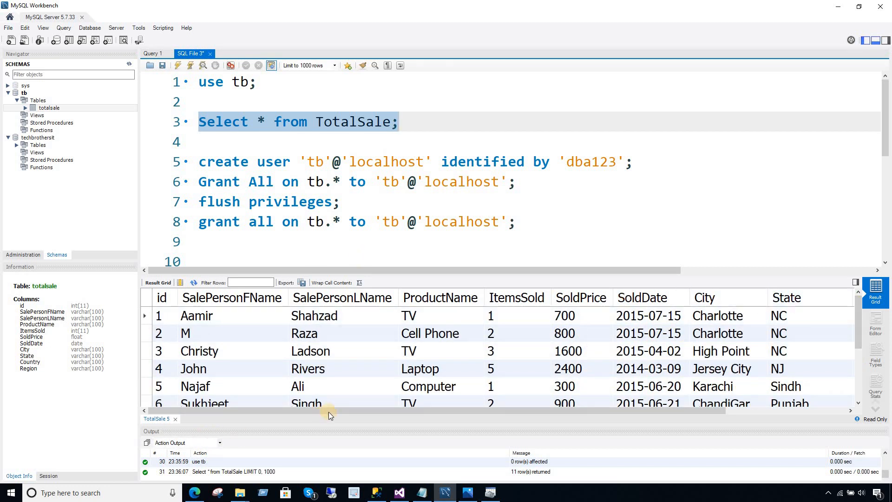
click(397, 496)
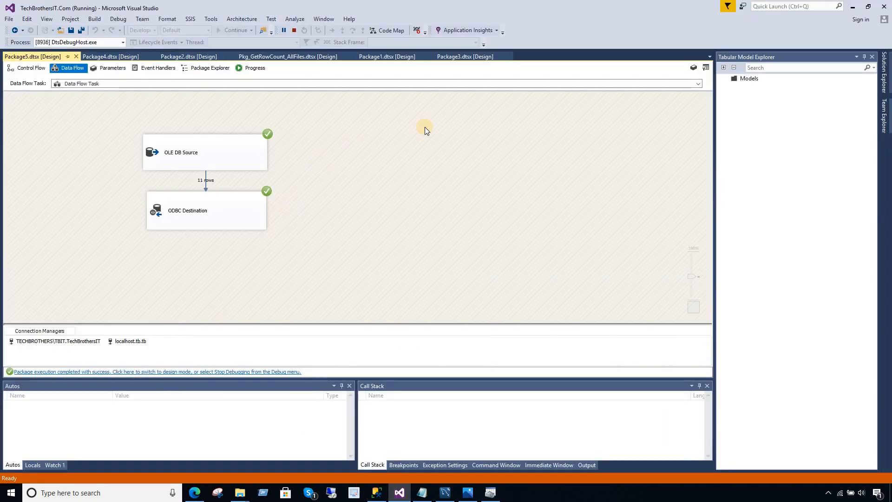
Stop debugging and change the project's Debugging property Run64BitRuntime from True to False.
click(294, 31)
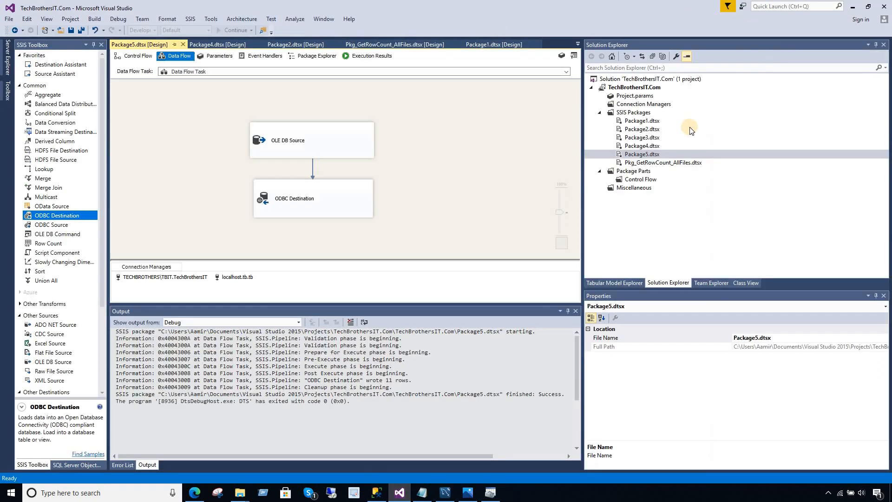
right_click(636, 88)
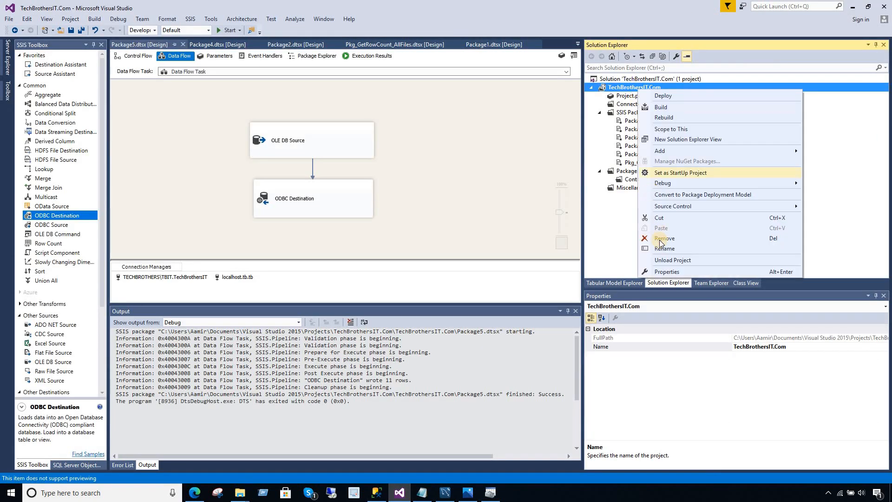
click(667, 271)
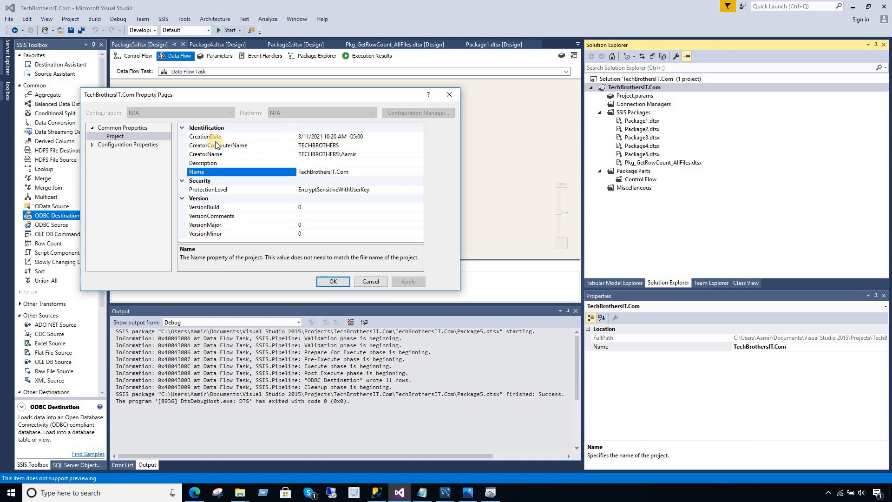
click(92, 145)
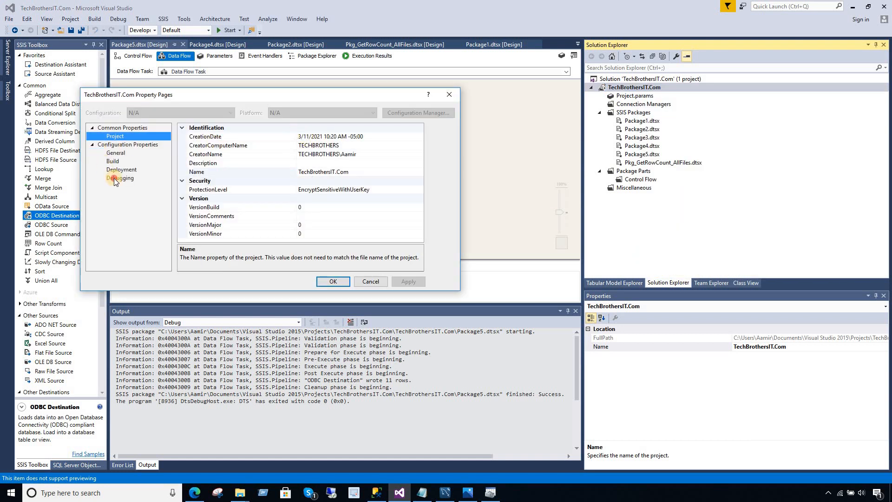
click(116, 179)
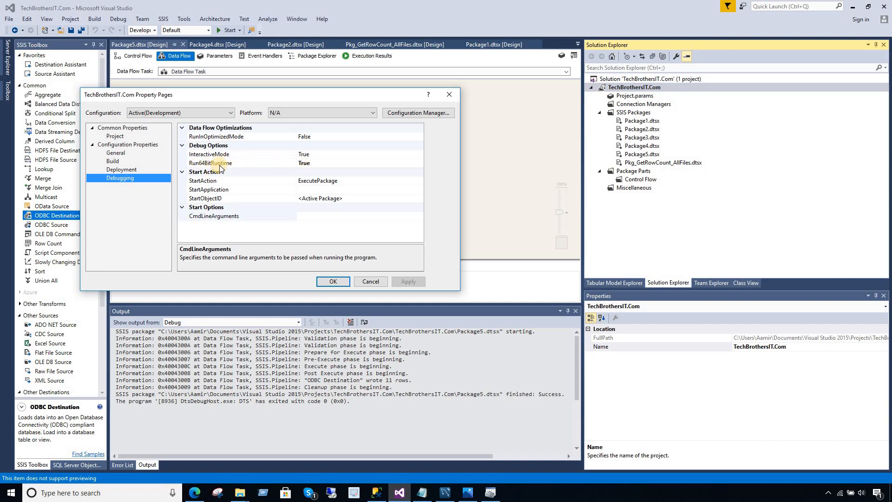
double_click(320, 163)
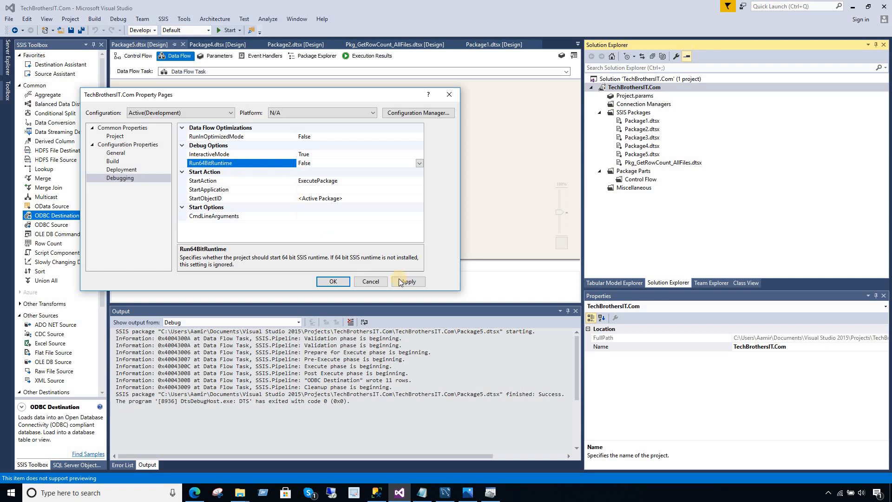
Apply the property change, rerun Package5 to load 11 rows, then stop debugging.
click(344, 282)
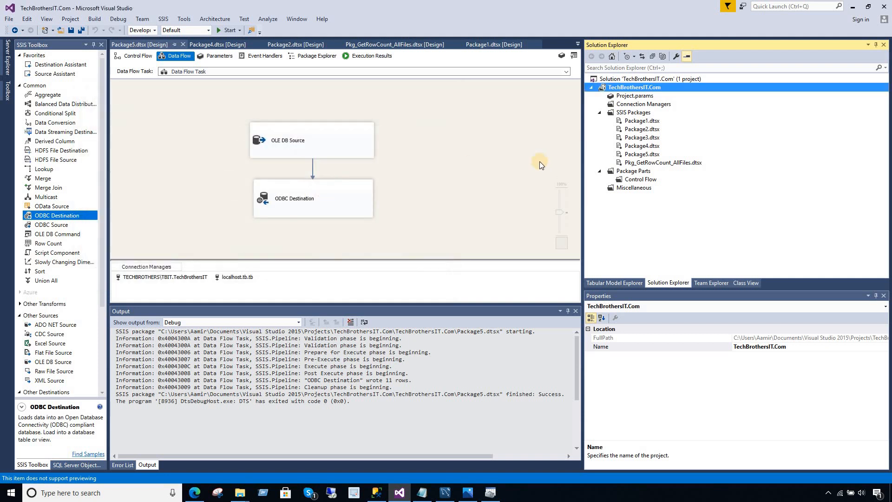
right_click(646, 154)
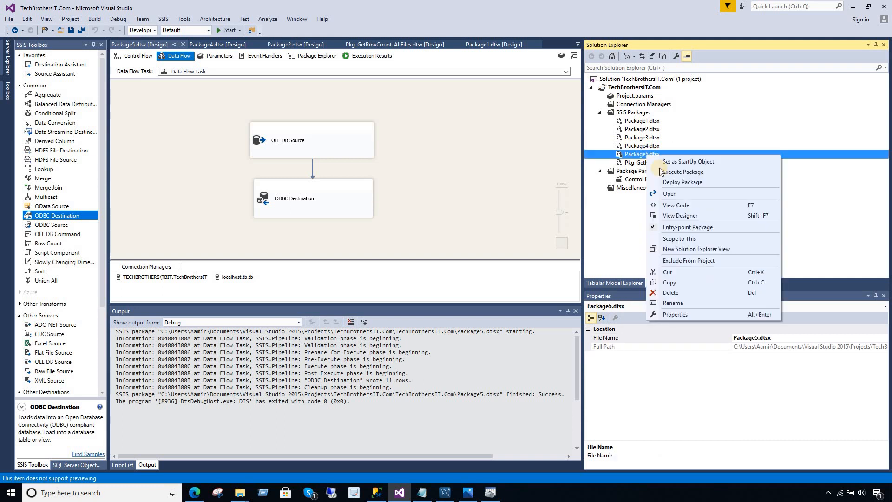
click(662, 172)
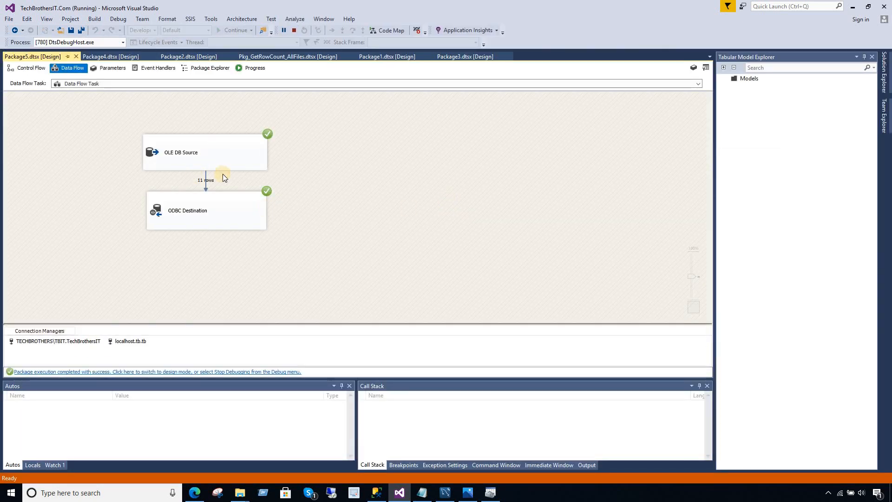
click(349, 160)
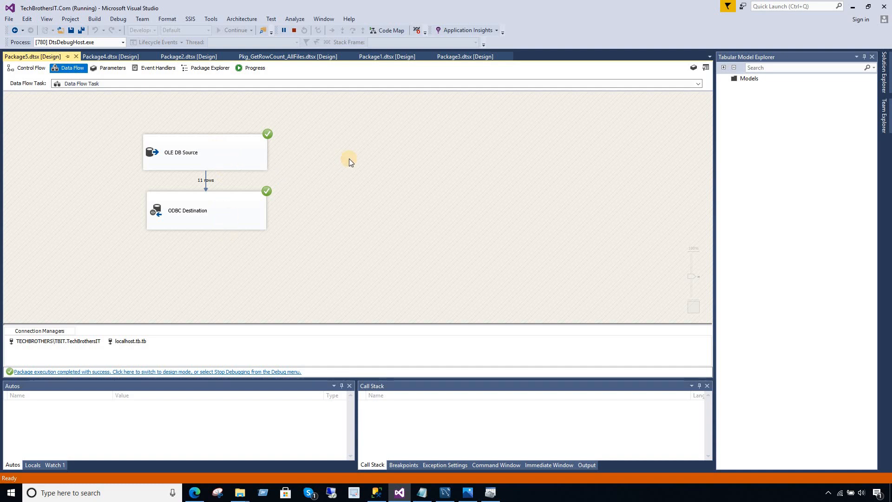
click(294, 31)
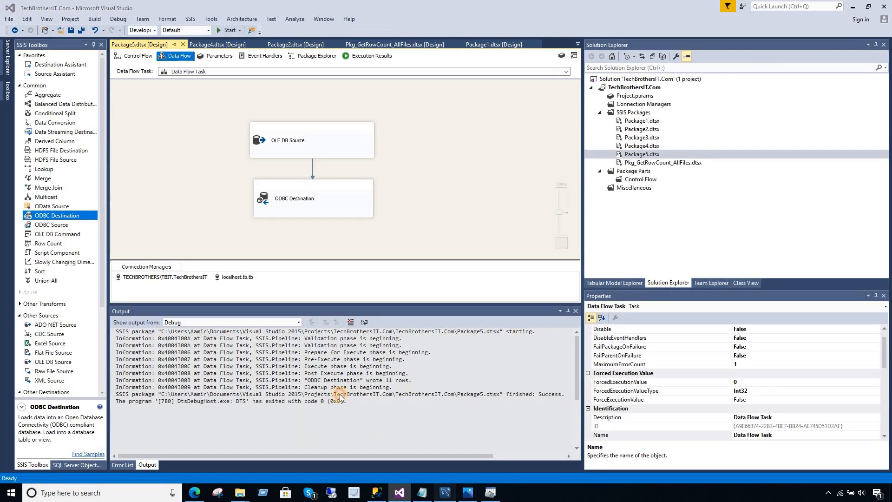
click(445, 493)
Rerun the TotalSale SELECT, then change it to 'Select count(*) from TotalSale;' and run it.
click(177, 65)
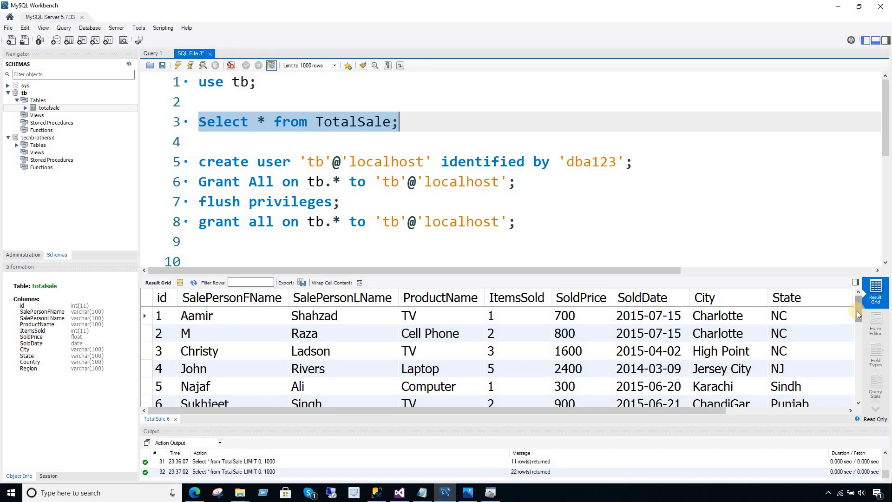
drag(857, 311, 859, 398)
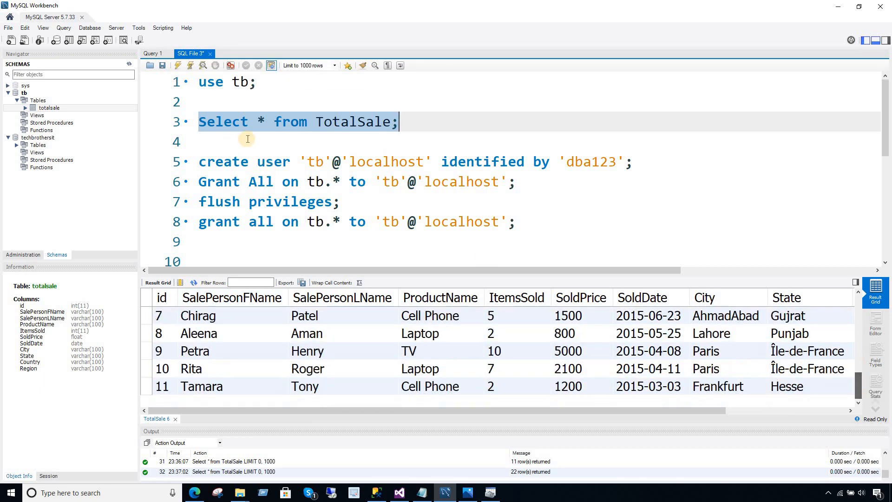
click(261, 118)
key(BackSpace)
text(count(*))
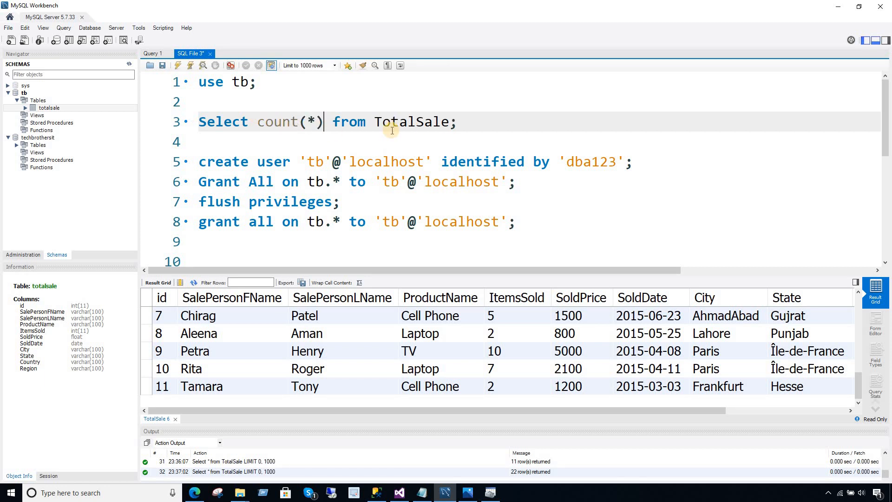
drag(483, 120, 166, 120)
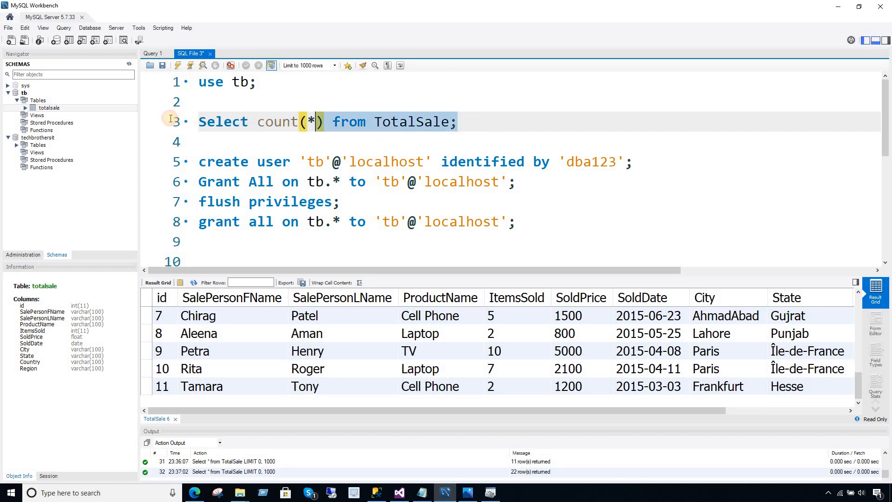
click(178, 65)
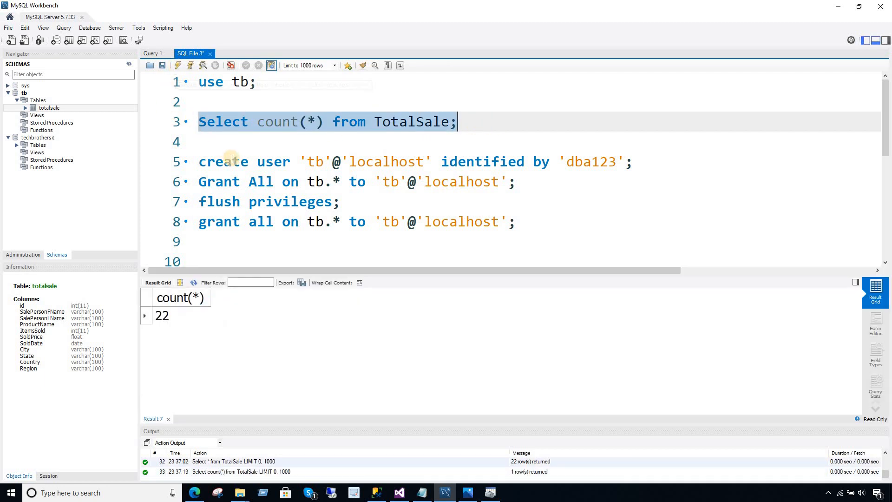
Check that the count result is 22 and return to Visual Studio.
click(171, 319)
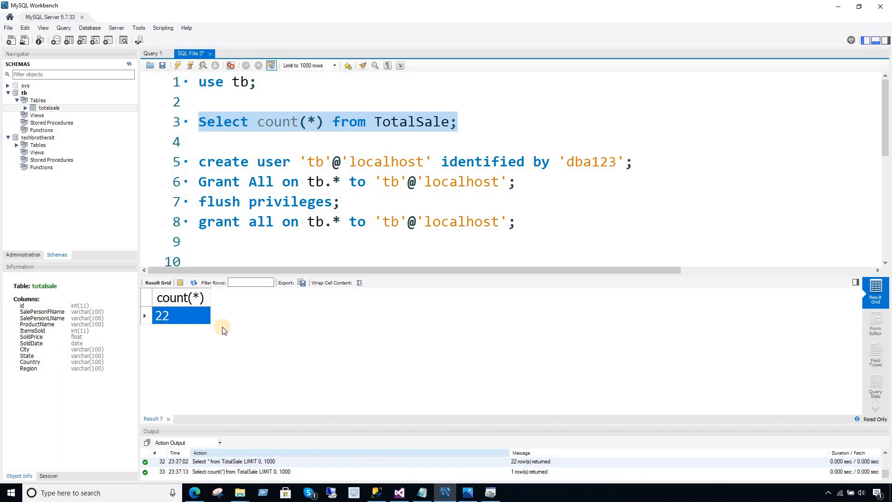
click(350, 181)
click(477, 189)
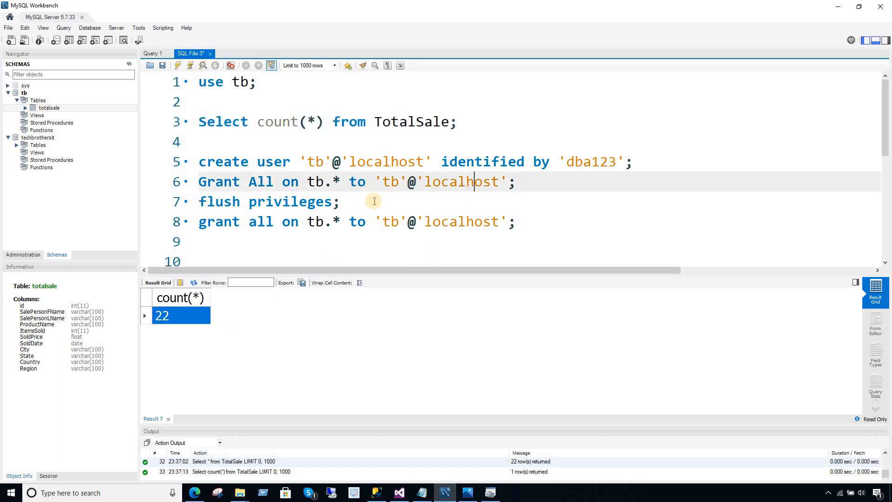
click(400, 492)
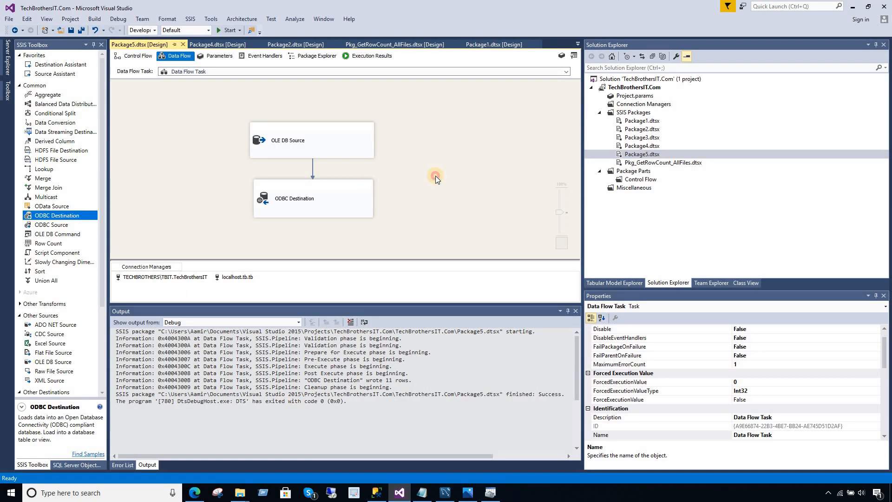
Switch Package5 to its Control Flow view and copy the full ODBC connection string from Notepad.
click(139, 56)
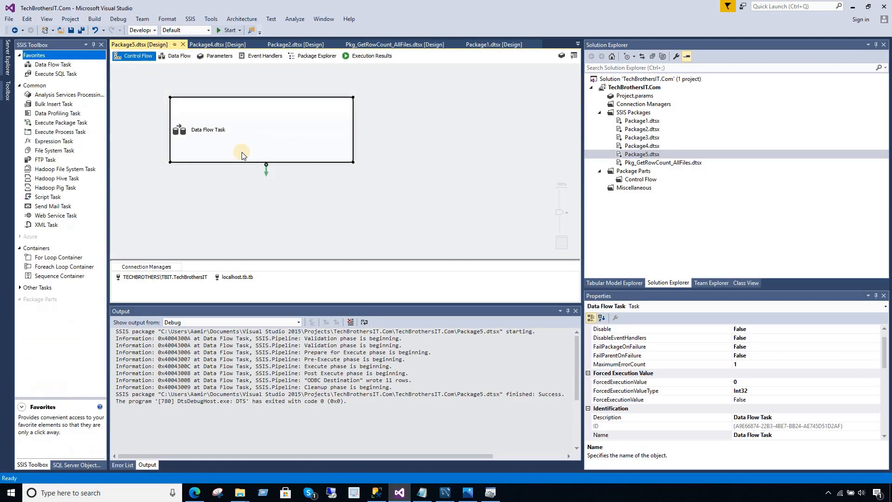
click(401, 127)
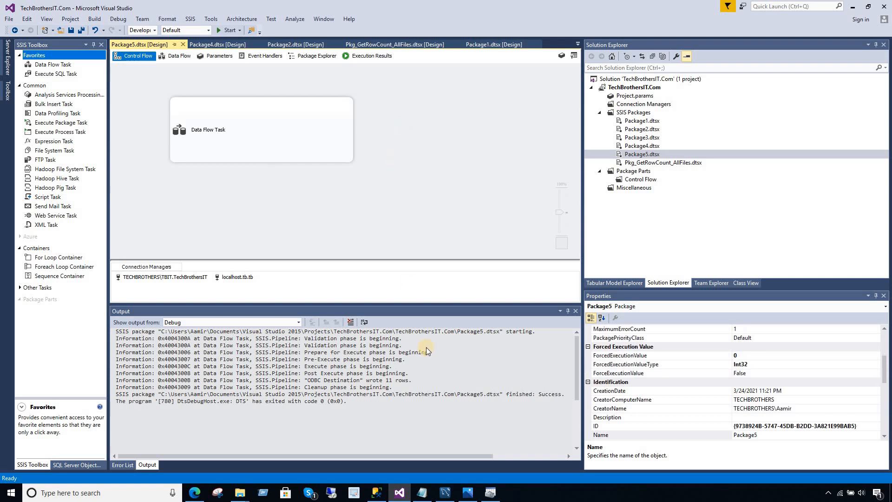
click(433, 497)
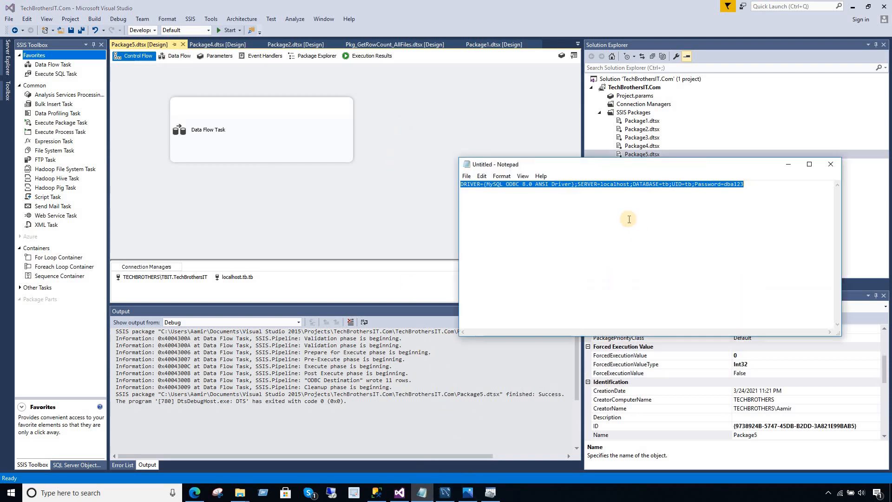
click(628, 219)
drag(754, 185, 434, 182)
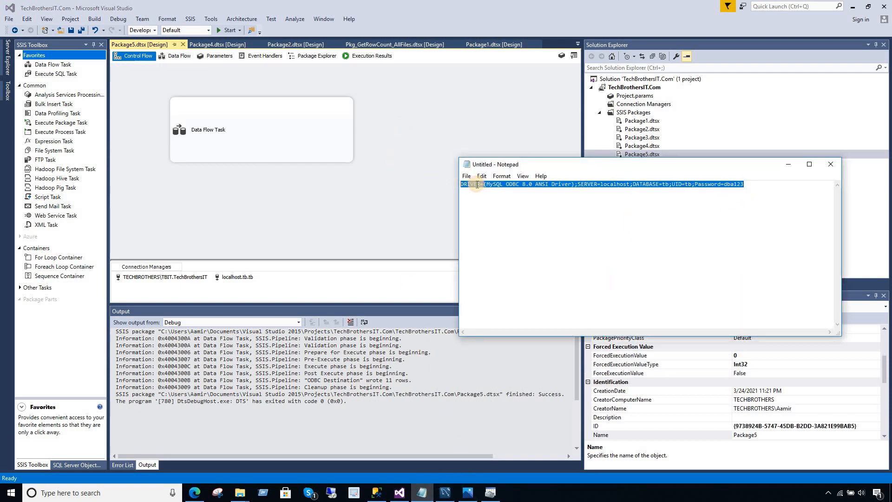
right_click(476, 185)
click(500, 214)
click(409, 169)
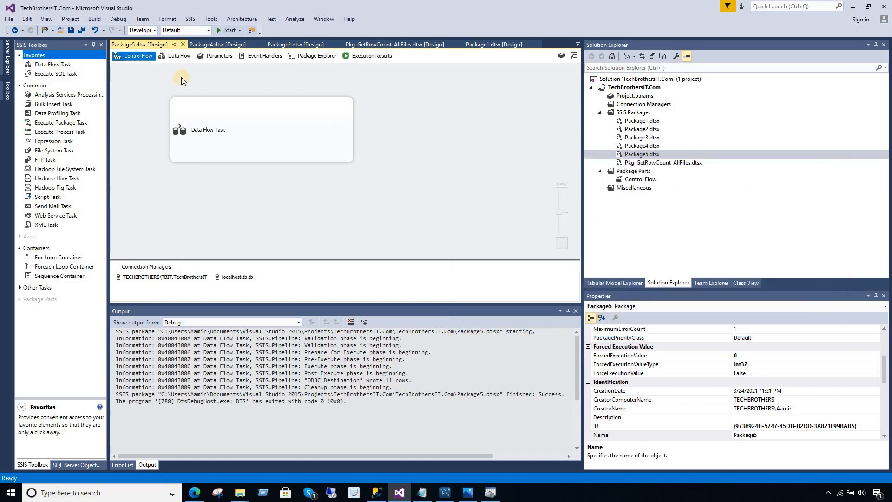
click(244, 278)
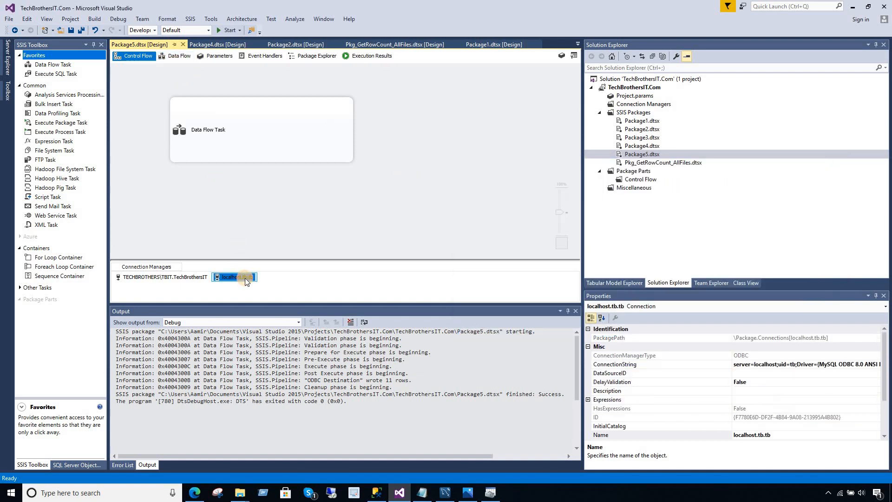
right_click(245, 278)
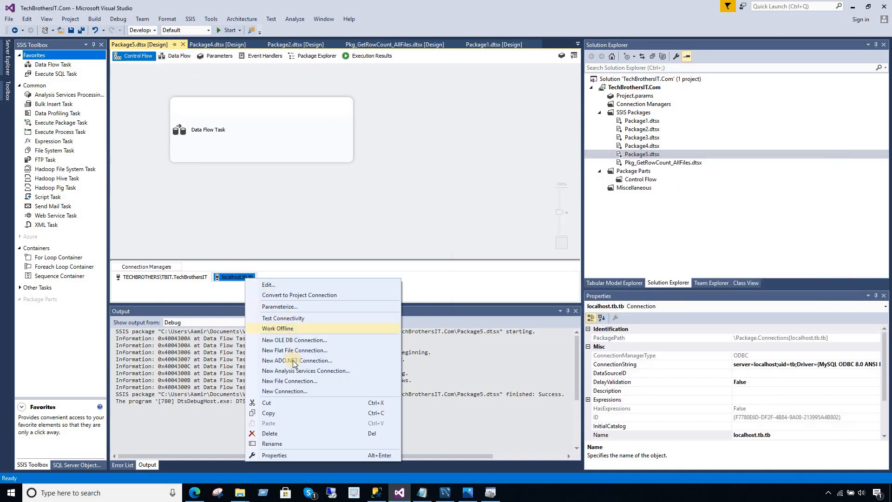
click(295, 456)
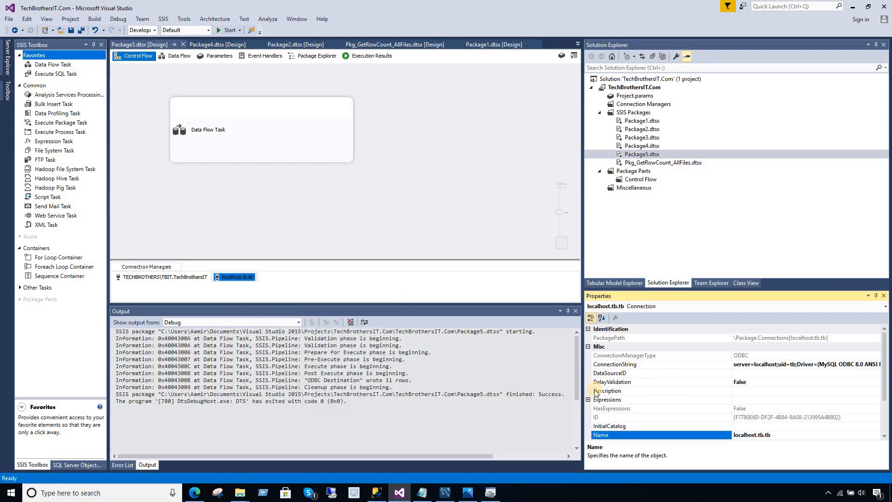
click(637, 402)
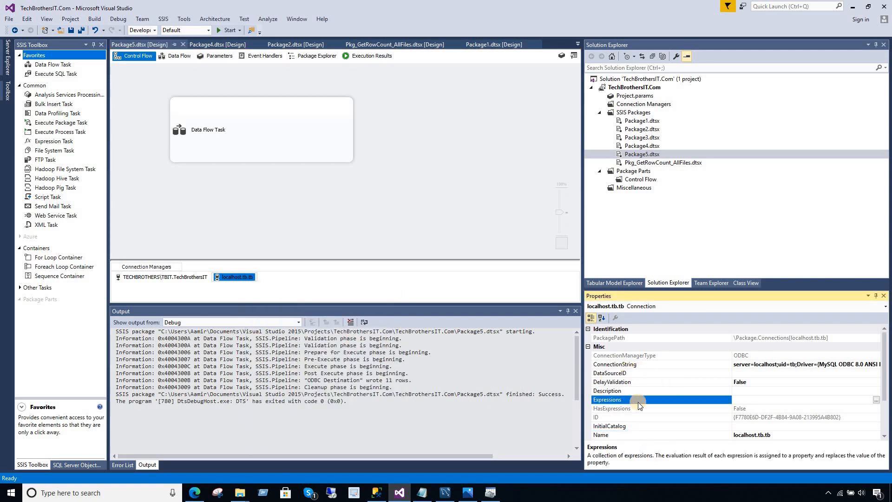
click(876, 400)
click(408, 204)
click(432, 204)
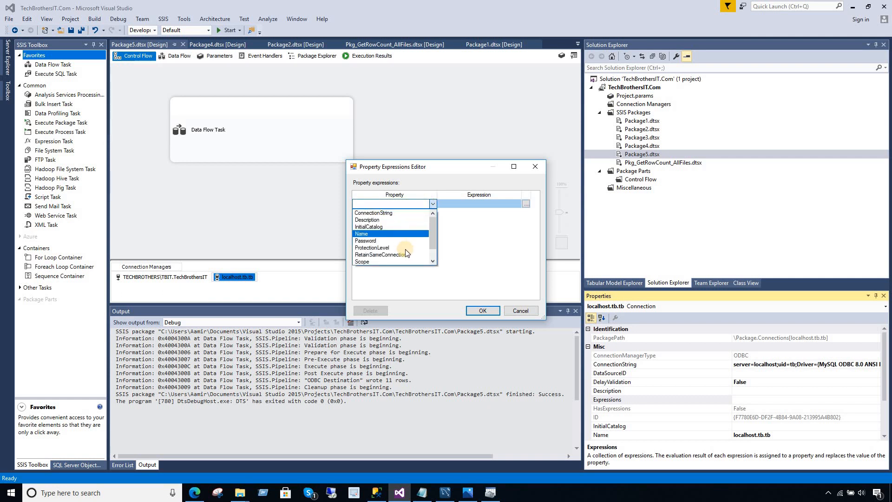
click(432, 251)
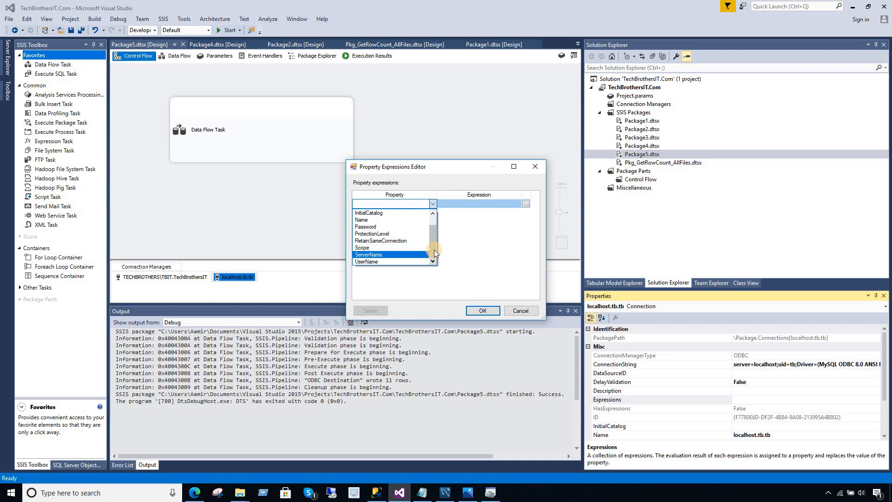
drag(434, 249, 433, 239)
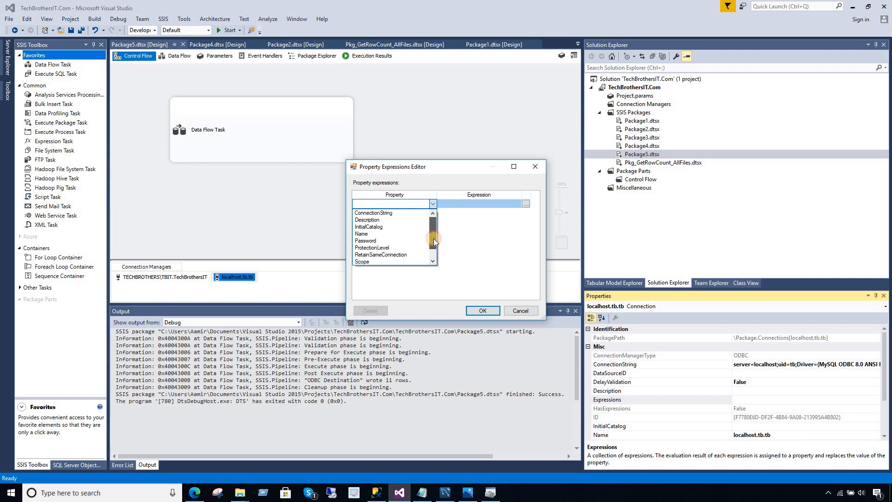
click(374, 212)
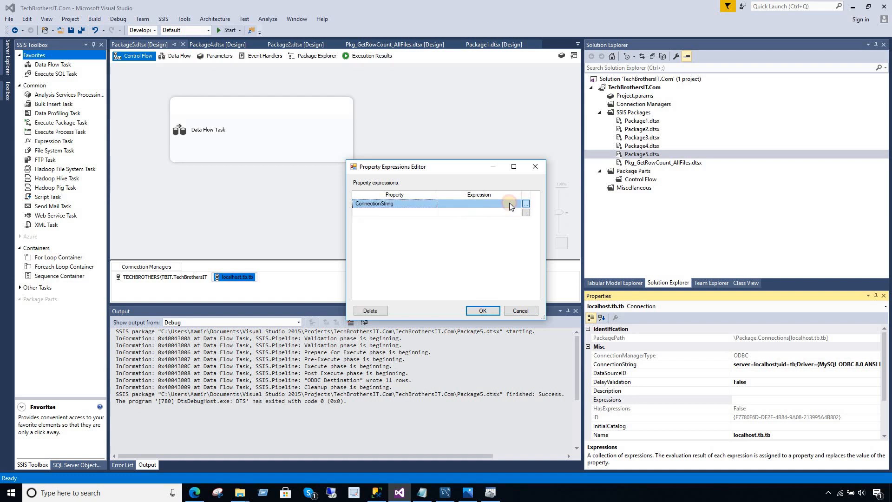
click(526, 204)
right_click(121, 181)
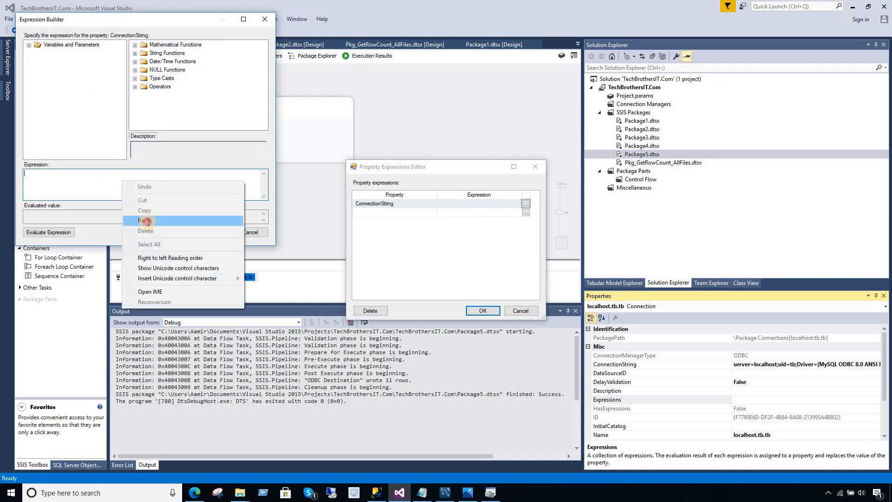
click(144, 220)
click(59, 232)
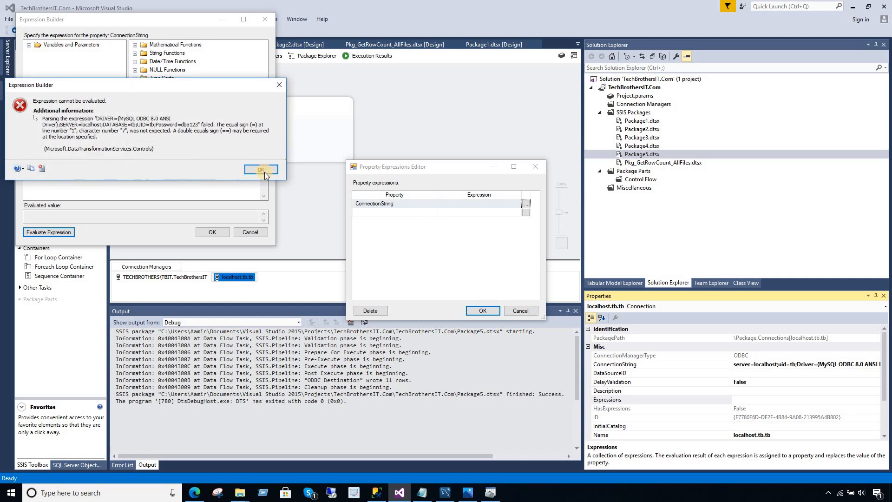
click(260, 169)
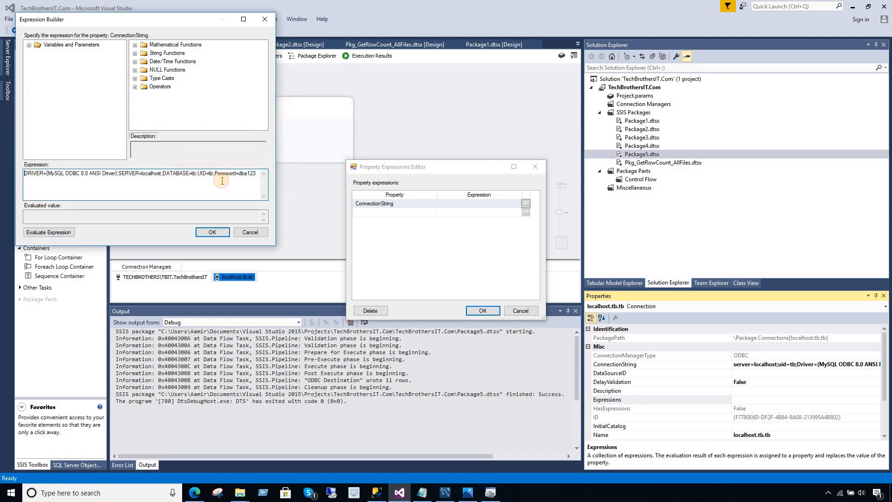
click(253, 232)
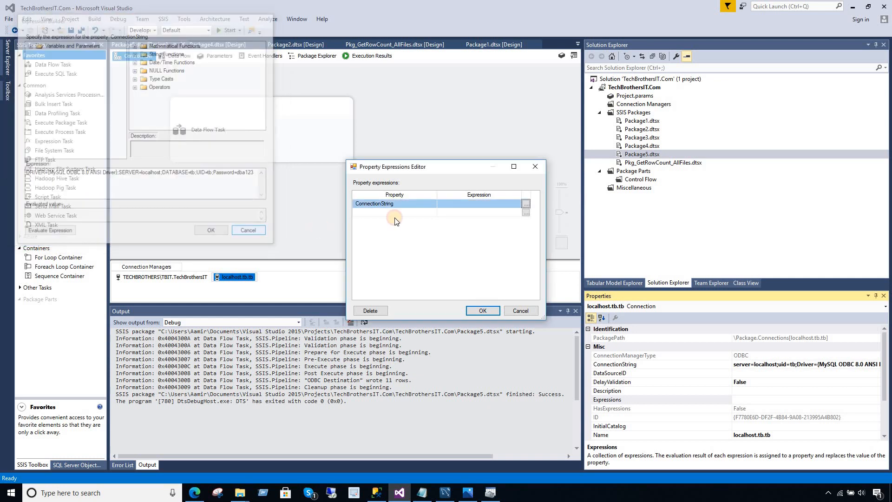
click(536, 167)
click(389, 111)
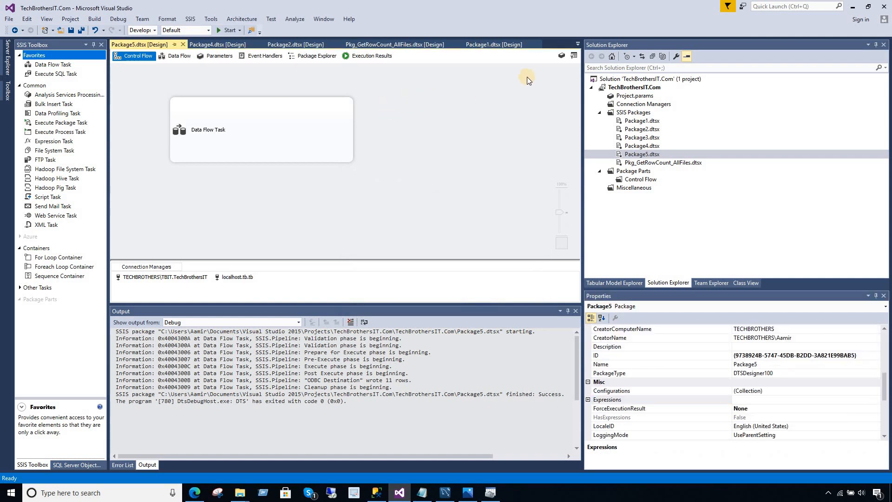
Add a package String variable named Password holding the database password.
click(554, 55)
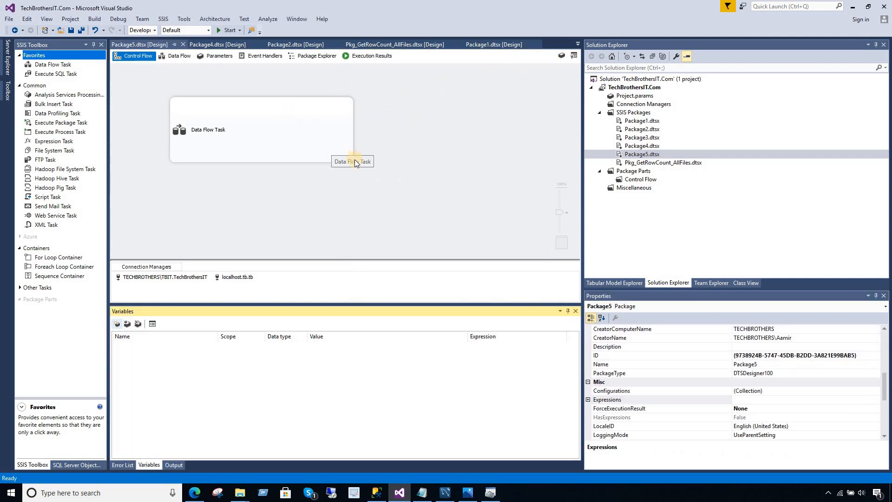
click(117, 323)
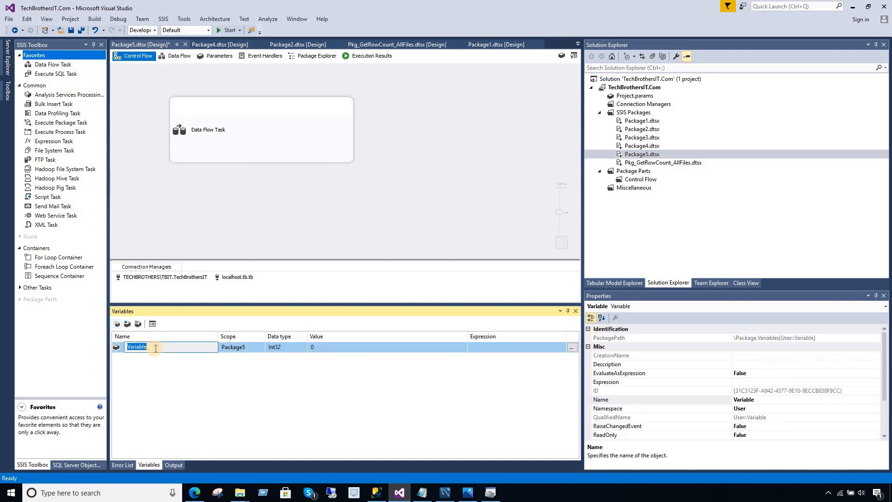
text(Password)
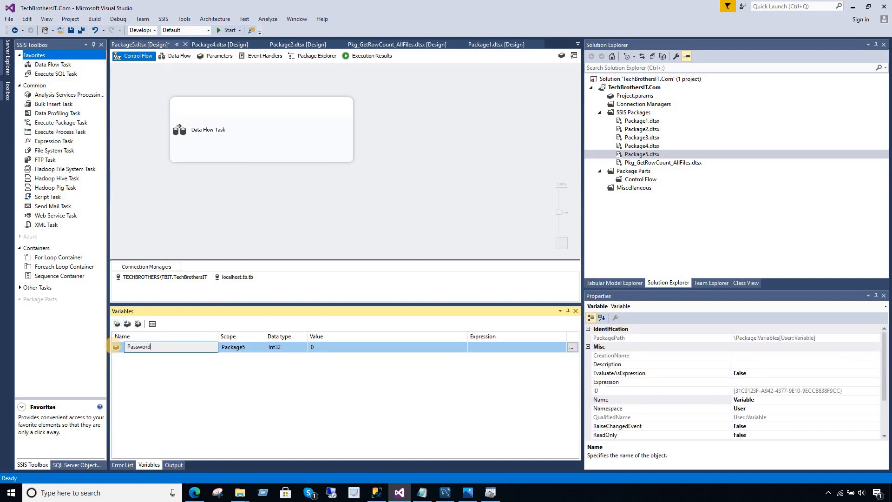
key(Tab)
key(Tab)
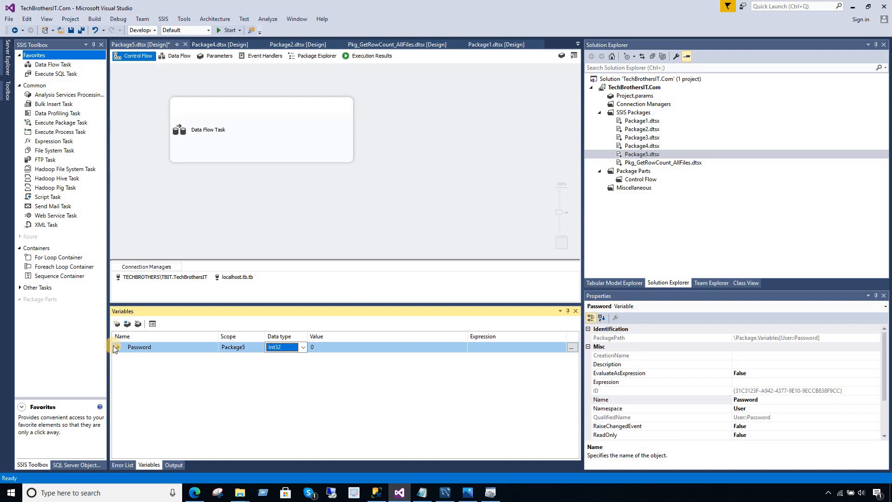
key(Tab)
key(BackSpace)
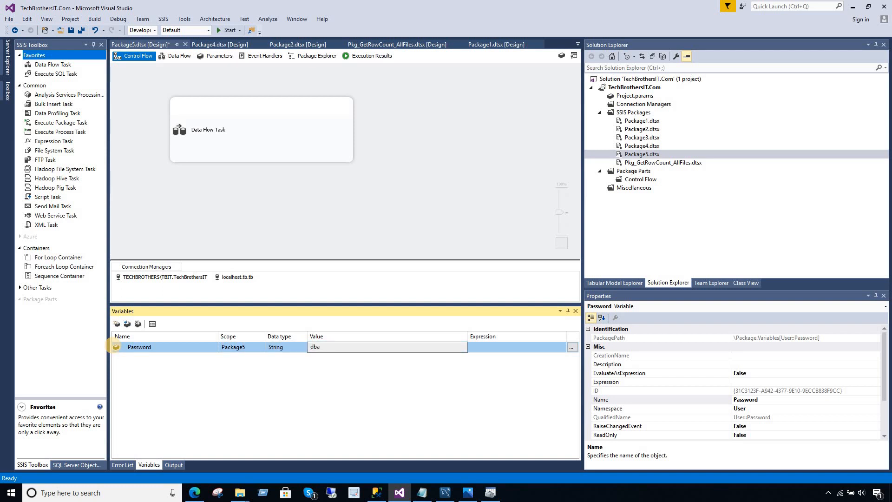
click(149, 384)
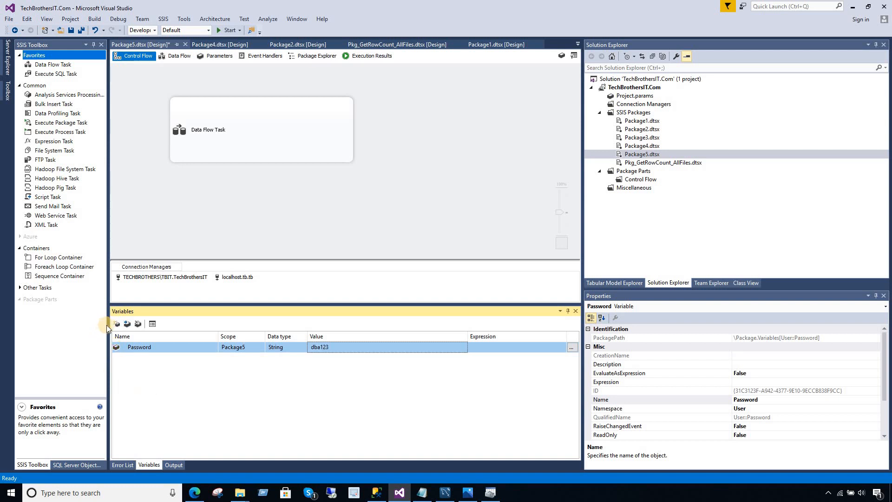
Add a package String variable named UserName holding the database user name.
click(116, 324)
text(UserName)
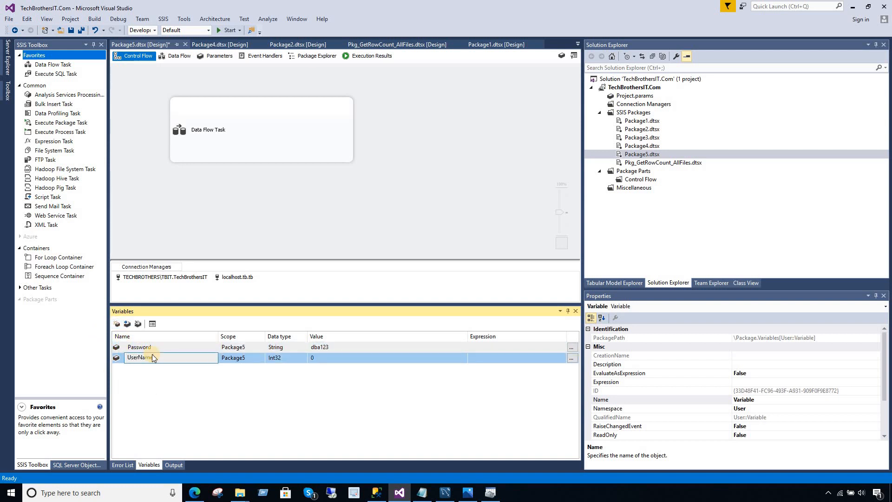
key(Tab)
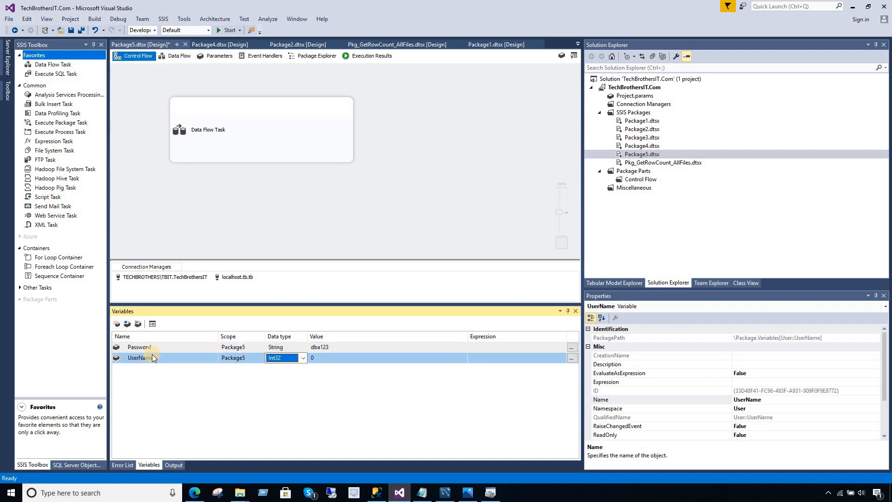
key(s)
key(Tab)
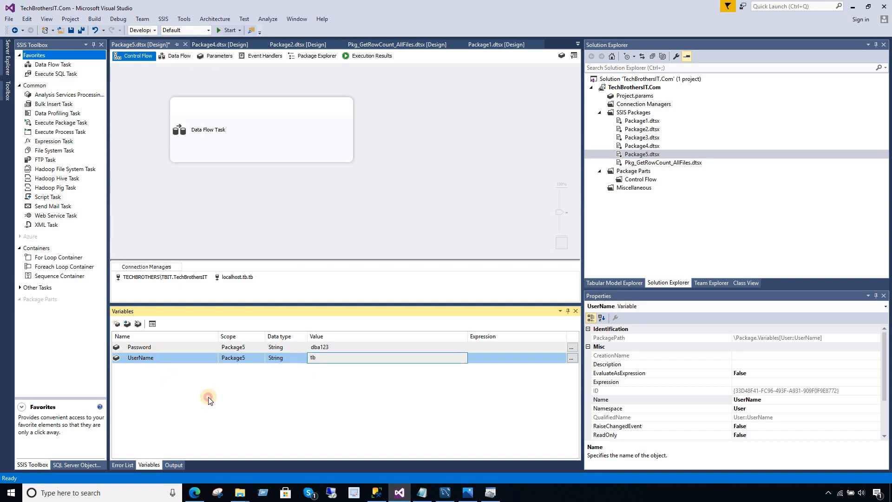
click(209, 397)
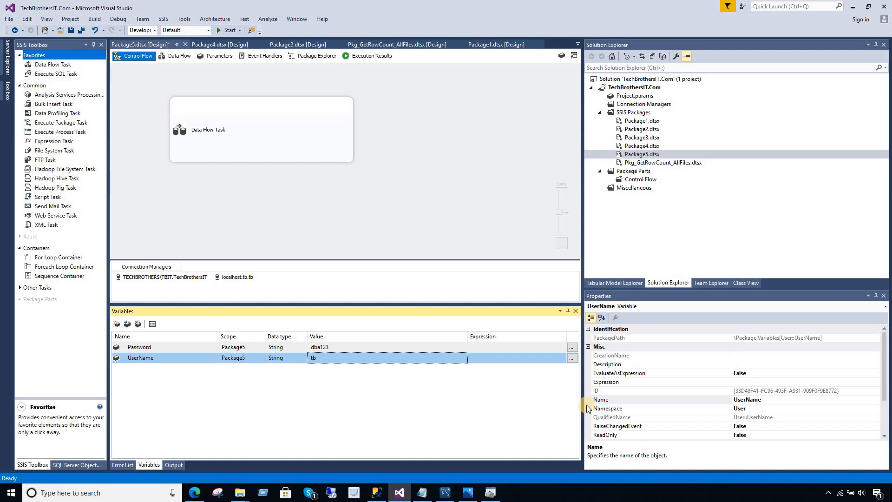
Select the localhost.tb.tb connection manager's Expressions property and revisit the Password variable's value.
click(237, 277)
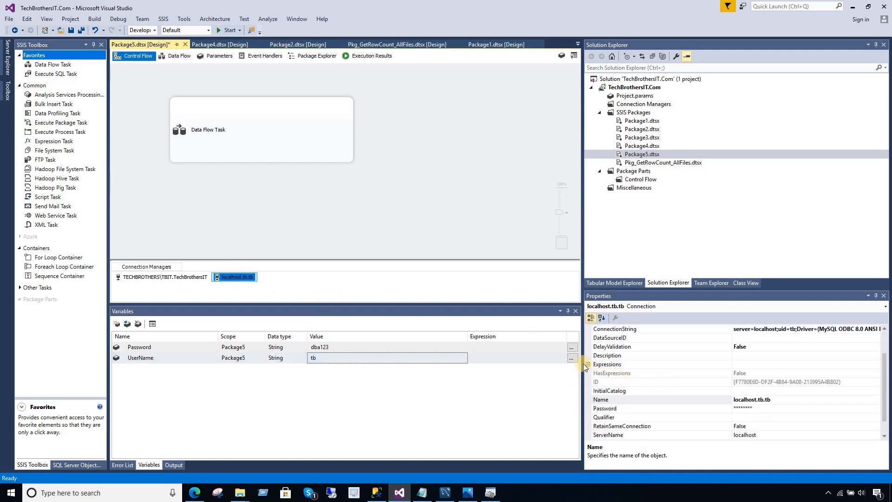
click(587, 364)
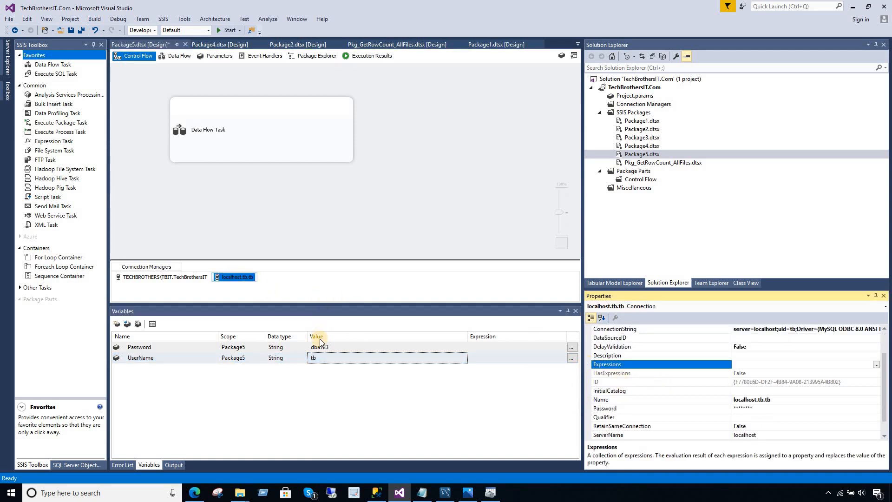
click(331, 346)
click(367, 347)
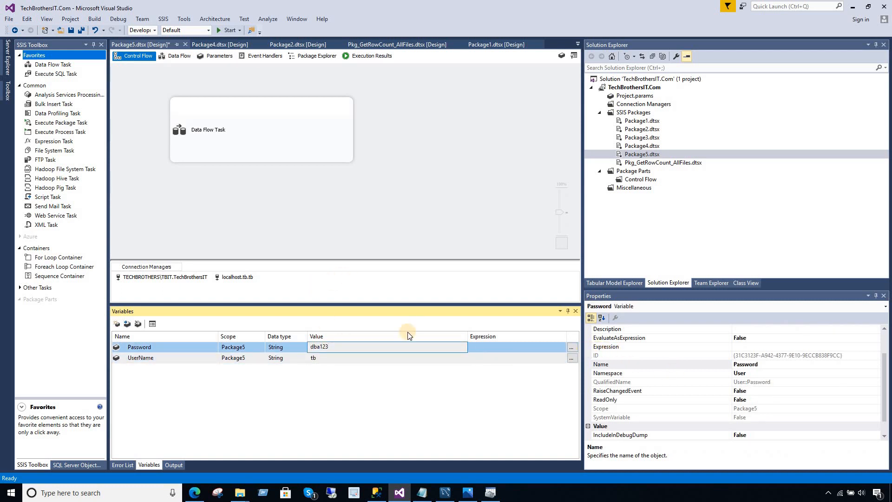
Add a ConnectionString property expression to localhost.tb.tb and open its Expression Builder.
click(238, 277)
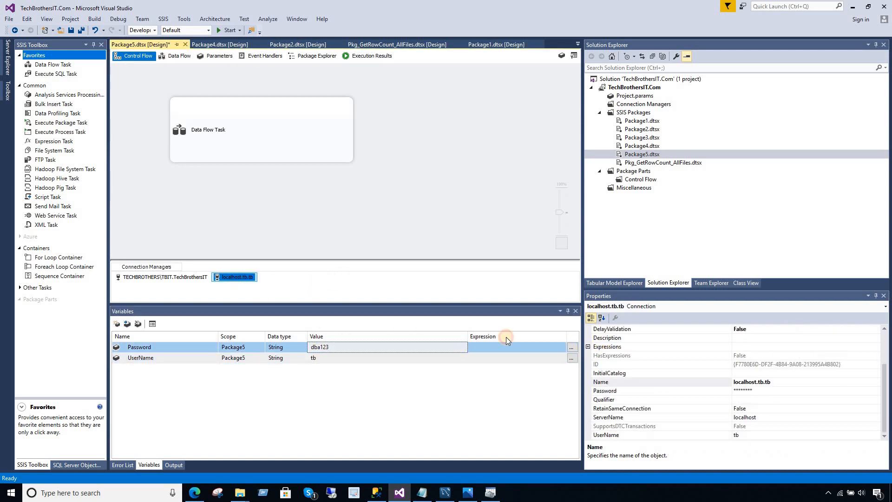
click(589, 348)
click(878, 347)
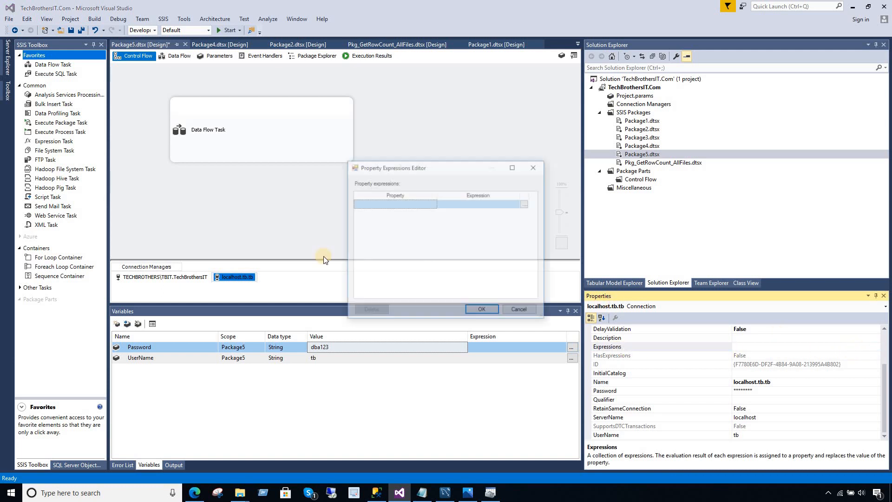
click(408, 202)
click(408, 202)
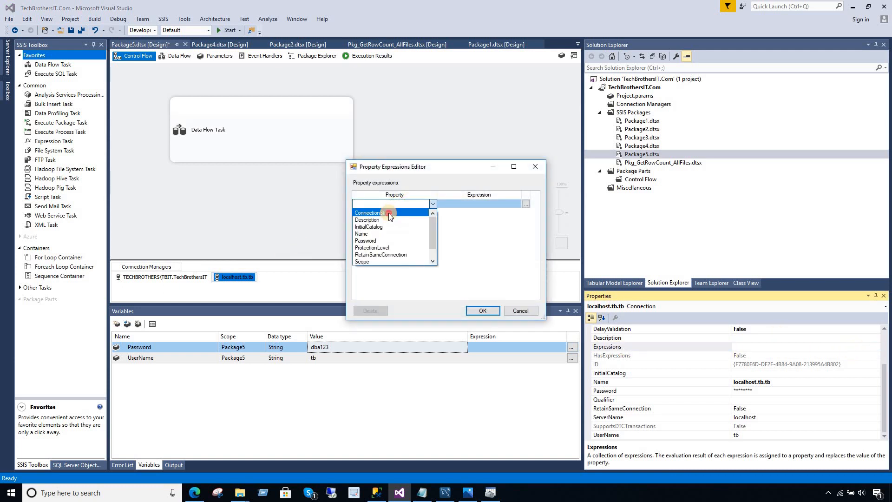
click(388, 213)
click(526, 205)
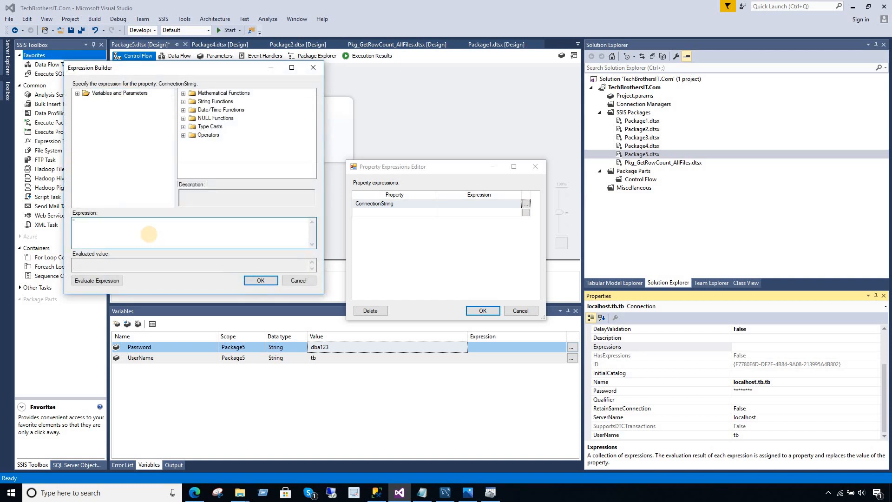
Paste the connection string into the expression and start replacing hard-coded values with "++" concatenation.
key(ctrl+v)
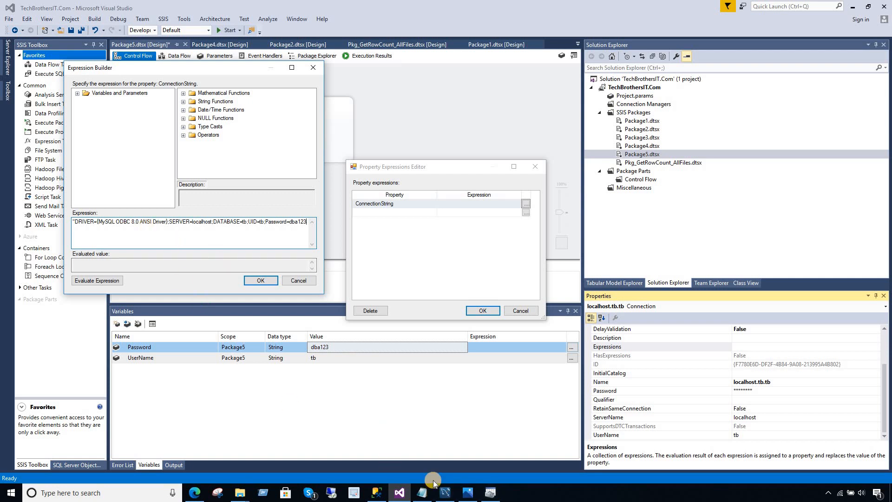
click(422, 492)
click(603, 246)
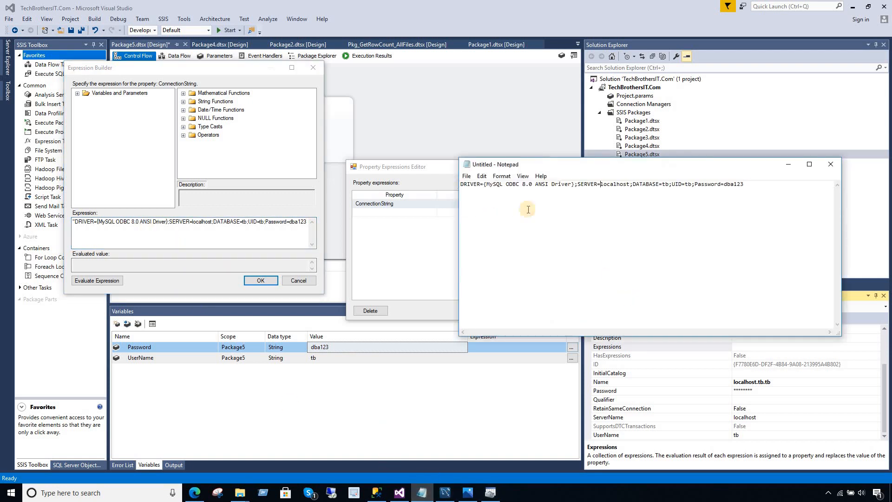
click(250, 227)
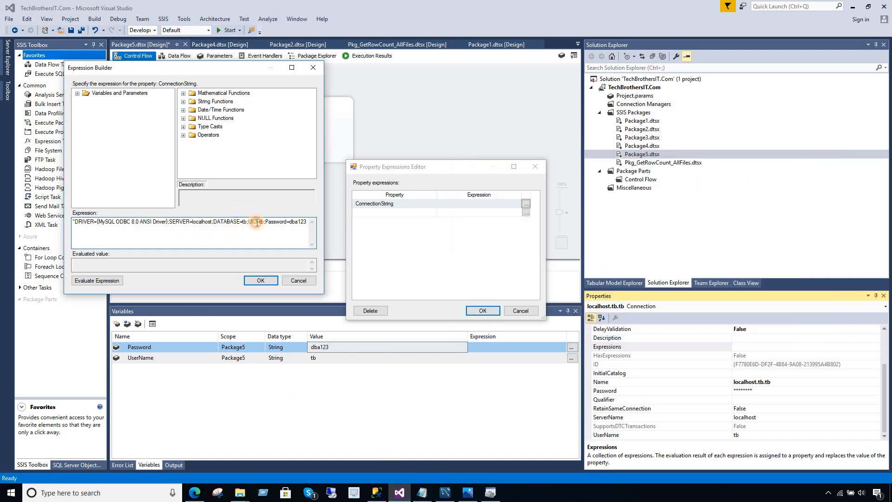
drag(257, 222, 267, 222)
text(")
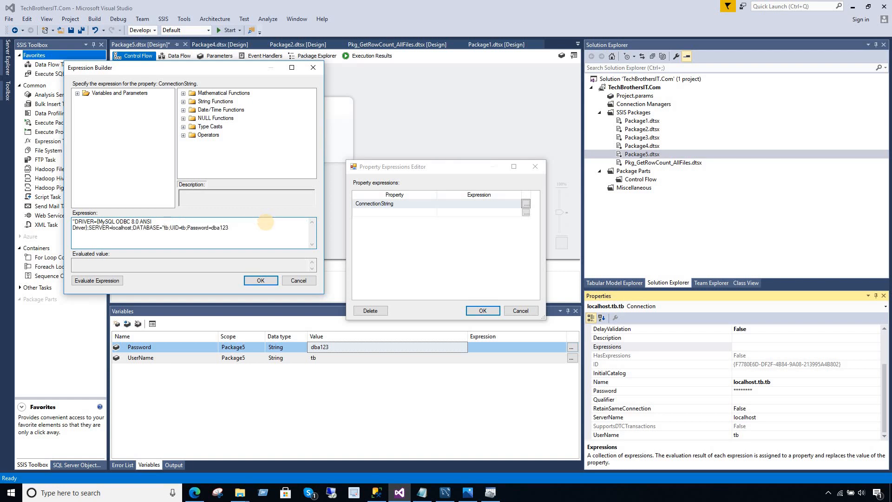
key(BackSpace)
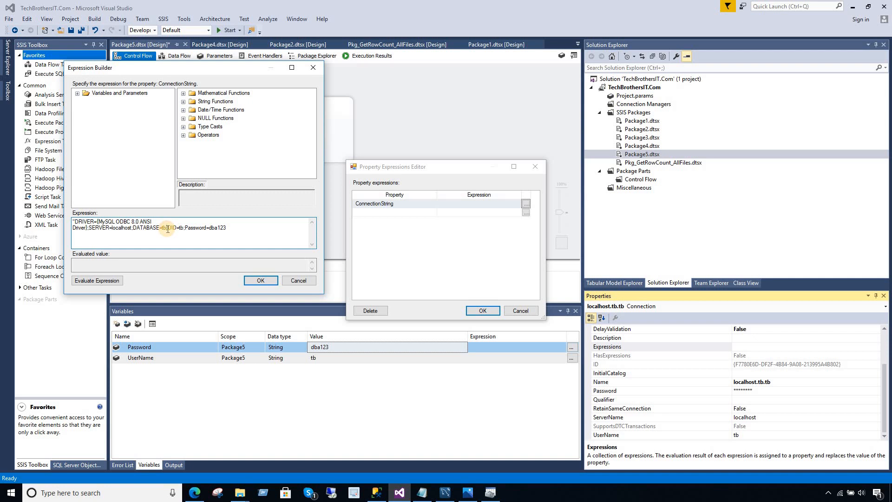
key(BackSpace)
key(BackSpace)
text("++")
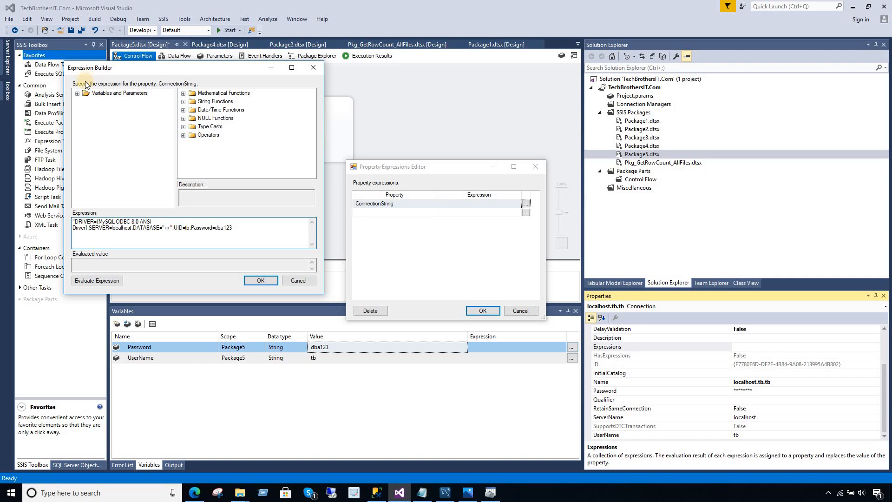
Drag a user variable into the draft expression, then cancel the Expression Builder.
click(78, 93)
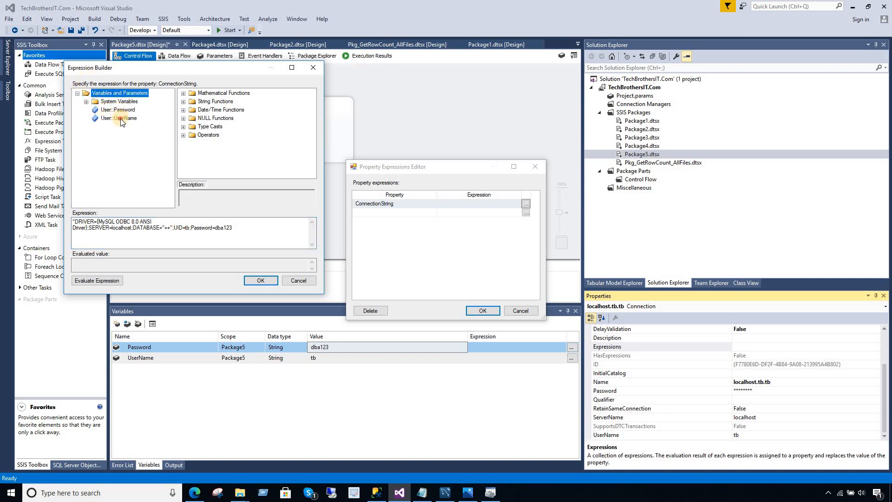
drag(119, 110, 170, 235)
click(258, 234)
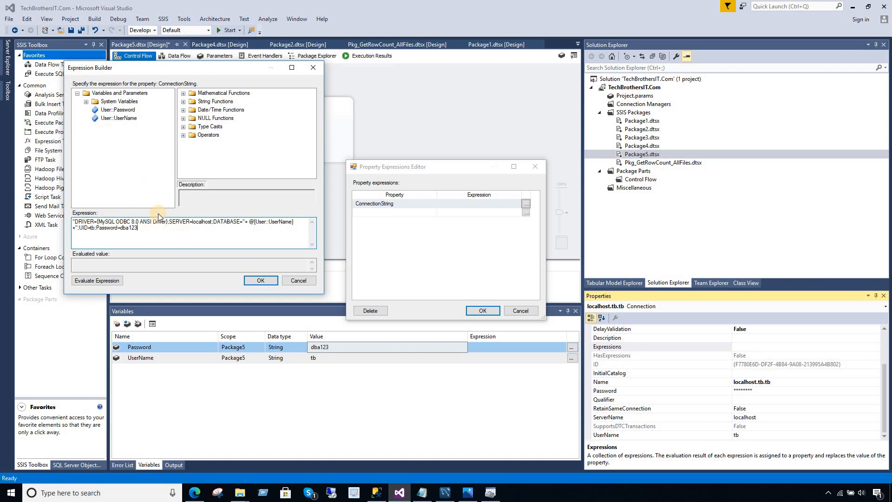
click(314, 283)
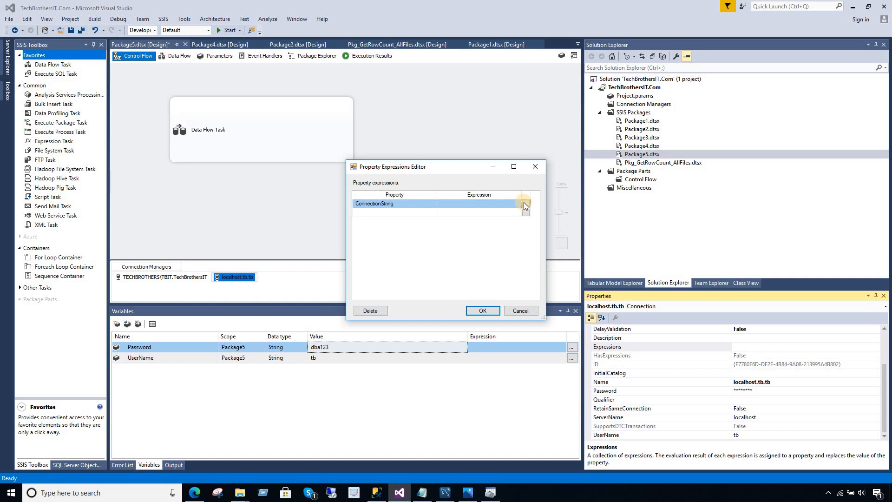
Paste the connection string into the ConnectionString expression and delete the hard-coded user name and password.
click(525, 203)
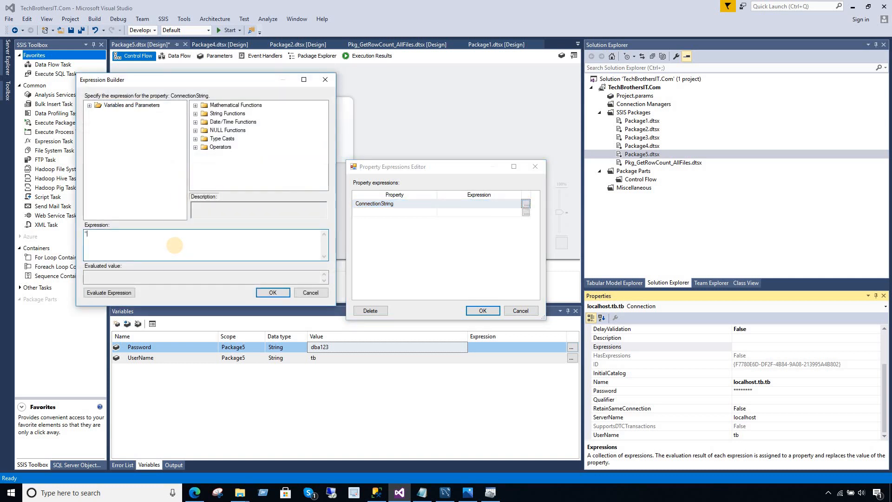
text(")
key(ctrl+v)
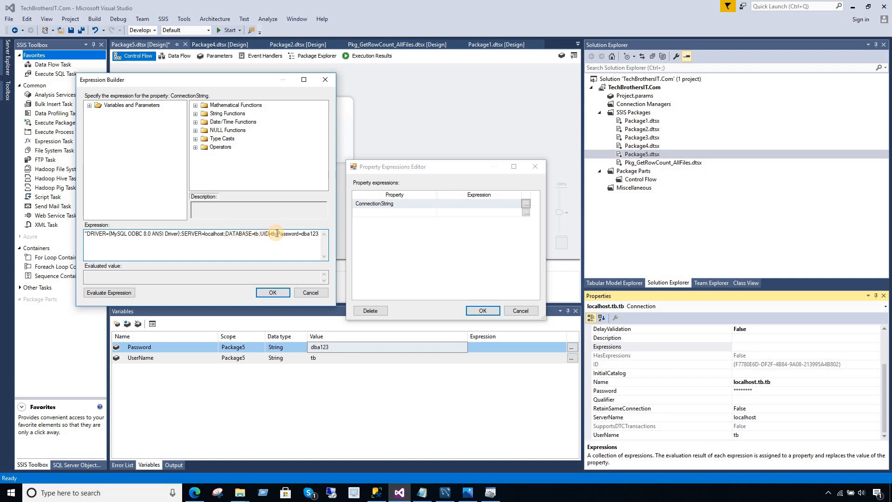
double_click(274, 233)
click(322, 246)
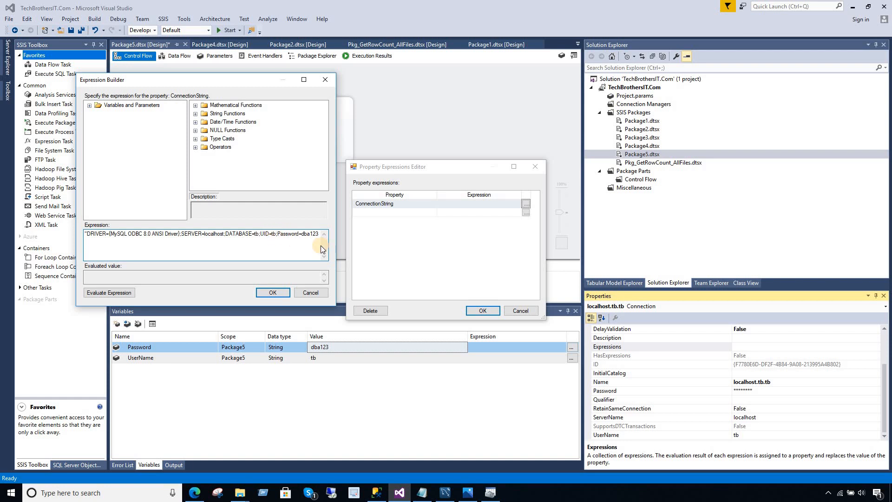
key(BackSpace)
key(BackSpace)
text("+ +")
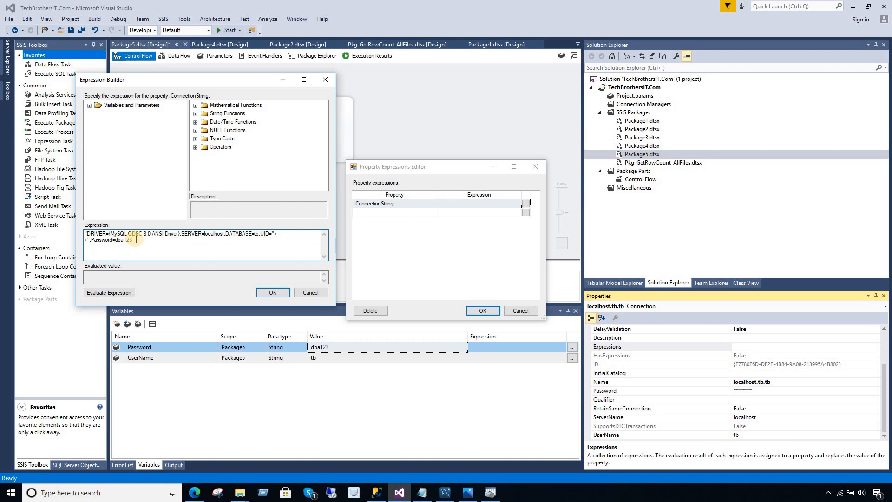
drag(133, 240, 116, 241)
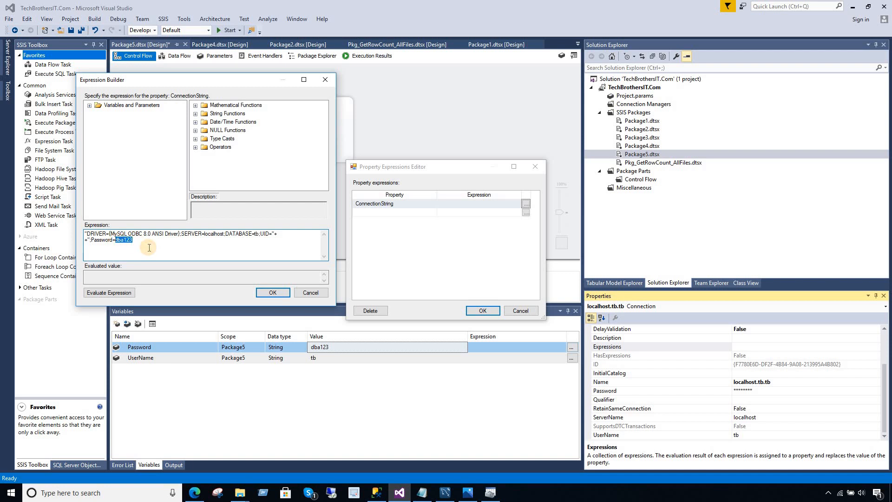
key(BackSpace)
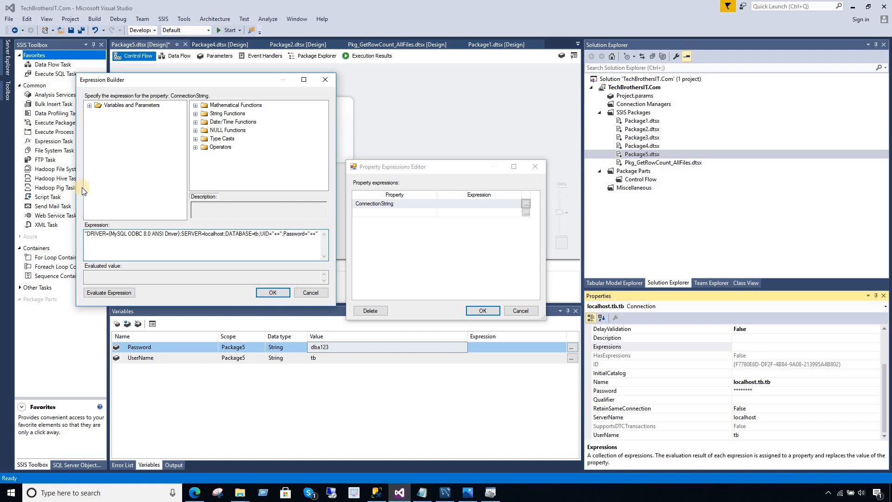
Insert User::UserName after UID= and User::Password after Password=, then evaluate.
click(90, 105)
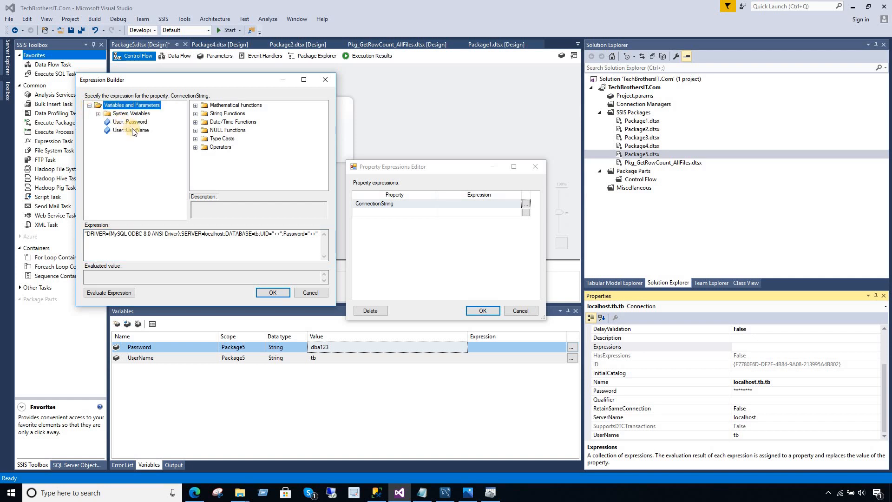
drag(133, 132, 278, 238)
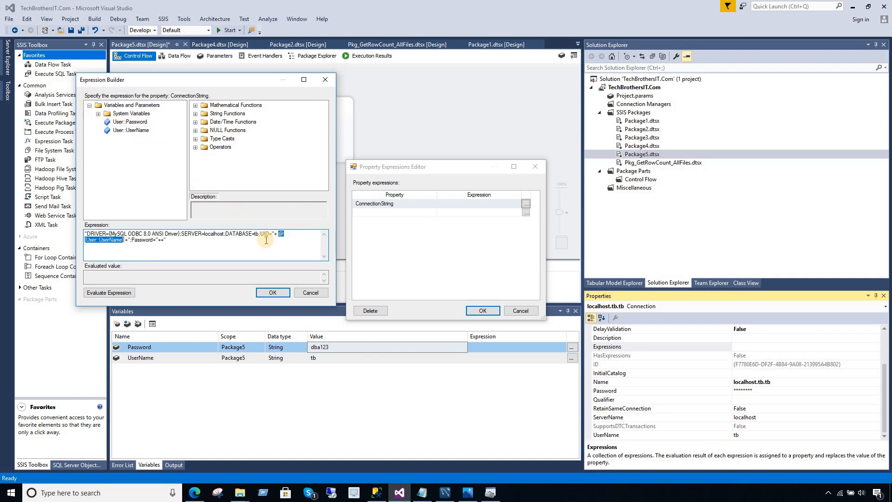
click(162, 240)
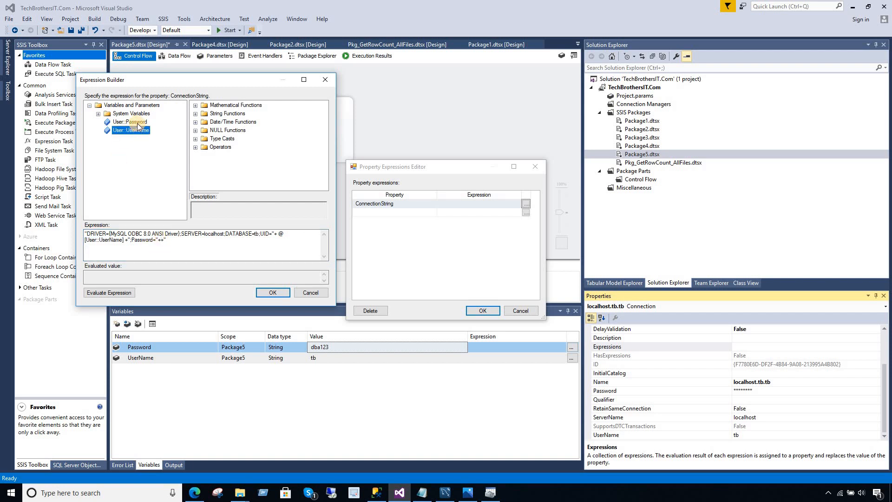
drag(130, 122, 161, 240)
click(124, 293)
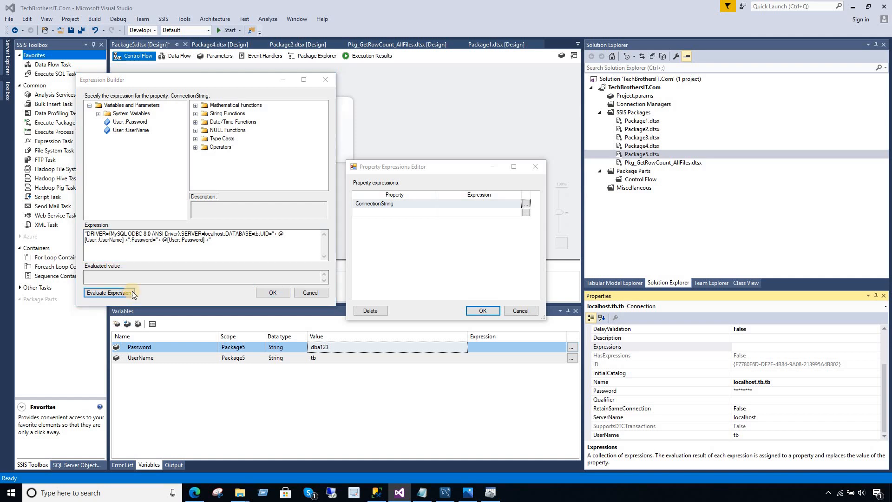
Fix the quoting around UID= and the trailing quote so the expression evaluates successfully.
click(321, 232)
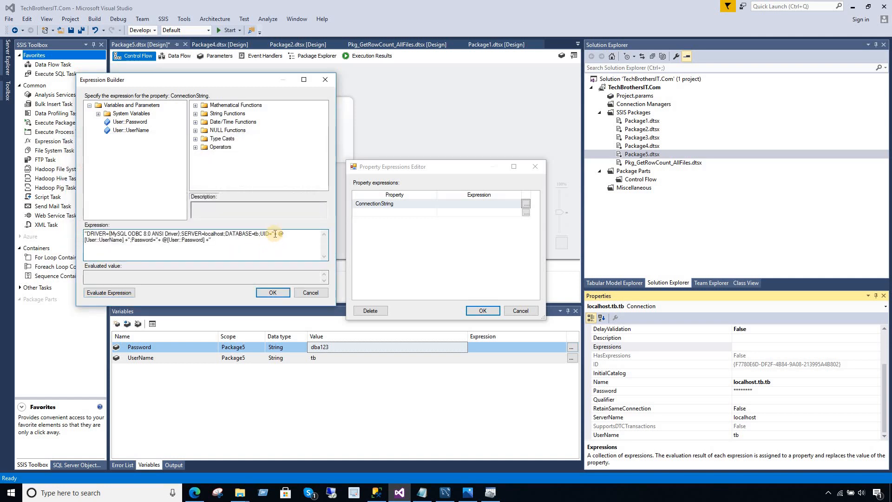
click(275, 233)
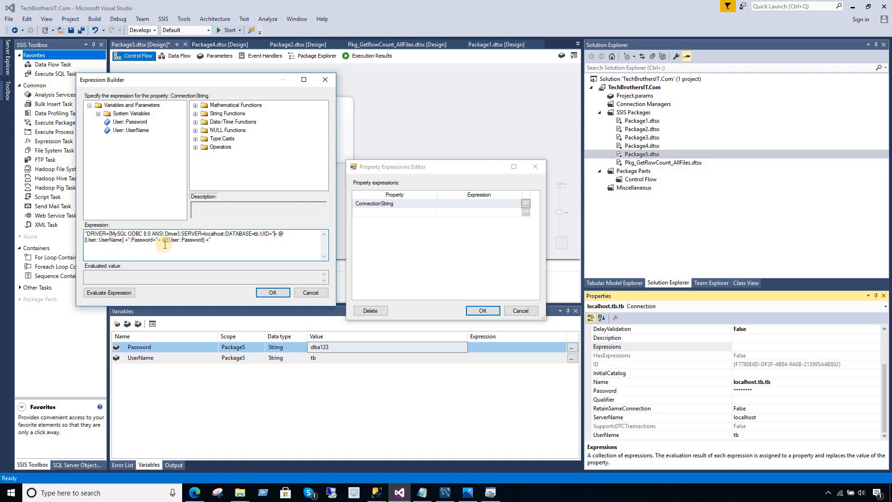
click(212, 240)
click(122, 292)
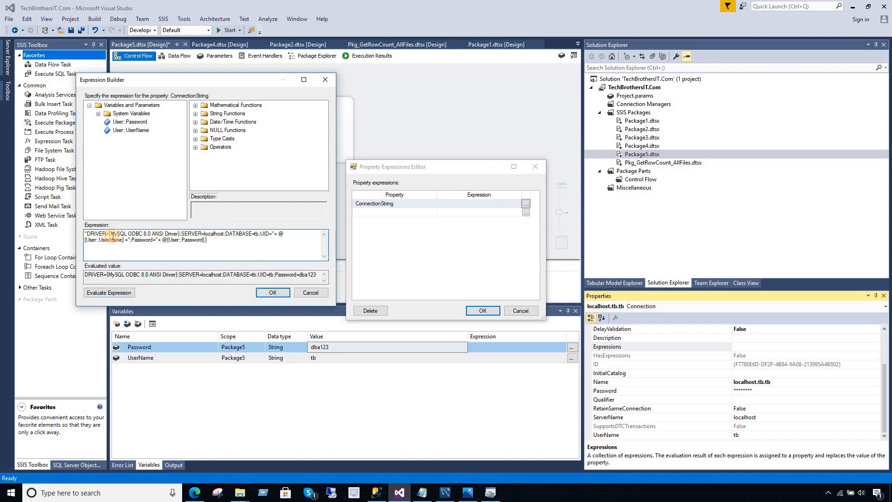
Copy the finished ConnectionString expression into Notepad as a backup.
drag(209, 240, 85, 237)
right_click(109, 238)
click(131, 270)
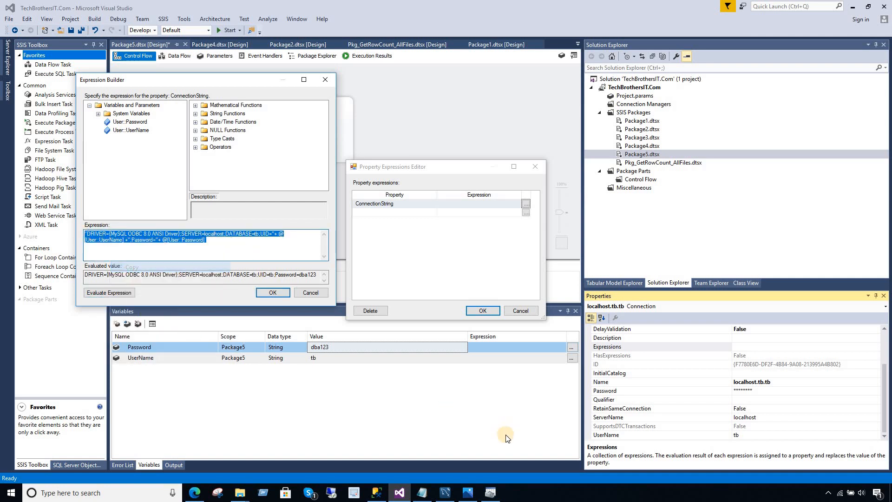
click(422, 493)
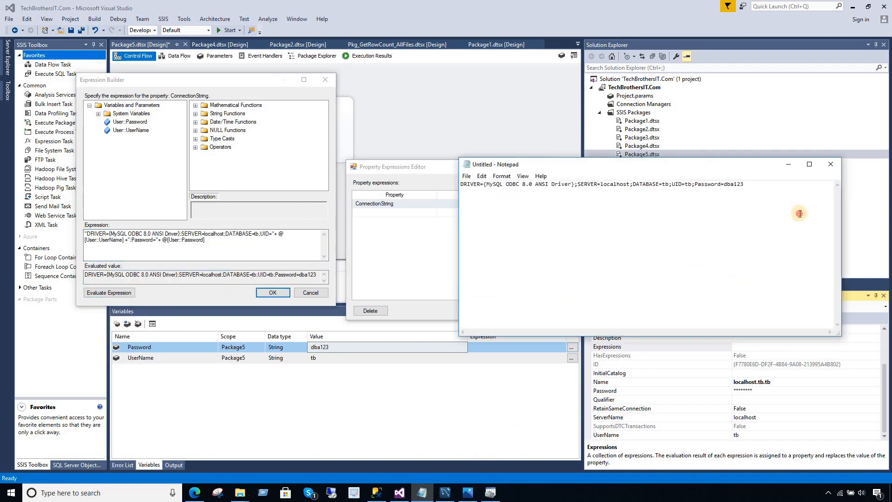
key(ctrl+v)
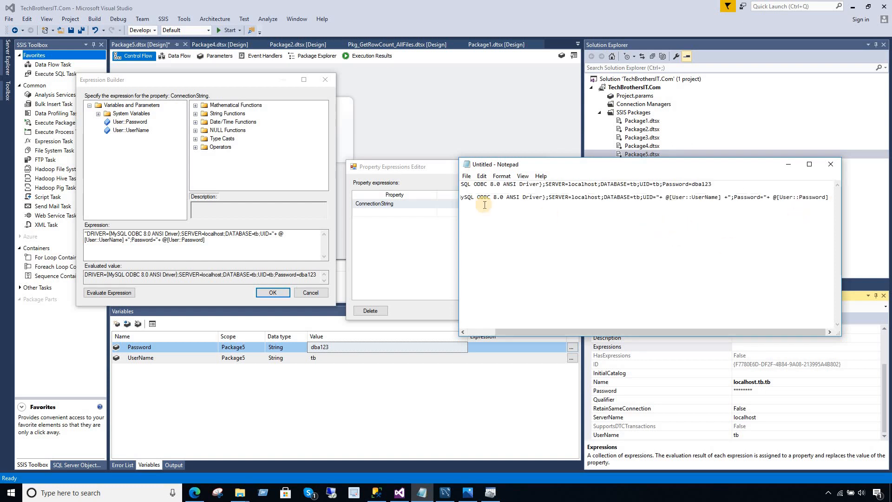
click(294, 200)
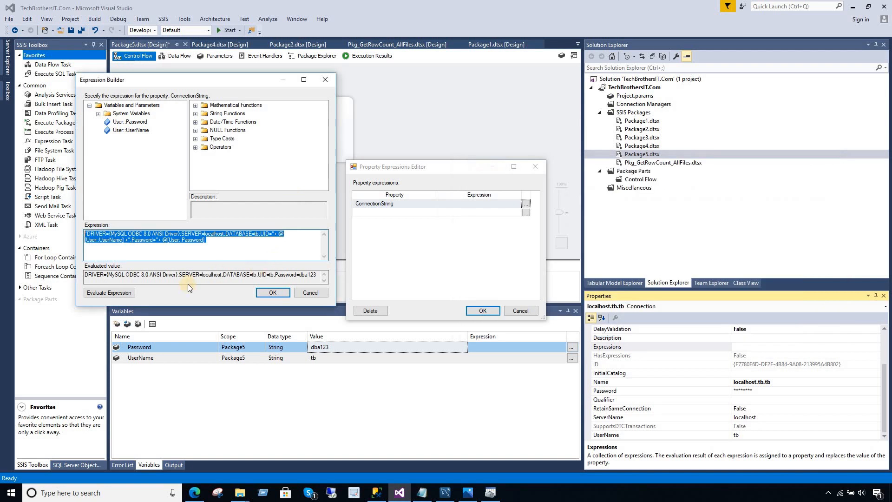
Accept the expression in Expression Builder and Property Expressions Editor, then save all.
click(272, 294)
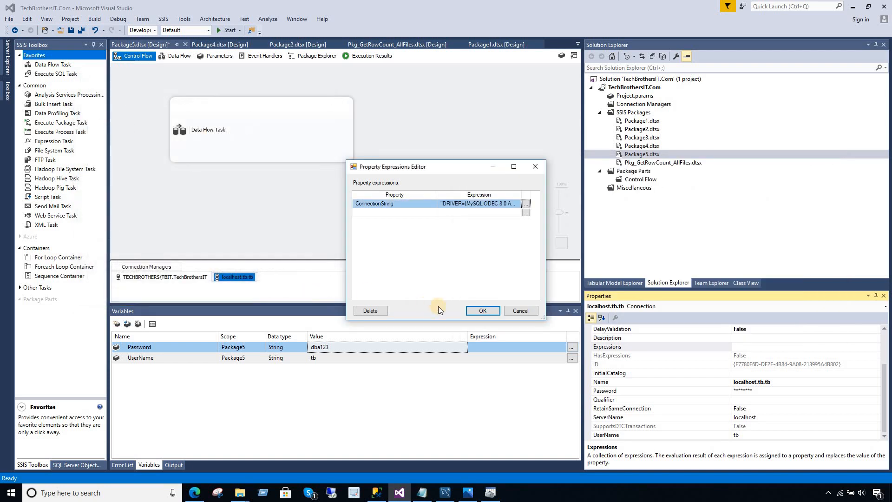
click(472, 313)
click(377, 169)
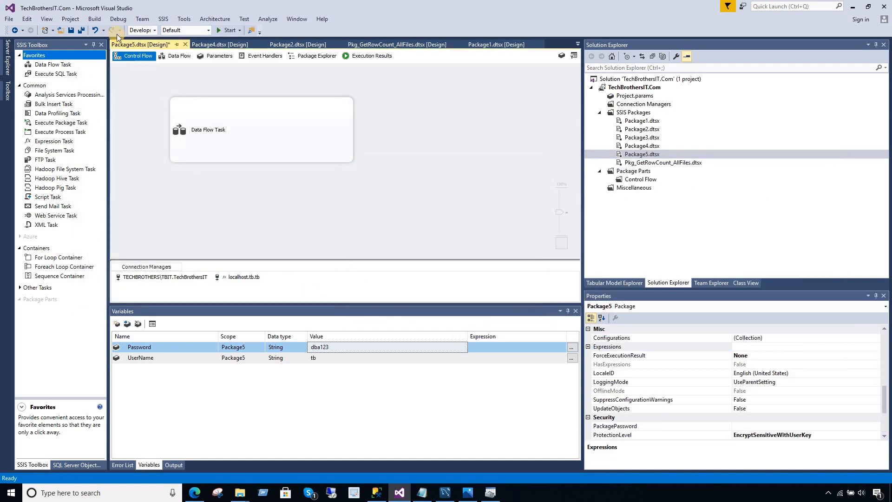
click(84, 30)
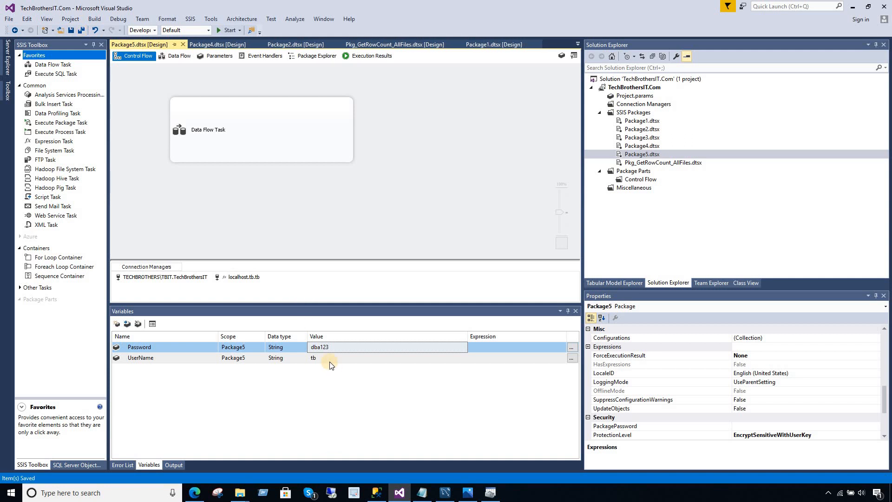
Review the Password and UserName variable values unchanged, then bring up Package5.dtsx's context menu.
click(302, 347)
click(323, 357)
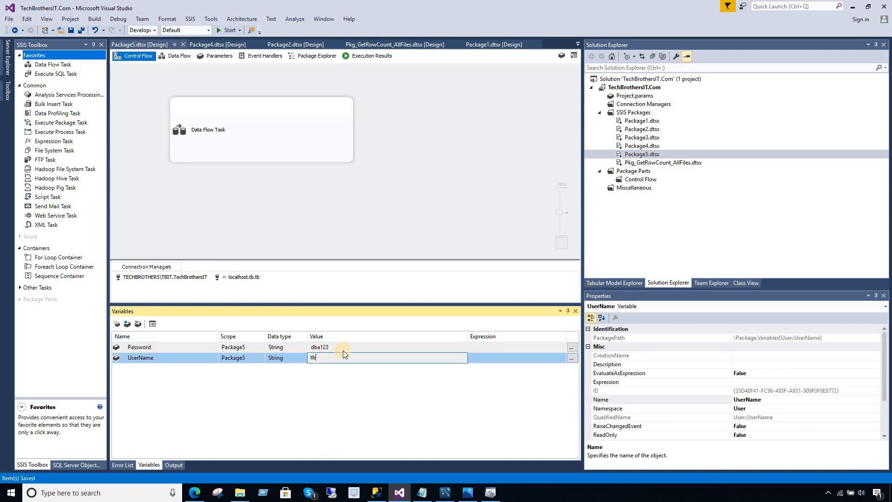
click(336, 219)
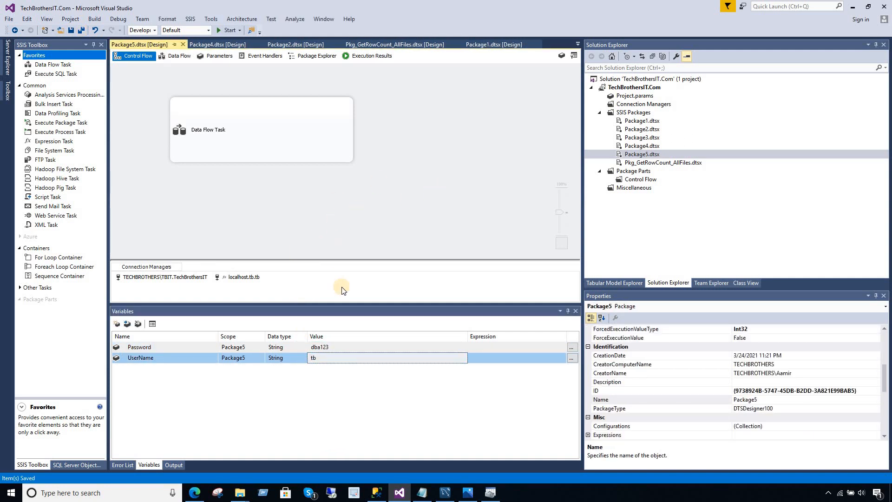
click(335, 347)
drag(335, 347, 306, 346)
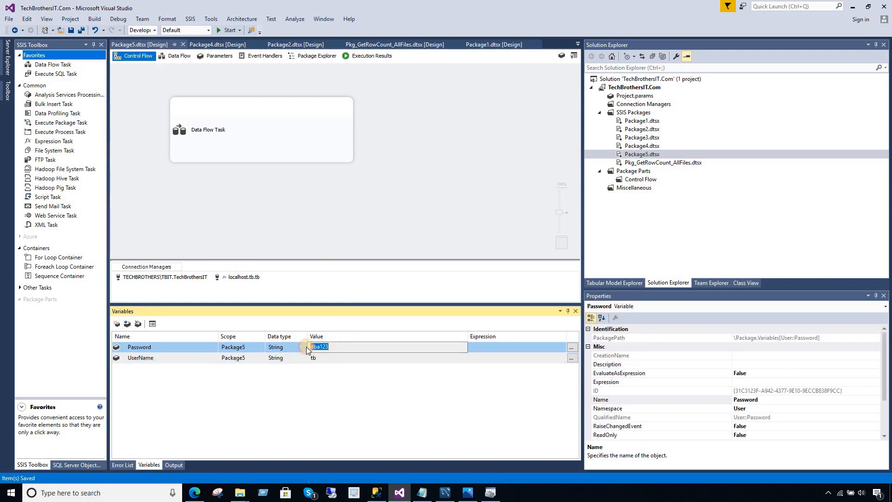
click(392, 220)
right_click(642, 154)
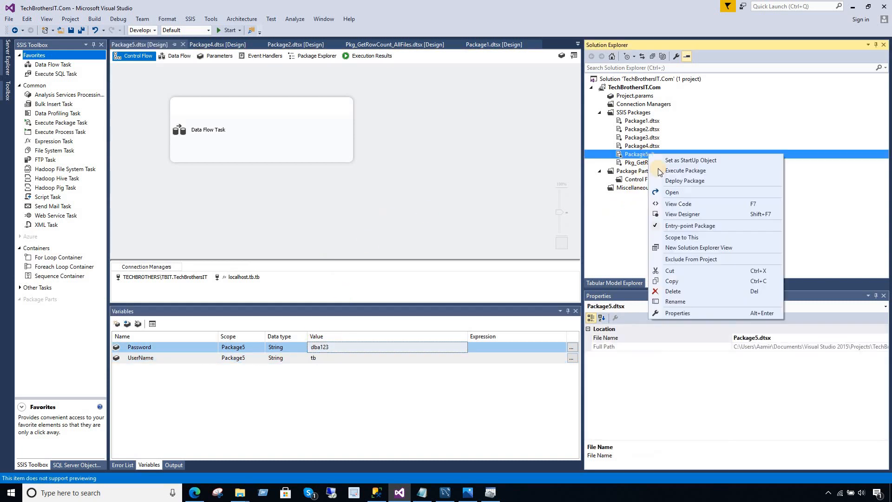
Execute Package5, confirm 11 rows reach the ODBC Destination, then stop debugging.
click(674, 171)
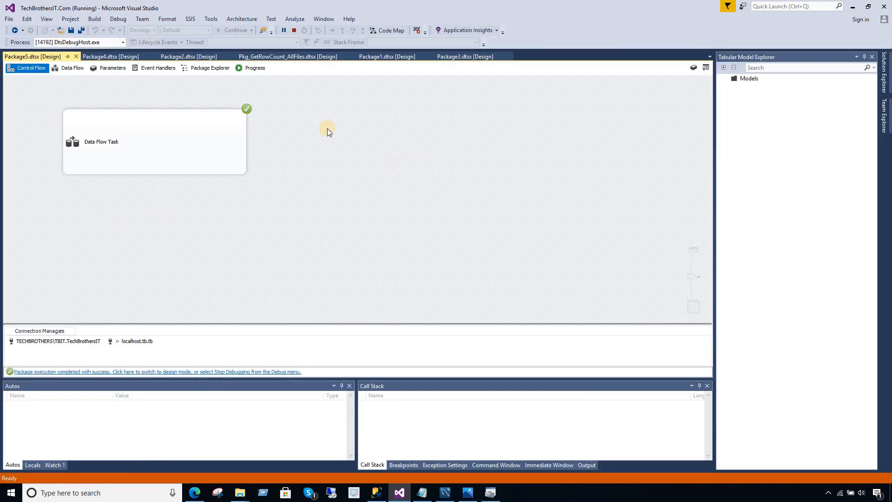
double_click(175, 146)
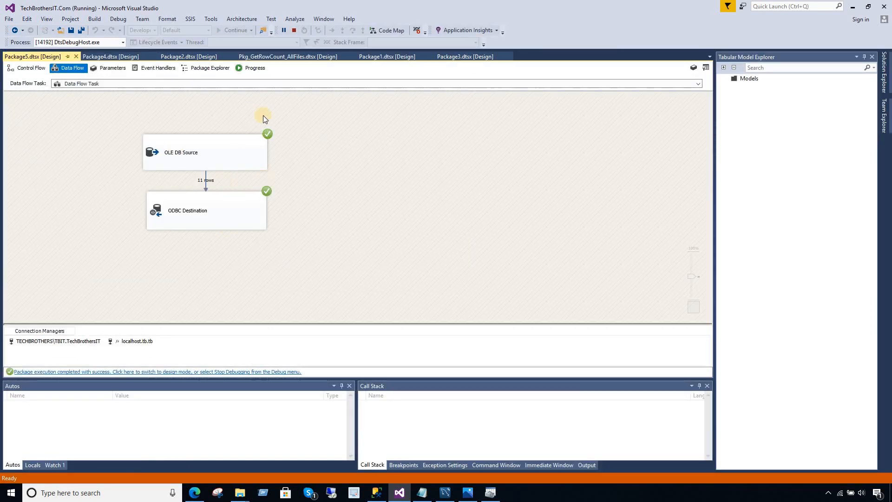
click(294, 30)
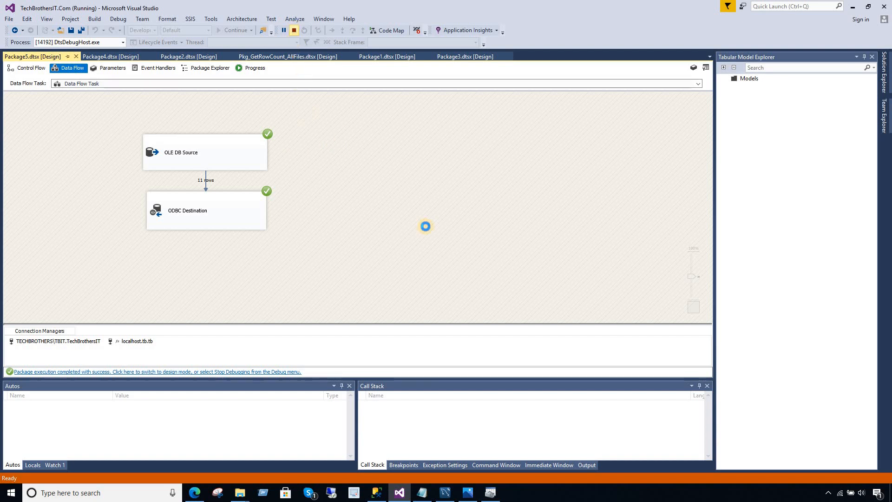